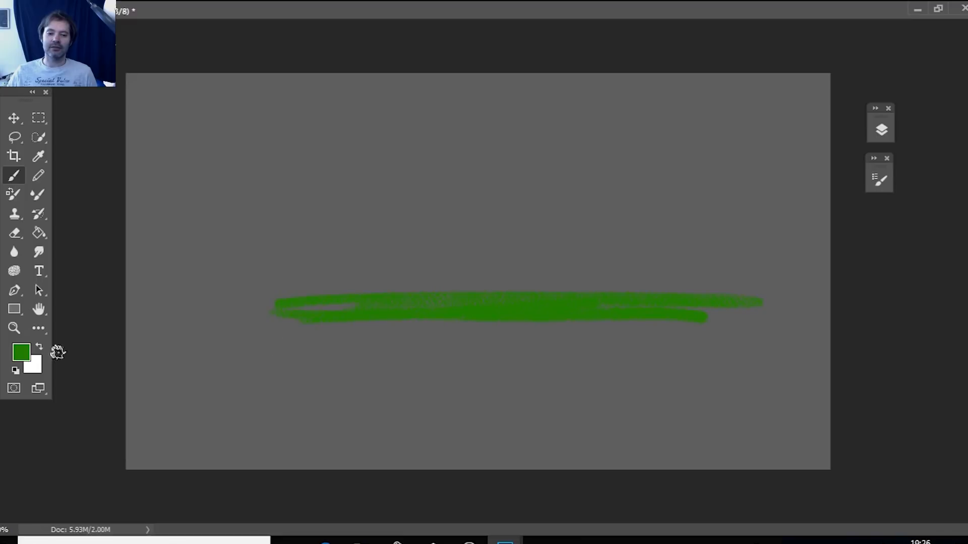
Set the foreground color to dark green 195f01 and brush a rough patch over and below the left end of the bright green strip.
{"action": "left_click", "coordinate": [18, 354]}
{"action": "left_click_drag", "start_coordinate": [179, 346], "coordinate": [181, 372]}
{"action": "left_click", "coordinate": [330, 251]}
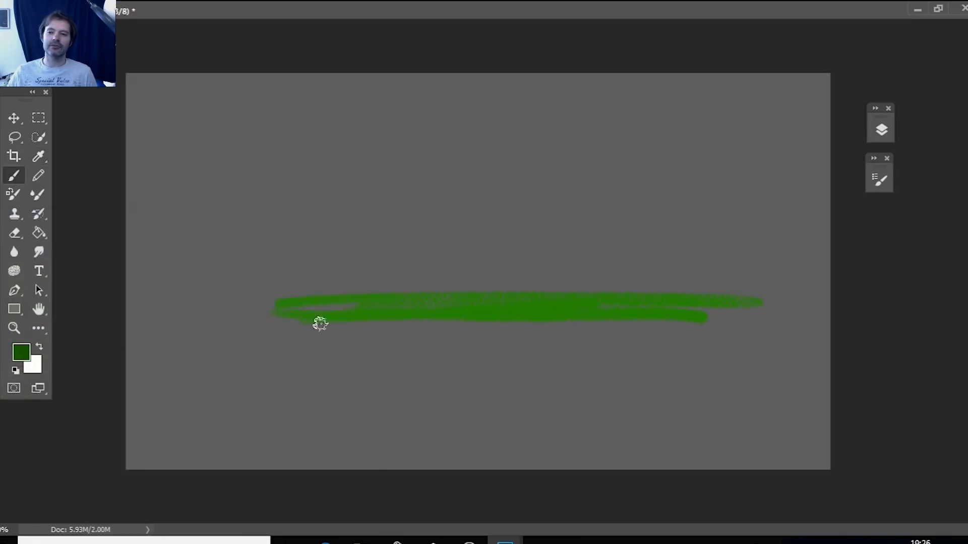
{"action": "mouse_move", "coordinate": [279, 317]}
{"action": "left_mouse_down"}
{"action": "mouse_move", "coordinate": [386, 309]}
{"action": "mouse_move", "coordinate": [313, 308]}
{"action": "mouse_move", "coordinate": [450, 305]}
{"action": "mouse_move", "coordinate": [182, 317]}
{"action": "mouse_move", "coordinate": [325, 315]}
{"action": "mouse_move", "coordinate": [199, 312]}
{"action": "mouse_move", "coordinate": [284, 351]}
{"action": "mouse_move", "coordinate": [410, 305]}
{"action": "mouse_move", "coordinate": [328, 329]}
{"action": "mouse_move", "coordinate": [278, 350]}
{"action": "mouse_move", "coordinate": [278, 361]}
{"action": "mouse_move", "coordinate": [264, 321]}
{"action": "mouse_move", "coordinate": [433, 334]}
{"action": "mouse_move", "coordinate": [338, 338]}
{"action": "mouse_move", "coordinate": [287, 360]}
{"action": "mouse_move", "coordinate": [408, 337]}
{"action": "left_mouse_up"}
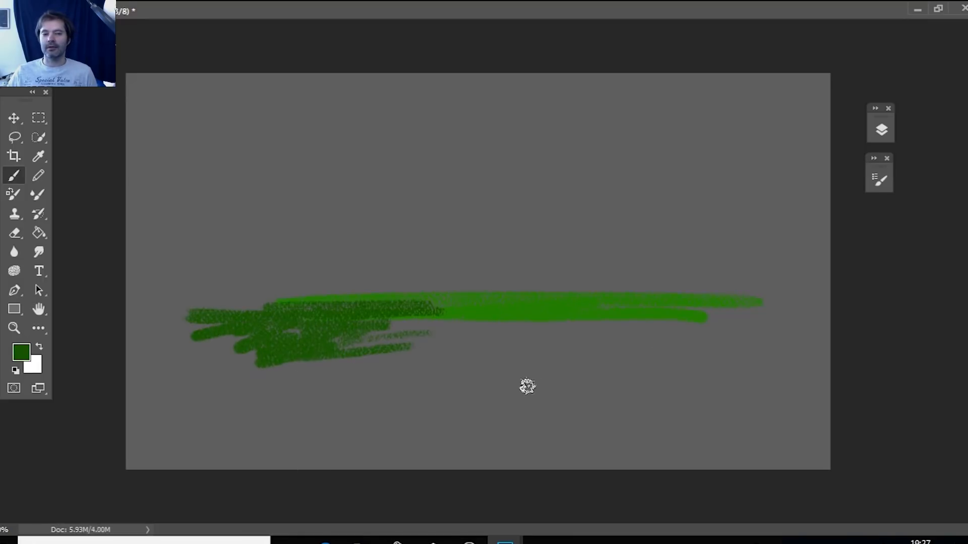
Brush a dark green diagonal bank from the canvas's lower edge to its right side, plus a curved hill outline in the lower-right area.
{"action": "left_click_drag", "start_coordinate": [474, 369], "coordinate": [645, 335]}
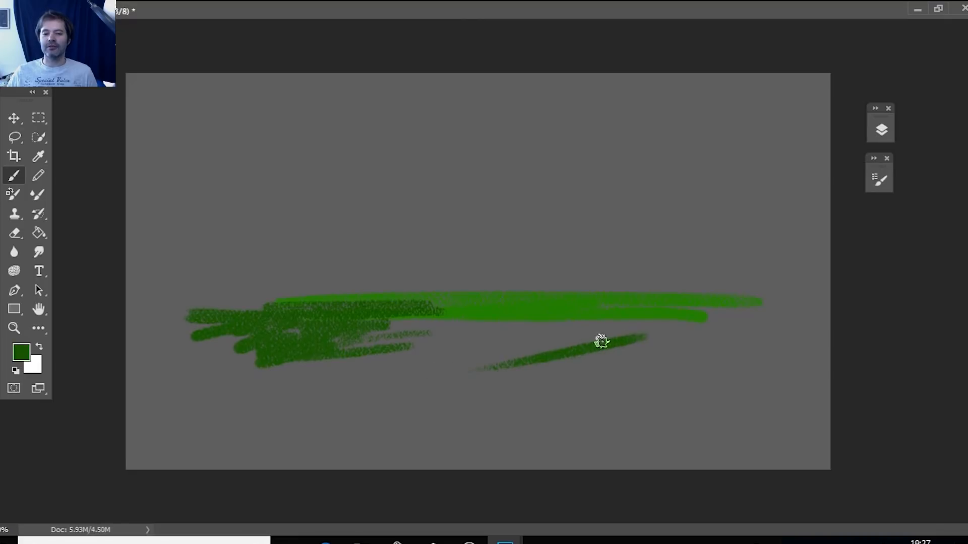
{"action": "mouse_move", "coordinate": [528, 356]}
{"action": "left_mouse_down"}
{"action": "mouse_move", "coordinate": [713, 303]}
{"action": "mouse_move", "coordinate": [521, 370]}
{"action": "mouse_move", "coordinate": [692, 307]}
{"action": "mouse_move", "coordinate": [485, 373]}
{"action": "mouse_move", "coordinate": [614, 319]}
{"action": "mouse_move", "coordinate": [488, 371]}
{"action": "mouse_move", "coordinate": [663, 312]}
{"action": "mouse_move", "coordinate": [462, 368]}
{"action": "mouse_move", "coordinate": [663, 328]}
{"action": "mouse_move", "coordinate": [398, 404]}
{"action": "mouse_move", "coordinate": [707, 323]}
{"action": "mouse_move", "coordinate": [595, 347]}
{"action": "mouse_move", "coordinate": [678, 323]}
{"action": "left_mouse_up"}
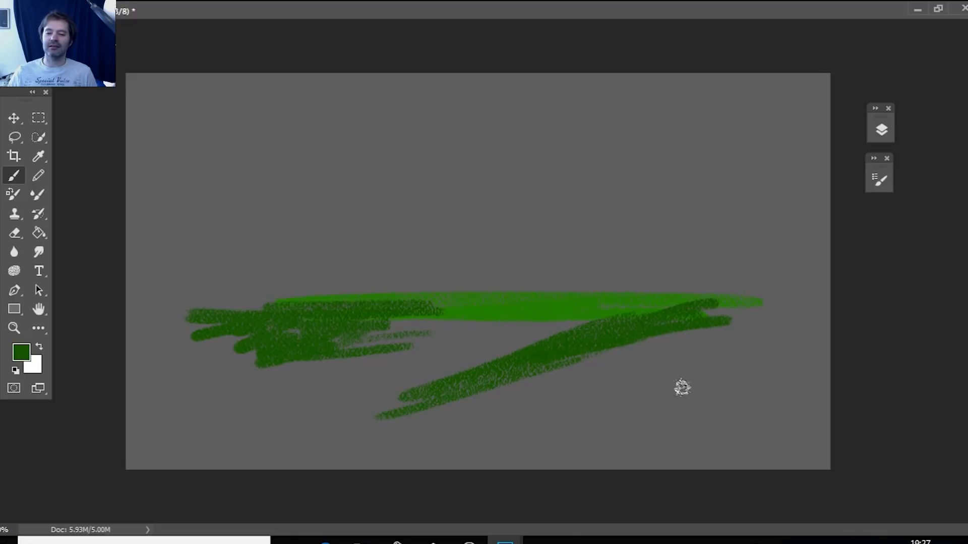
{"action": "mouse_move", "coordinate": [592, 473]}
{"action": "left_mouse_down"}
{"action": "mouse_move", "coordinate": [631, 413]}
{"action": "mouse_move", "coordinate": [701, 384]}
{"action": "left_mouse_up"}
{"action": "mouse_move", "coordinate": [621, 439]}
{"action": "left_mouse_down"}
{"action": "mouse_move", "coordinate": [810, 362]}
{"action": "mouse_move", "coordinate": [817, 369]}
{"action": "mouse_move", "coordinate": [793, 362]}
{"action": "mouse_move", "coordinate": [587, 476]}
{"action": "mouse_move", "coordinate": [661, 404]}
{"action": "left_mouse_up"}
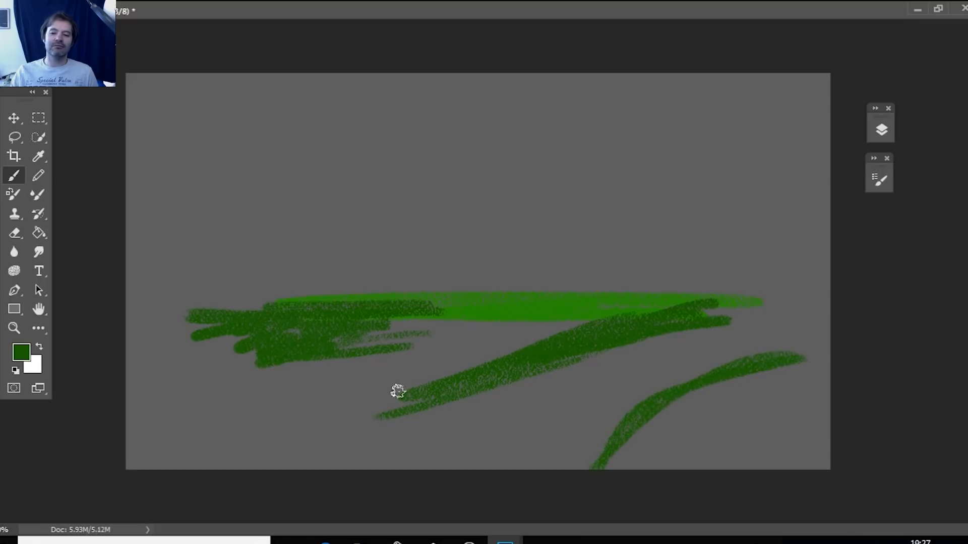
{"action": "mouse_move", "coordinate": [410, 402]}
{"action": "left_mouse_down"}
{"action": "mouse_move", "coordinate": [287, 485]}
{"action": "mouse_move", "coordinate": [275, 516]}
{"action": "left_mouse_up"}
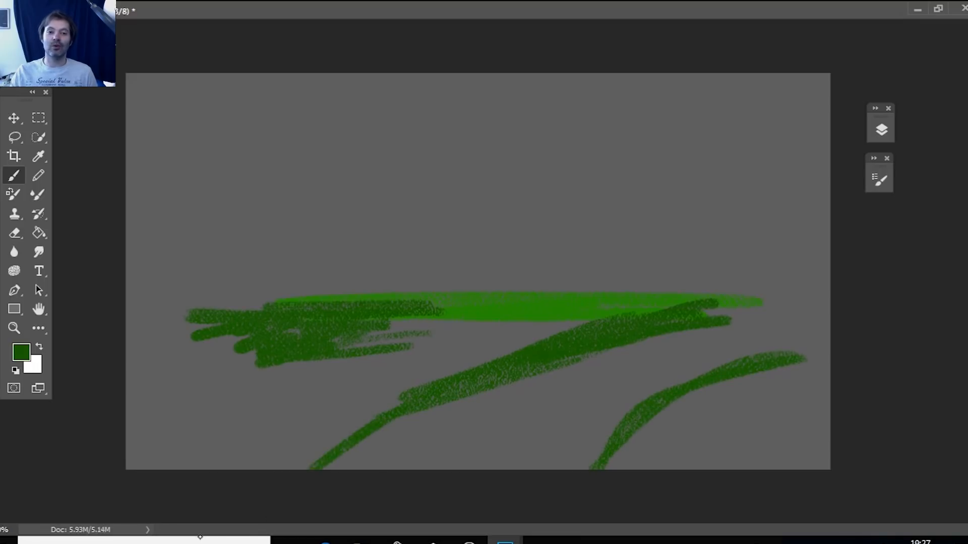
{"action": "left_click_drag", "start_coordinate": [576, 350], "coordinate": [827, 308]}
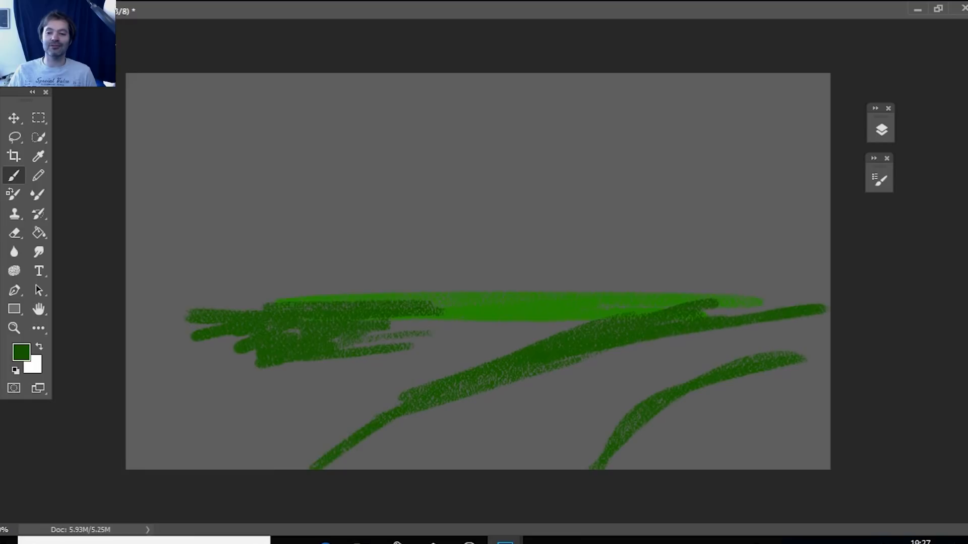
Extend the lower-right hill outline to the canvas edge, fill the hill with dark green, and enlarge the left patch toward the diagonal bank.
{"action": "left_click_drag", "start_coordinate": [806, 358], "coordinate": [836, 348]}
{"action": "left_click_drag", "start_coordinate": [770, 358], "coordinate": [853, 341]}
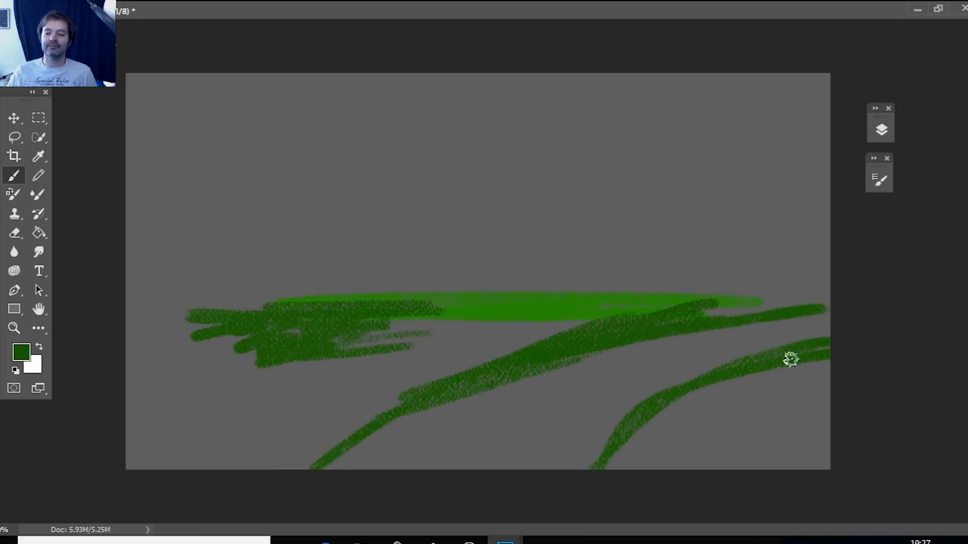
{"action": "left_click_drag", "start_coordinate": [657, 409], "coordinate": [629, 431]}
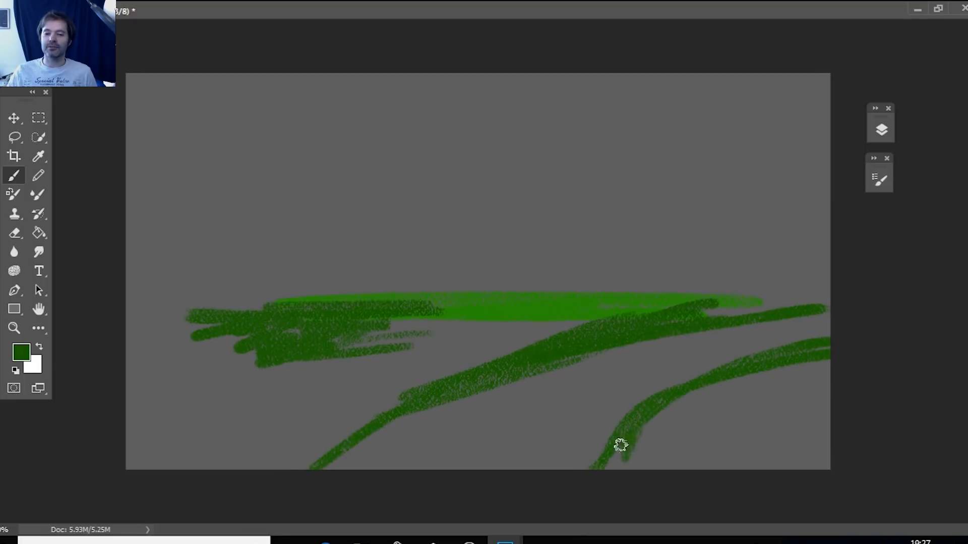
{"action": "mouse_move", "coordinate": [615, 465]}
{"action": "left_mouse_down"}
{"action": "mouse_move", "coordinate": [661, 416]}
{"action": "mouse_move", "coordinate": [680, 431]}
{"action": "mouse_move", "coordinate": [679, 456]}
{"action": "mouse_move", "coordinate": [722, 423]}
{"action": "mouse_move", "coordinate": [751, 423]}
{"action": "mouse_move", "coordinate": [738, 448]}
{"action": "mouse_move", "coordinate": [776, 417]}
{"action": "mouse_move", "coordinate": [745, 451]}
{"action": "mouse_move", "coordinate": [780, 428]}
{"action": "mouse_move", "coordinate": [810, 430]}
{"action": "mouse_move", "coordinate": [778, 467]}
{"action": "mouse_move", "coordinate": [784, 473]}
{"action": "mouse_move", "coordinate": [848, 443]}
{"action": "mouse_move", "coordinate": [820, 474]}
{"action": "mouse_move", "coordinate": [843, 454]}
{"action": "left_mouse_up"}
{"action": "mouse_move", "coordinate": [801, 406]}
{"action": "left_mouse_down"}
{"action": "mouse_move", "coordinate": [736, 419]}
{"action": "mouse_move", "coordinate": [803, 376]}
{"action": "mouse_move", "coordinate": [679, 402]}
{"action": "mouse_move", "coordinate": [615, 448]}
{"action": "mouse_move", "coordinate": [685, 434]}
{"action": "mouse_move", "coordinate": [737, 458]}
{"action": "mouse_move", "coordinate": [762, 443]}
{"action": "mouse_move", "coordinate": [705, 454]}
{"action": "left_mouse_up"}
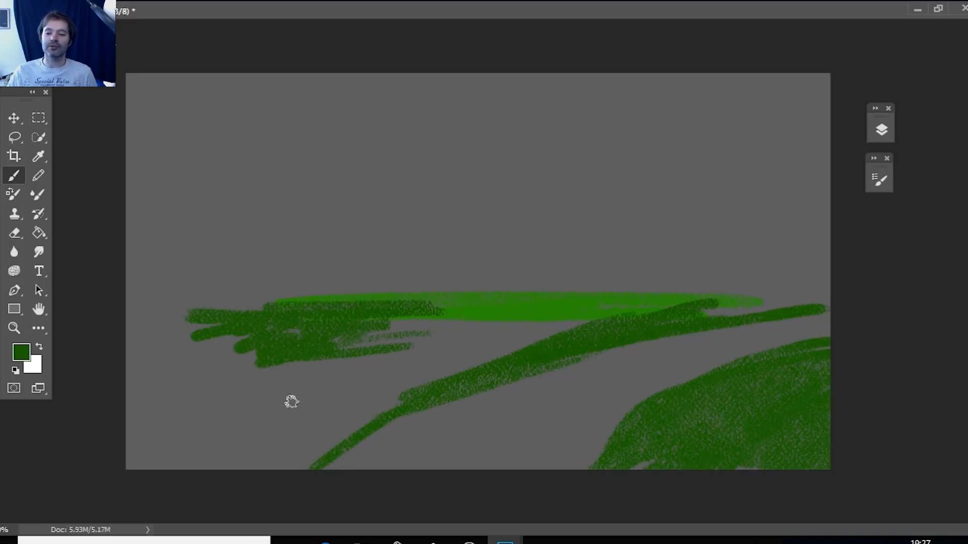
{"action": "mouse_move", "coordinate": [177, 378]}
{"action": "left_mouse_down"}
{"action": "mouse_move", "coordinate": [253, 413]}
{"action": "mouse_move", "coordinate": [304, 423]}
{"action": "mouse_move", "coordinate": [315, 410]}
{"action": "mouse_move", "coordinate": [338, 428]}
{"action": "mouse_move", "coordinate": [205, 374]}
{"action": "mouse_move", "coordinate": [299, 353]}
{"action": "mouse_move", "coordinate": [111, 355]}
{"action": "left_mouse_up"}
Sample bright green 268f01 from the painted strip and brush in the middle field and the left end of the horizon strip.
{"action": "left_click", "coordinate": [21, 352]}
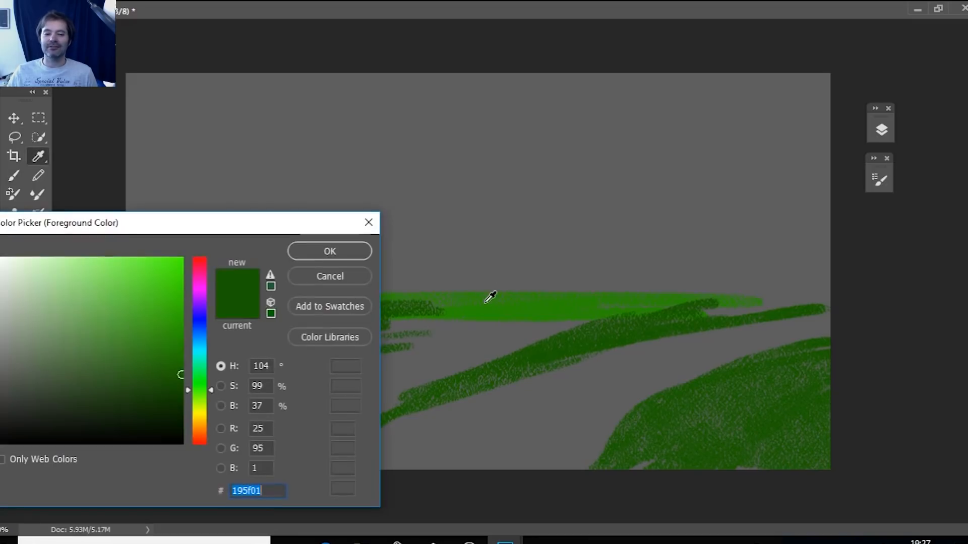
{"action": "left_click", "coordinate": [480, 304]}
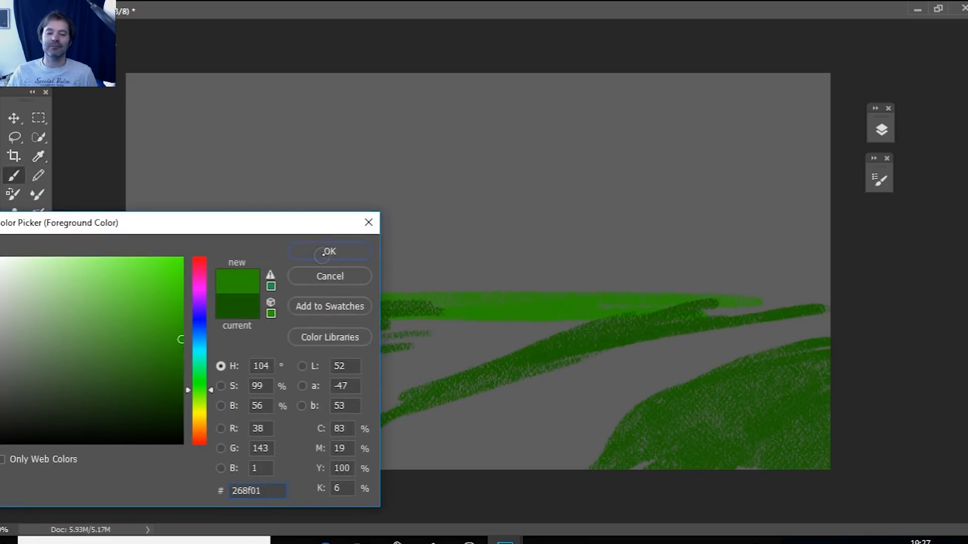
{"action": "left_click", "coordinate": [326, 251]}
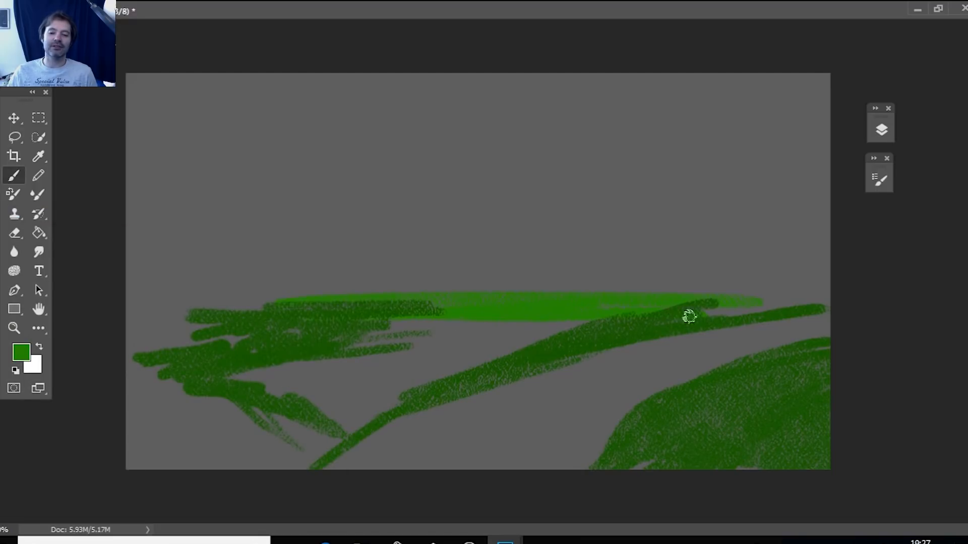
{"action": "mouse_move", "coordinate": [471, 340]}
{"action": "left_mouse_down"}
{"action": "mouse_move", "coordinate": [675, 304]}
{"action": "mouse_move", "coordinate": [638, 311]}
{"action": "mouse_move", "coordinate": [711, 300]}
{"action": "mouse_move", "coordinate": [610, 323]}
{"action": "mouse_move", "coordinate": [771, 299]}
{"action": "left_mouse_up"}
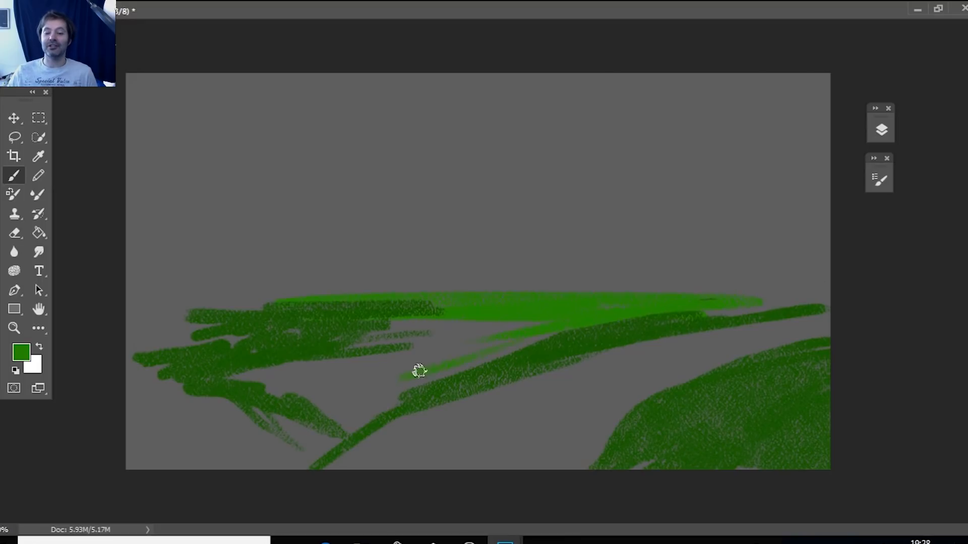
{"action": "left_click_drag", "start_coordinate": [511, 340], "coordinate": [319, 377]}
{"action": "mouse_move", "coordinate": [466, 332]}
{"action": "left_mouse_down"}
{"action": "mouse_move", "coordinate": [506, 322]}
{"action": "mouse_move", "coordinate": [422, 355]}
{"action": "mouse_move", "coordinate": [412, 345]}
{"action": "mouse_move", "coordinate": [459, 339]}
{"action": "mouse_move", "coordinate": [352, 367]}
{"action": "mouse_move", "coordinate": [229, 376]}
{"action": "mouse_move", "coordinate": [373, 371]}
{"action": "mouse_move", "coordinate": [365, 362]}
{"action": "mouse_move", "coordinate": [263, 383]}
{"action": "mouse_move", "coordinate": [311, 365]}
{"action": "mouse_move", "coordinate": [223, 375]}
{"action": "mouse_move", "coordinate": [422, 340]}
{"action": "left_mouse_up"}
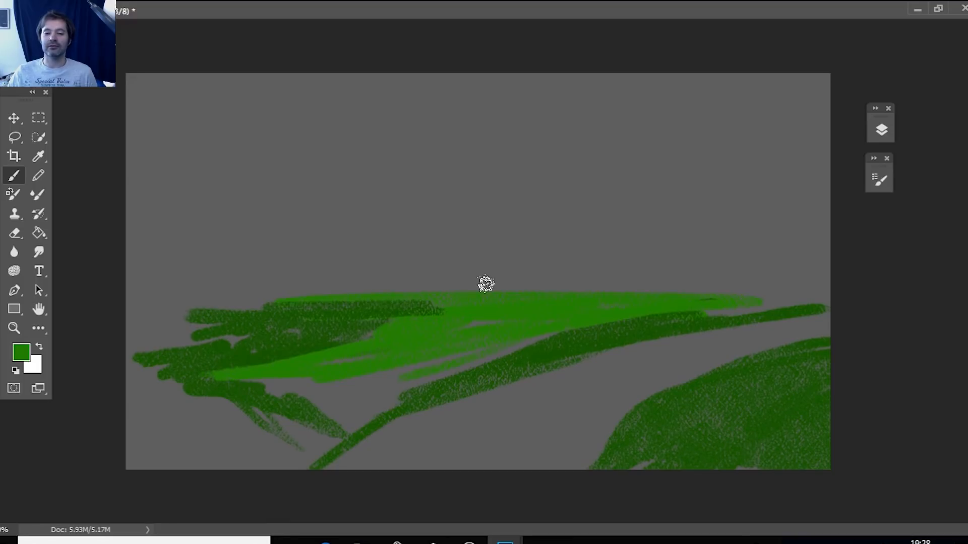
{"action": "mouse_move", "coordinate": [383, 295]}
{"action": "left_mouse_down"}
{"action": "mouse_move", "coordinate": [262, 300]}
{"action": "mouse_move", "coordinate": [426, 303]}
{"action": "left_mouse_up"}
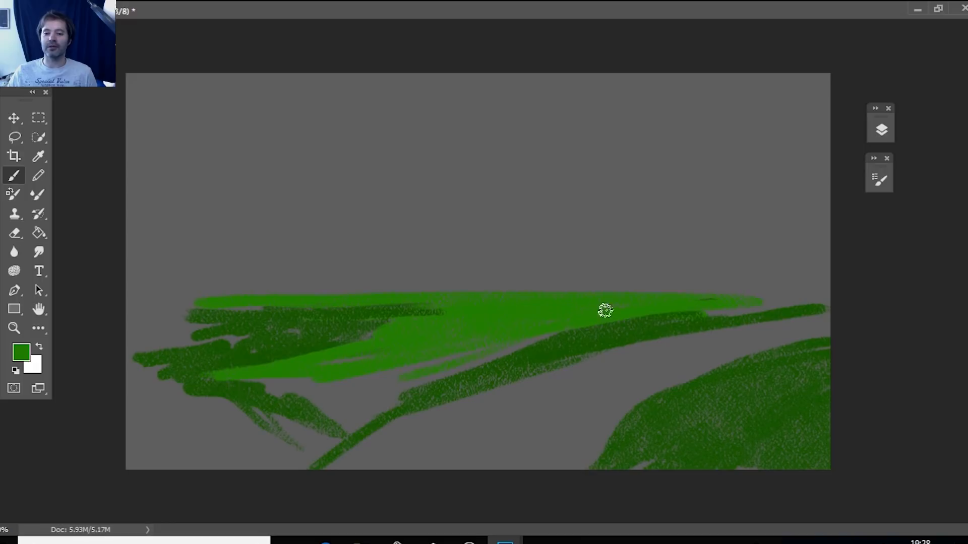
Brush bright green along the diagonal bank's lower edge and fill the lower-left foreground with it.
{"action": "left_click_drag", "start_coordinate": [449, 396], "coordinate": [653, 337]}
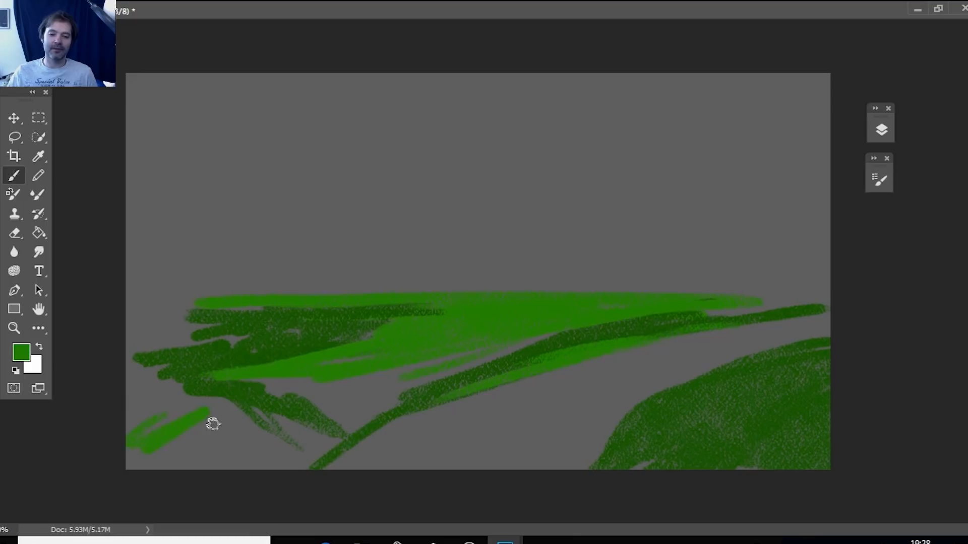
{"action": "left_click_drag", "start_coordinate": [220, 441], "coordinate": [241, 453]}
{"action": "left_click_drag", "start_coordinate": [353, 416], "coordinate": [313, 434]}
{"action": "left_click_drag", "start_coordinate": [381, 424], "coordinate": [317, 461]}
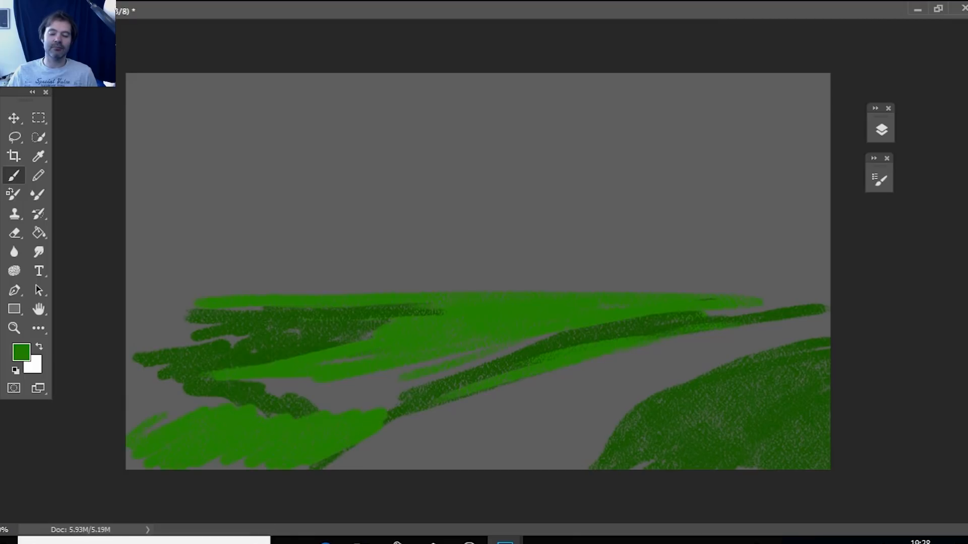
{"action": "mouse_move", "coordinate": [400, 407]}
{"action": "left_mouse_down"}
{"action": "mouse_move", "coordinate": [361, 413]}
{"action": "mouse_move", "coordinate": [342, 405]}
{"action": "mouse_move", "coordinate": [247, 432]}
{"action": "left_mouse_up"}
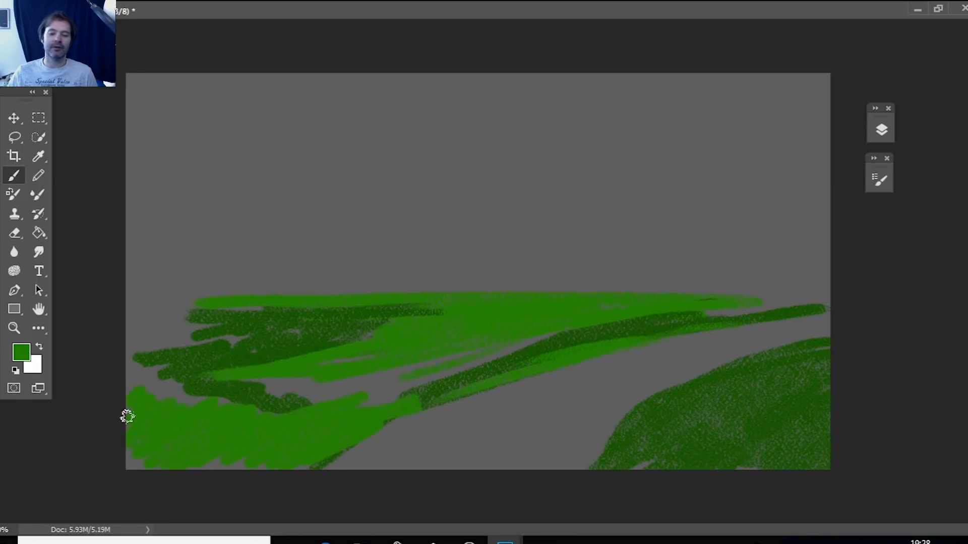
Cover gray gaps in the middle field with bright green and add highlights along the top of the lower-right hill.
{"action": "mouse_move", "coordinate": [385, 409]}
{"action": "left_mouse_down"}
{"action": "mouse_move", "coordinate": [294, 407]}
{"action": "mouse_move", "coordinate": [385, 388]}
{"action": "left_mouse_up"}
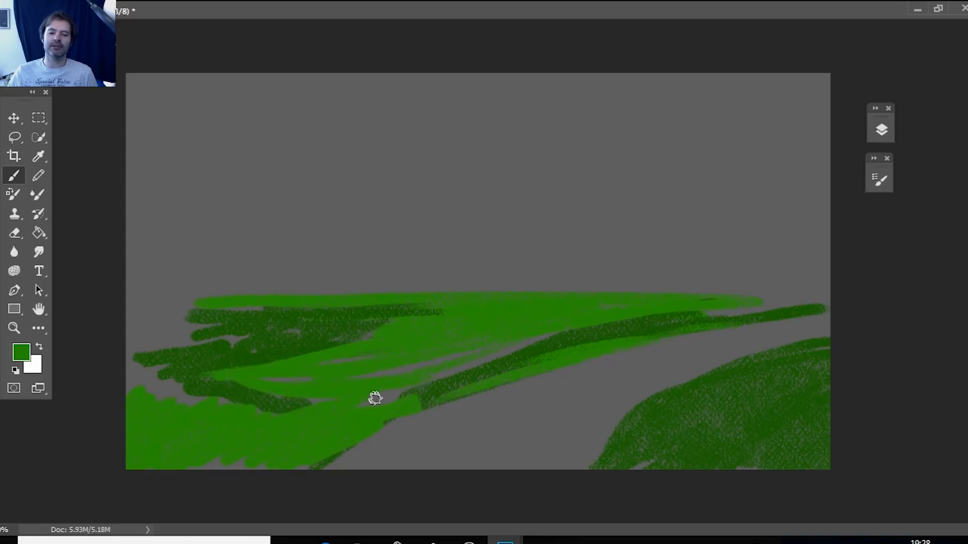
{"action": "mouse_move", "coordinate": [469, 360]}
{"action": "left_mouse_down"}
{"action": "mouse_move", "coordinate": [554, 339]}
{"action": "mouse_move", "coordinate": [423, 367]}
{"action": "left_mouse_up"}
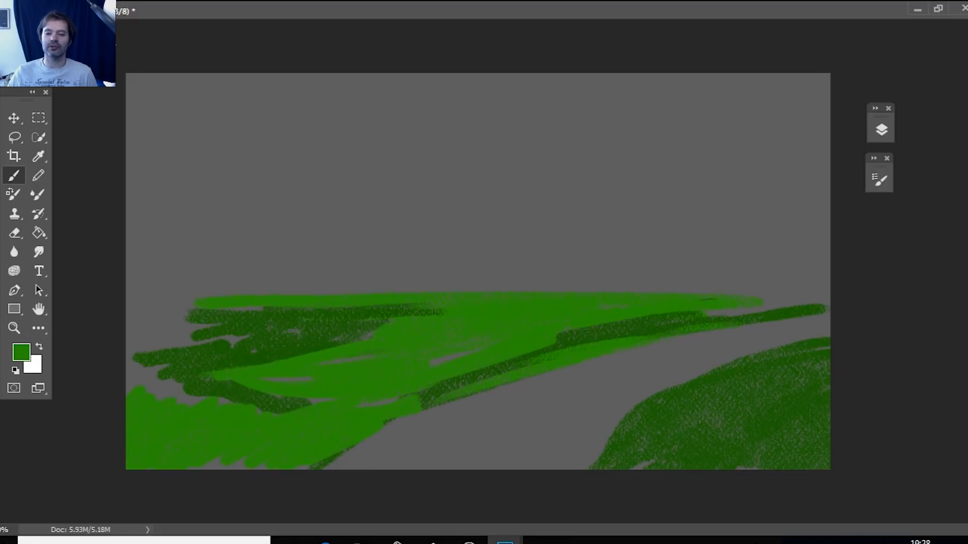
{"action": "mouse_move", "coordinate": [689, 383]}
{"action": "left_mouse_down"}
{"action": "mouse_move", "coordinate": [658, 399]}
{"action": "mouse_move", "coordinate": [755, 367]}
{"action": "mouse_move", "coordinate": [746, 355]}
{"action": "mouse_move", "coordinate": [784, 352]}
{"action": "left_mouse_up"}
{"action": "mouse_move", "coordinate": [660, 399]}
{"action": "left_mouse_down"}
{"action": "mouse_move", "coordinate": [670, 430]}
{"action": "mouse_move", "coordinate": [635, 411]}
{"action": "mouse_move", "coordinate": [693, 393]}
{"action": "mouse_move", "coordinate": [733, 395]}
{"action": "left_mouse_up"}
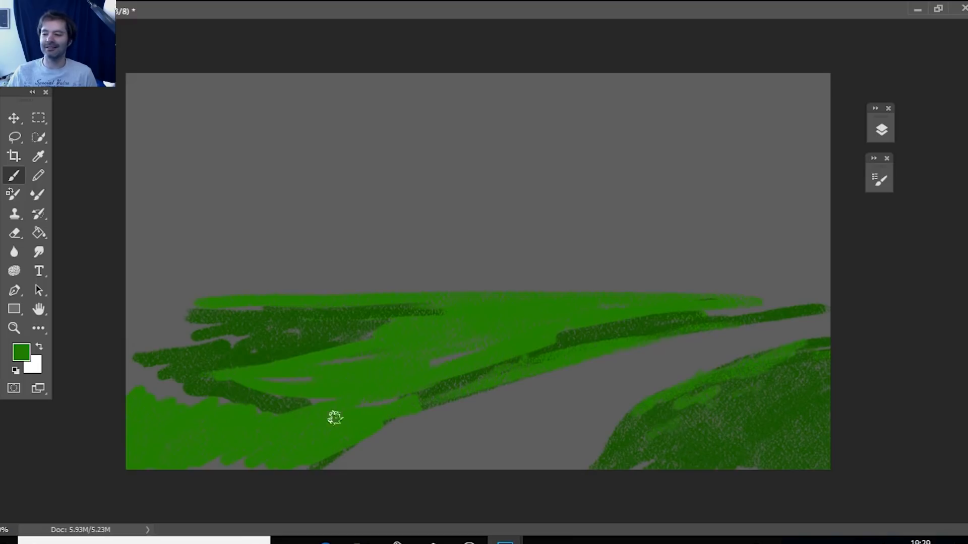
Set the foreground color to dark green 1c6303 and brush a shadow band across the field from the left patch to the diagonal bank.
{"action": "left_click", "coordinate": [39, 157]}
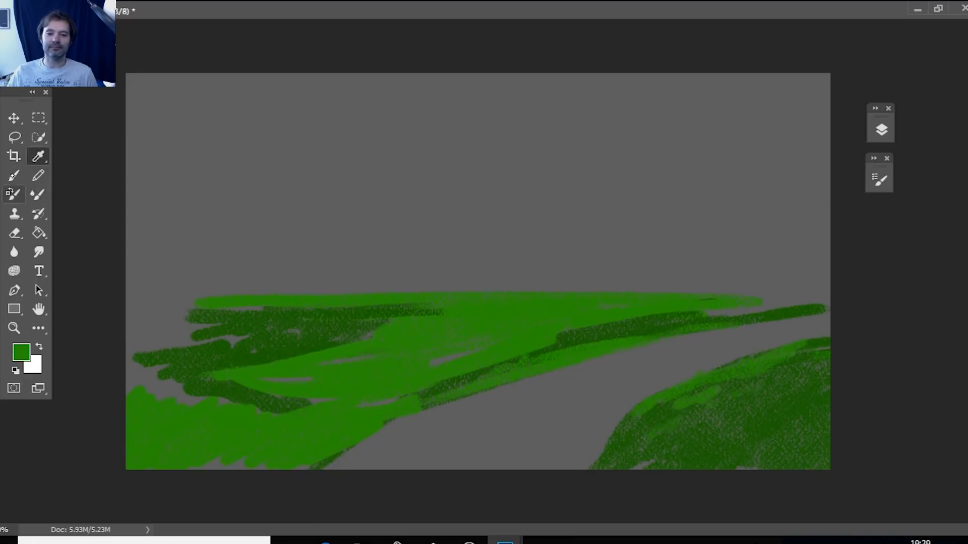
{"action": "left_click", "coordinate": [13, 175]}
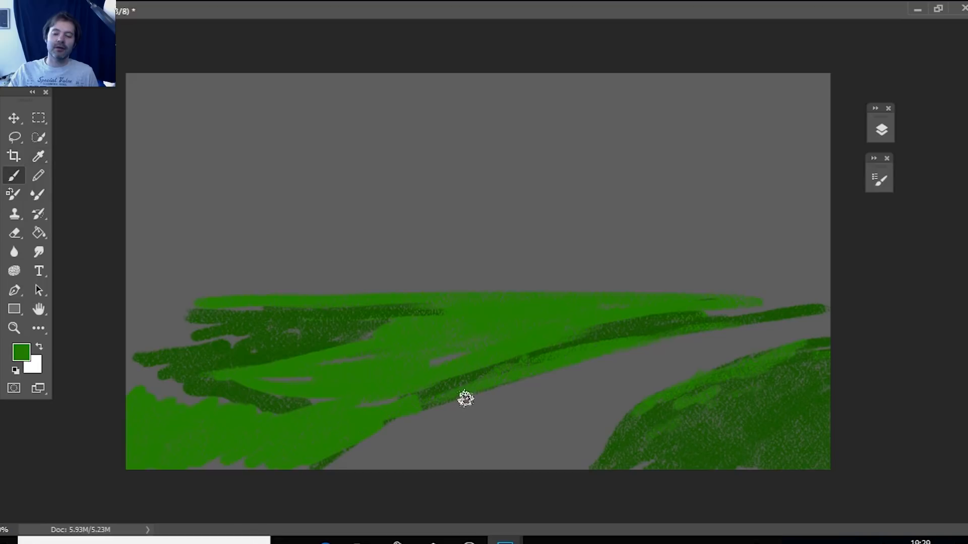
{"action": "left_click", "coordinate": [21, 352]}
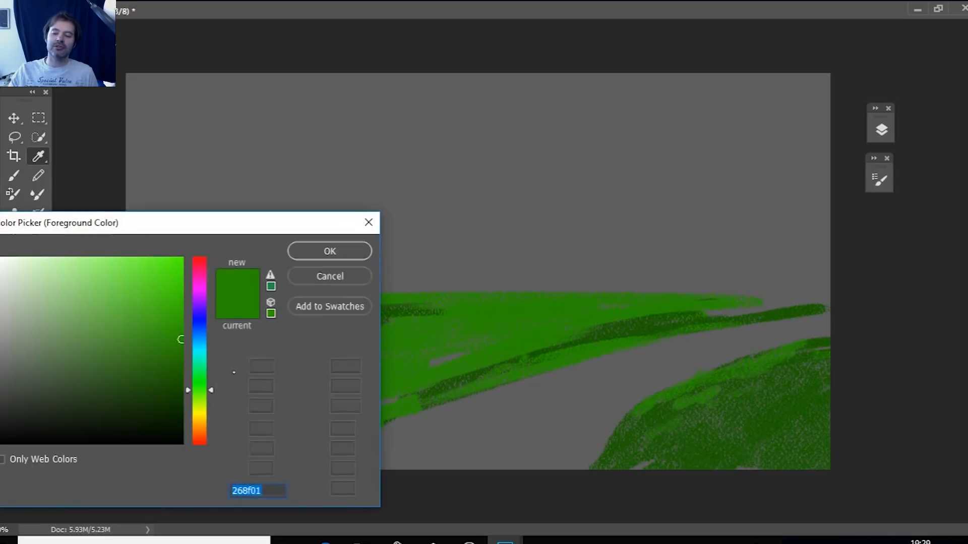
{"action": "left_click", "coordinate": [183, 384]}
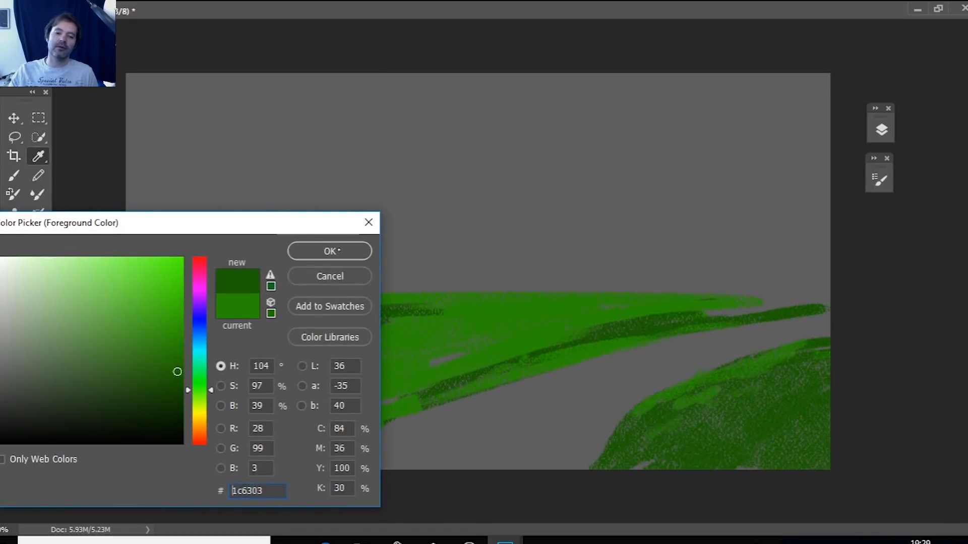
{"action": "left_click", "coordinate": [329, 251]}
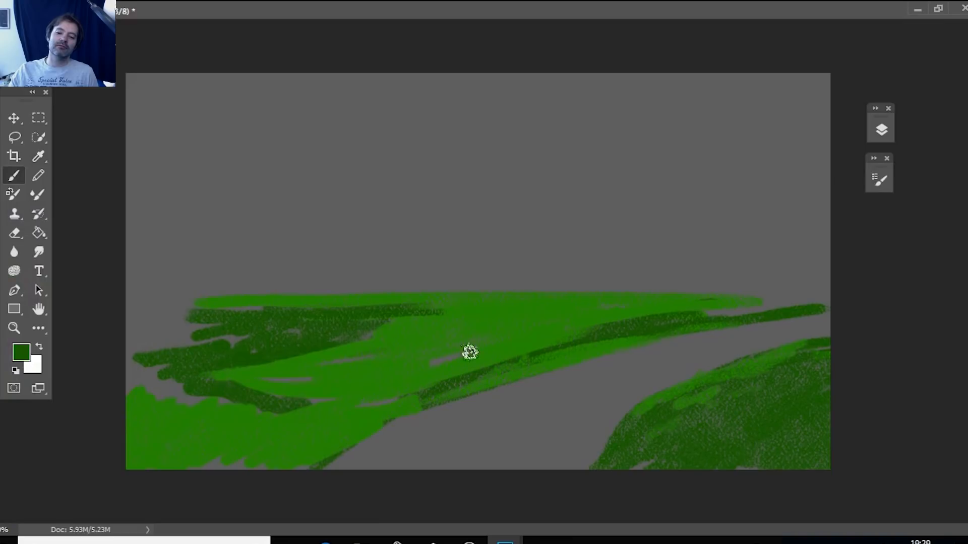
{"action": "mouse_move", "coordinate": [422, 368]}
{"action": "left_mouse_down"}
{"action": "mouse_move", "coordinate": [530, 364]}
{"action": "mouse_move", "coordinate": [555, 353]}
{"action": "mouse_move", "coordinate": [487, 371]}
{"action": "left_mouse_up"}
{"action": "mouse_move", "coordinate": [310, 411]}
{"action": "left_mouse_down"}
{"action": "mouse_move", "coordinate": [396, 371]}
{"action": "mouse_move", "coordinate": [243, 391]}
{"action": "mouse_move", "coordinate": [361, 377]}
{"action": "mouse_move", "coordinate": [246, 382]}
{"action": "mouse_move", "coordinate": [415, 372]}
{"action": "mouse_move", "coordinate": [475, 347]}
{"action": "left_mouse_up"}
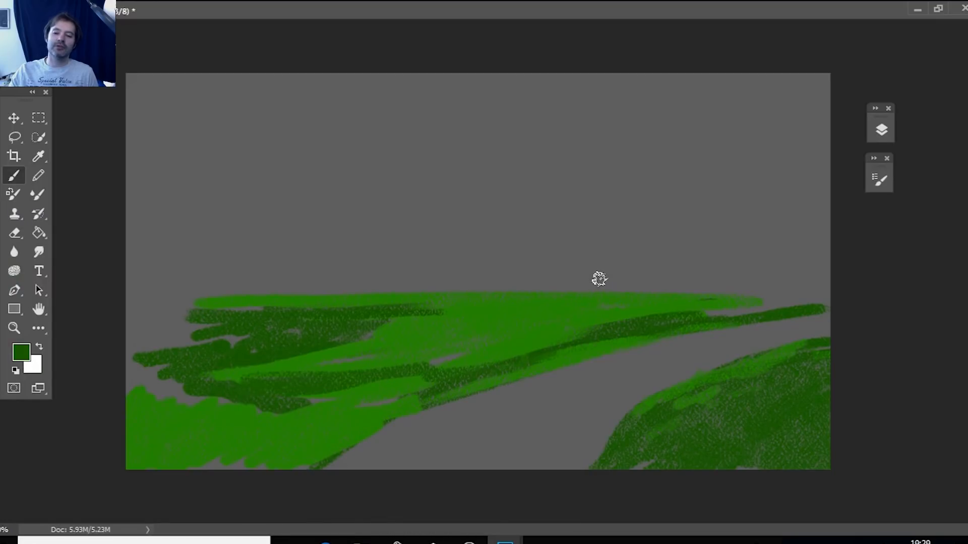
Brush a dark green horizontal strip just below the horizon and dab small bush shapes onto the bright middle field.
{"action": "left_click_drag", "start_coordinate": [448, 314], "coordinate": [575, 317]}
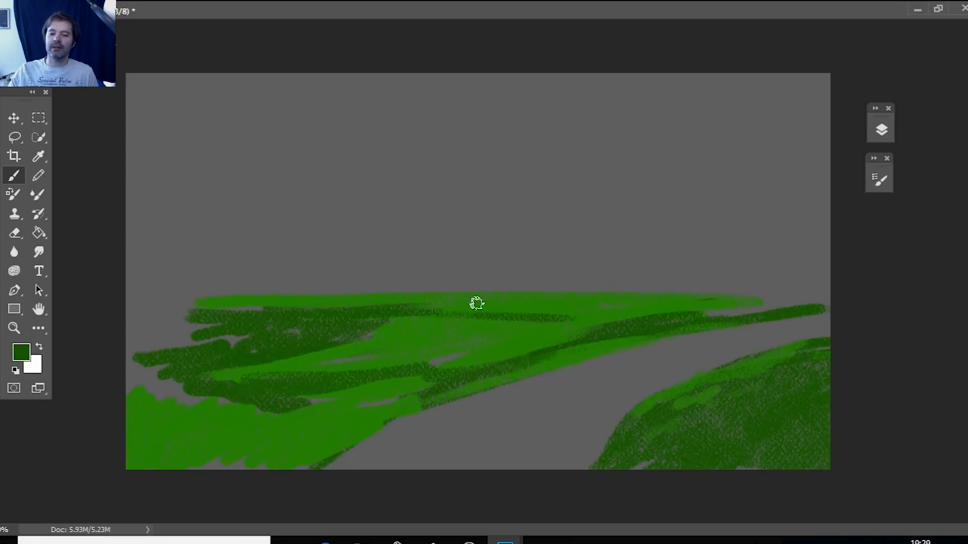
{"action": "left_click_drag", "start_coordinate": [383, 315], "coordinate": [579, 316]}
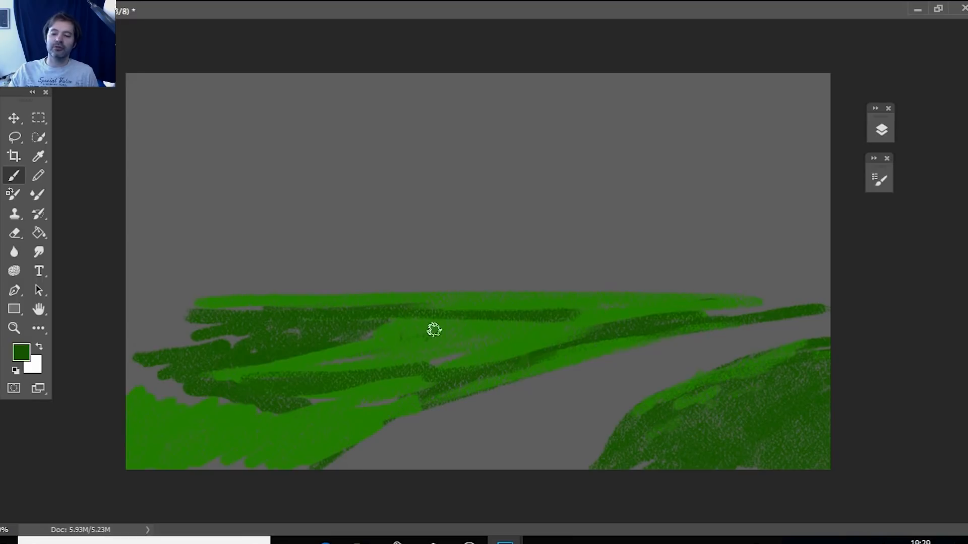
{"action": "mouse_move", "coordinate": [442, 334]}
{"action": "left_mouse_down"}
{"action": "mouse_move", "coordinate": [480, 334]}
{"action": "mouse_move", "coordinate": [384, 340]}
{"action": "mouse_move", "coordinate": [402, 337]}
{"action": "mouse_move", "coordinate": [344, 354]}
{"action": "mouse_move", "coordinate": [372, 335]}
{"action": "mouse_move", "coordinate": [370, 320]}
{"action": "mouse_move", "coordinate": [427, 314]}
{"action": "mouse_move", "coordinate": [365, 316]}
{"action": "mouse_move", "coordinate": [378, 335]}
{"action": "left_mouse_up"}
{"action": "left_click", "coordinate": [427, 315]}
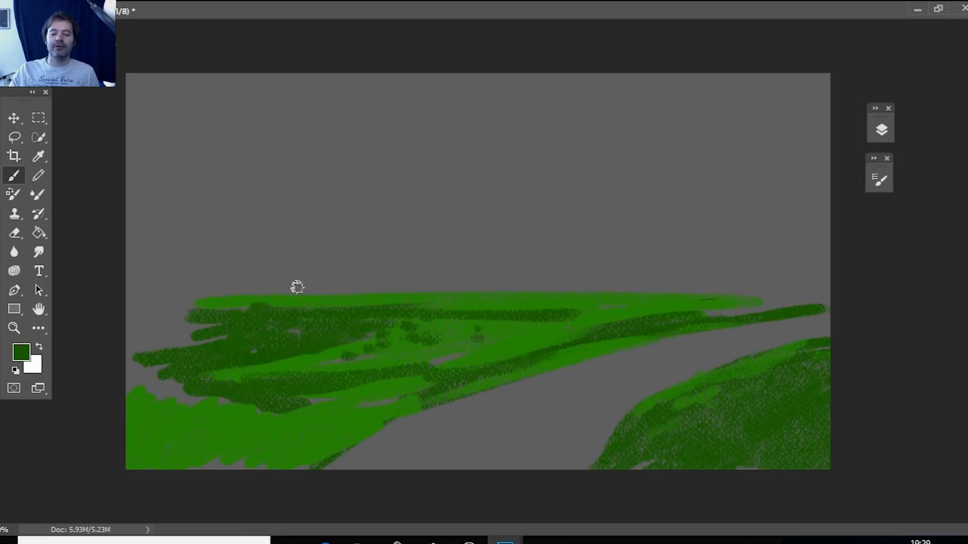
Brush a distant dark green ridge above the horizon strip and thicken the upper side of the diagonal bank.
{"action": "left_click_drag", "start_coordinate": [209, 291], "coordinate": [471, 276]}
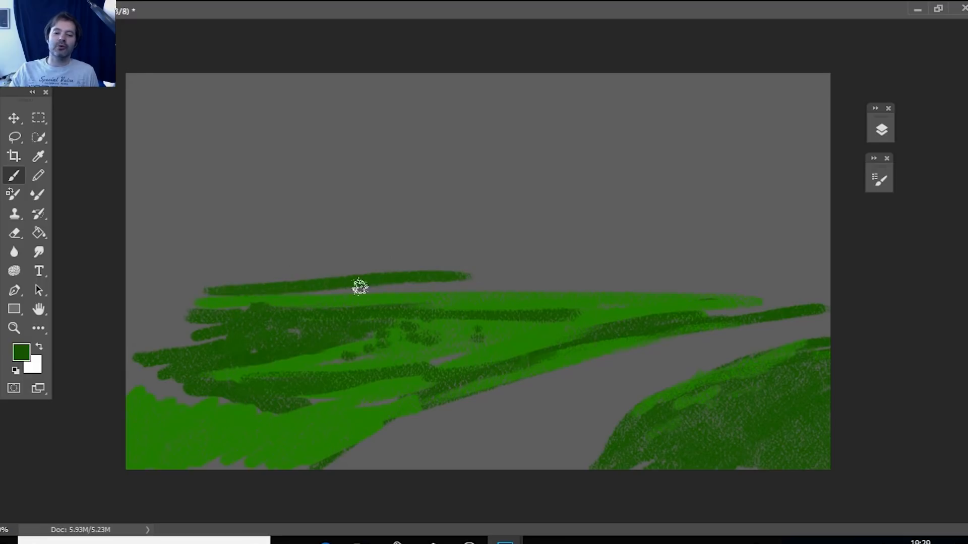
{"action": "left_click_drag", "start_coordinate": [361, 285], "coordinate": [585, 286]}
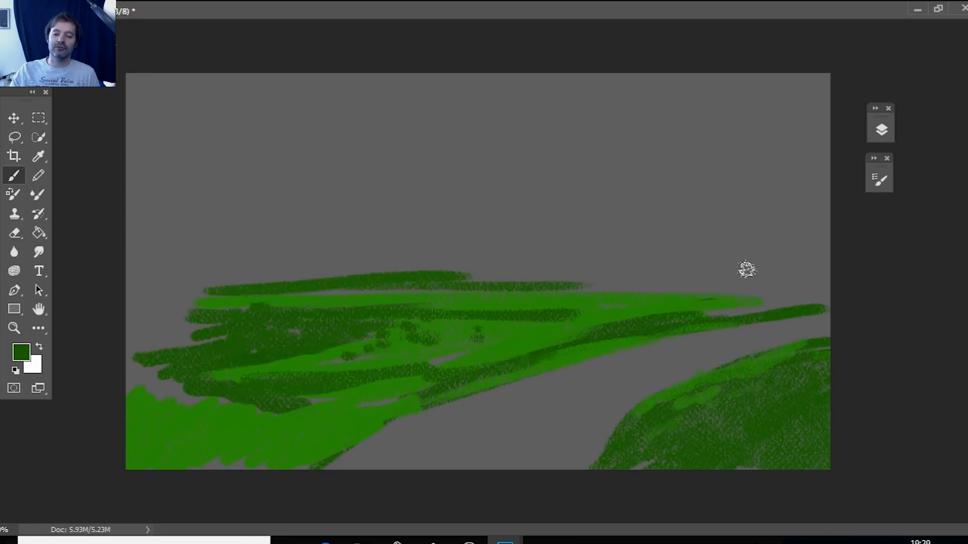
{"action": "mouse_move", "coordinate": [532, 343]}
{"action": "left_mouse_down"}
{"action": "mouse_move", "coordinate": [811, 294]}
{"action": "mouse_move", "coordinate": [717, 314]}
{"action": "left_mouse_up"}
{"action": "mouse_move", "coordinate": [492, 341]}
{"action": "left_mouse_down"}
{"action": "mouse_move", "coordinate": [496, 358]}
{"action": "mouse_move", "coordinate": [650, 326]}
{"action": "mouse_move", "coordinate": [433, 366]}
{"action": "left_mouse_up"}
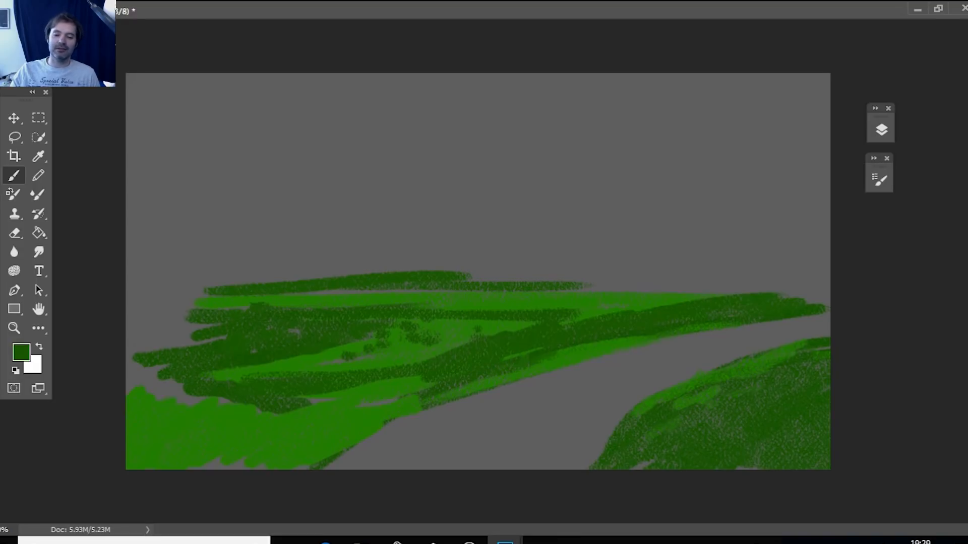
Set the foreground color to light blue 64b8e9 and the textured brush size to 110 px, with a short streak in the upper-right sky.
{"action": "left_click", "coordinate": [20, 353]}
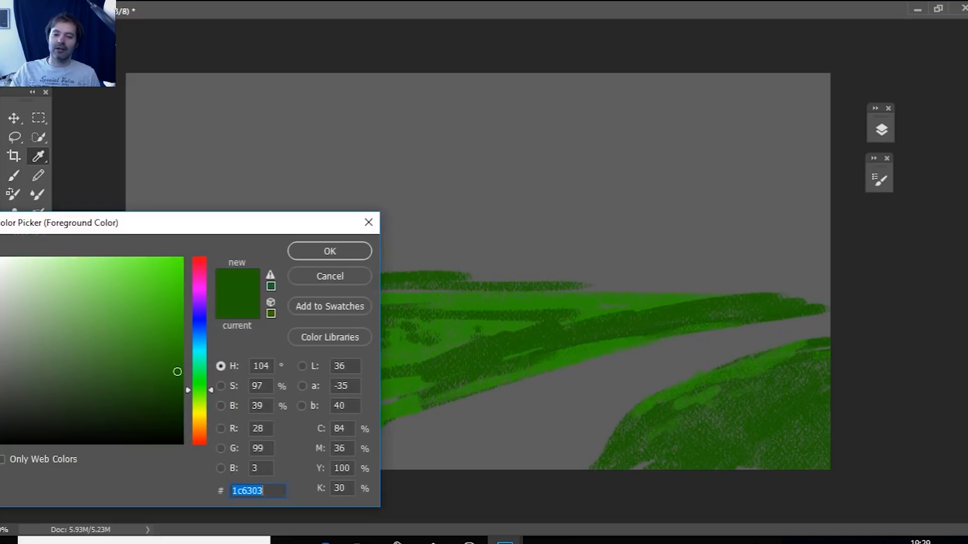
{"action": "type", "text": "035963"}
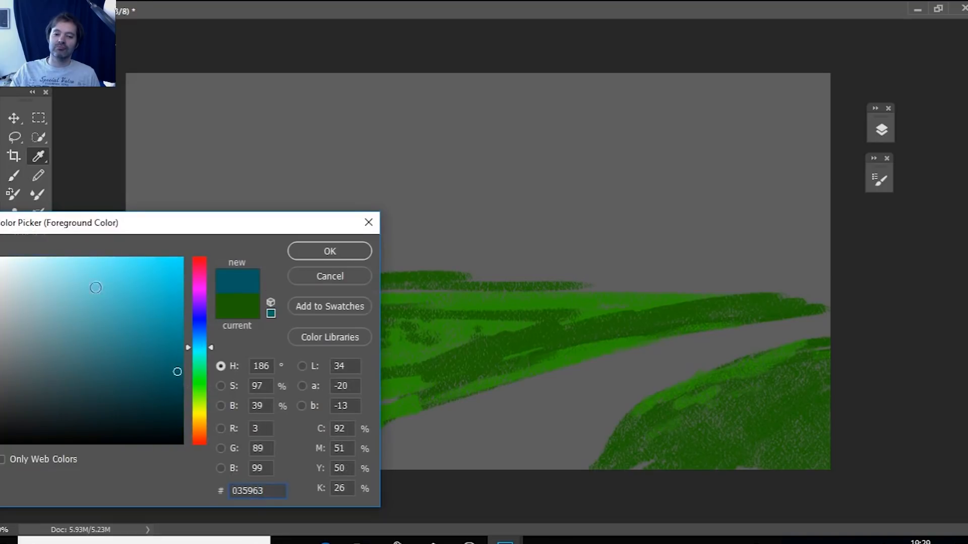
{"action": "left_click", "coordinate": [104, 273]}
{"action": "left_click_drag", "start_coordinate": [213, 347], "coordinate": [211, 339]}
{"action": "left_click", "coordinate": [330, 251]}
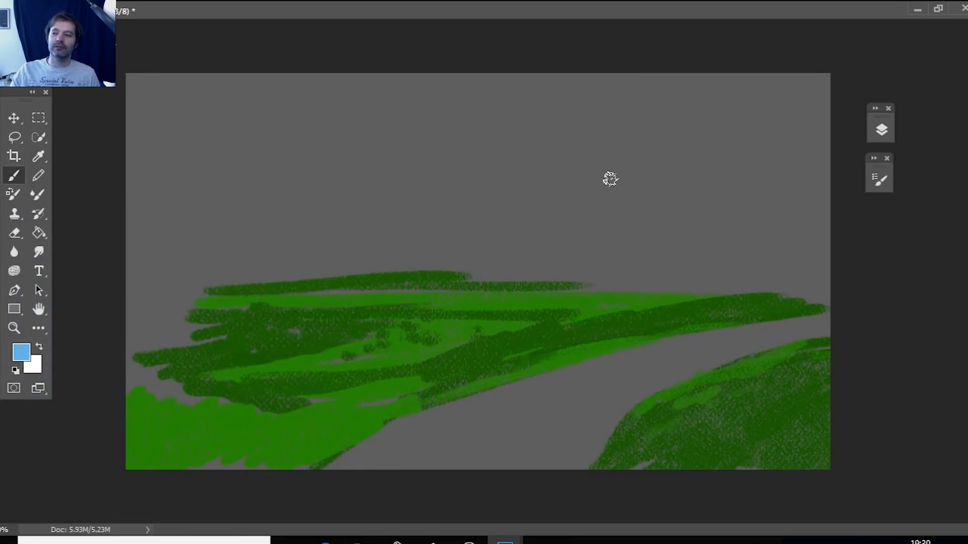
{"action": "left_click_drag", "start_coordinate": [562, 176], "coordinate": [634, 148]}
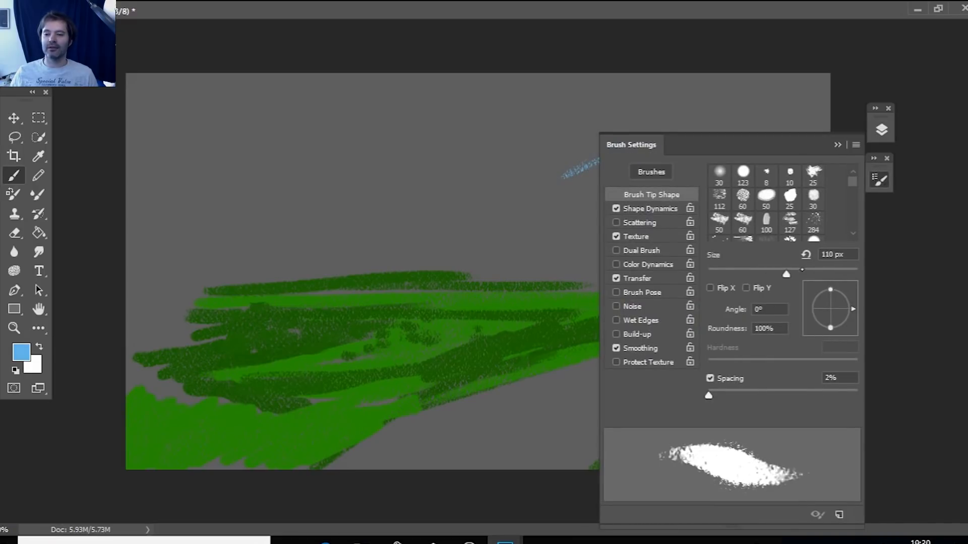
{"action": "key", "text": "F5"}
Brush a broad light blue area across the upper-right sky, with separate small patches beneath it.
{"action": "left_click_drag", "start_coordinate": [625, 156], "coordinate": [769, 115]}
{"action": "mouse_move", "coordinate": [570, 174]}
{"action": "left_mouse_down"}
{"action": "mouse_move", "coordinate": [735, 127]}
{"action": "mouse_move", "coordinate": [756, 86]}
{"action": "mouse_move", "coordinate": [829, 93]}
{"action": "mouse_move", "coordinate": [756, 107]}
{"action": "mouse_move", "coordinate": [778, 147]}
{"action": "left_mouse_up"}
{"action": "mouse_move", "coordinate": [690, 164]}
{"action": "left_mouse_down"}
{"action": "mouse_move", "coordinate": [682, 169]}
{"action": "mouse_move", "coordinate": [719, 211]}
{"action": "mouse_move", "coordinate": [666, 195]}
{"action": "mouse_move", "coordinate": [676, 227]}
{"action": "left_mouse_up"}
{"action": "left_click", "coordinate": [790, 194]}
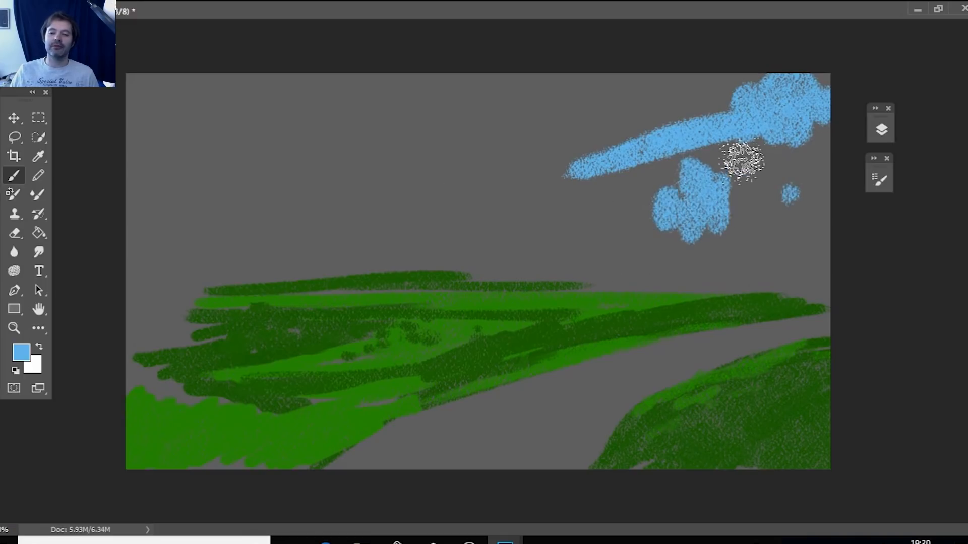
{"action": "mouse_move", "coordinate": [482, 95]}
{"action": "left_mouse_down"}
{"action": "mouse_move", "coordinate": [504, 122]}
{"action": "mouse_move", "coordinate": [514, 82]}
{"action": "mouse_move", "coordinate": [623, 92]}
{"action": "mouse_move", "coordinate": [540, 125]}
{"action": "left_mouse_up"}
{"action": "left_click_drag", "start_coordinate": [611, 100], "coordinate": [523, 147]}
{"action": "mouse_move", "coordinate": [637, 149]}
{"action": "left_mouse_down"}
{"action": "mouse_move", "coordinate": [832, 70]}
{"action": "mouse_move", "coordinate": [732, 92]}
{"action": "left_mouse_up"}
{"action": "left_click_drag", "start_coordinate": [533, 76], "coordinate": [792, 81]}
Brush a light blue patch in the upper-left sky, add small patches above the horizon, and extend the right area's lower edge.
{"action": "mouse_move", "coordinate": [372, 151]}
{"action": "left_mouse_down"}
{"action": "mouse_move", "coordinate": [288, 97]}
{"action": "mouse_move", "coordinate": [307, 91]}
{"action": "mouse_move", "coordinate": [361, 129]}
{"action": "mouse_move", "coordinate": [387, 169]}
{"action": "mouse_move", "coordinate": [368, 121]}
{"action": "left_mouse_up"}
{"action": "left_click_drag", "start_coordinate": [292, 208], "coordinate": [294, 255]}
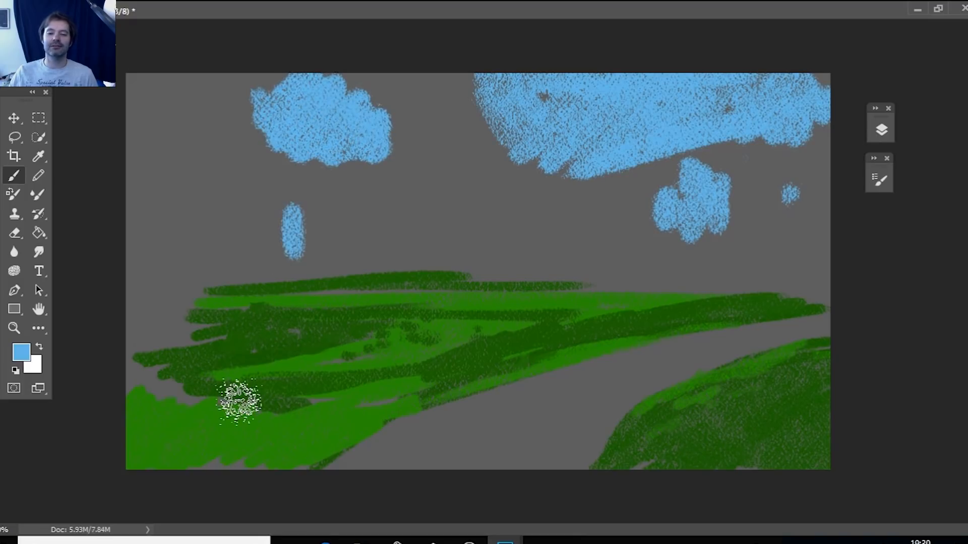
{"action": "left_click_drag", "start_coordinate": [247, 275], "coordinate": [255, 237]}
{"action": "left_click_drag", "start_coordinate": [388, 194], "coordinate": [389, 232]}
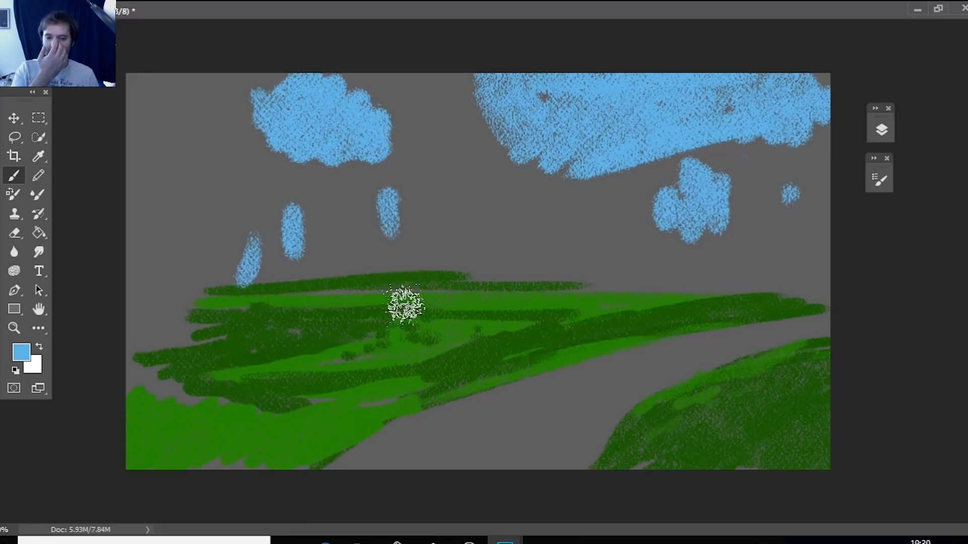
{"action": "mouse_move", "coordinate": [357, 179]}
{"action": "left_mouse_down"}
{"action": "mouse_move", "coordinate": [395, 162]}
{"action": "mouse_move", "coordinate": [434, 218]}
{"action": "mouse_move", "coordinate": [393, 212]}
{"action": "left_mouse_up"}
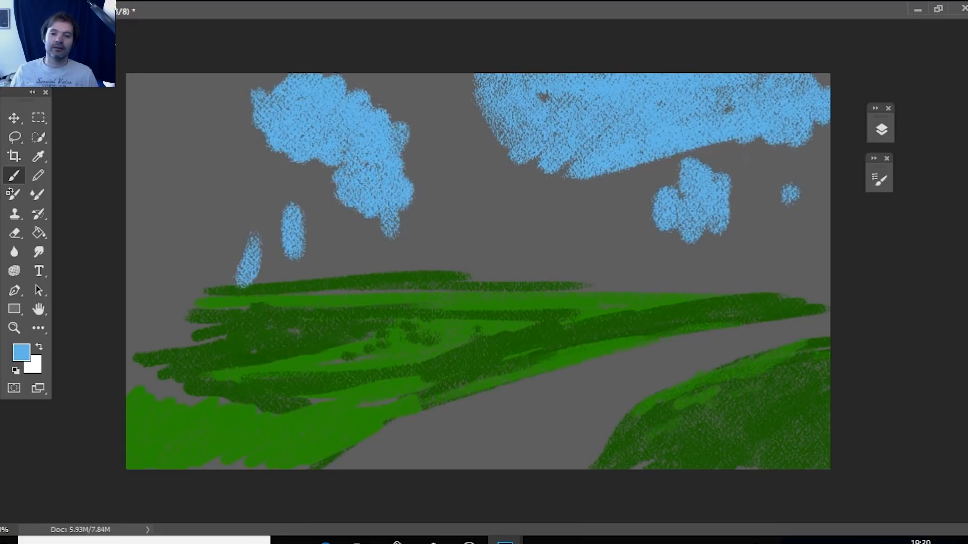
{"action": "mouse_move", "coordinate": [521, 222]}
{"action": "left_mouse_down"}
{"action": "mouse_move", "coordinate": [564, 230]}
{"action": "mouse_move", "coordinate": [531, 197]}
{"action": "mouse_move", "coordinate": [549, 228]}
{"action": "mouse_move", "coordinate": [533, 245]}
{"action": "mouse_move", "coordinate": [566, 273]}
{"action": "left_mouse_up"}
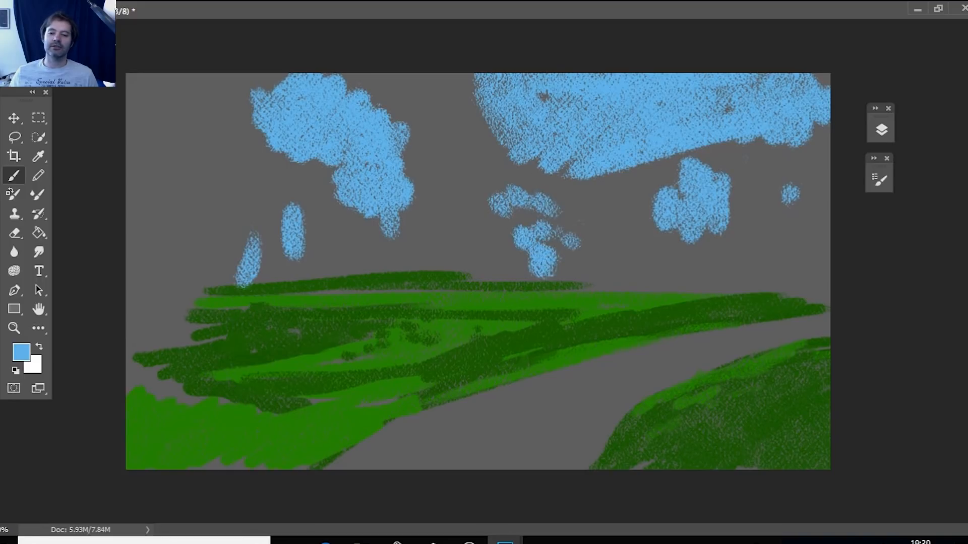
{"action": "mouse_move", "coordinate": [736, 131]}
{"action": "left_mouse_down"}
{"action": "mouse_move", "coordinate": [663, 171]}
{"action": "mouse_move", "coordinate": [714, 149]}
{"action": "mouse_move", "coordinate": [680, 161]}
{"action": "mouse_move", "coordinate": [629, 160]}
{"action": "left_mouse_up"}
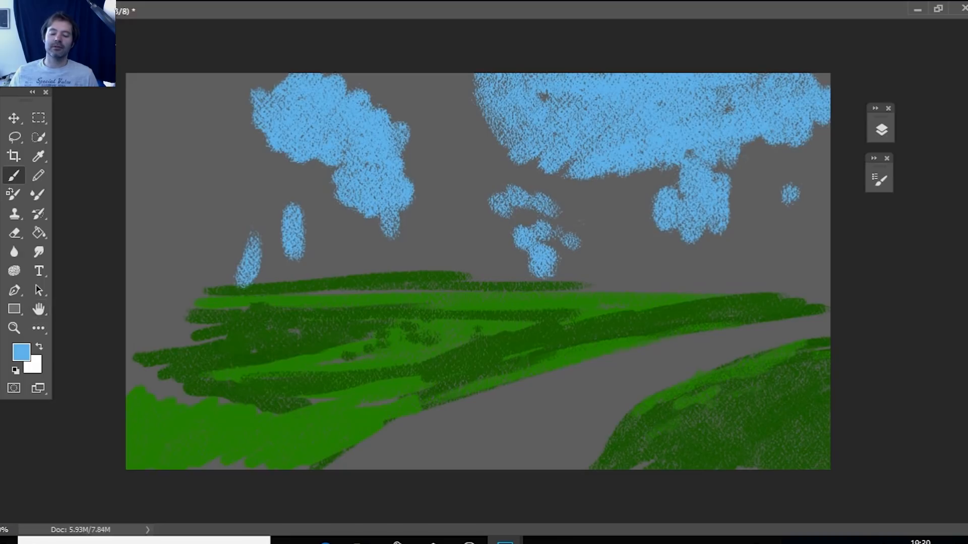
Set the foreground color to paler blue 83cbf5 and brush highlights over the left sky patches and the small central patches.
{"action": "left_click", "coordinate": [22, 352]}
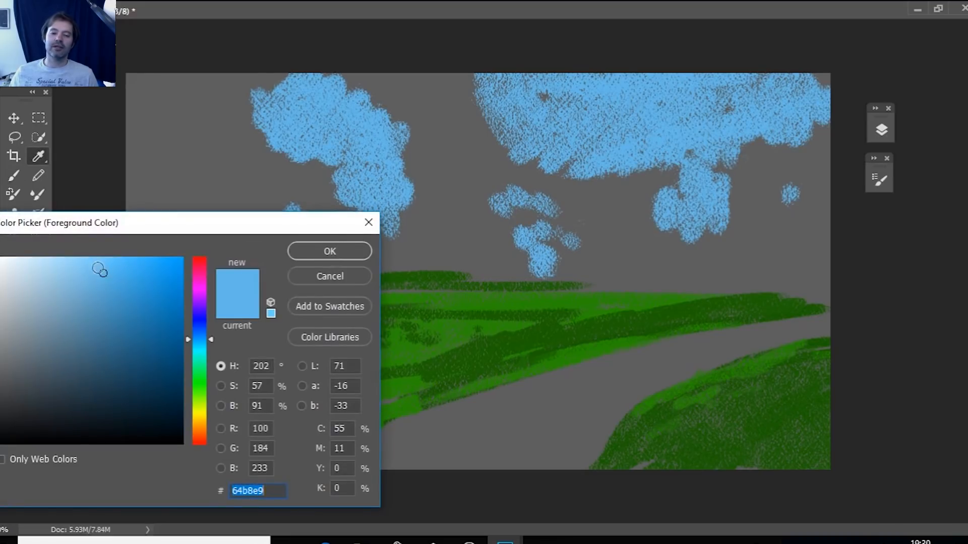
{"action": "left_click_drag", "start_coordinate": [99, 271], "coordinate": [83, 264]}
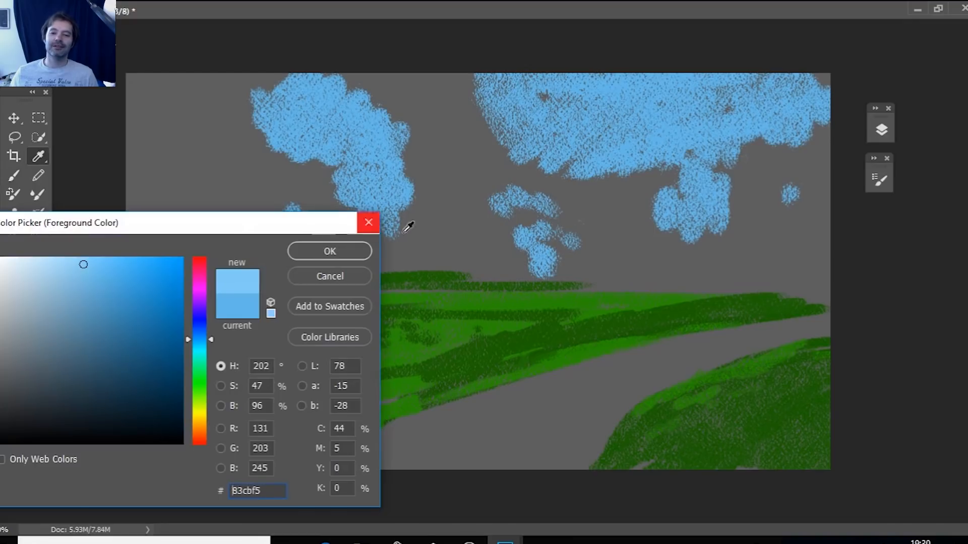
{"action": "left_click", "coordinate": [330, 250]}
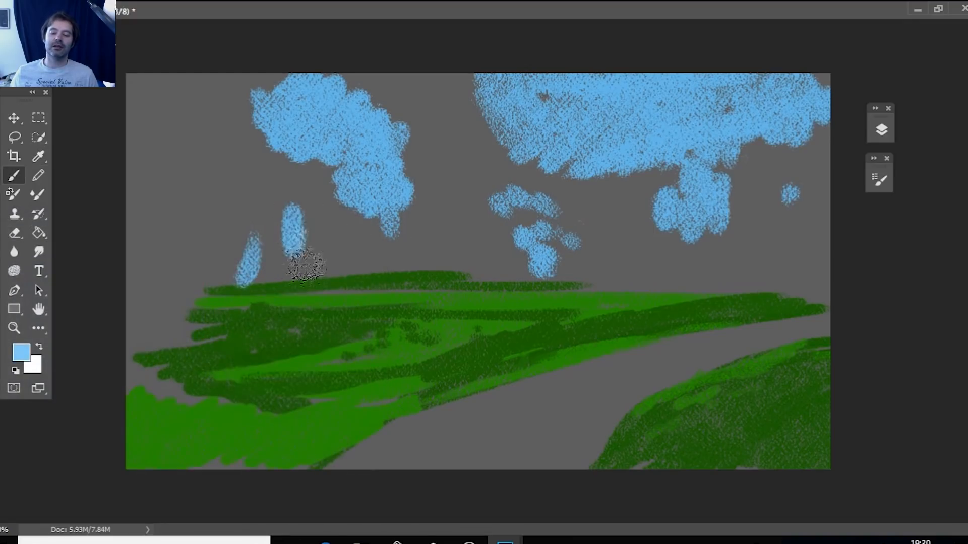
{"action": "left_click_drag", "start_coordinate": [256, 251], "coordinate": [244, 276]}
{"action": "mouse_move", "coordinate": [527, 236]}
{"action": "left_mouse_down"}
{"action": "mouse_move", "coordinate": [555, 253]}
{"action": "mouse_move", "coordinate": [519, 199]}
{"action": "mouse_move", "coordinate": [534, 236]}
{"action": "mouse_move", "coordinate": [578, 252]}
{"action": "left_mouse_up"}
{"action": "mouse_move", "coordinate": [401, 189]}
{"action": "left_mouse_down"}
{"action": "mouse_move", "coordinate": [344, 187]}
{"action": "mouse_move", "coordinate": [407, 210]}
{"action": "mouse_move", "coordinate": [361, 162]}
{"action": "mouse_move", "coordinate": [377, 153]}
{"action": "mouse_move", "coordinate": [363, 173]}
{"action": "mouse_move", "coordinate": [385, 189]}
{"action": "mouse_move", "coordinate": [364, 192]}
{"action": "left_mouse_up"}
{"action": "left_click_drag", "start_coordinate": [272, 128], "coordinate": [336, 151]}
{"action": "left_click_drag", "start_coordinate": [325, 102], "coordinate": [374, 147]}
Brush pale blue highlights over the right sky area and extend its ragged lower edge with dabs toward the horizon.
{"action": "mouse_move", "coordinate": [587, 153]}
{"action": "left_mouse_down"}
{"action": "mouse_move", "coordinate": [510, 110]}
{"action": "mouse_move", "coordinate": [619, 147]}
{"action": "left_mouse_up"}
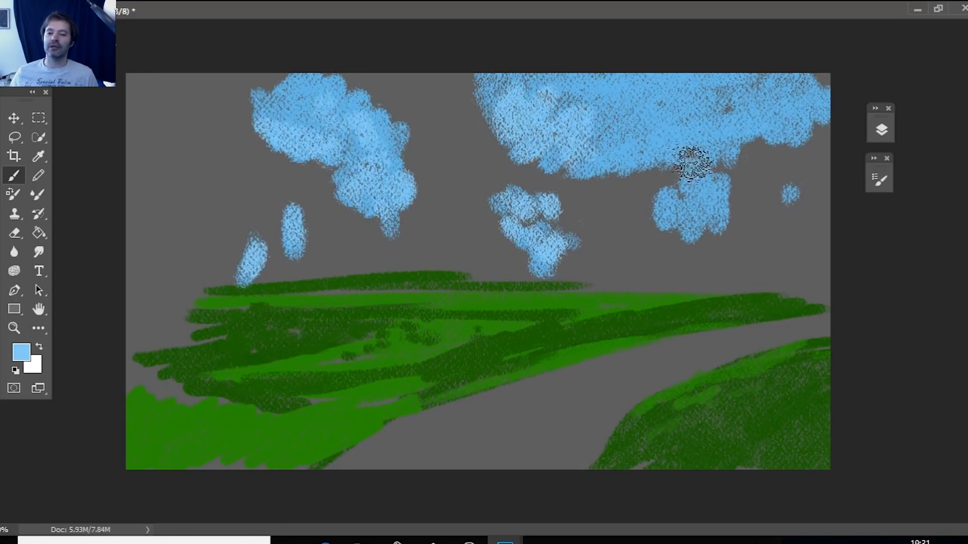
{"action": "left_click_drag", "start_coordinate": [707, 228], "coordinate": [673, 221]}
{"action": "left_click_drag", "start_coordinate": [796, 174], "coordinate": [788, 206]}
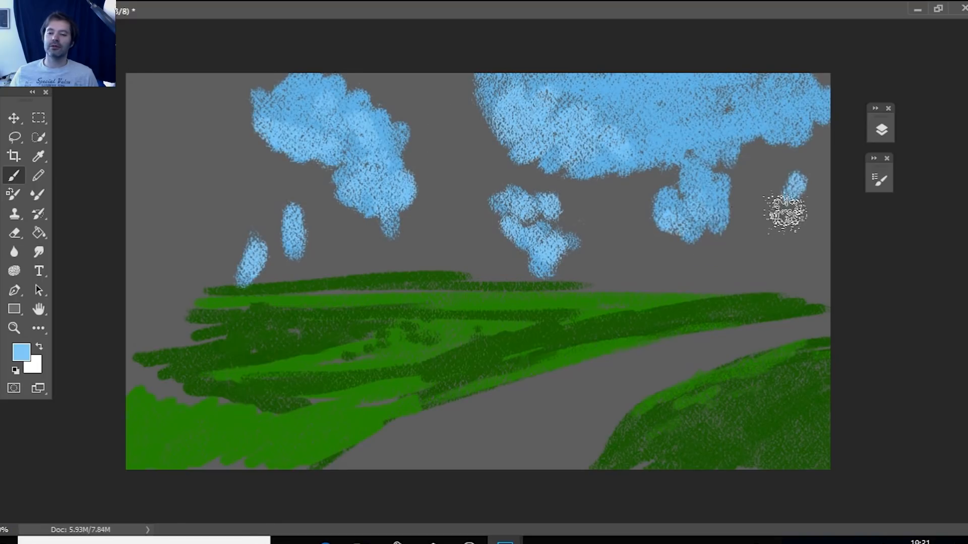
{"action": "left_click_drag", "start_coordinate": [671, 163], "coordinate": [747, 129]}
{"action": "mouse_move", "coordinate": [686, 132]}
{"action": "left_mouse_down"}
{"action": "mouse_move", "coordinate": [664, 193]}
{"action": "mouse_move", "coordinate": [802, 85]}
{"action": "mouse_move", "coordinate": [707, 115]}
{"action": "mouse_move", "coordinate": [651, 116]}
{"action": "mouse_move", "coordinate": [667, 148]}
{"action": "mouse_move", "coordinate": [626, 158]}
{"action": "mouse_move", "coordinate": [625, 195]}
{"action": "mouse_move", "coordinate": [597, 179]}
{"action": "left_mouse_up"}
{"action": "mouse_move", "coordinate": [762, 212]}
{"action": "left_mouse_down"}
{"action": "mouse_move", "coordinate": [795, 201]}
{"action": "mouse_move", "coordinate": [751, 146]}
{"action": "mouse_move", "coordinate": [731, 179]}
{"action": "mouse_move", "coordinate": [749, 226]}
{"action": "mouse_move", "coordinate": [764, 229]}
{"action": "mouse_move", "coordinate": [668, 222]}
{"action": "mouse_move", "coordinate": [574, 189]}
{"action": "mouse_move", "coordinate": [592, 209]}
{"action": "mouse_move", "coordinate": [565, 218]}
{"action": "mouse_move", "coordinate": [611, 257]}
{"action": "left_mouse_up"}
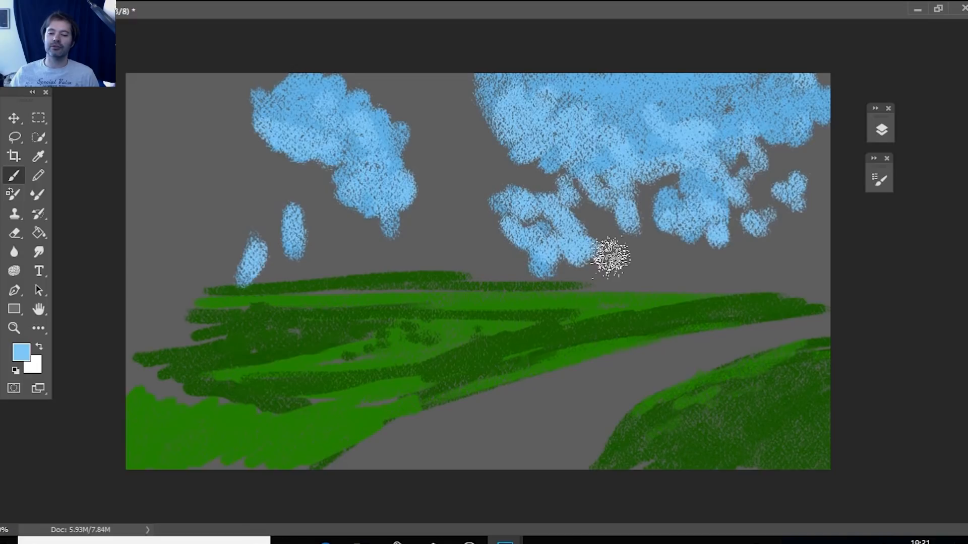
Brush pale blue columns below the left sky patch, extend it toward the left edge, and dab into the central gap.
{"action": "left_click_drag", "start_coordinate": [322, 212], "coordinate": [326, 272]}
{"action": "mouse_move", "coordinate": [296, 217]}
{"action": "left_mouse_down"}
{"action": "mouse_move", "coordinate": [290, 263]}
{"action": "mouse_move", "coordinate": [306, 262]}
{"action": "mouse_move", "coordinate": [255, 249]}
{"action": "mouse_move", "coordinate": [267, 254]}
{"action": "mouse_move", "coordinate": [256, 237]}
{"action": "left_mouse_up"}
{"action": "mouse_move", "coordinate": [325, 188]}
{"action": "left_mouse_down"}
{"action": "mouse_move", "coordinate": [298, 189]}
{"action": "mouse_move", "coordinate": [302, 210]}
{"action": "mouse_move", "coordinate": [327, 228]}
{"action": "mouse_move", "coordinate": [303, 155]}
{"action": "mouse_move", "coordinate": [296, 275]}
{"action": "mouse_move", "coordinate": [316, 183]}
{"action": "mouse_move", "coordinate": [320, 299]}
{"action": "mouse_move", "coordinate": [338, 182]}
{"action": "mouse_move", "coordinate": [348, 284]}
{"action": "mouse_move", "coordinate": [327, 158]}
{"action": "mouse_move", "coordinate": [310, 214]}
{"action": "left_mouse_up"}
{"action": "mouse_move", "coordinate": [274, 96]}
{"action": "left_mouse_down"}
{"action": "mouse_move", "coordinate": [217, 80]}
{"action": "mouse_move", "coordinate": [296, 79]}
{"action": "mouse_move", "coordinate": [242, 111]}
{"action": "mouse_move", "coordinate": [205, 97]}
{"action": "mouse_move", "coordinate": [162, 101]}
{"action": "mouse_move", "coordinate": [199, 145]}
{"action": "left_mouse_up"}
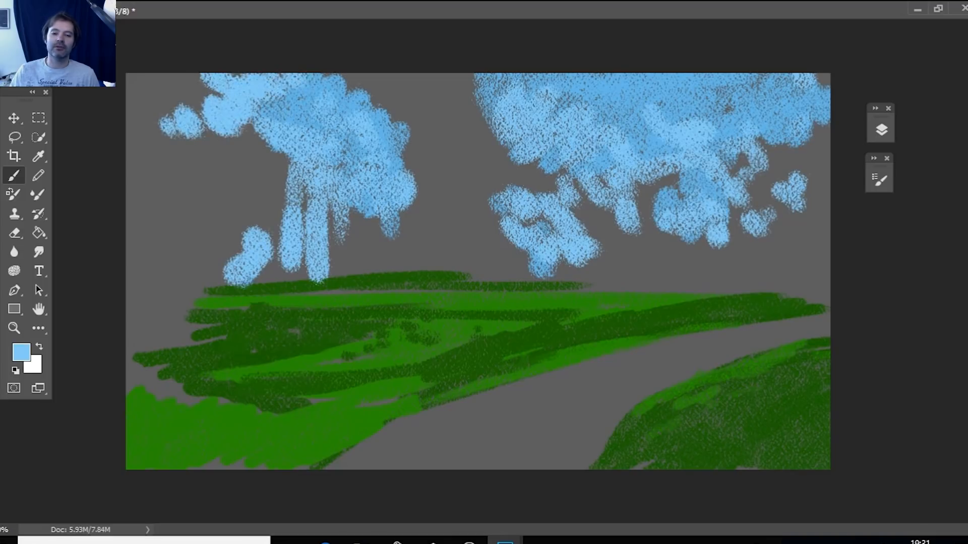
{"action": "mouse_move", "coordinate": [423, 147]}
{"action": "left_mouse_down"}
{"action": "mouse_move", "coordinate": [461, 125]}
{"action": "mouse_move", "coordinate": [472, 136]}
{"action": "mouse_move", "coordinate": [475, 111]}
{"action": "mouse_move", "coordinate": [462, 144]}
{"action": "mouse_move", "coordinate": [439, 148]}
{"action": "mouse_move", "coordinate": [443, 181]}
{"action": "mouse_move", "coordinate": [498, 154]}
{"action": "mouse_move", "coordinate": [487, 154]}
{"action": "mouse_move", "coordinate": [493, 168]}
{"action": "mouse_move", "coordinate": [515, 167]}
{"action": "mouse_move", "coordinate": [549, 186]}
{"action": "mouse_move", "coordinate": [474, 92]}
{"action": "mouse_move", "coordinate": [447, 100]}
{"action": "mouse_move", "coordinate": [501, 127]}
{"action": "mouse_move", "coordinate": [547, 113]}
{"action": "left_mouse_up"}
{"action": "left_click_drag", "start_coordinate": [598, 193], "coordinate": [599, 179]}
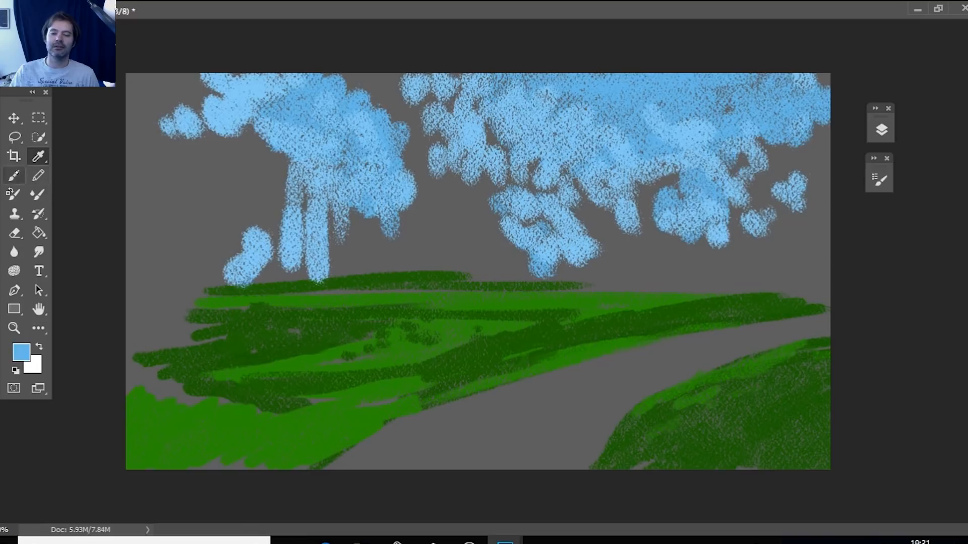
Dab the darker sky blue over the central and right sky, and extend the upper-left sky to the canvas edge.
{"action": "mouse_move", "coordinate": [478, 90]}
{"action": "left_mouse_down"}
{"action": "mouse_move", "coordinate": [493, 111]}
{"action": "mouse_move", "coordinate": [453, 127]}
{"action": "left_mouse_up"}
{"action": "left_click_drag", "start_coordinate": [513, 105], "coordinate": [514, 117]}
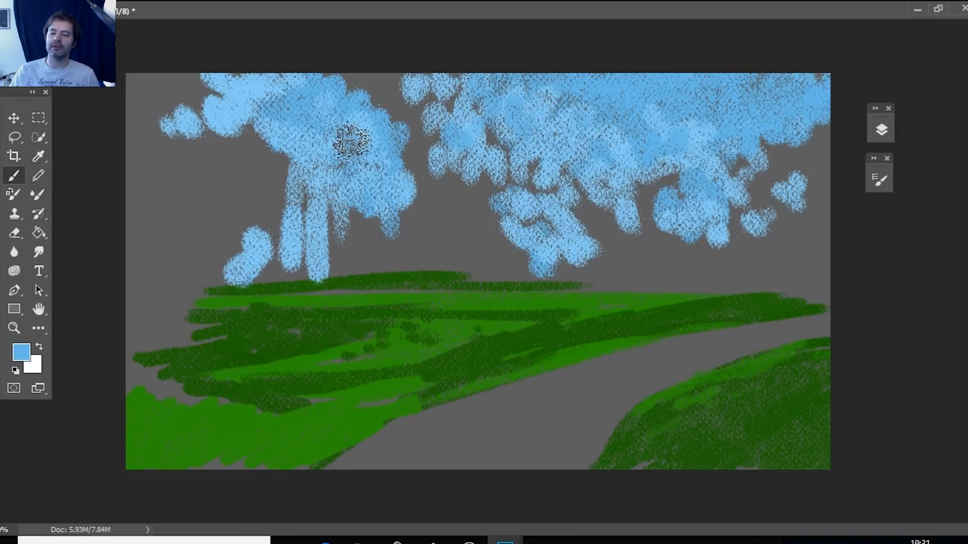
{"action": "left_click_drag", "start_coordinate": [212, 85], "coordinate": [133, 105]}
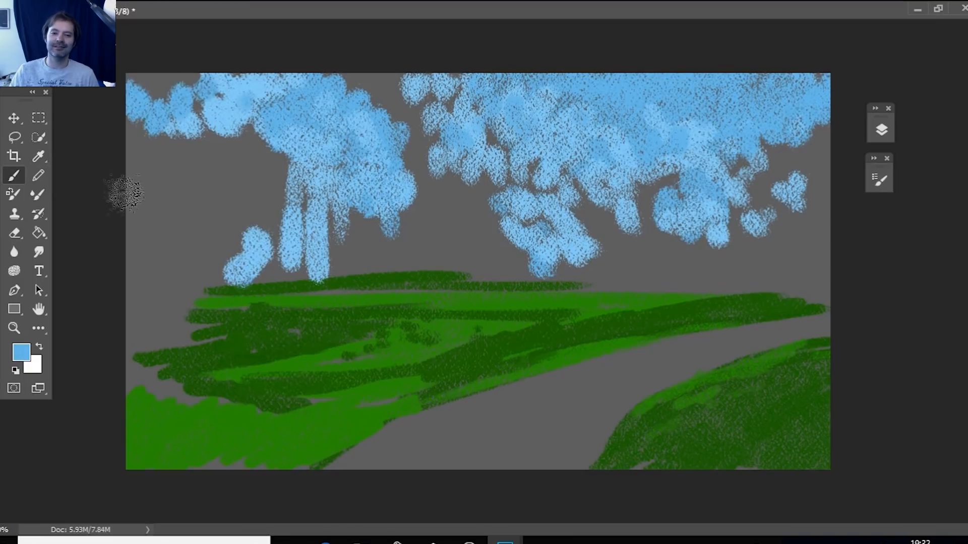
{"action": "left_click_drag", "start_coordinate": [183, 150], "coordinate": [192, 177]}
{"action": "left_click", "coordinate": [219, 150]}
{"action": "left_click_drag", "start_coordinate": [253, 143], "coordinate": [244, 113]}
{"action": "left_click", "coordinate": [218, 106]}
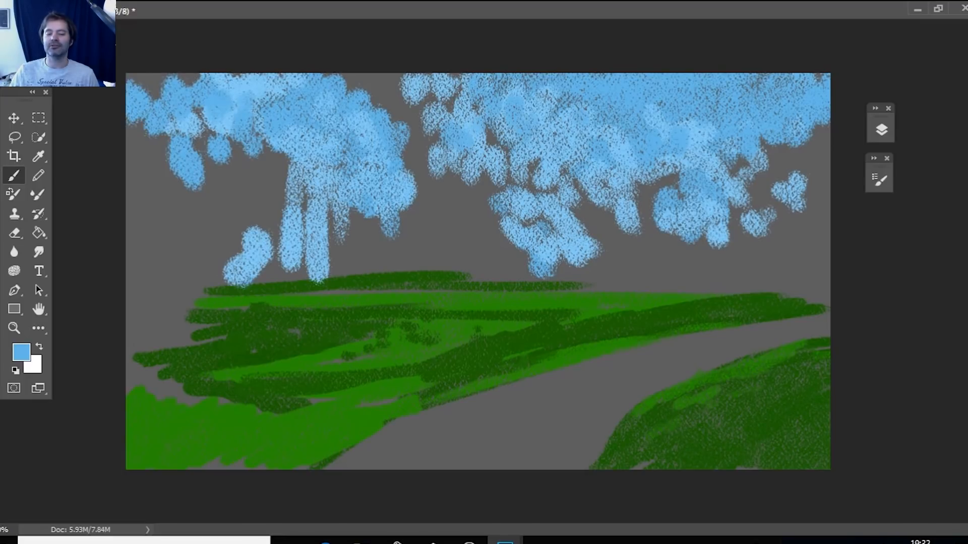
Set the foreground color to olive green 4a6626 and brush a tall tree mass from the horizon to the canvas top near the center.
{"action": "left_click", "coordinate": [21, 352]}
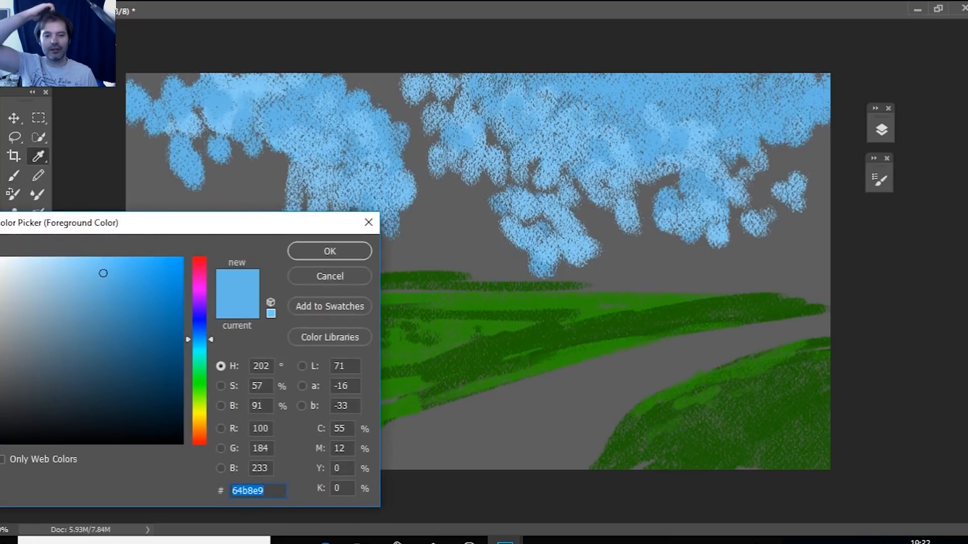
{"action": "left_click", "coordinate": [73, 361]}
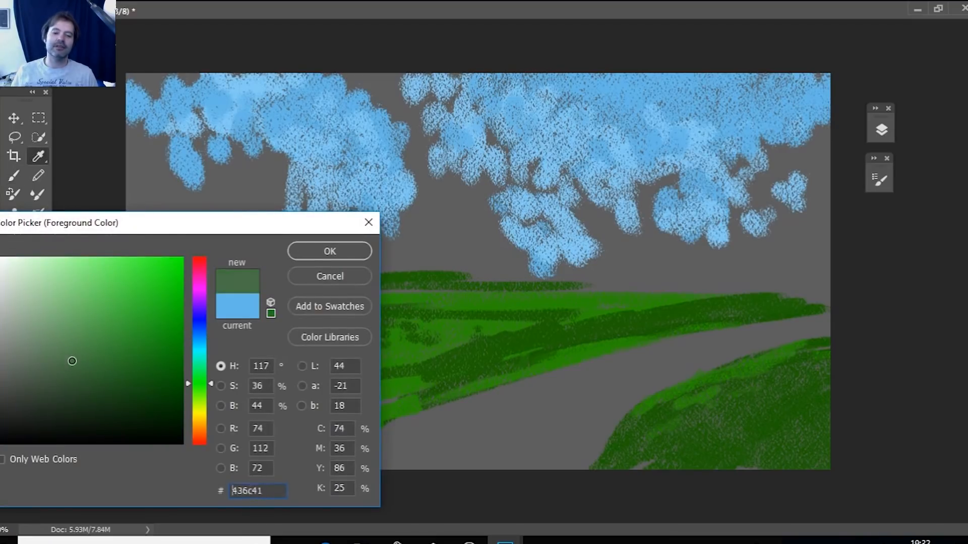
{"action": "left_click", "coordinate": [211, 400]}
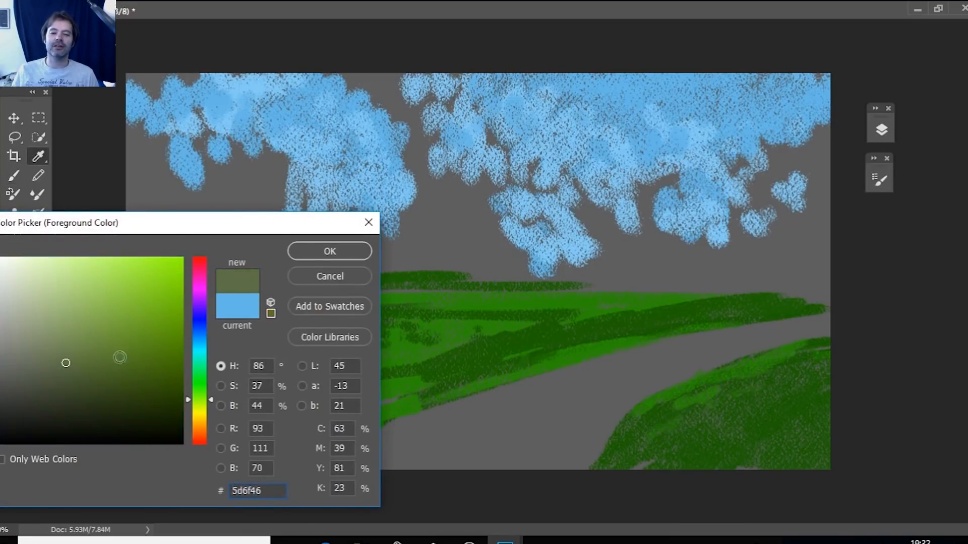
{"action": "mouse_move", "coordinate": [68, 363]}
{"action": "left_mouse_down"}
{"action": "mouse_move", "coordinate": [93, 355]}
{"action": "mouse_move", "coordinate": [114, 376]}
{"action": "left_mouse_up"}
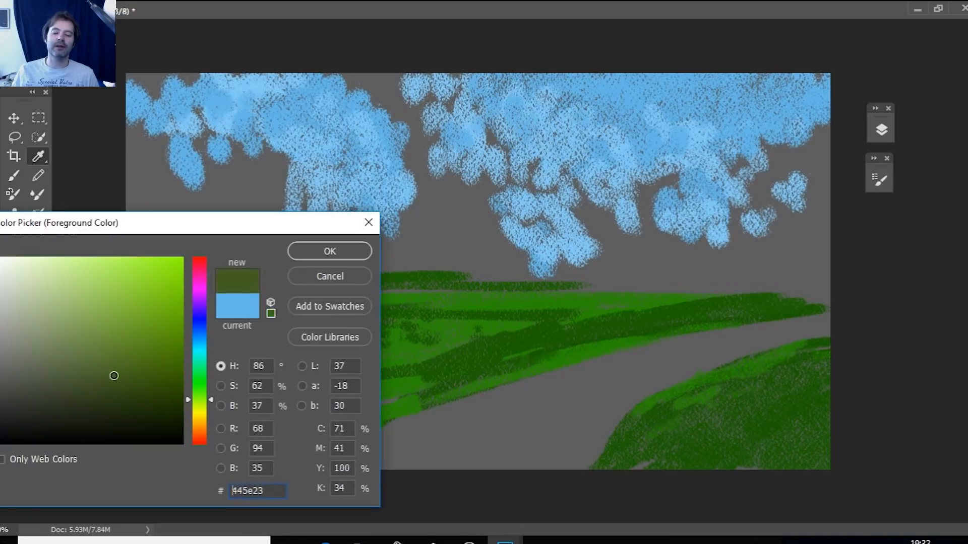
{"action": "left_click", "coordinate": [305, 258]}
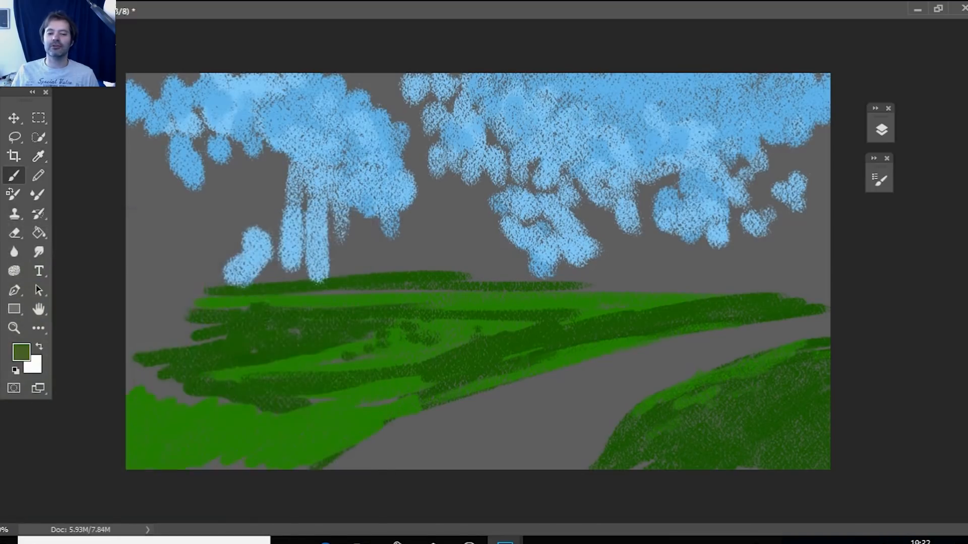
{"action": "mouse_move", "coordinate": [457, 232]}
{"action": "left_mouse_down"}
{"action": "mouse_move", "coordinate": [460, 254]}
{"action": "mouse_move", "coordinate": [473, 239]}
{"action": "mouse_move", "coordinate": [441, 237]}
{"action": "mouse_move", "coordinate": [491, 268]}
{"action": "mouse_move", "coordinate": [501, 259]}
{"action": "mouse_move", "coordinate": [527, 273]}
{"action": "mouse_move", "coordinate": [412, 265]}
{"action": "mouse_move", "coordinate": [441, 262]}
{"action": "mouse_move", "coordinate": [372, 225]}
{"action": "mouse_move", "coordinate": [432, 242]}
{"action": "mouse_move", "coordinate": [363, 242]}
{"action": "mouse_move", "coordinate": [382, 248]}
{"action": "mouse_move", "coordinate": [404, 231]}
{"action": "mouse_move", "coordinate": [413, 134]}
{"action": "mouse_move", "coordinate": [371, 87]}
{"action": "mouse_move", "coordinate": [378, 119]}
{"action": "mouse_move", "coordinate": [413, 143]}
{"action": "mouse_move", "coordinate": [406, 108]}
{"action": "mouse_move", "coordinate": [469, 192]}
{"action": "left_mouse_up"}
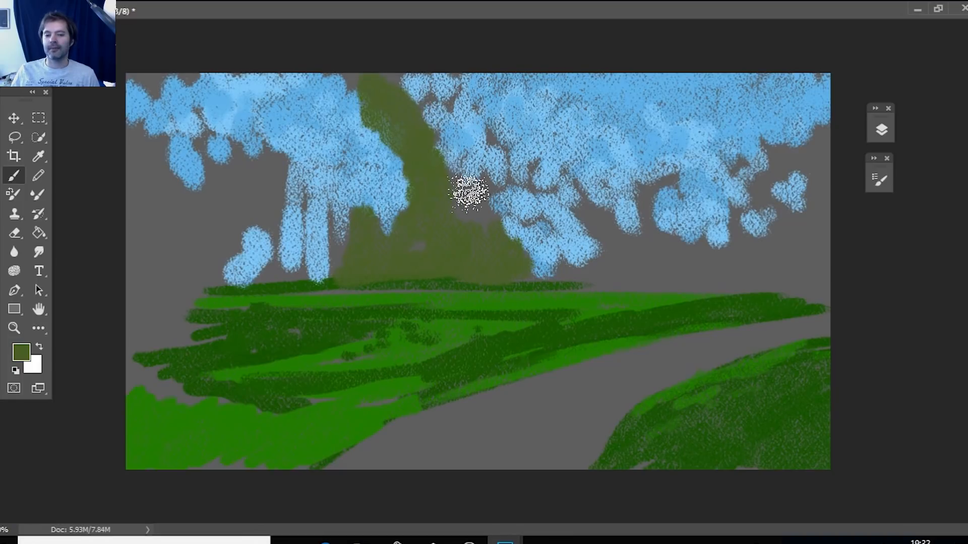
{"action": "mouse_move", "coordinate": [469, 192]}
{"action": "left_mouse_down"}
{"action": "mouse_move", "coordinate": [408, 84]}
{"action": "mouse_move", "coordinate": [413, 63]}
{"action": "mouse_move", "coordinate": [463, 92]}
{"action": "mouse_move", "coordinate": [474, 122]}
{"action": "mouse_move", "coordinate": [430, 135]}
{"action": "mouse_move", "coordinate": [492, 141]}
{"action": "mouse_move", "coordinate": [452, 206]}
{"action": "left_mouse_up"}
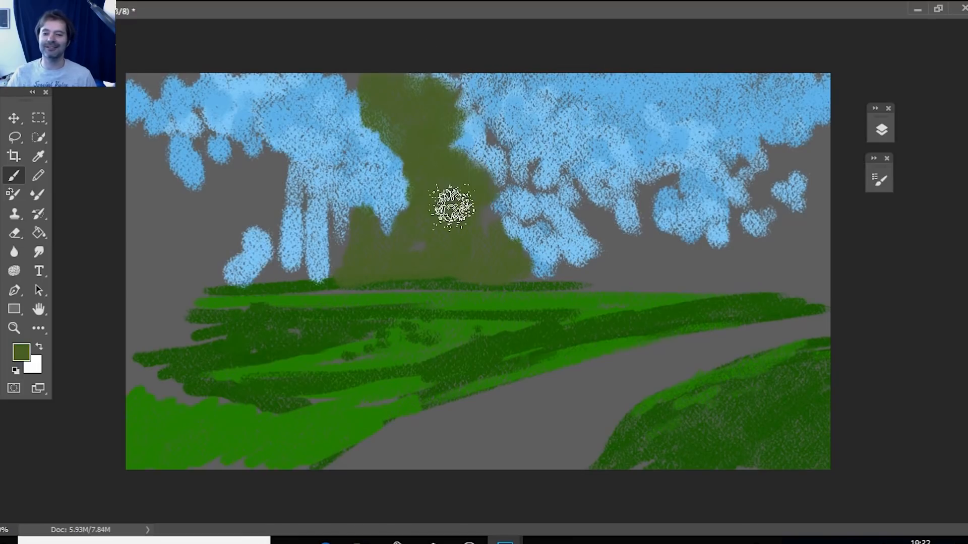
{"action": "mouse_move", "coordinate": [393, 156]}
{"action": "left_mouse_down"}
{"action": "mouse_move", "coordinate": [406, 190]}
{"action": "mouse_move", "coordinate": [395, 219]}
{"action": "left_mouse_up"}
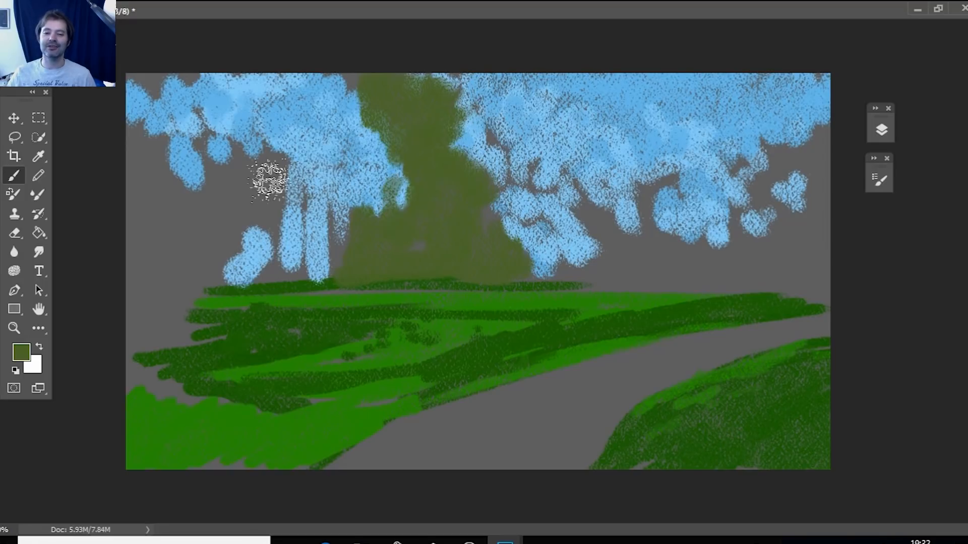
Brush a second olive green foliage mass over the upper-left sky, beside the pale blue columns.
{"action": "left_click_drag", "start_coordinate": [267, 180], "coordinate": [280, 165]}
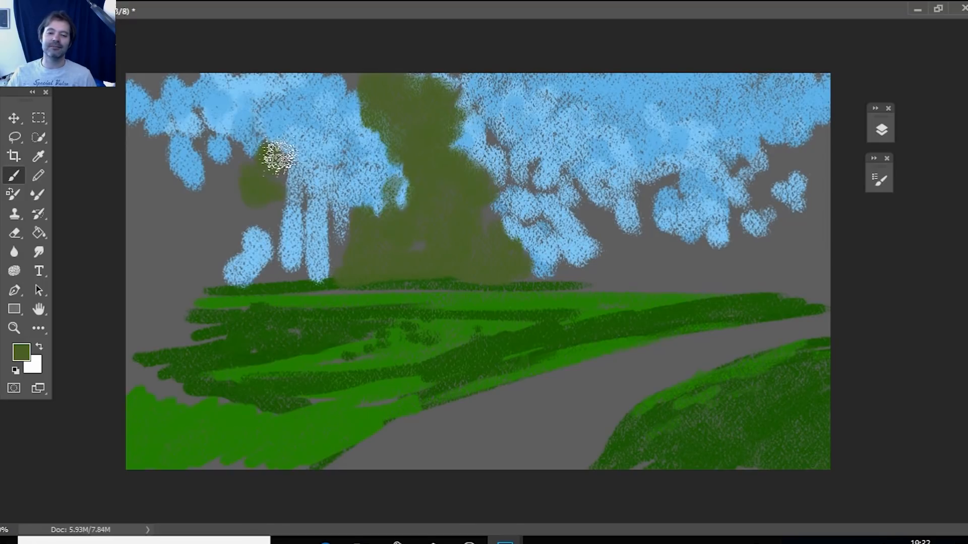
{"action": "left_click_drag", "start_coordinate": [221, 120], "coordinate": [287, 149]}
{"action": "mouse_move", "coordinate": [256, 104]}
{"action": "left_mouse_down"}
{"action": "mouse_move", "coordinate": [274, 95]}
{"action": "mouse_move", "coordinate": [242, 108]}
{"action": "mouse_move", "coordinate": [255, 81]}
{"action": "mouse_move", "coordinate": [222, 114]}
{"action": "mouse_move", "coordinate": [224, 161]}
{"action": "mouse_move", "coordinate": [275, 207]}
{"action": "mouse_move", "coordinate": [305, 192]}
{"action": "left_mouse_up"}
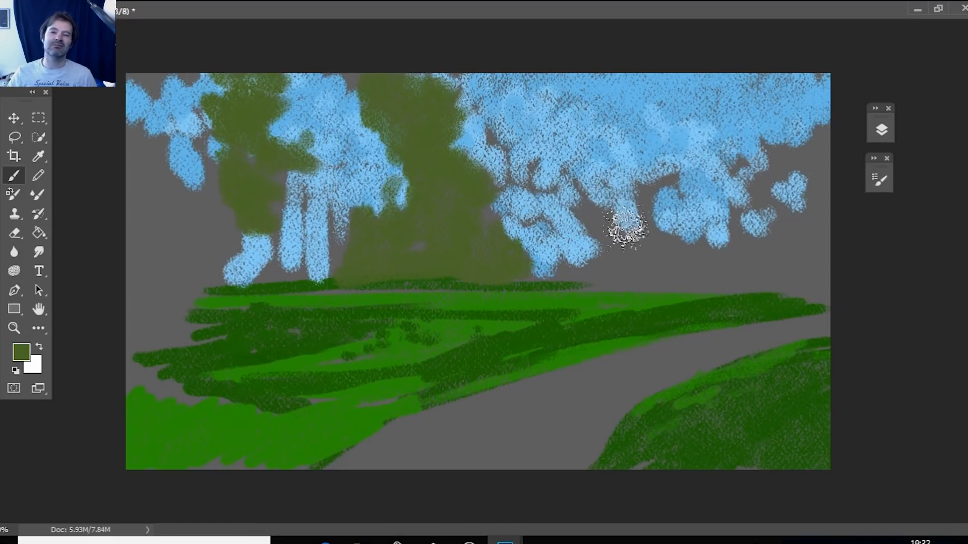
Brush low olive green bushes along the horizon from the central tree to the right, with taller branches rising into the sky.
{"action": "left_click_drag", "start_coordinate": [552, 264], "coordinate": [652, 272]}
{"action": "mouse_move", "coordinate": [596, 209]}
{"action": "left_mouse_down"}
{"action": "mouse_move", "coordinate": [598, 187]}
{"action": "mouse_move", "coordinate": [590, 216]}
{"action": "mouse_move", "coordinate": [616, 266]}
{"action": "mouse_move", "coordinate": [648, 276]}
{"action": "left_mouse_up"}
{"action": "mouse_move", "coordinate": [648, 216]}
{"action": "left_mouse_down"}
{"action": "mouse_move", "coordinate": [625, 255]}
{"action": "mouse_move", "coordinate": [803, 277]}
{"action": "mouse_move", "coordinate": [776, 278]}
{"action": "left_mouse_up"}
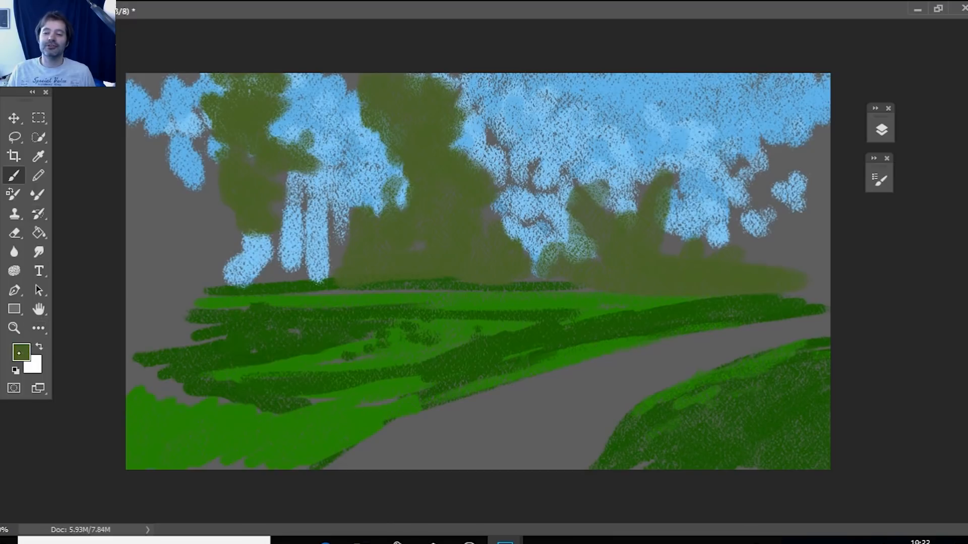
Set the foreground color to a very dark olive green and activate the Brush tool.
{"action": "left_click", "coordinate": [20, 352]}
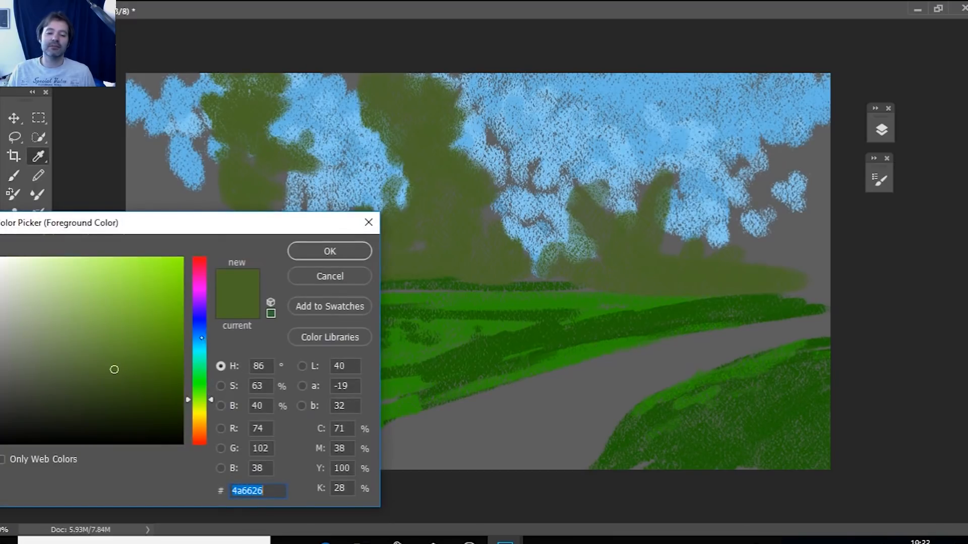
{"action": "left_click", "coordinate": [161, 388]}
{"action": "left_click", "coordinate": [160, 408]}
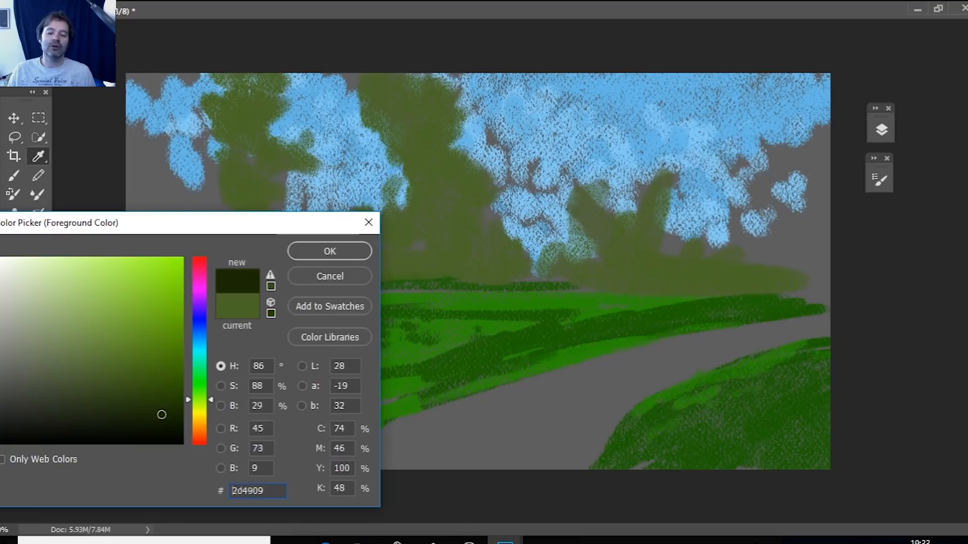
{"action": "left_click", "coordinate": [349, 250]}
{"action": "key", "text": "b"}
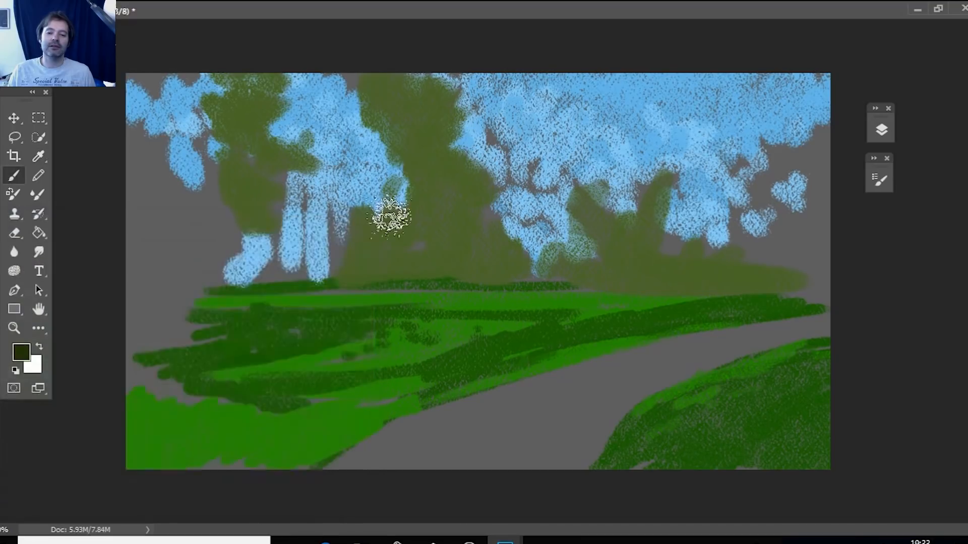
Brush a narrow very dark olive tree and low bushes at the left end of the horizon, around the pale blue patch.
{"action": "mouse_move", "coordinate": [272, 278]}
{"action": "left_mouse_down"}
{"action": "mouse_move", "coordinate": [271, 211]}
{"action": "mouse_move", "coordinate": [271, 264]}
{"action": "mouse_move", "coordinate": [255, 279]}
{"action": "mouse_move", "coordinate": [270, 274]}
{"action": "left_mouse_up"}
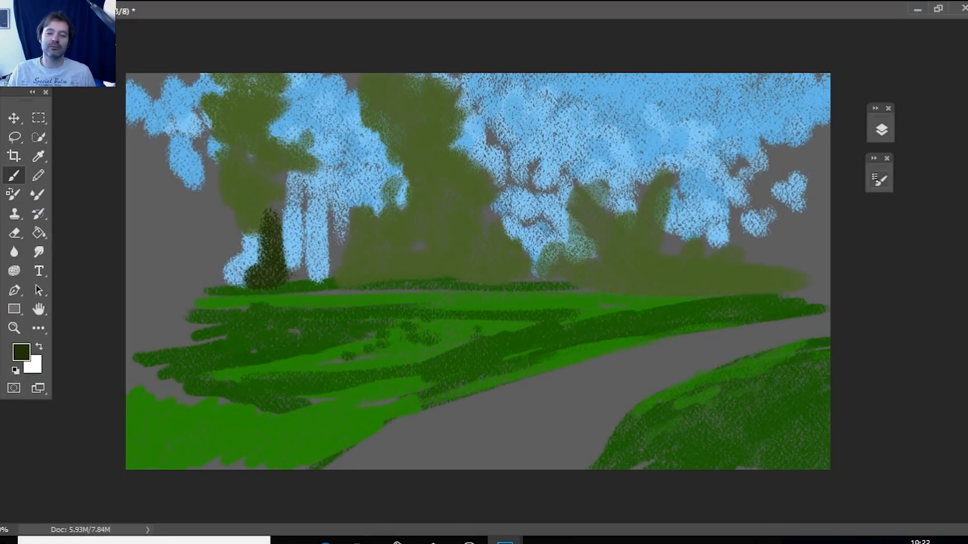
{"action": "left_click", "coordinate": [879, 179]}
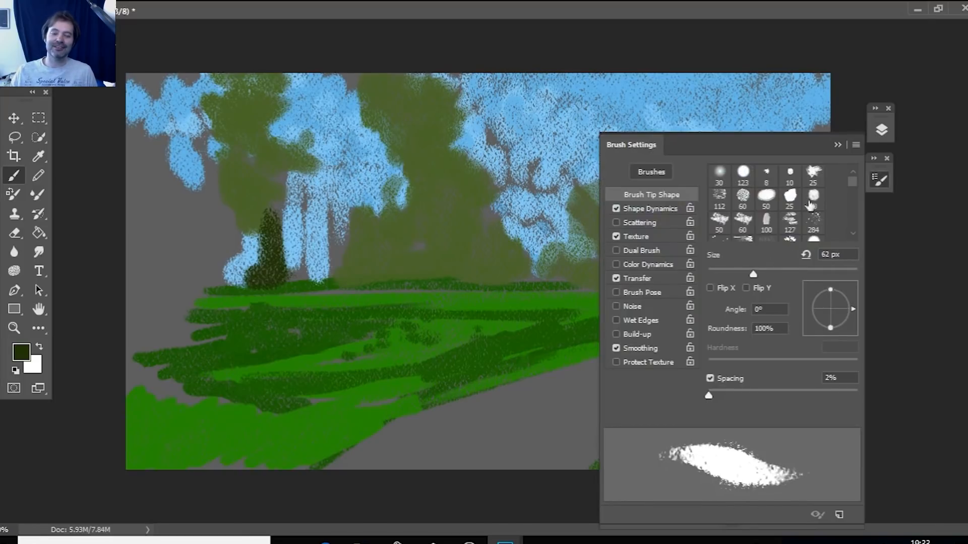
{"action": "left_click", "coordinate": [838, 145]}
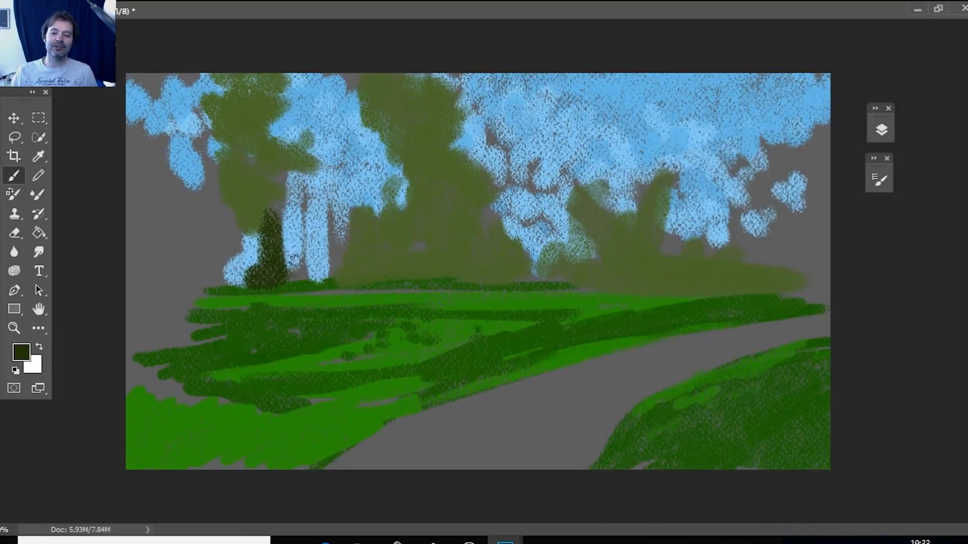
{"action": "mouse_move", "coordinate": [252, 277]}
{"action": "left_mouse_down"}
{"action": "mouse_move", "coordinate": [214, 279]}
{"action": "mouse_move", "coordinate": [242, 279]}
{"action": "mouse_move", "coordinate": [217, 272]}
{"action": "mouse_move", "coordinate": [237, 232]}
{"action": "left_mouse_up"}
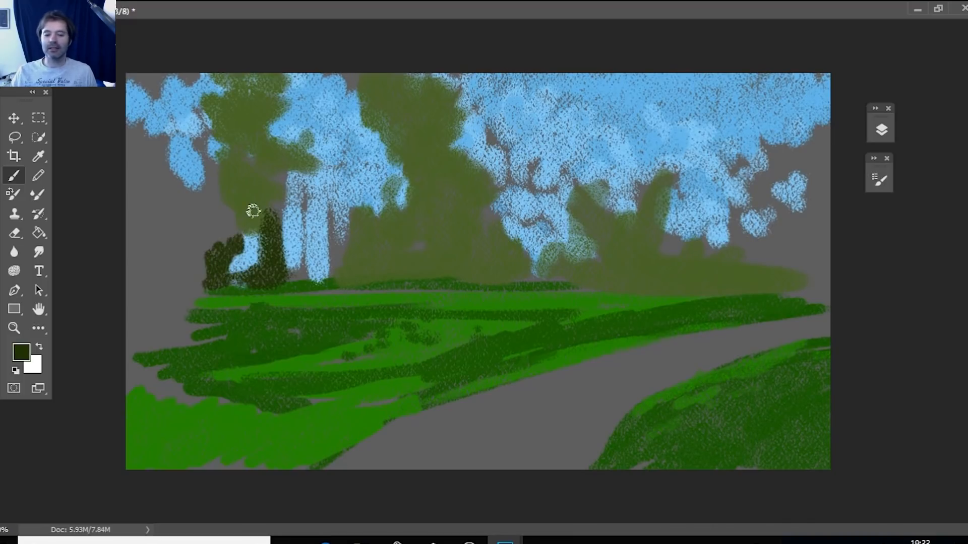
Brush a dark base and several thin upright trunks over the pale blue columns beside the narrow dark tree.
{"action": "mouse_move", "coordinate": [290, 268]}
{"action": "left_mouse_down"}
{"action": "mouse_move", "coordinate": [367, 280]}
{"action": "mouse_move", "coordinate": [308, 278]}
{"action": "mouse_move", "coordinate": [331, 228]}
{"action": "mouse_move", "coordinate": [320, 272]}
{"action": "mouse_move", "coordinate": [307, 207]}
{"action": "mouse_move", "coordinate": [304, 269]}
{"action": "mouse_move", "coordinate": [304, 206]}
{"action": "mouse_move", "coordinate": [306, 265]}
{"action": "mouse_move", "coordinate": [320, 282]}
{"action": "mouse_move", "coordinate": [308, 201]}
{"action": "mouse_move", "coordinate": [289, 264]}
{"action": "mouse_move", "coordinate": [280, 200]}
{"action": "mouse_move", "coordinate": [282, 252]}
{"action": "left_mouse_up"}
{"action": "left_click_drag", "start_coordinate": [329, 204], "coordinate": [328, 270]}
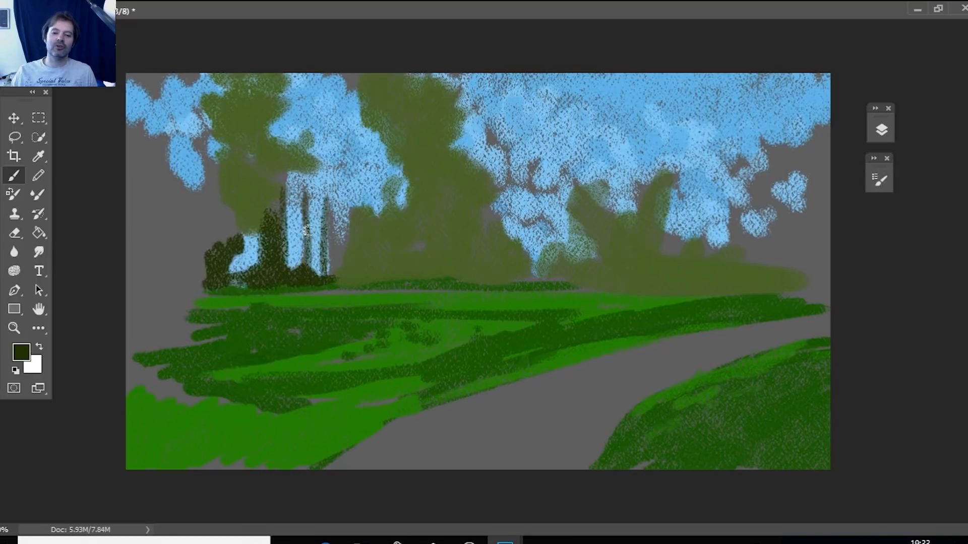
{"action": "left_click_drag", "start_coordinate": [327, 189], "coordinate": [336, 268]}
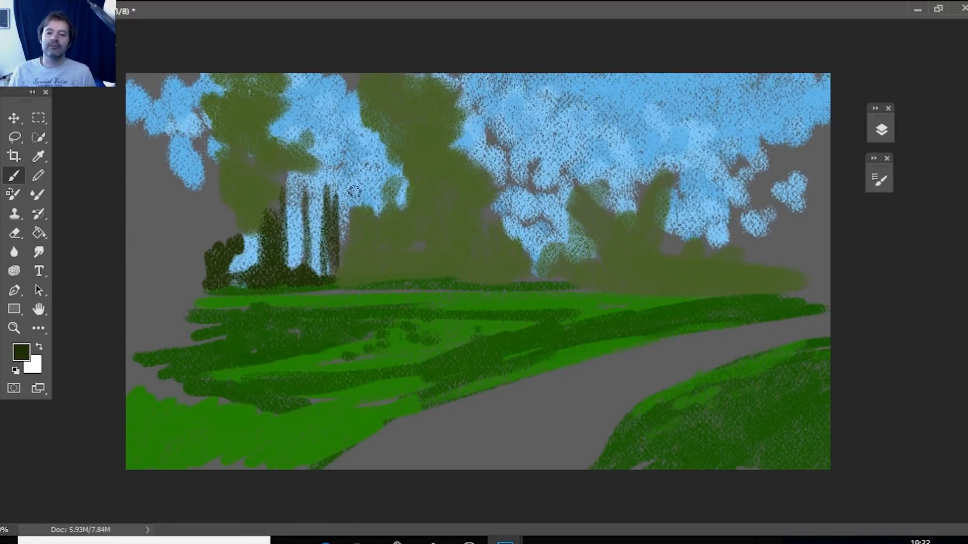
{"action": "left_click_drag", "start_coordinate": [247, 199], "coordinate": [245, 275]}
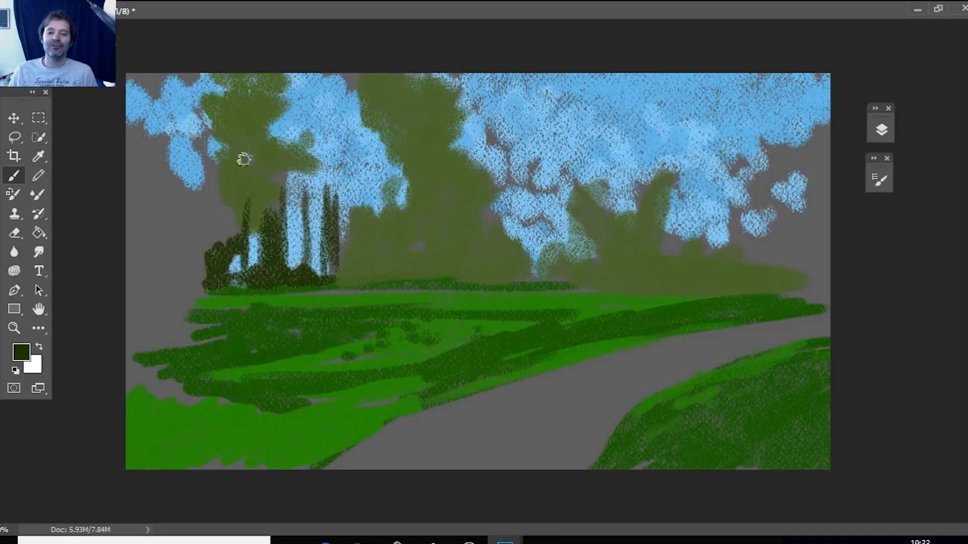
Brush dark foliage crowns over the thin trunks and extend the dark bushes along the horizon on both sides.
{"action": "mouse_move", "coordinate": [246, 198]}
{"action": "left_mouse_down"}
{"action": "mouse_move", "coordinate": [278, 163]}
{"action": "mouse_move", "coordinate": [267, 190]}
{"action": "mouse_move", "coordinate": [238, 170]}
{"action": "mouse_move", "coordinate": [267, 203]}
{"action": "mouse_move", "coordinate": [250, 201]}
{"action": "mouse_move", "coordinate": [261, 195]}
{"action": "mouse_move", "coordinate": [235, 205]}
{"action": "mouse_move", "coordinate": [239, 168]}
{"action": "mouse_move", "coordinate": [269, 149]}
{"action": "mouse_move", "coordinate": [314, 185]}
{"action": "mouse_move", "coordinate": [313, 195]}
{"action": "mouse_move", "coordinate": [325, 185]}
{"action": "mouse_move", "coordinate": [316, 209]}
{"action": "mouse_move", "coordinate": [283, 222]}
{"action": "left_mouse_up"}
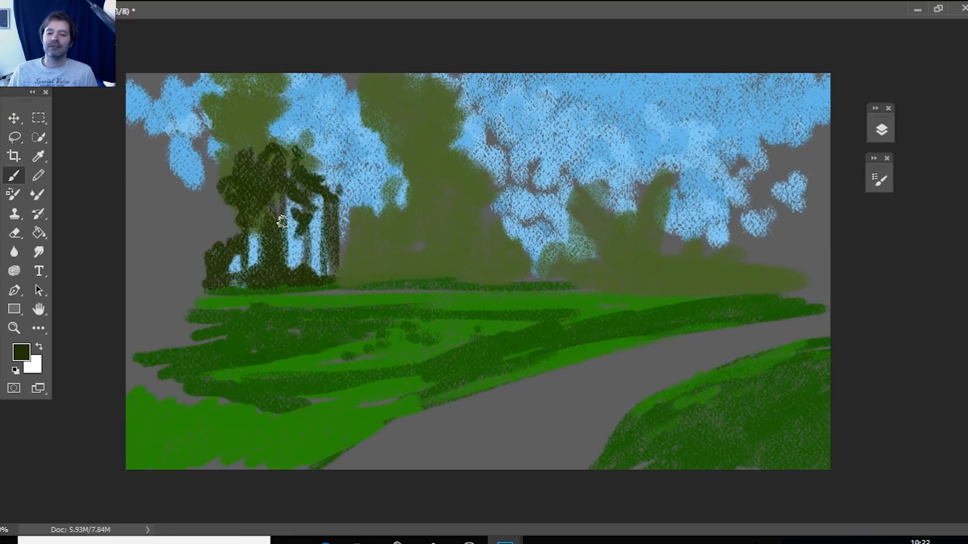
{"action": "mouse_move", "coordinate": [333, 199]}
{"action": "left_mouse_down"}
{"action": "mouse_move", "coordinate": [351, 203]}
{"action": "mouse_move", "coordinate": [320, 214]}
{"action": "left_mouse_up"}
{"action": "mouse_move", "coordinate": [310, 265]}
{"action": "left_mouse_down"}
{"action": "mouse_move", "coordinate": [382, 267]}
{"action": "mouse_move", "coordinate": [372, 264]}
{"action": "mouse_move", "coordinate": [399, 276]}
{"action": "left_mouse_up"}
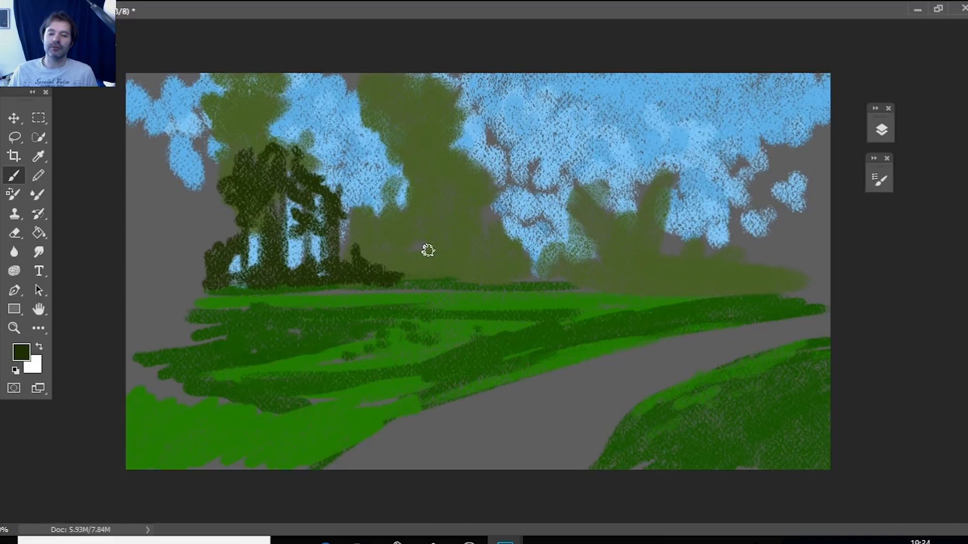
{"action": "mouse_move", "coordinate": [398, 242]}
{"action": "left_mouse_down"}
{"action": "mouse_move", "coordinate": [385, 260]}
{"action": "mouse_move", "coordinate": [356, 267]}
{"action": "left_mouse_up"}
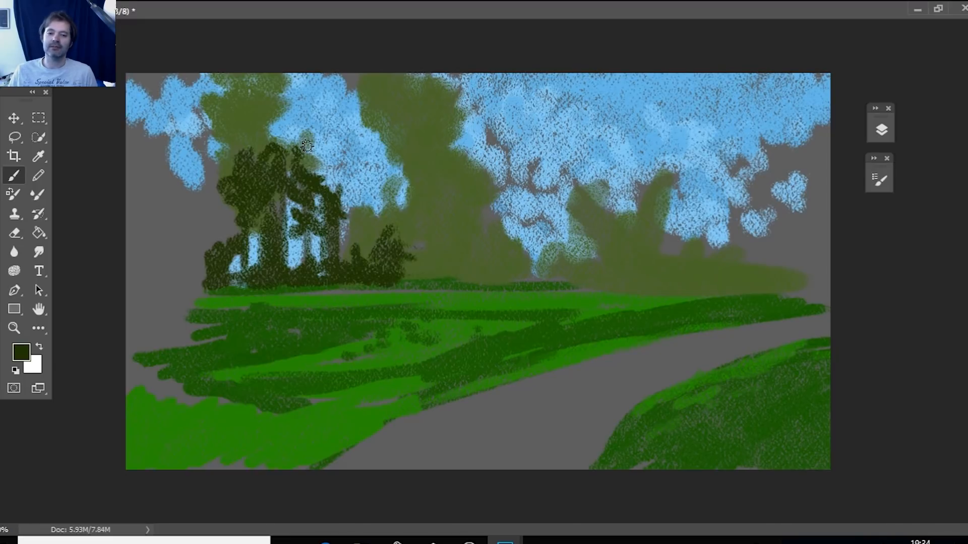
{"action": "mouse_move", "coordinate": [306, 146]}
{"action": "left_mouse_down"}
{"action": "mouse_move", "coordinate": [333, 164]}
{"action": "mouse_move", "coordinate": [335, 191]}
{"action": "mouse_move", "coordinate": [319, 159]}
{"action": "left_mouse_up"}
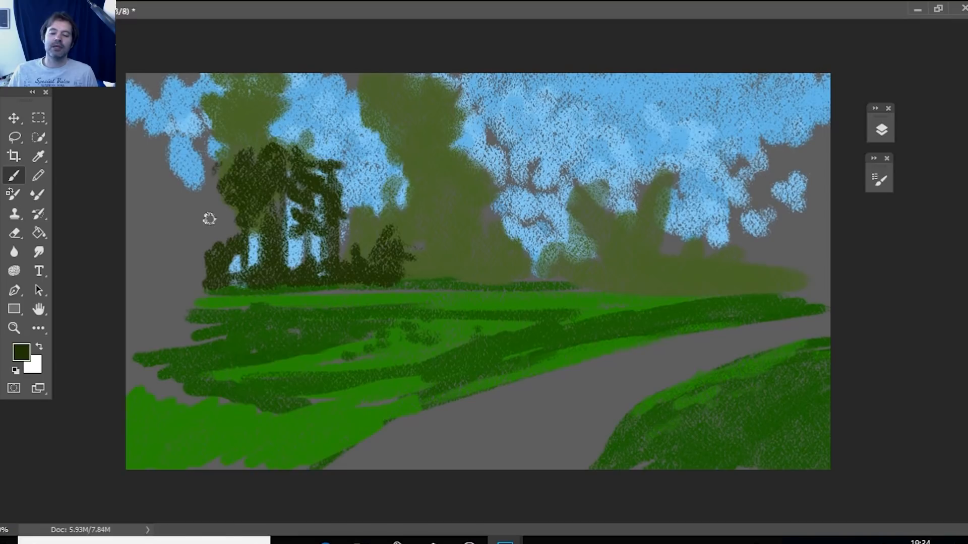
{"action": "mouse_move", "coordinate": [210, 173]}
{"action": "left_mouse_down"}
{"action": "mouse_move", "coordinate": [239, 186]}
{"action": "mouse_move", "coordinate": [241, 201]}
{"action": "mouse_move", "coordinate": [220, 184]}
{"action": "mouse_move", "coordinate": [228, 202]}
{"action": "mouse_move", "coordinate": [216, 227]}
{"action": "mouse_move", "coordinate": [217, 216]}
{"action": "mouse_move", "coordinate": [233, 213]}
{"action": "mouse_move", "coordinate": [250, 228]}
{"action": "mouse_move", "coordinate": [190, 248]}
{"action": "mouse_move", "coordinate": [179, 262]}
{"action": "mouse_move", "coordinate": [210, 272]}
{"action": "mouse_move", "coordinate": [190, 267]}
{"action": "left_mouse_up"}
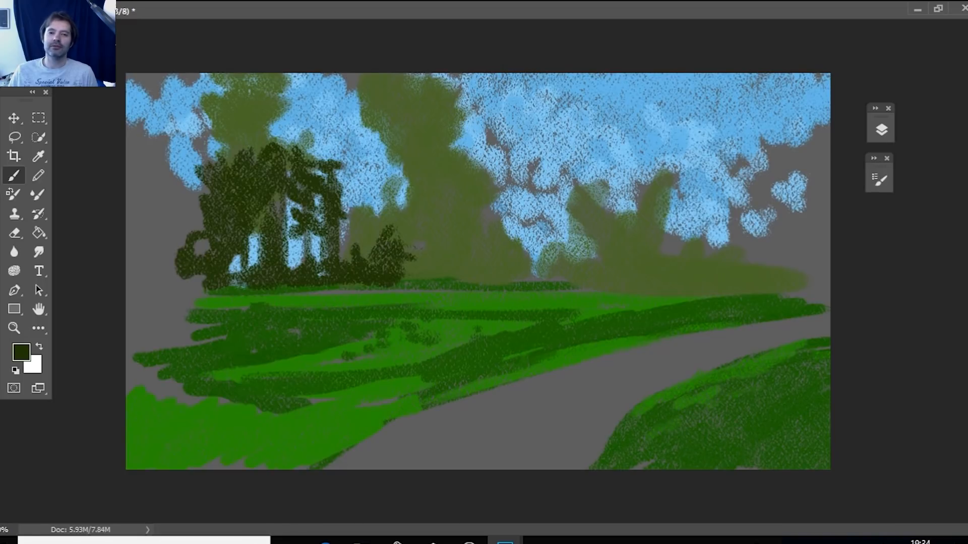
Sample olive green from the central tree mass and brush lighter leaf dabs over the dark trees and bushes.
{"action": "key", "text": "i"}
{"action": "left_click", "coordinate": [438, 198]}
{"action": "key", "text": "b"}
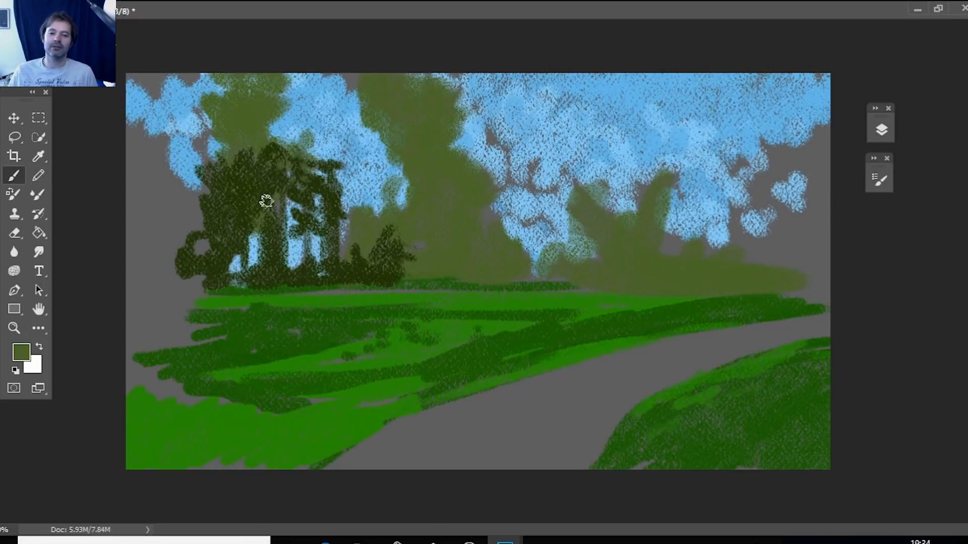
{"action": "mouse_move", "coordinate": [306, 152]}
{"action": "left_mouse_down"}
{"action": "mouse_move", "coordinate": [321, 175]}
{"action": "mouse_move", "coordinate": [291, 197]}
{"action": "mouse_move", "coordinate": [256, 173]}
{"action": "mouse_move", "coordinate": [259, 206]}
{"action": "mouse_move", "coordinate": [267, 162]}
{"action": "mouse_move", "coordinate": [360, 209]}
{"action": "mouse_move", "coordinate": [366, 242]}
{"action": "mouse_move", "coordinate": [434, 274]}
{"action": "mouse_move", "coordinate": [480, 258]}
{"action": "left_mouse_up"}
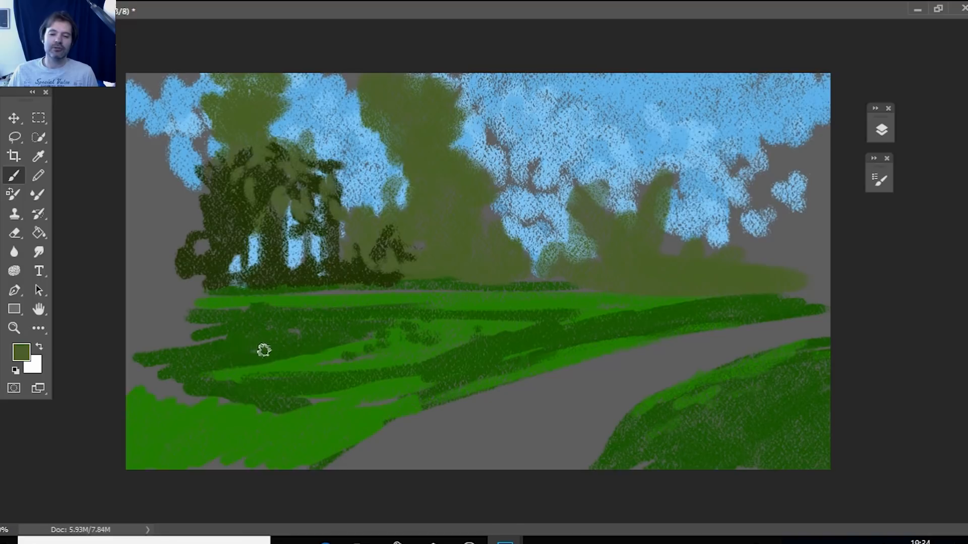
Set the foreground color to dark brown 30140a and add a new layer above the painted landscape.
{"action": "left_click", "coordinate": [17, 355]}
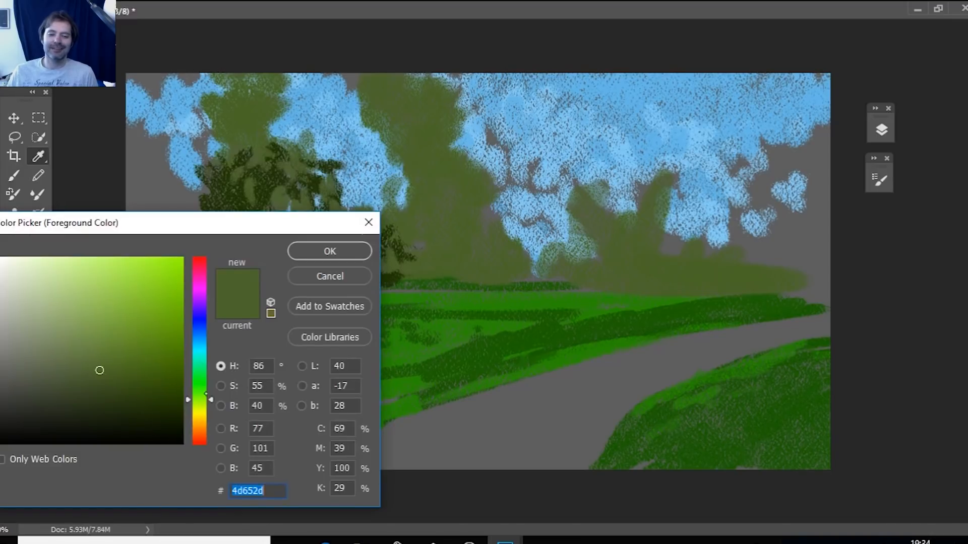
{"action": "type", "text": "41190b"}
{"action": "left_click_drag", "start_coordinate": [162, 413], "coordinate": [143, 409]}
{"action": "left_click", "coordinate": [351, 252]}
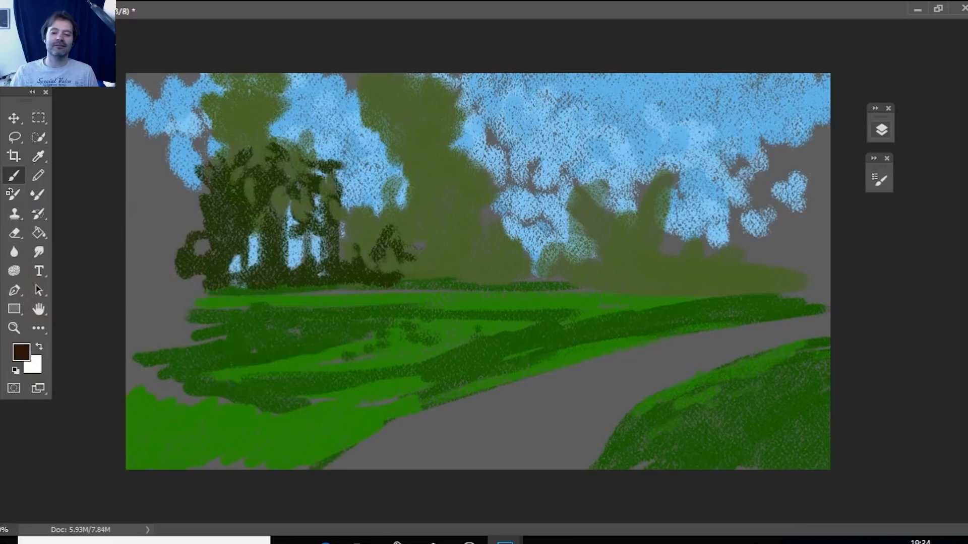
{"action": "left_click", "coordinate": [881, 130]}
{"action": "left_click", "coordinate": [821, 272]}
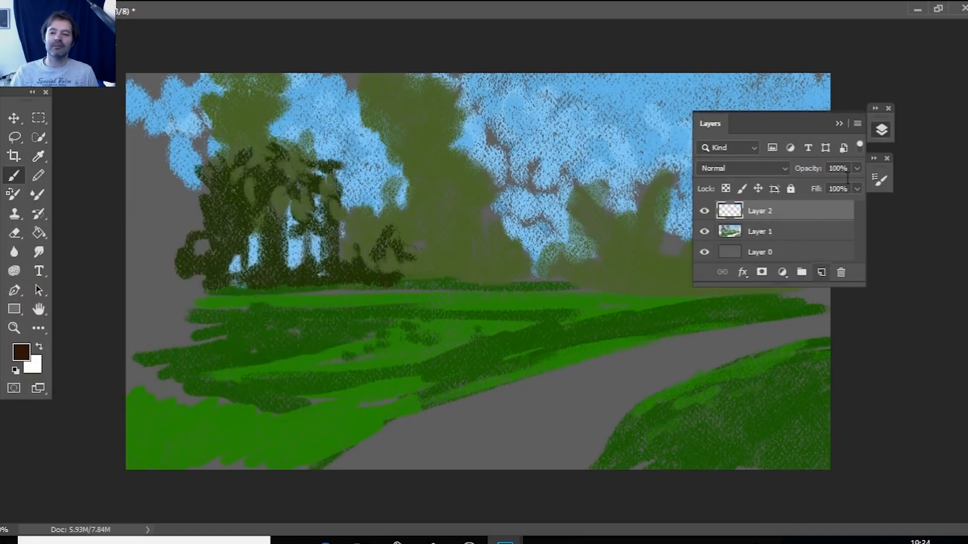
{"action": "left_click", "coordinate": [839, 124]}
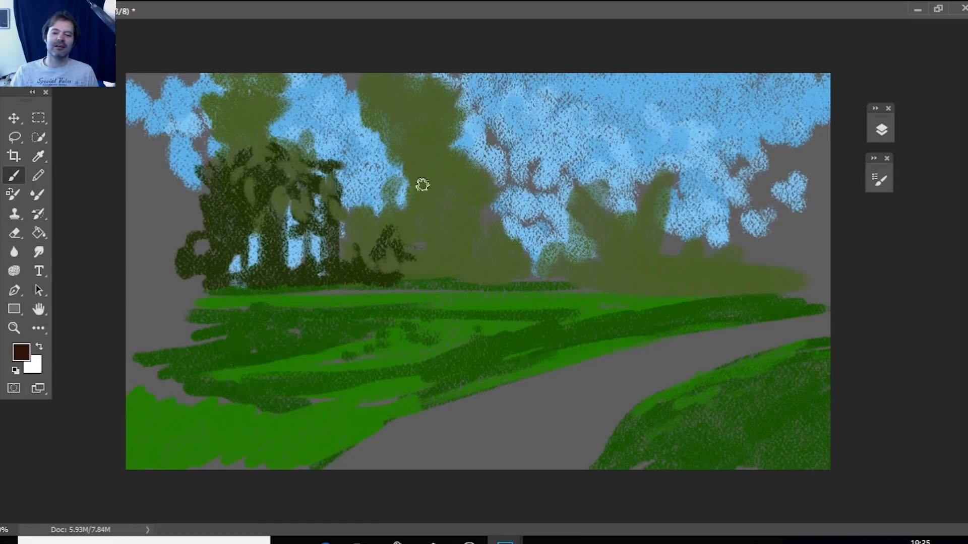
Brush a thick brown trunk from the canvas top down to the near field, left of center, with a flared root base.
{"action": "mouse_move", "coordinate": [395, 74]}
{"action": "left_mouse_down"}
{"action": "mouse_move", "coordinate": [393, 381]}
{"action": "mouse_move", "coordinate": [389, 347]}
{"action": "mouse_move", "coordinate": [376, 383]}
{"action": "mouse_move", "coordinate": [383, 339]}
{"action": "mouse_move", "coordinate": [365, 387]}
{"action": "mouse_move", "coordinate": [385, 333]}
{"action": "mouse_move", "coordinate": [382, 73]}
{"action": "left_mouse_up"}
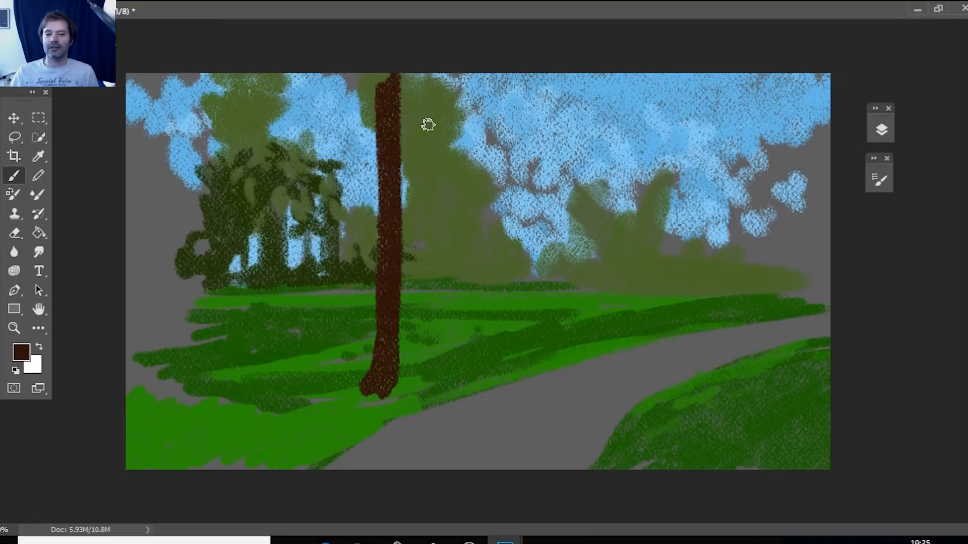
{"action": "mouse_move", "coordinate": [402, 126]}
{"action": "left_mouse_down"}
{"action": "mouse_move", "coordinate": [406, 255]}
{"action": "mouse_move", "coordinate": [395, 82]}
{"action": "mouse_move", "coordinate": [400, 255]}
{"action": "mouse_move", "coordinate": [418, 277]}
{"action": "left_mouse_up"}
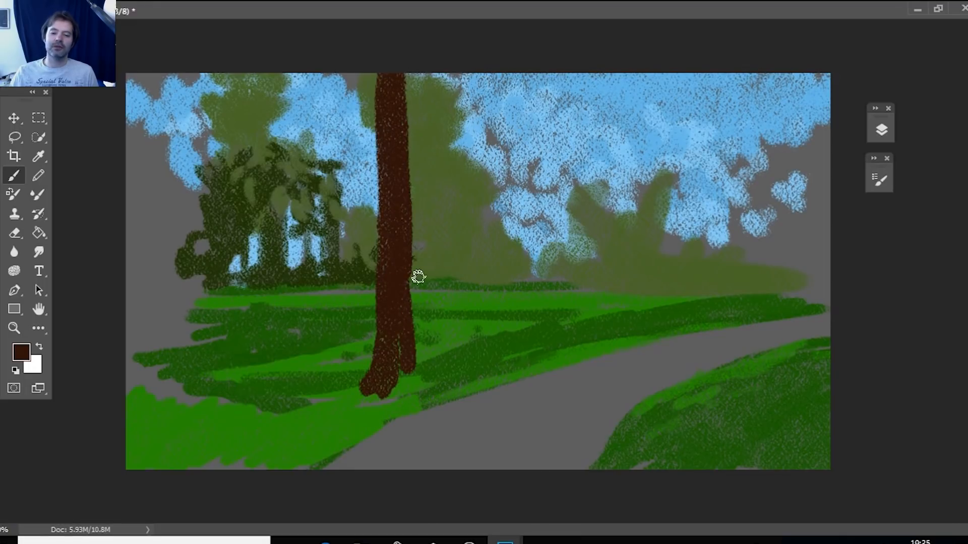
{"action": "mouse_move", "coordinate": [407, 341]}
{"action": "left_mouse_down"}
{"action": "mouse_move", "coordinate": [415, 379]}
{"action": "mouse_move", "coordinate": [367, 388]}
{"action": "mouse_move", "coordinate": [390, 353]}
{"action": "left_mouse_up"}
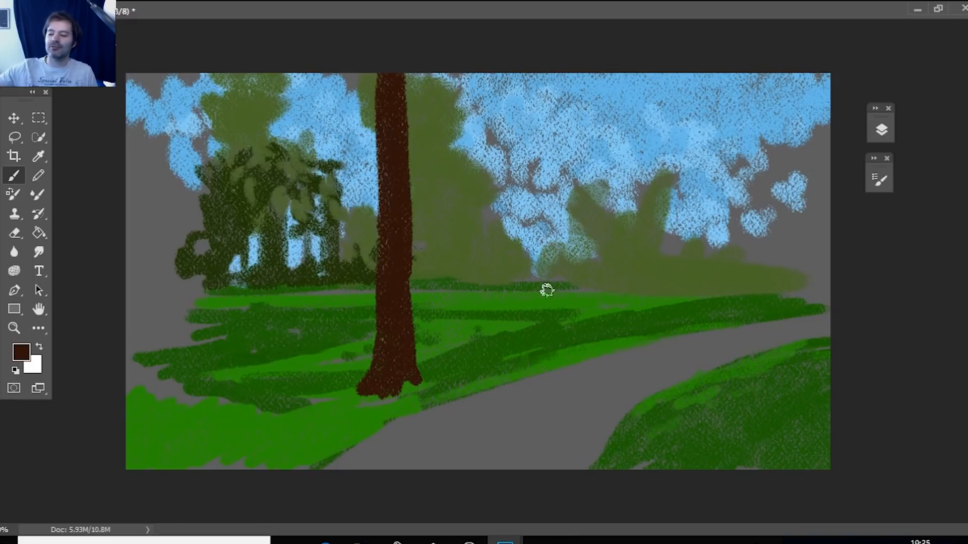
Brush a thinner brown trunk from the mid-field to the canvas top, plus a short leaning trunk at the left edge.
{"action": "left_click_drag", "start_coordinate": [547, 313], "coordinate": [553, 180]}
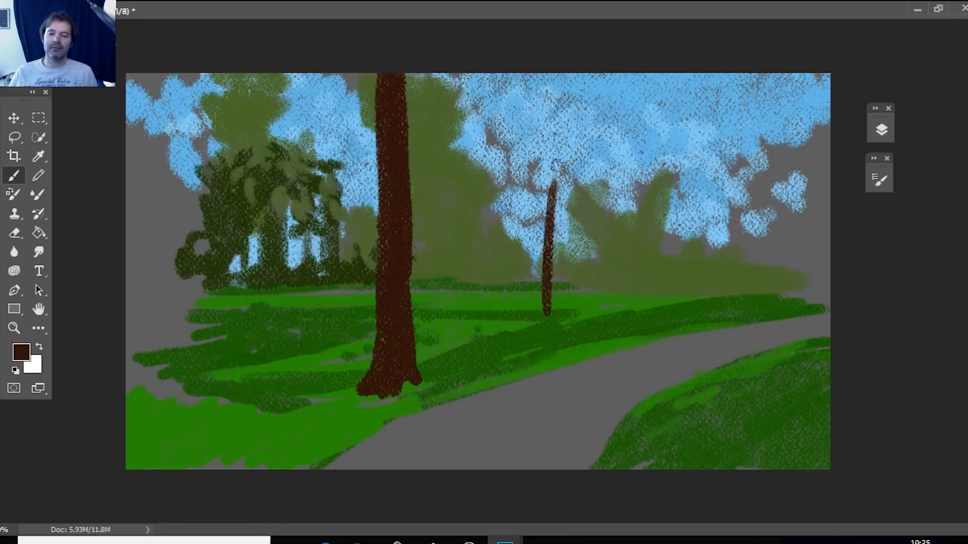
{"action": "mouse_move", "coordinate": [559, 108]}
{"action": "left_mouse_down"}
{"action": "mouse_move", "coordinate": [543, 315]}
{"action": "mouse_move", "coordinate": [562, 58]}
{"action": "left_mouse_up"}
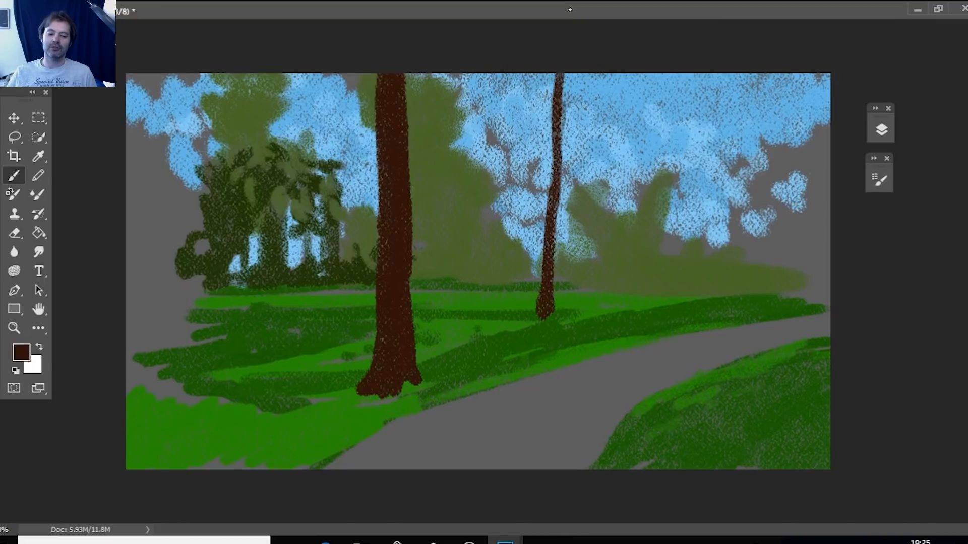
{"action": "left_click_drag", "start_coordinate": [176, 292], "coordinate": [141, 364]}
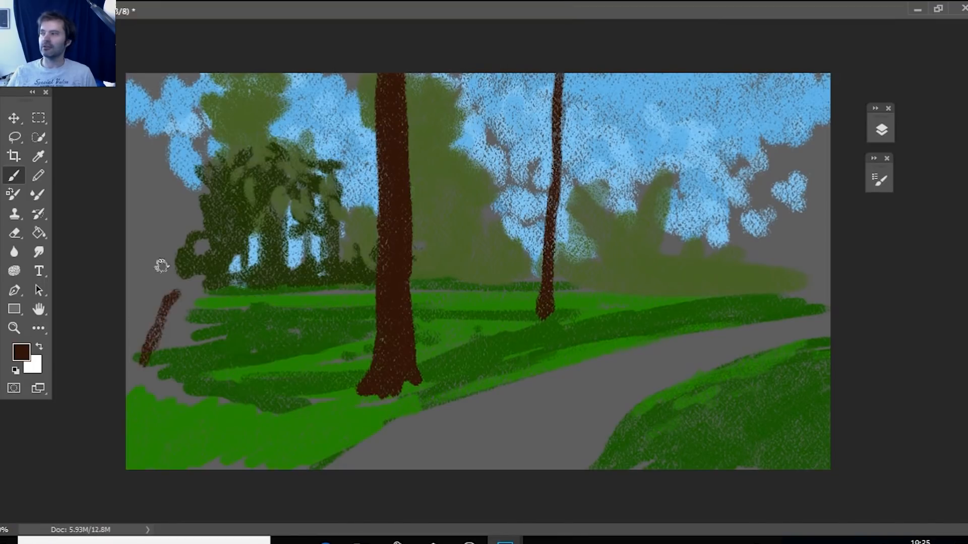
Set the foreground color to dark green 015b1e and brush drooping foliage in the upper-left corner of the sky.
{"action": "left_click", "coordinate": [21, 352]}
{"action": "type", "text": "0a300e"}
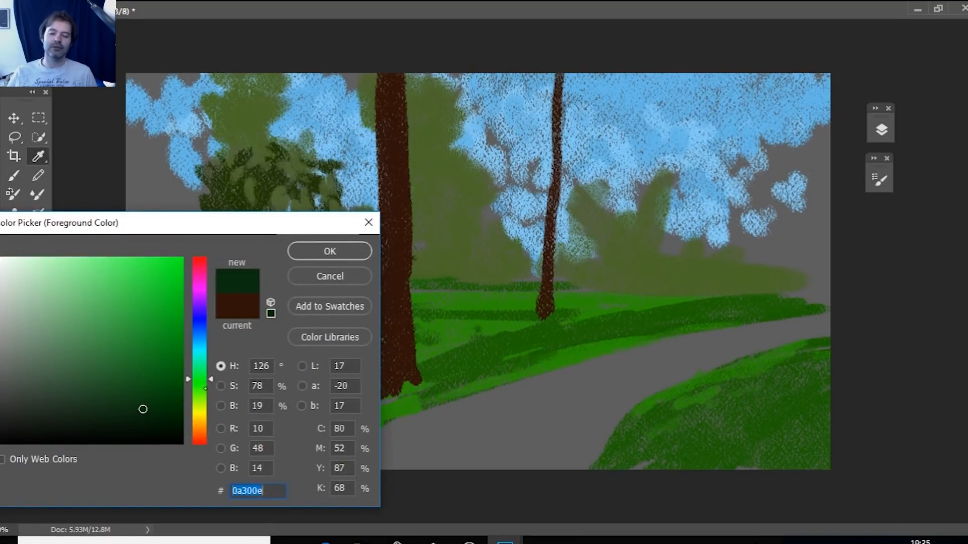
{"action": "left_click_drag", "start_coordinate": [205, 379], "coordinate": [205, 372]}
{"action": "mouse_move", "coordinate": [142, 409]}
{"action": "left_mouse_down"}
{"action": "mouse_move", "coordinate": [158, 385]}
{"action": "mouse_move", "coordinate": [181, 377]}
{"action": "left_mouse_up"}
{"action": "left_click", "coordinate": [330, 251]}
{"action": "key", "text": "b"}
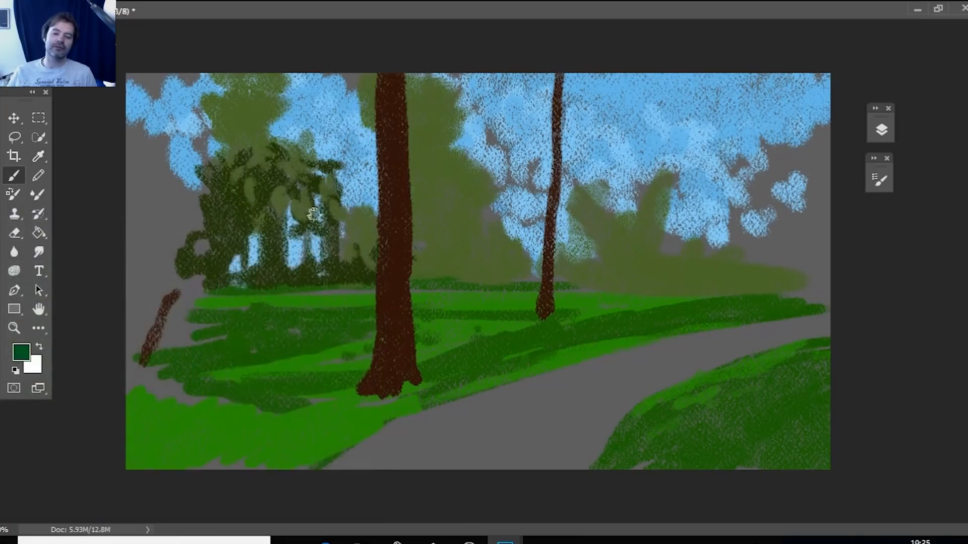
{"action": "mouse_move", "coordinate": [137, 132]}
{"action": "left_mouse_down"}
{"action": "mouse_move", "coordinate": [186, 149]}
{"action": "mouse_move", "coordinate": [196, 192]}
{"action": "mouse_move", "coordinate": [134, 164]}
{"action": "mouse_move", "coordinate": [172, 134]}
{"action": "mouse_move", "coordinate": [157, 179]}
{"action": "mouse_move", "coordinate": [192, 195]}
{"action": "left_mouse_up"}
Shift the foreground color to green 015b09 and fill out the drooping foliage at the upper left.
{"action": "left_click", "coordinate": [21, 352]}
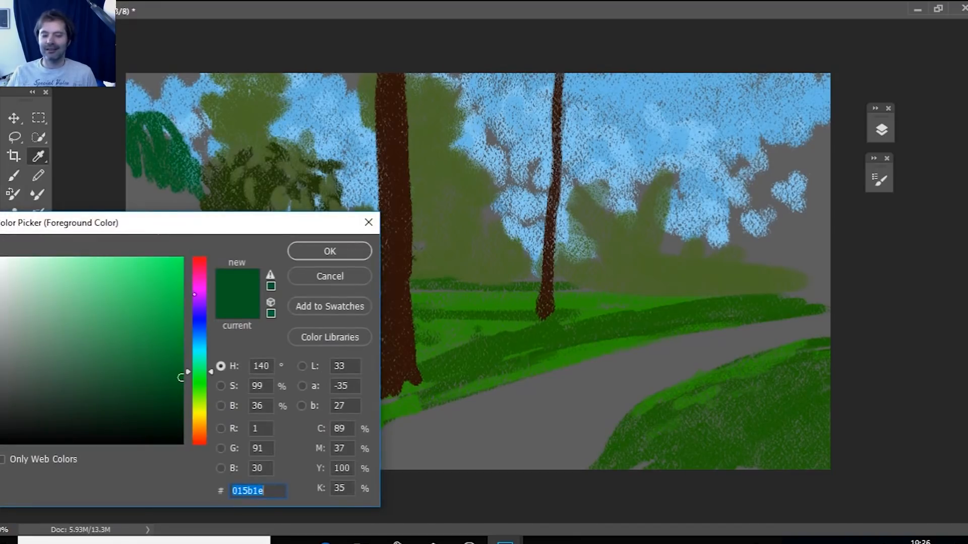
{"action": "left_click_drag", "start_coordinate": [211, 372], "coordinate": [211, 378]}
{"action": "left_click", "coordinate": [329, 250]}
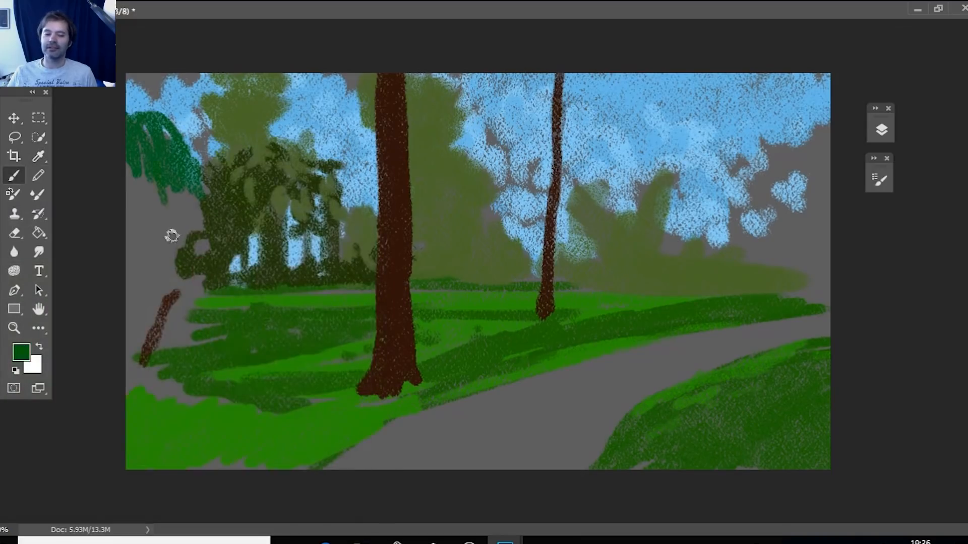
{"action": "mouse_move", "coordinate": [179, 206]}
{"action": "left_mouse_down"}
{"action": "mouse_move", "coordinate": [186, 182]}
{"action": "mouse_move", "coordinate": [197, 203]}
{"action": "mouse_move", "coordinate": [136, 202]}
{"action": "mouse_move", "coordinate": [133, 189]}
{"action": "mouse_move", "coordinate": [167, 149]}
{"action": "left_mouse_up"}
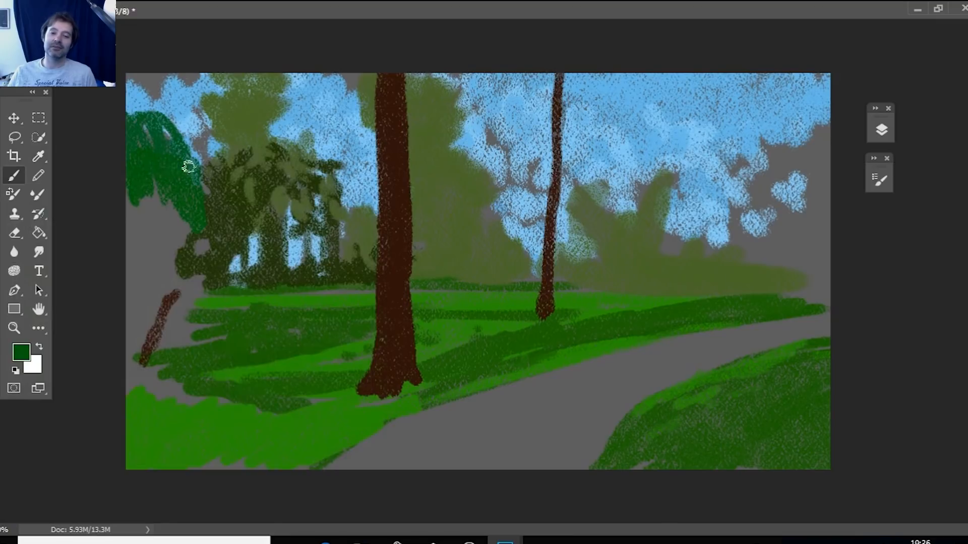
Set the foreground color to muted green 3d6941 and brush hanging strands over the upper-left foliage and down toward the dark trees.
{"action": "left_click", "coordinate": [21, 352]}
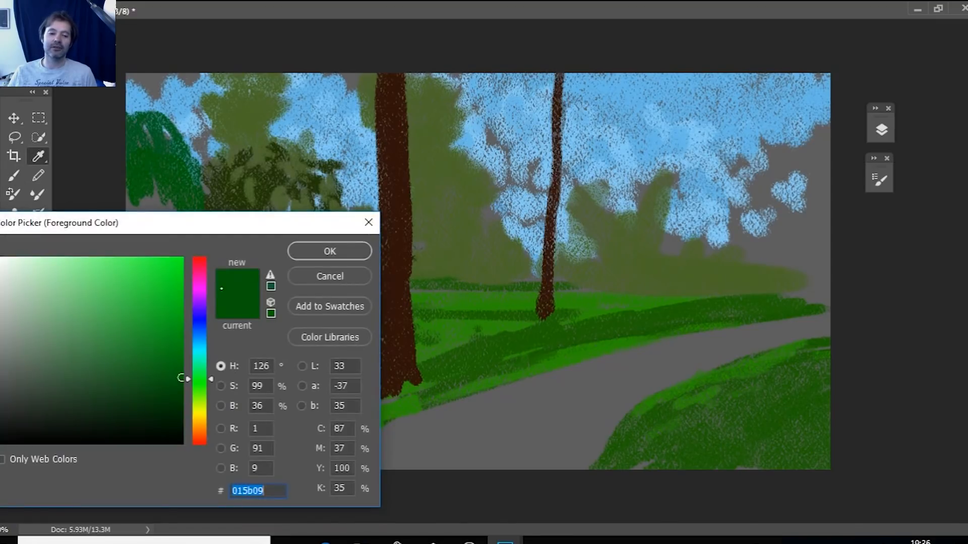
{"action": "left_click", "coordinate": [109, 329]}
{"action": "left_click_drag", "start_coordinate": [99, 341], "coordinate": [76, 368]}
{"action": "left_click", "coordinate": [329, 251]}
{"action": "mouse_move", "coordinate": [163, 173]}
{"action": "left_mouse_down"}
{"action": "mouse_move", "coordinate": [184, 209]}
{"action": "mouse_move", "coordinate": [209, 214]}
{"action": "mouse_move", "coordinate": [188, 184]}
{"action": "mouse_move", "coordinate": [195, 225]}
{"action": "left_mouse_up"}
{"action": "mouse_move", "coordinate": [199, 183]}
{"action": "left_mouse_down"}
{"action": "mouse_move", "coordinate": [205, 254]}
{"action": "mouse_move", "coordinate": [204, 196]}
{"action": "mouse_move", "coordinate": [218, 276]}
{"action": "left_mouse_up"}
{"action": "left_click_drag", "start_coordinate": [216, 211], "coordinate": [231, 255]}
{"action": "left_click_drag", "start_coordinate": [189, 221], "coordinate": [193, 257]}
{"action": "left_click_drag", "start_coordinate": [158, 172], "coordinate": [165, 212]}
{"action": "left_click_drag", "start_coordinate": [146, 169], "coordinate": [150, 190]}
{"action": "mouse_move", "coordinate": [135, 154]}
{"action": "left_mouse_down"}
{"action": "mouse_move", "coordinate": [146, 194]}
{"action": "mouse_move", "coordinate": [135, 189]}
{"action": "left_mouse_up"}
{"action": "left_click_drag", "start_coordinate": [154, 159], "coordinate": [160, 190]}
{"action": "left_click_drag", "start_coordinate": [131, 137], "coordinate": [150, 164]}
{"action": "left_click_drag", "start_coordinate": [154, 130], "coordinate": [184, 168]}
{"action": "mouse_move", "coordinate": [206, 176]}
{"action": "left_mouse_down"}
{"action": "mouse_move", "coordinate": [211, 215]}
{"action": "mouse_move", "coordinate": [231, 198]}
{"action": "mouse_move", "coordinate": [236, 242]}
{"action": "left_mouse_up"}
{"action": "left_click_drag", "start_coordinate": [222, 198], "coordinate": [240, 247]}
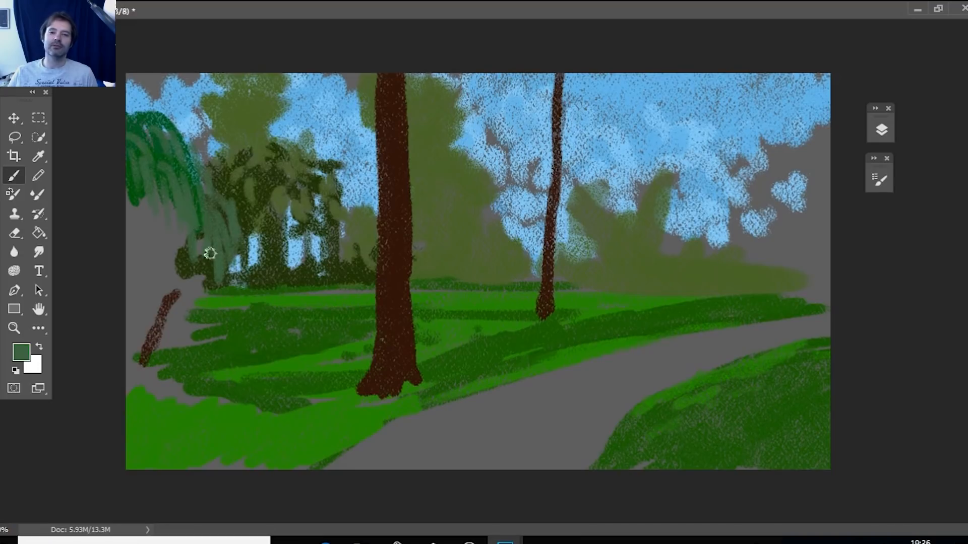
Set the foreground color to muted olive 62693d and brush hanging foliage below the green strands, over the upper part of the leaning trunk.
{"action": "left_click", "coordinate": [23, 352]}
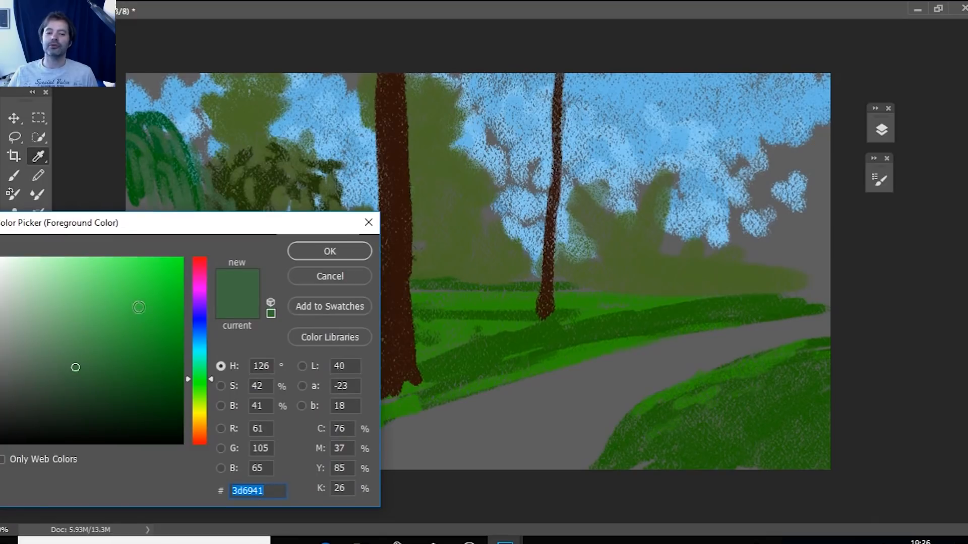
{"action": "type", "text": "62693d"}
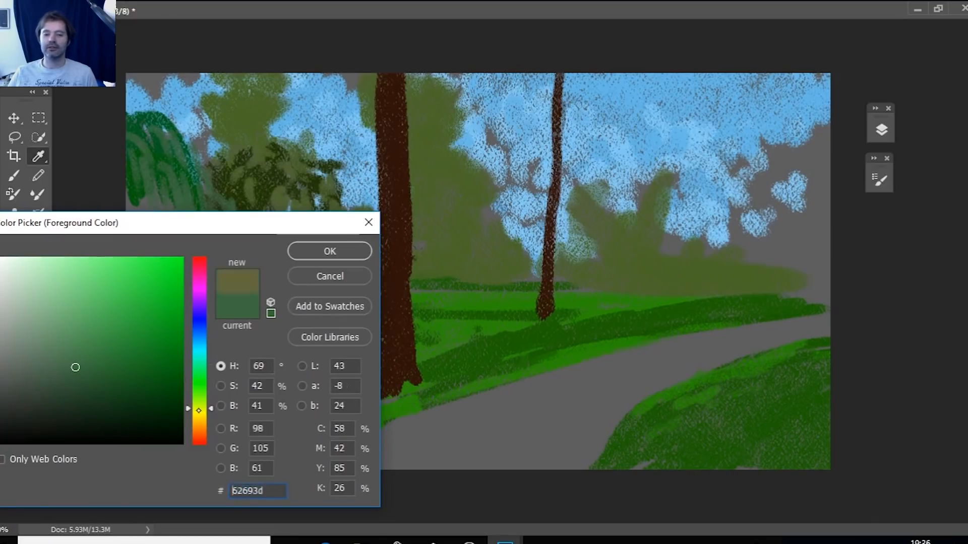
{"action": "left_click", "coordinate": [330, 251]}
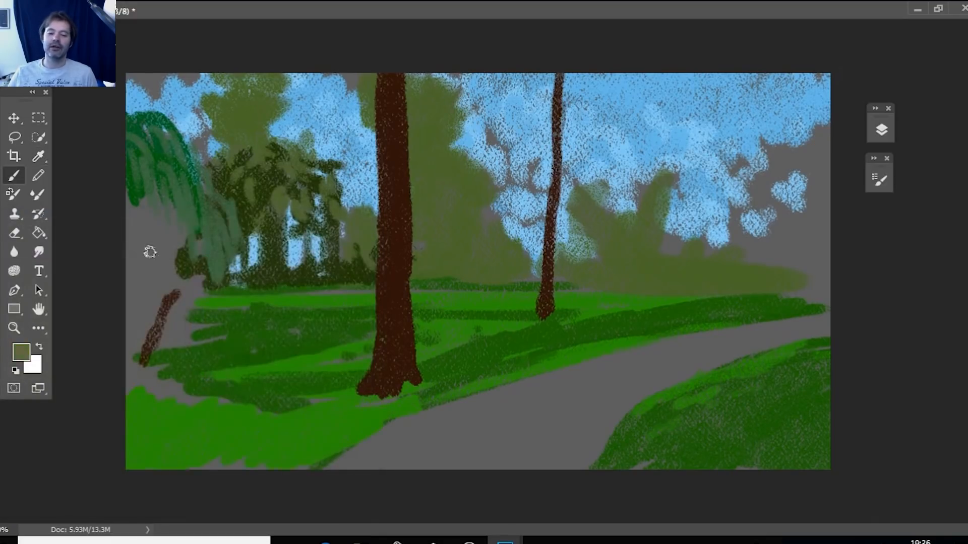
{"action": "mouse_move", "coordinate": [174, 278]}
{"action": "left_mouse_down"}
{"action": "mouse_move", "coordinate": [179, 250]}
{"action": "mouse_move", "coordinate": [201, 261]}
{"action": "mouse_move", "coordinate": [166, 242]}
{"action": "mouse_move", "coordinate": [180, 235]}
{"action": "mouse_move", "coordinate": [139, 240]}
{"action": "mouse_move", "coordinate": [149, 285]}
{"action": "mouse_move", "coordinate": [180, 313]}
{"action": "mouse_move", "coordinate": [134, 335]}
{"action": "mouse_move", "coordinate": [160, 322]}
{"action": "left_mouse_up"}
{"action": "mouse_move", "coordinate": [159, 199]}
{"action": "left_mouse_down"}
{"action": "mouse_move", "coordinate": [183, 261]}
{"action": "mouse_move", "coordinate": [152, 302]}
{"action": "left_mouse_up"}
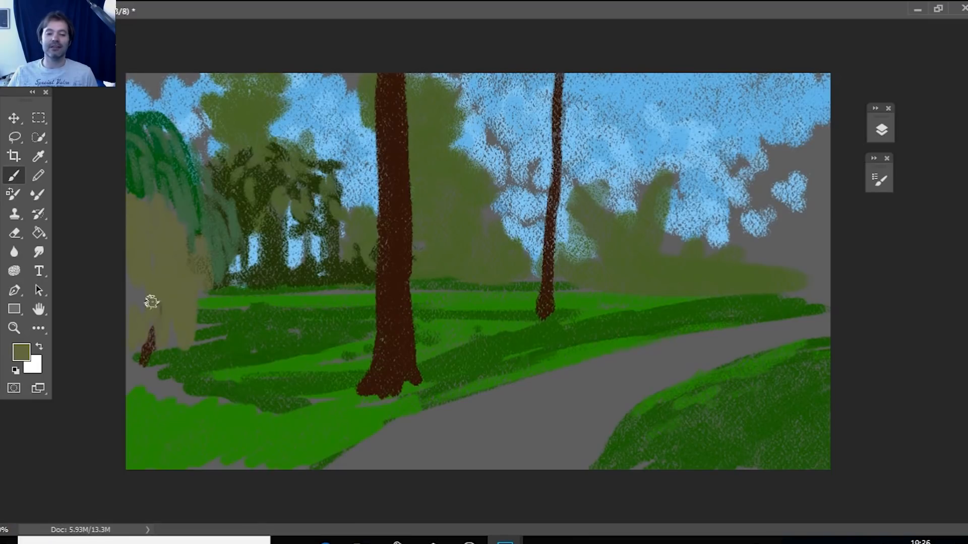
Set the foreground color to dark olive 333815 and brush dark strands through the hanging foliage and around the leaning trunk.
{"action": "left_click", "coordinate": [21, 352]}
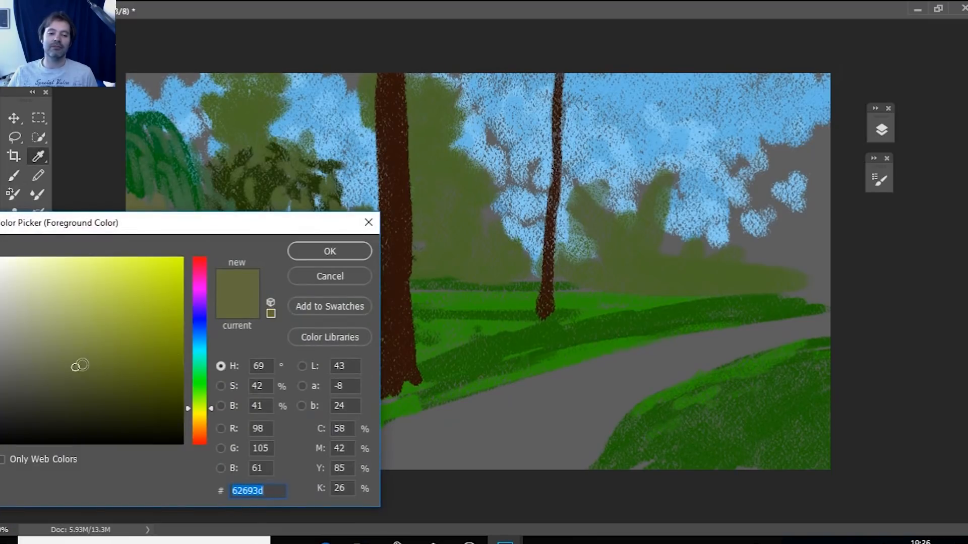
{"action": "left_click", "coordinate": [114, 403]}
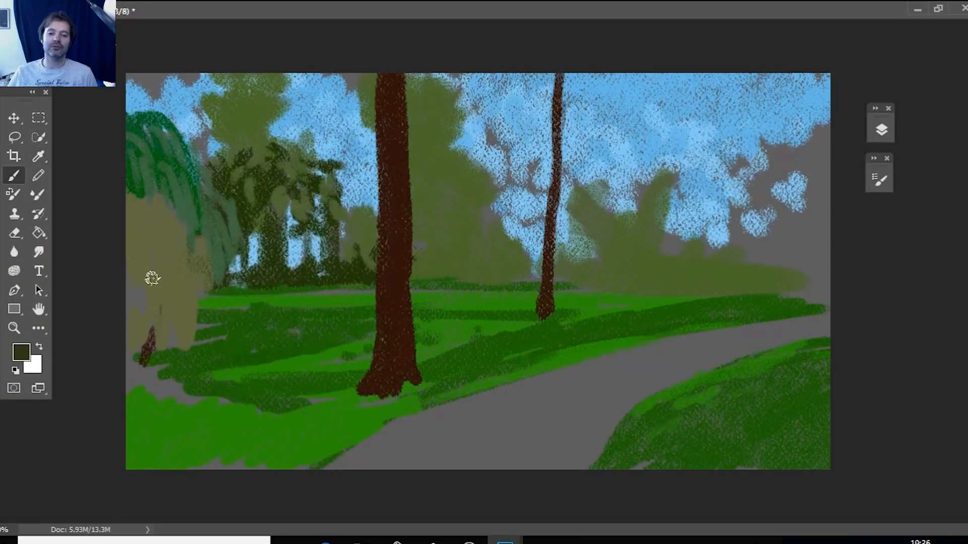
{"action": "mouse_move", "coordinate": [151, 277]}
{"action": "left_mouse_down"}
{"action": "mouse_move", "coordinate": [133, 329]}
{"action": "mouse_move", "coordinate": [136, 275]}
{"action": "mouse_move", "coordinate": [190, 329]}
{"action": "mouse_move", "coordinate": [190, 267]}
{"action": "mouse_move", "coordinate": [201, 294]}
{"action": "mouse_move", "coordinate": [121, 210]}
{"action": "mouse_move", "coordinate": [186, 259]}
{"action": "left_mouse_up"}
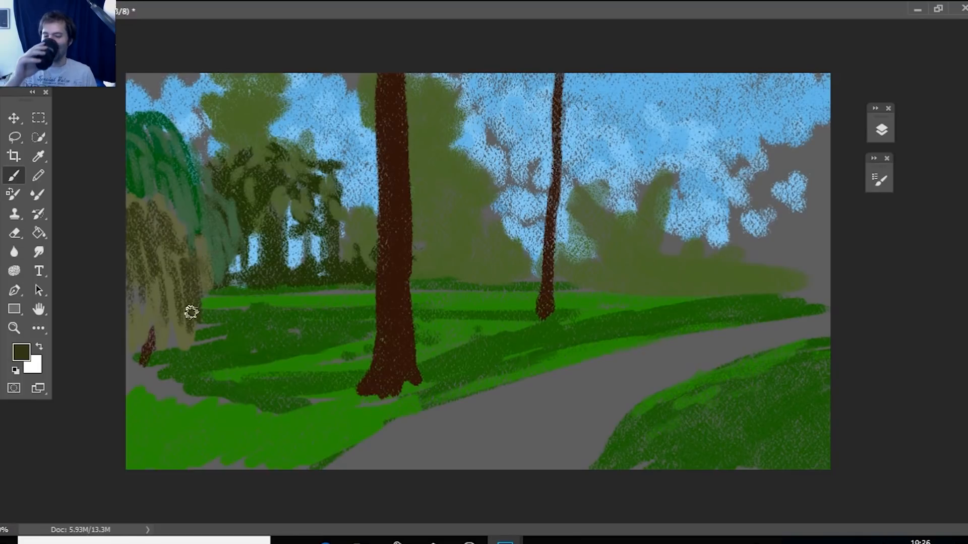
{"action": "left_click_drag", "start_coordinate": [139, 323], "coordinate": [140, 373]}
{"action": "mouse_move", "coordinate": [201, 363]}
{"action": "left_mouse_down"}
{"action": "mouse_move", "coordinate": [217, 319]}
{"action": "mouse_move", "coordinate": [207, 281]}
{"action": "mouse_move", "coordinate": [232, 317]}
{"action": "mouse_move", "coordinate": [136, 274]}
{"action": "left_mouse_up"}
{"action": "mouse_move", "coordinate": [147, 173]}
{"action": "left_mouse_down"}
{"action": "mouse_move", "coordinate": [147, 196]}
{"action": "mouse_move", "coordinate": [161, 212]}
{"action": "left_mouse_up"}
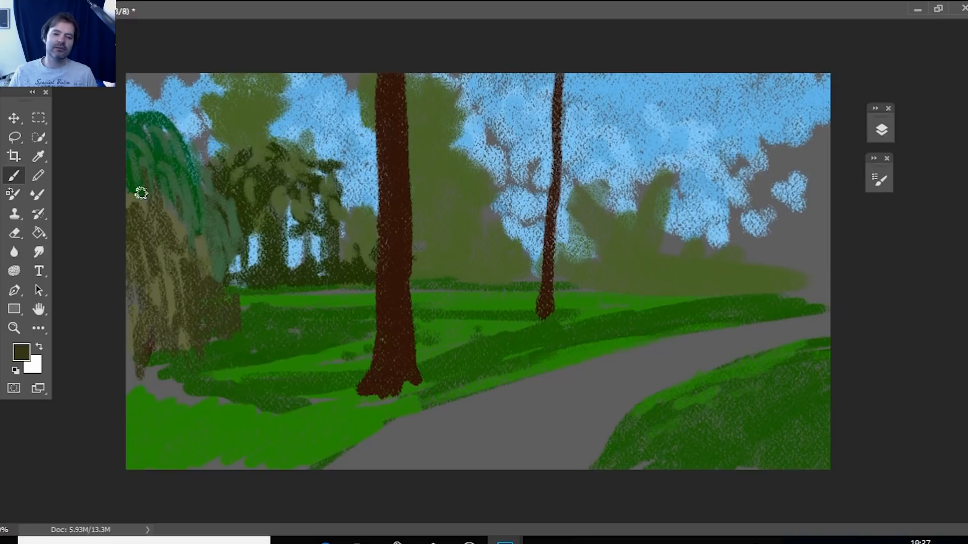
Set the foreground color to olive green 78862e and brush lighter patches across the middle and upper part of the hanging foliage.
{"action": "left_click", "coordinate": [20, 352]}
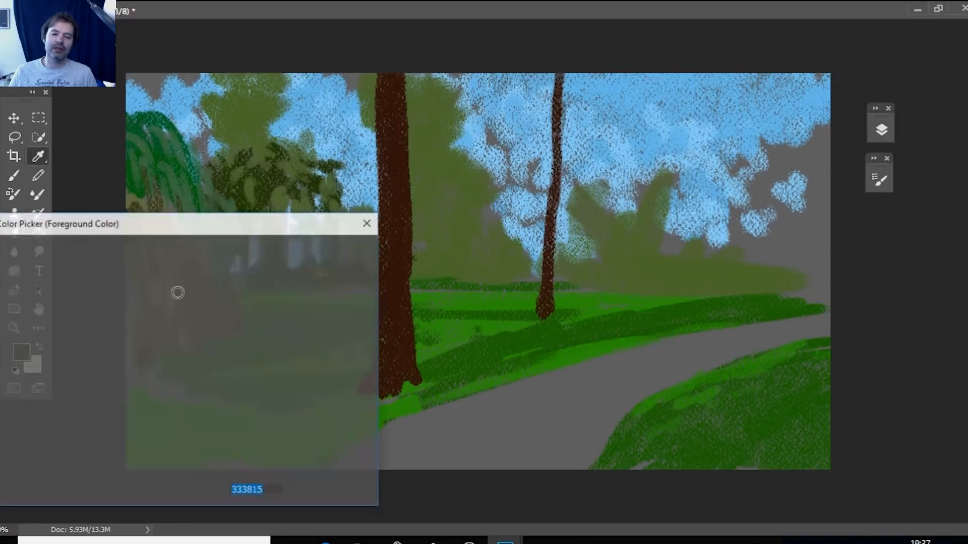
{"action": "left_click", "coordinate": [165, 347]}
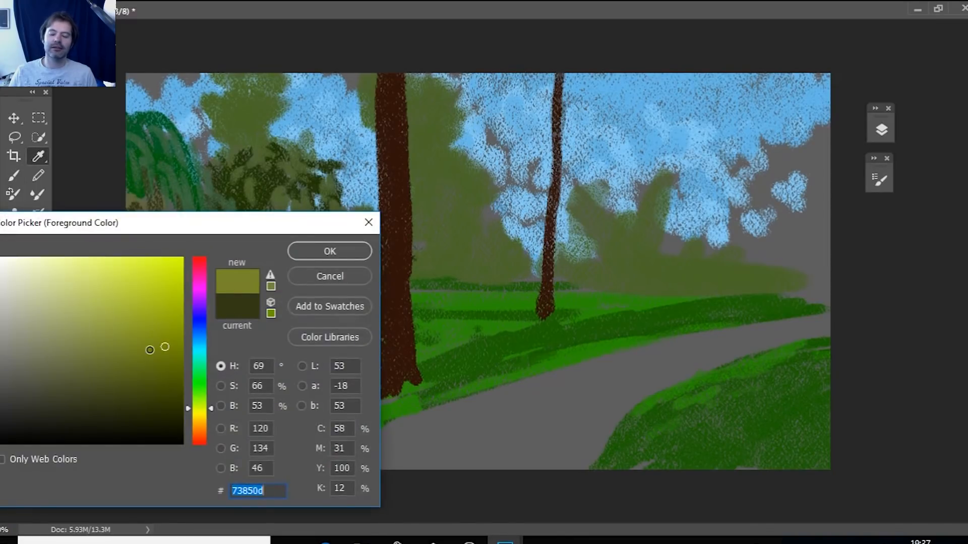
{"action": "key", "text": "Return"}
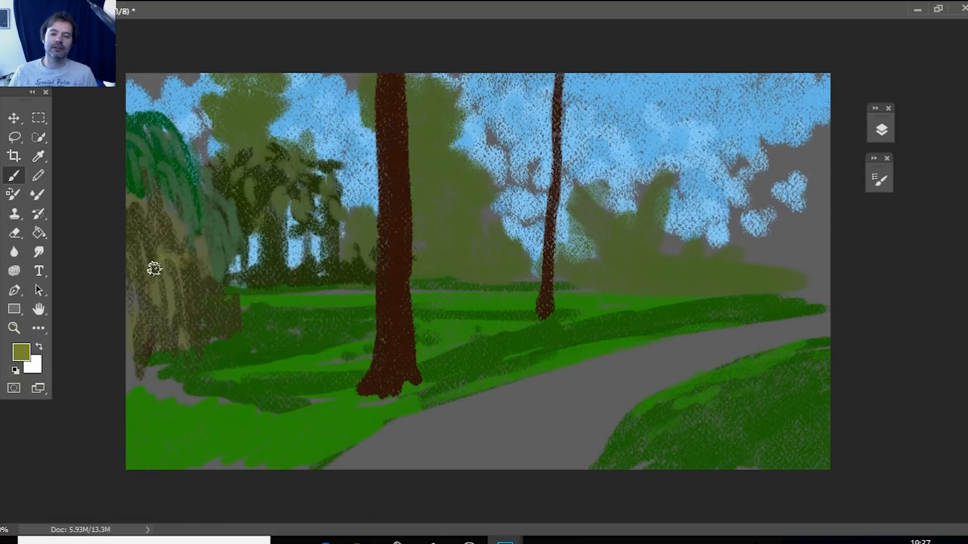
{"action": "left_click_drag", "start_coordinate": [154, 268], "coordinate": [132, 259]}
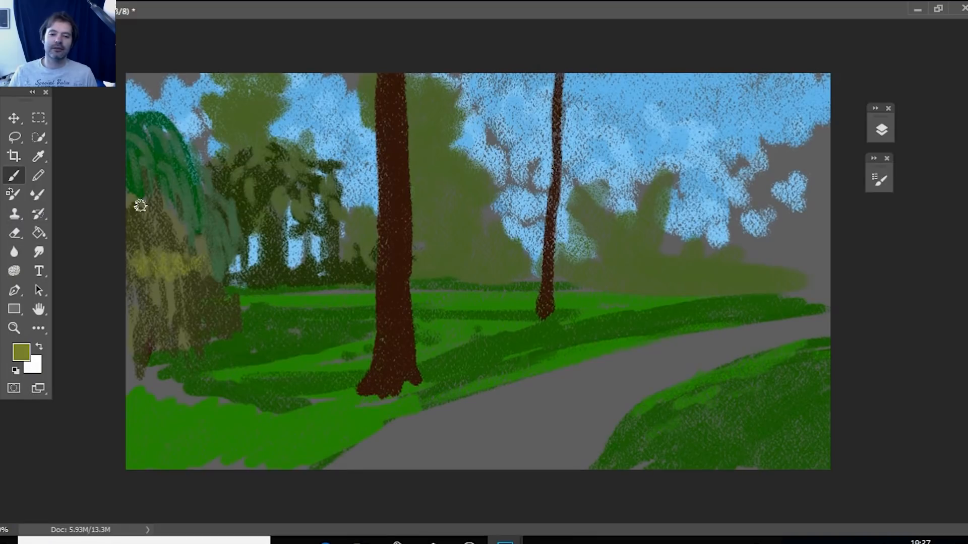
{"action": "left_click_drag", "start_coordinate": [140, 205], "coordinate": [137, 231]}
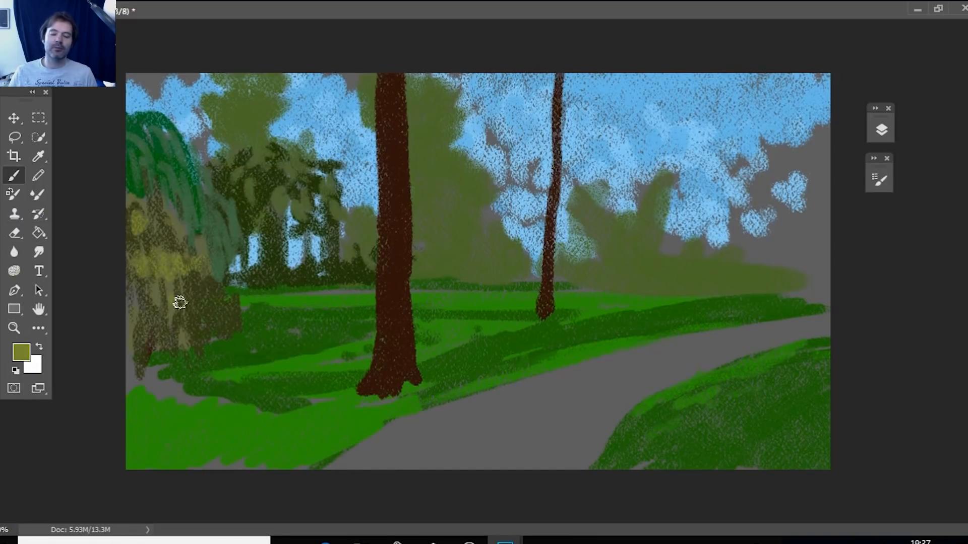
Set the foreground color to a yellowish brown and brush warm accents over the hanging foliage and along the ground beneath it.
{"action": "left_click", "coordinate": [21, 352]}
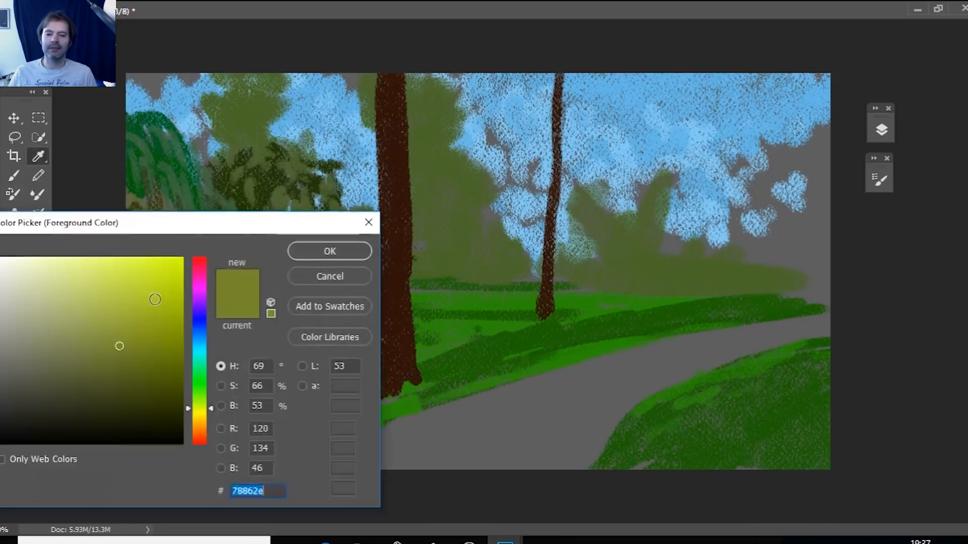
{"action": "left_click", "coordinate": [90, 370]}
{"action": "left_click_drag", "start_coordinate": [210, 422], "coordinate": [211, 417]}
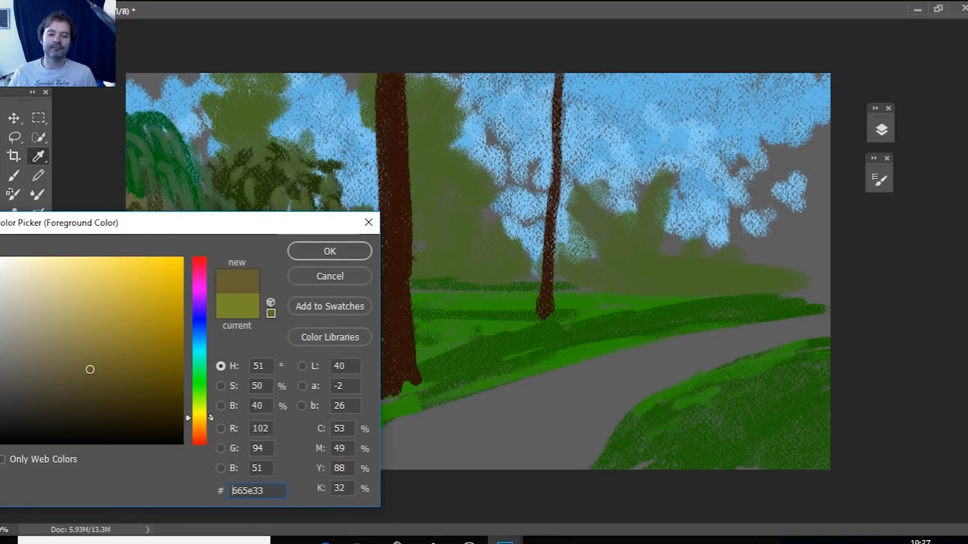
{"action": "key", "text": "Return"}
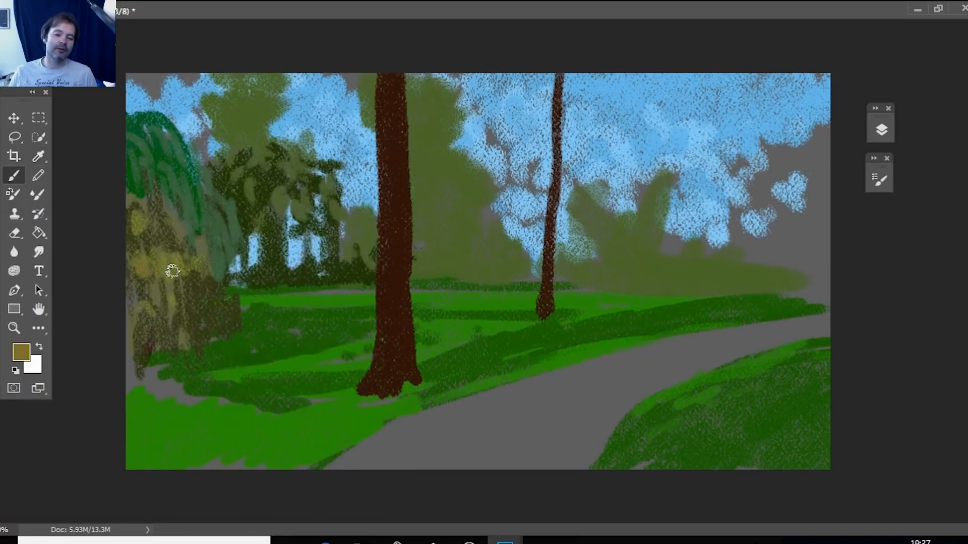
{"action": "mouse_move", "coordinate": [172, 271]}
{"action": "left_mouse_down"}
{"action": "mouse_move", "coordinate": [195, 304]}
{"action": "mouse_move", "coordinate": [157, 325]}
{"action": "left_mouse_up"}
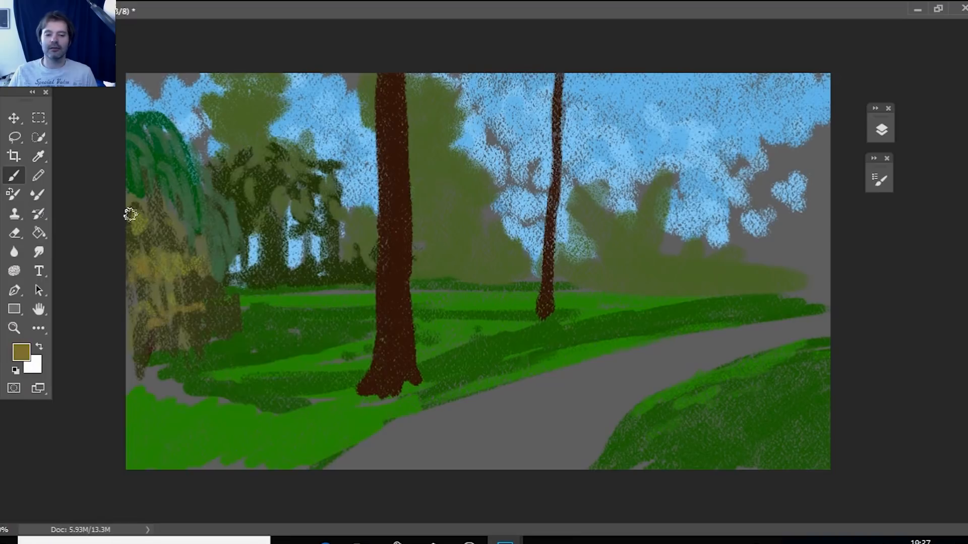
{"action": "mouse_move", "coordinate": [151, 222]}
{"action": "left_mouse_down"}
{"action": "mouse_move", "coordinate": [155, 179]}
{"action": "mouse_move", "coordinate": [129, 177]}
{"action": "left_mouse_up"}
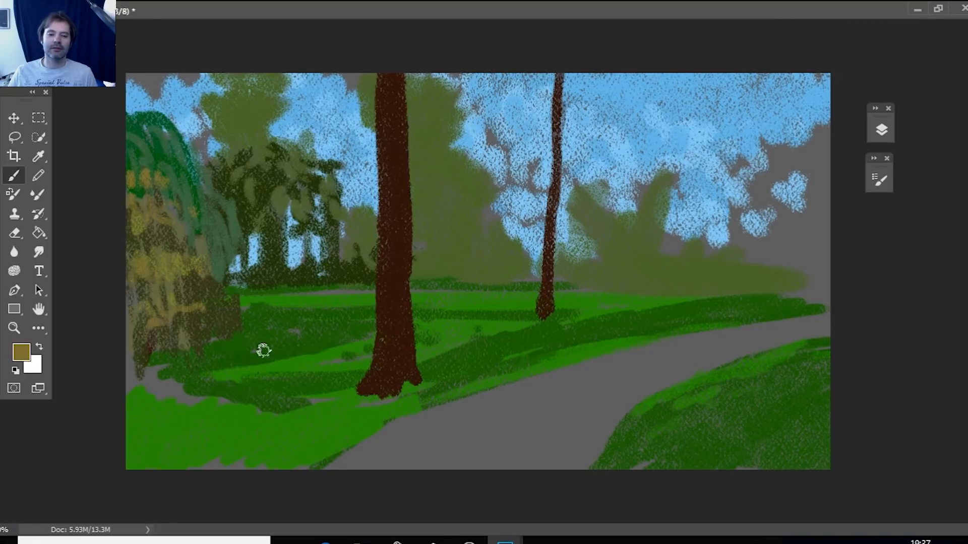
{"action": "left_click_drag", "start_coordinate": [233, 358], "coordinate": [146, 372]}
Sample the dark olive 303d13 from the background trees and brush it over the base of the hanging foliage.
{"action": "key", "text": "i"}
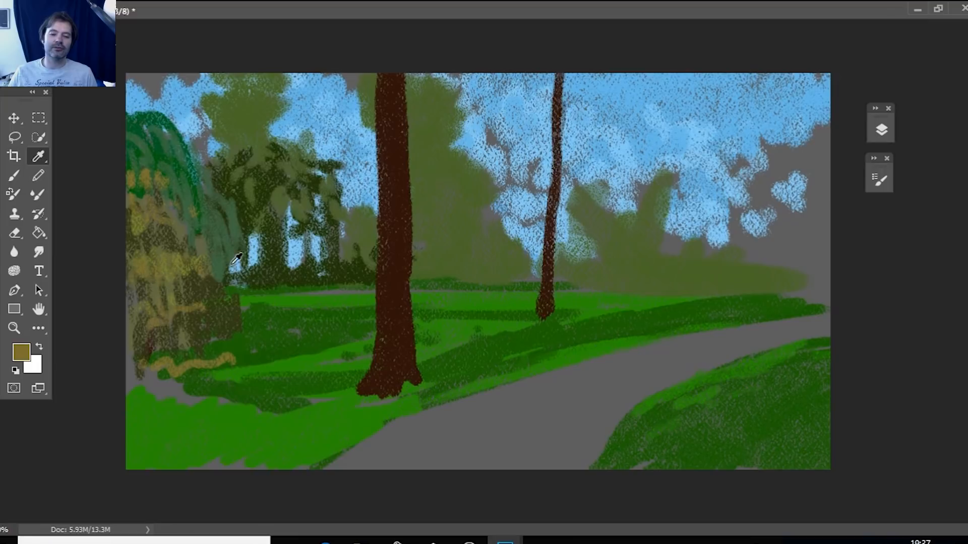
{"action": "left_click", "coordinate": [234, 262]}
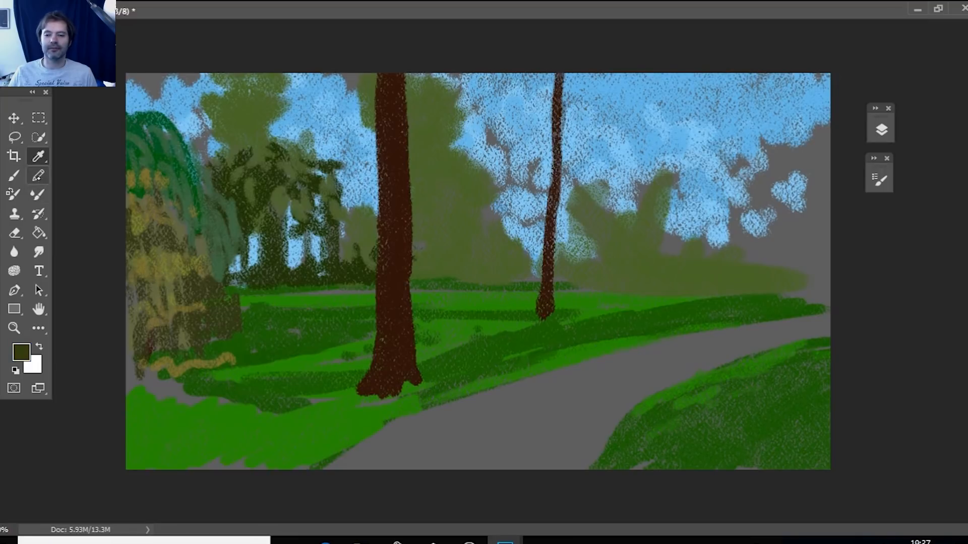
{"action": "key", "text": "b"}
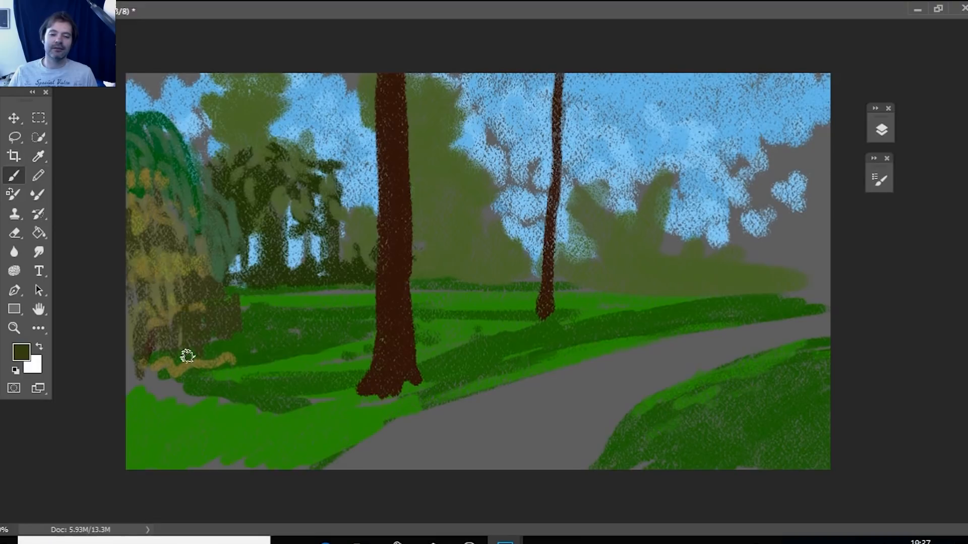
{"action": "mouse_move", "coordinate": [187, 356]}
{"action": "left_mouse_down"}
{"action": "mouse_move", "coordinate": [146, 380]}
{"action": "mouse_move", "coordinate": [154, 388]}
{"action": "mouse_move", "coordinate": [241, 369]}
{"action": "mouse_move", "coordinate": [150, 380]}
{"action": "left_mouse_up"}
Set the foreground color to dark navy 071b2a and brush shadow patches into the base and middle of the hanging foliage.
{"action": "left_click", "coordinate": [21, 352]}
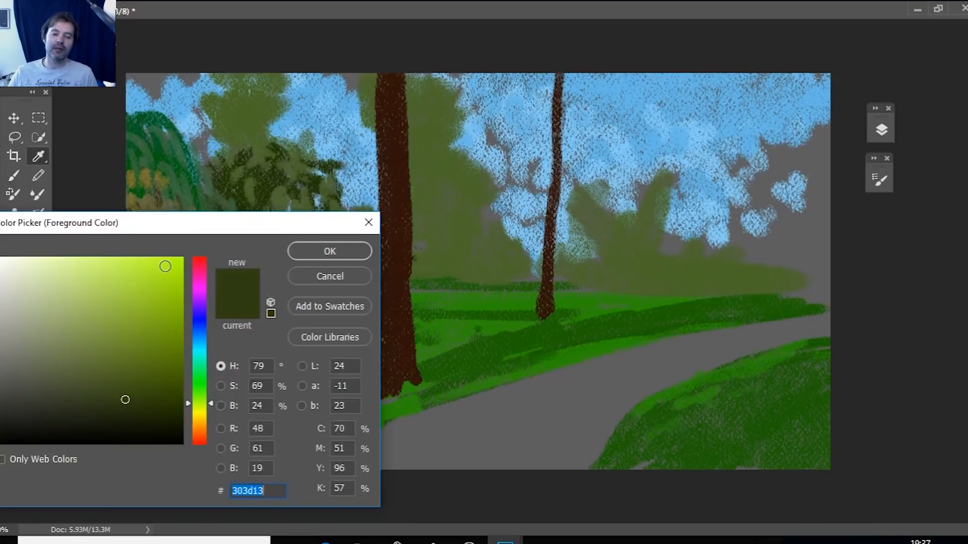
{"action": "left_click", "coordinate": [201, 338]}
{"action": "left_click_drag", "start_coordinate": [126, 400], "coordinate": [154, 414]}
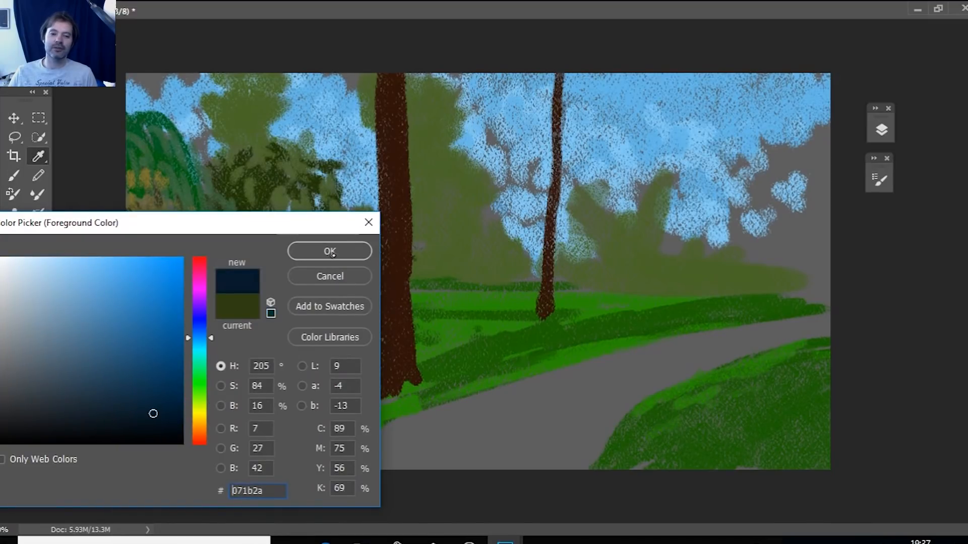
{"action": "left_click", "coordinate": [331, 254]}
{"action": "mouse_move", "coordinate": [150, 363]}
{"action": "left_mouse_down"}
{"action": "mouse_move", "coordinate": [161, 380]}
{"action": "mouse_move", "coordinate": [131, 361]}
{"action": "left_mouse_up"}
{"action": "left_click_drag", "start_coordinate": [150, 362], "coordinate": [132, 385]}
{"action": "left_click_drag", "start_coordinate": [207, 380], "coordinate": [200, 362]}
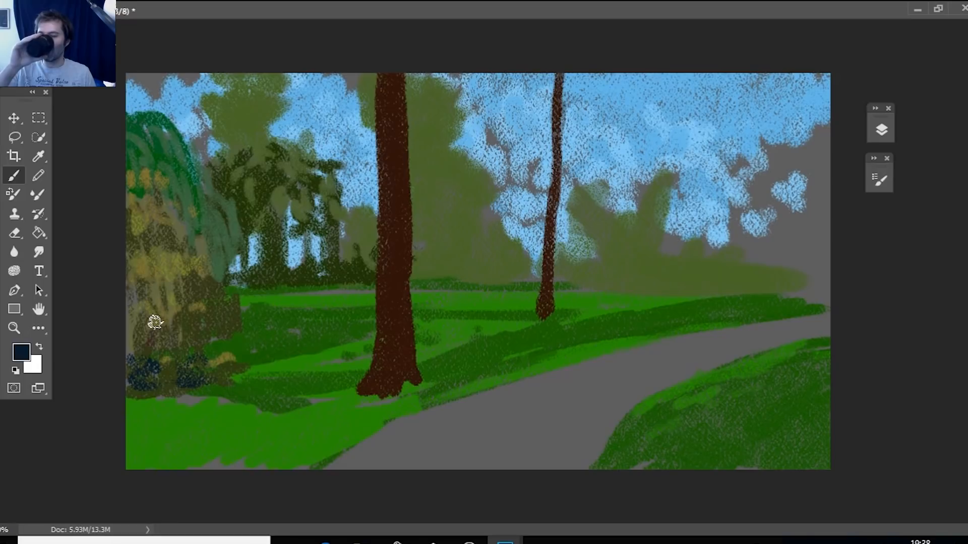
{"action": "mouse_move", "coordinate": [154, 319]}
{"action": "left_mouse_down"}
{"action": "mouse_move", "coordinate": [173, 322]}
{"action": "mouse_move", "coordinate": [138, 303]}
{"action": "mouse_move", "coordinate": [135, 229]}
{"action": "left_mouse_up"}
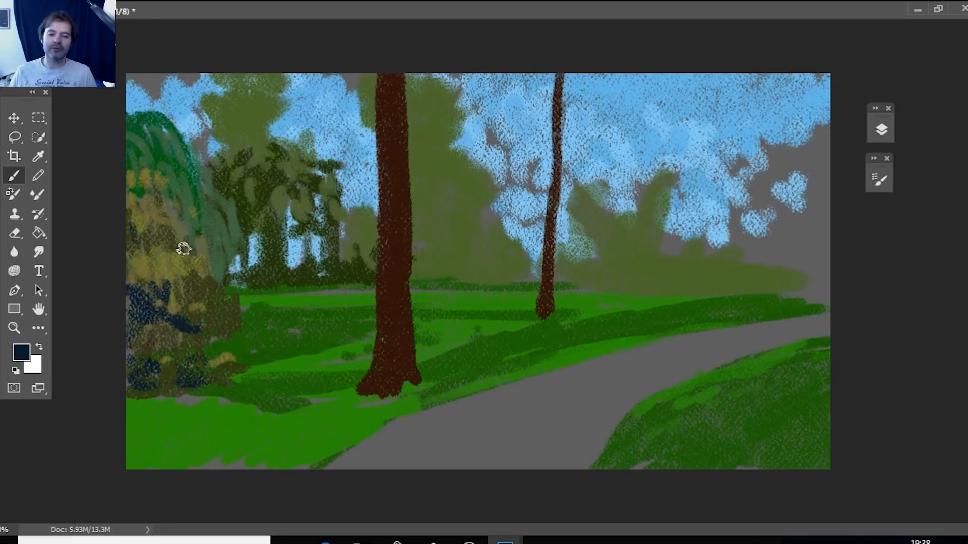
{"action": "left_click_drag", "start_coordinate": [167, 296], "coordinate": [192, 306]}
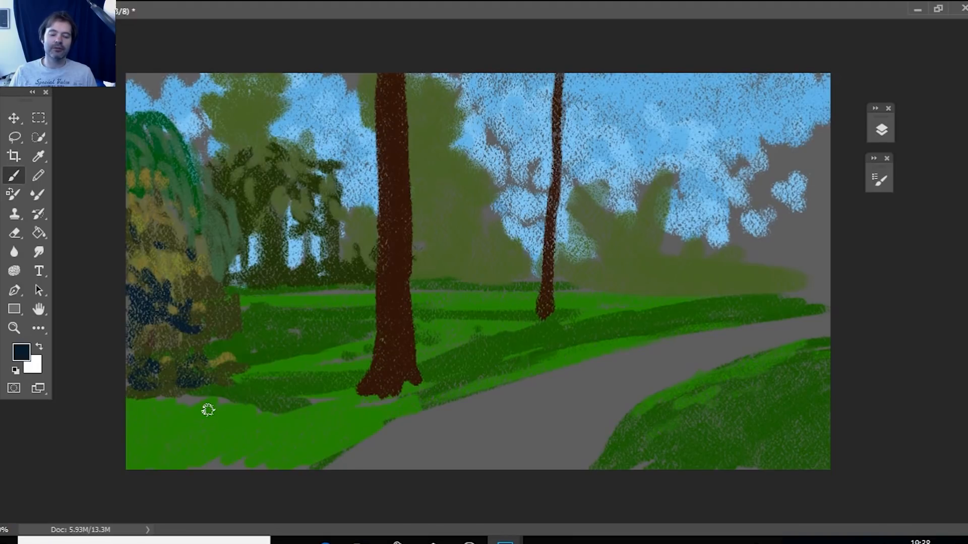
Sample the muted green of the hanging strands and brush leafy strokes over the drooping tree, its base and the sky above it.
{"action": "key", "text": "i"}
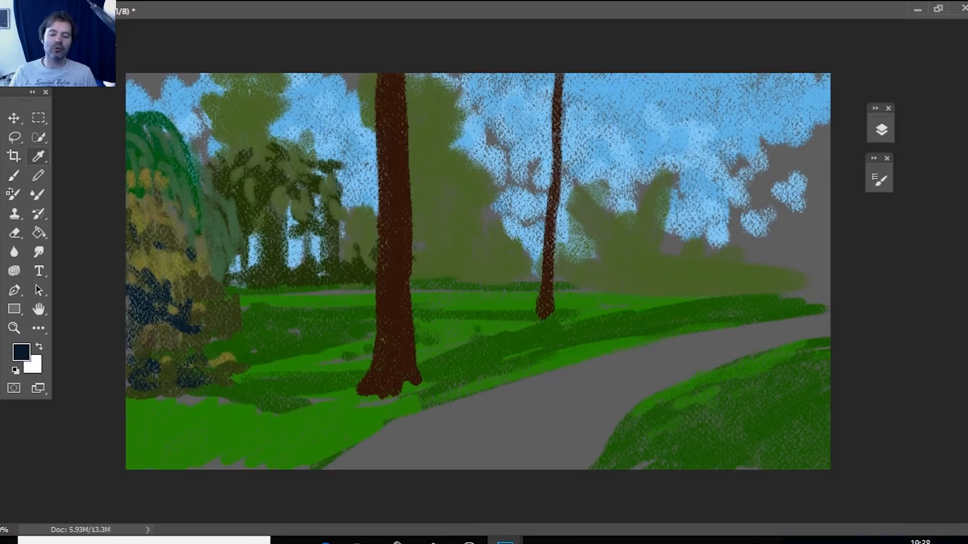
{"action": "left_click", "coordinate": [214, 212]}
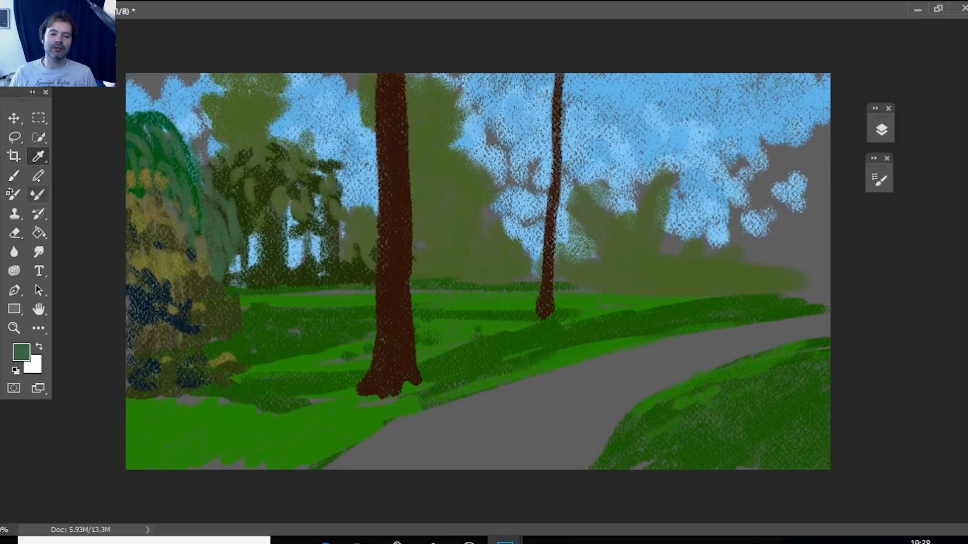
{"action": "key", "text": "b"}
{"action": "mouse_move", "coordinate": [174, 268]}
{"action": "left_mouse_down"}
{"action": "mouse_move", "coordinate": [201, 301]}
{"action": "mouse_move", "coordinate": [162, 318]}
{"action": "mouse_move", "coordinate": [138, 283]}
{"action": "left_mouse_up"}
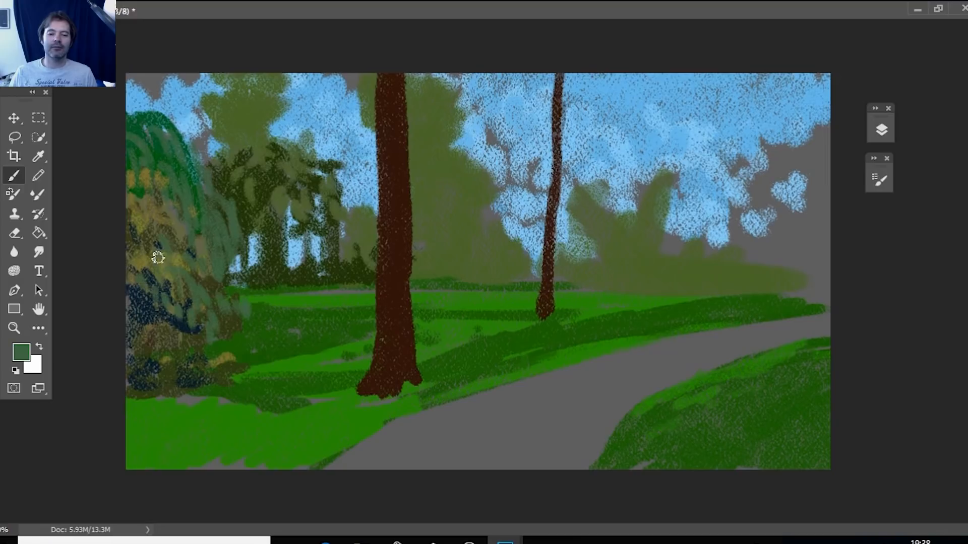
{"action": "mouse_move", "coordinate": [158, 258]}
{"action": "left_mouse_down"}
{"action": "mouse_move", "coordinate": [246, 299]}
{"action": "mouse_move", "coordinate": [241, 317]}
{"action": "mouse_move", "coordinate": [214, 307]}
{"action": "left_mouse_up"}
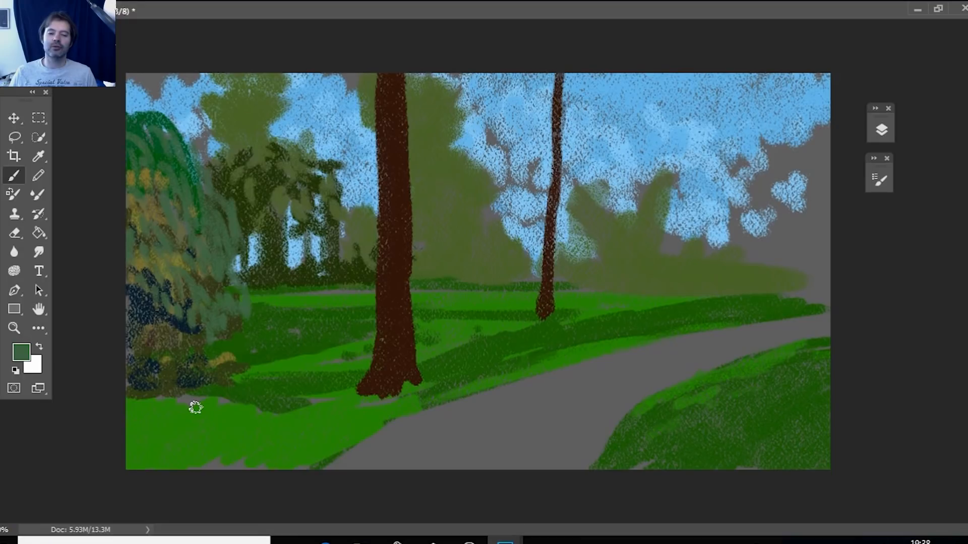
{"action": "left_click_drag", "start_coordinate": [196, 407], "coordinate": [164, 393]}
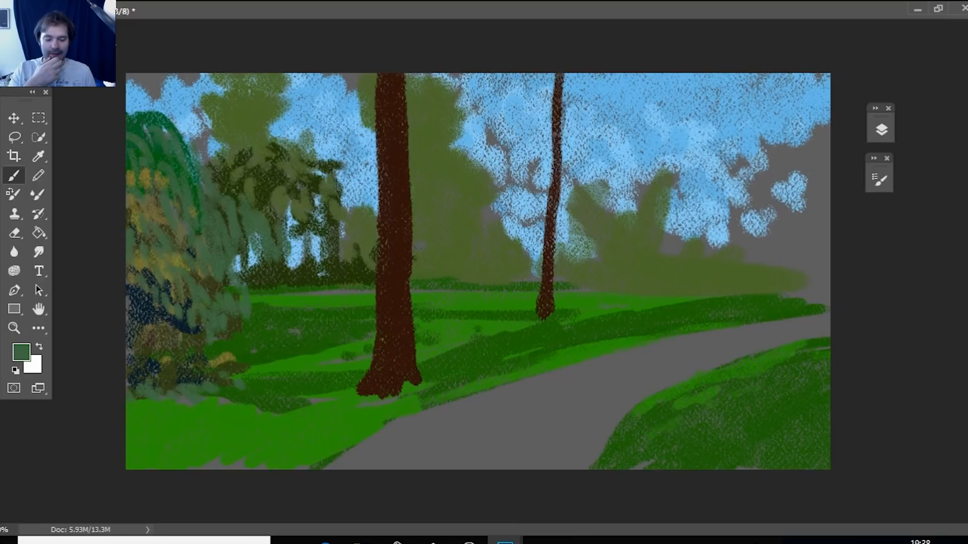
{"action": "mouse_move", "coordinate": [163, 123]}
{"action": "left_mouse_down"}
{"action": "mouse_move", "coordinate": [187, 97]}
{"action": "mouse_move", "coordinate": [198, 111]}
{"action": "left_mouse_up"}
{"action": "mouse_move", "coordinate": [146, 83]}
{"action": "left_mouse_down"}
{"action": "mouse_move", "coordinate": [129, 101]}
{"action": "mouse_move", "coordinate": [160, 116]}
{"action": "mouse_move", "coordinate": [183, 92]}
{"action": "left_mouse_up"}
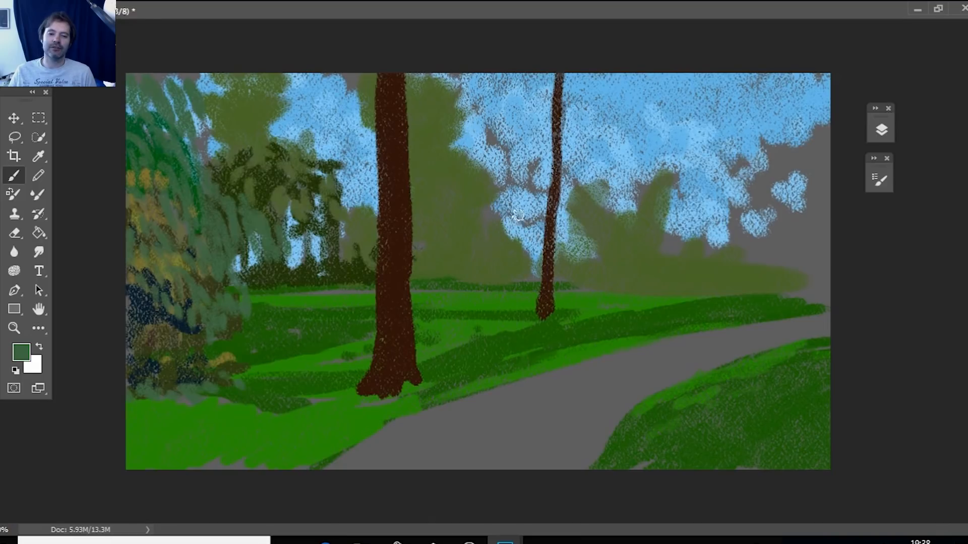
Dab muted green leaf clusters around the upper half of the thin trunk.
{"action": "mouse_move", "coordinate": [522, 166]}
{"action": "left_mouse_down"}
{"action": "mouse_move", "coordinate": [577, 132]}
{"action": "mouse_move", "coordinate": [519, 110]}
{"action": "mouse_move", "coordinate": [549, 161]}
{"action": "mouse_move", "coordinate": [499, 209]}
{"action": "mouse_move", "coordinate": [547, 175]}
{"action": "left_mouse_up"}
{"action": "left_click", "coordinate": [581, 105]}
{"action": "left_click", "coordinate": [544, 100]}
{"action": "left_click", "coordinate": [562, 96]}
{"action": "left_click", "coordinate": [536, 90]}
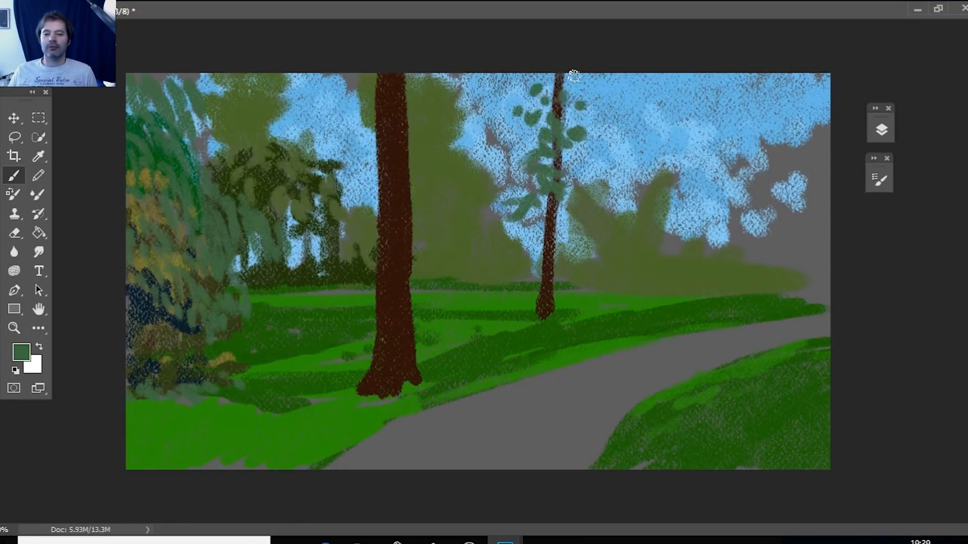
{"action": "left_click_drag", "start_coordinate": [565, 79], "coordinate": [537, 87]}
{"action": "left_click", "coordinate": [520, 91]}
{"action": "left_click", "coordinate": [547, 113]}
{"action": "left_click", "coordinate": [525, 187]}
{"action": "left_click", "coordinate": [572, 159]}
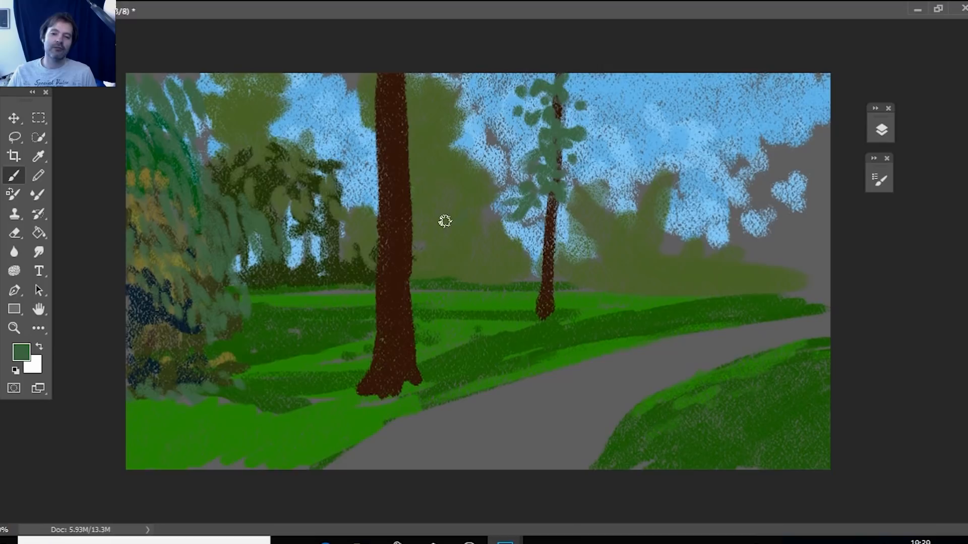
Set the foreground color to green 0d5f15 and paint a bushy tree between the two trunks, sloping down toward the thin trunk.
{"action": "left_click_drag", "start_coordinate": [444, 221], "coordinate": [484, 232]}
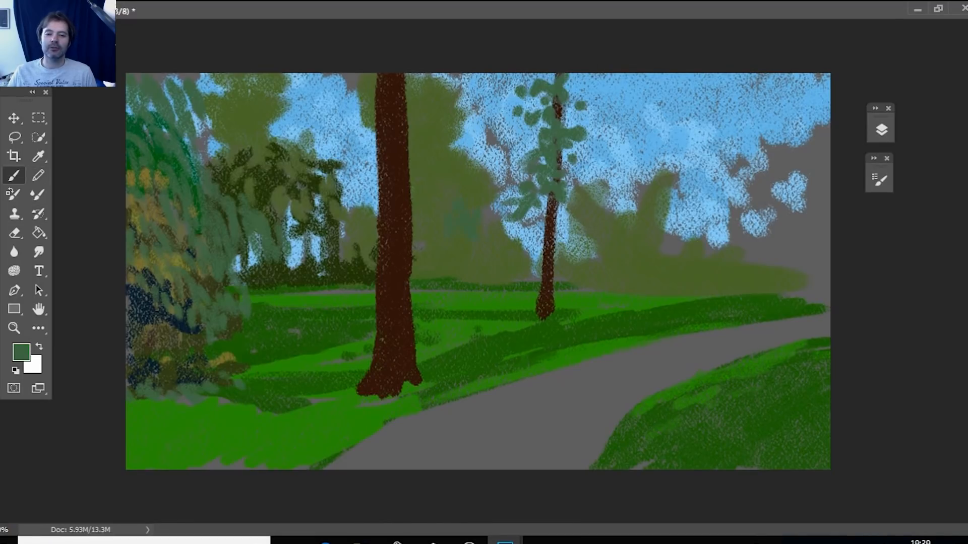
{"action": "left_click", "coordinate": [21, 352]}
{"action": "left_click_drag", "start_coordinate": [118, 355], "coordinate": [156, 374]}
{"action": "left_click", "coordinate": [338, 248]}
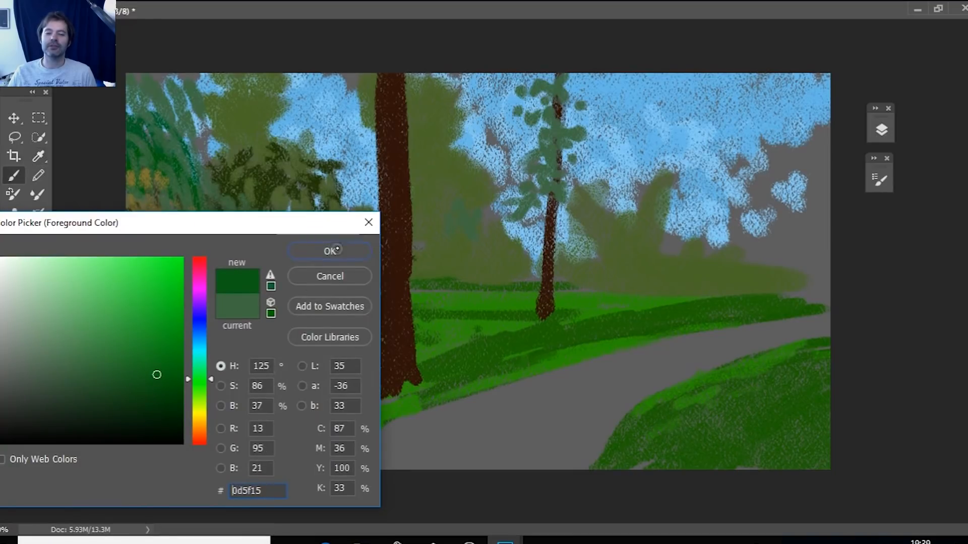
{"action": "mouse_move", "coordinate": [452, 230]}
{"action": "left_mouse_down"}
{"action": "mouse_move", "coordinate": [472, 255]}
{"action": "mouse_move", "coordinate": [463, 250]}
{"action": "mouse_move", "coordinate": [476, 226]}
{"action": "mouse_move", "coordinate": [486, 240]}
{"action": "mouse_move", "coordinate": [471, 253]}
{"action": "mouse_move", "coordinate": [488, 247]}
{"action": "mouse_move", "coordinate": [463, 240]}
{"action": "mouse_move", "coordinate": [524, 276]}
{"action": "mouse_move", "coordinate": [455, 251]}
{"action": "mouse_move", "coordinate": [512, 266]}
{"action": "mouse_move", "coordinate": [445, 274]}
{"action": "mouse_move", "coordinate": [439, 158]}
{"action": "mouse_move", "coordinate": [461, 169]}
{"action": "mouse_move", "coordinate": [452, 227]}
{"action": "mouse_move", "coordinate": [473, 180]}
{"action": "mouse_move", "coordinate": [507, 275]}
{"action": "left_mouse_up"}
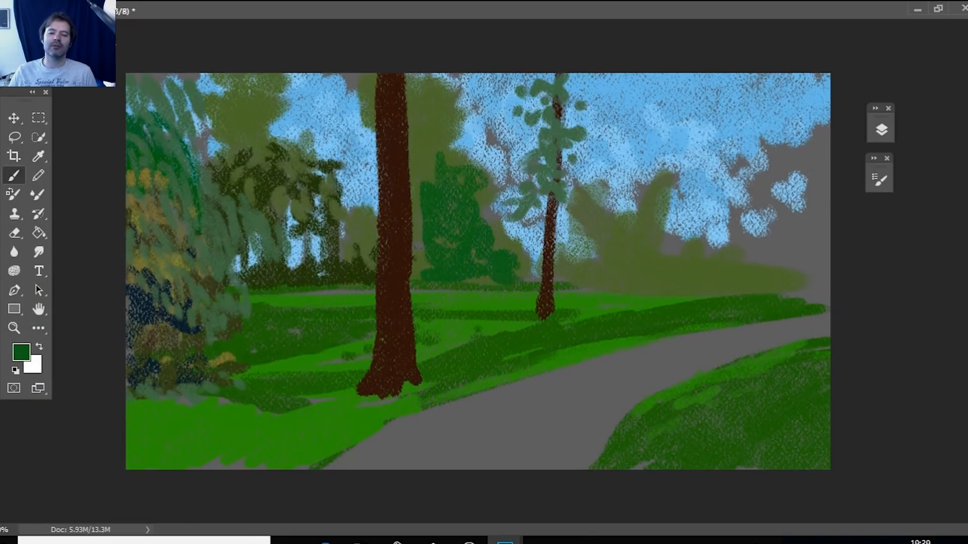
{"action": "mouse_move", "coordinate": [484, 173]}
{"action": "left_mouse_down"}
{"action": "mouse_move", "coordinate": [471, 136]}
{"action": "mouse_move", "coordinate": [474, 191]}
{"action": "left_mouse_up"}
{"action": "left_click_drag", "start_coordinate": [500, 240], "coordinate": [535, 285]}
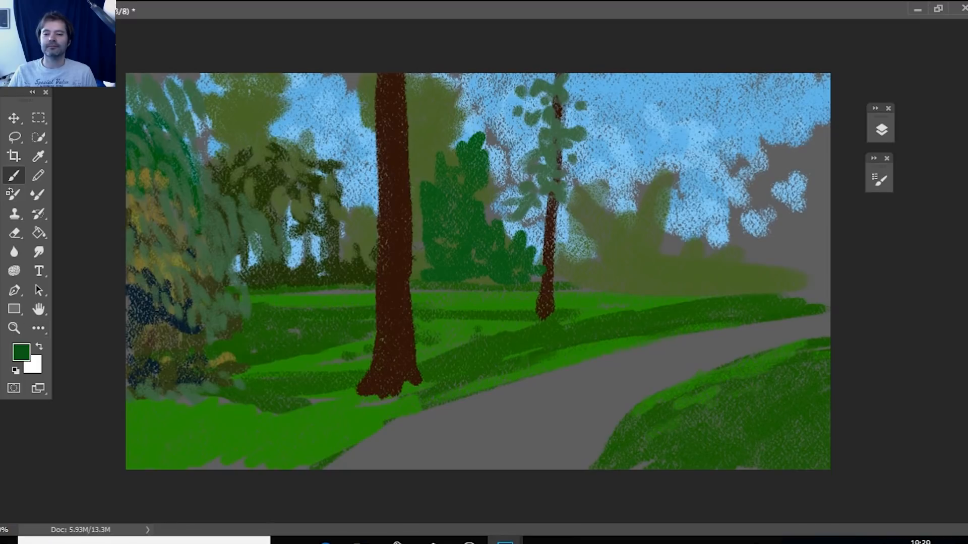
Set the foreground color to very dark green 0b330f and brush shadows into the bushy tree between the trunks and along its base.
{"action": "left_click", "coordinate": [21, 352]}
{"action": "left_click", "coordinate": [141, 407]}
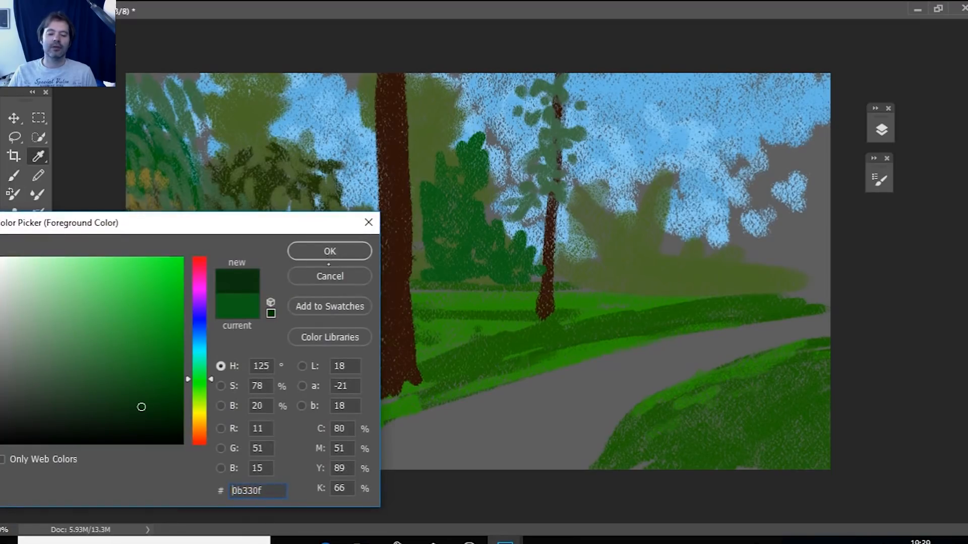
{"action": "left_click", "coordinate": [330, 253]}
{"action": "mouse_move", "coordinate": [443, 218]}
{"action": "left_mouse_down"}
{"action": "mouse_move", "coordinate": [442, 240]}
{"action": "mouse_move", "coordinate": [422, 234]}
{"action": "mouse_move", "coordinate": [422, 255]}
{"action": "mouse_move", "coordinate": [451, 263]}
{"action": "mouse_move", "coordinate": [432, 269]}
{"action": "mouse_move", "coordinate": [423, 191]}
{"action": "mouse_move", "coordinate": [456, 218]}
{"action": "mouse_move", "coordinate": [452, 186]}
{"action": "mouse_move", "coordinate": [475, 242]}
{"action": "mouse_move", "coordinate": [491, 229]}
{"action": "mouse_move", "coordinate": [499, 294]}
{"action": "left_mouse_up"}
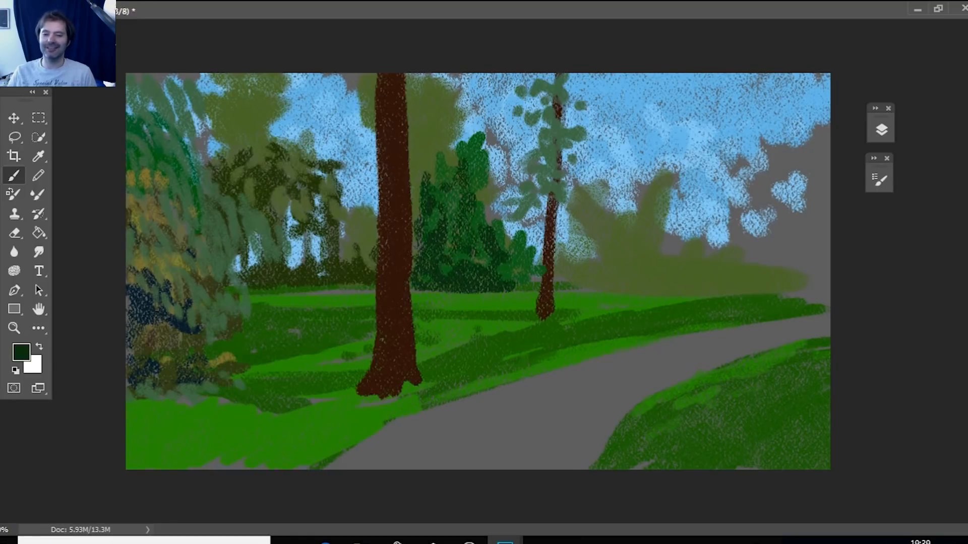
Brush very dark green leaf shadows into the foliage around the top of the thick trunk and the olive treetop beside it.
{"action": "mouse_move", "coordinate": [444, 96]}
{"action": "left_mouse_down"}
{"action": "mouse_move", "coordinate": [417, 151]}
{"action": "mouse_move", "coordinate": [415, 217]}
{"action": "left_mouse_up"}
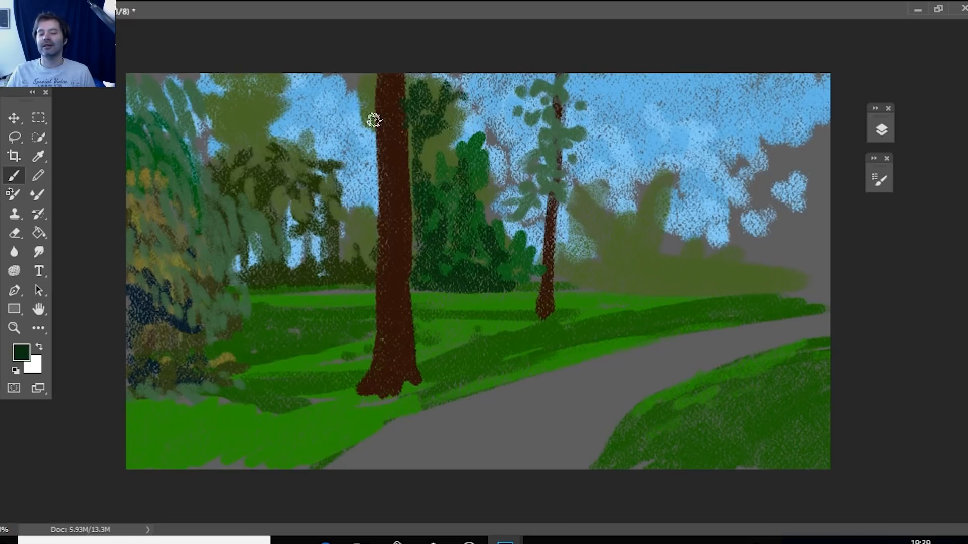
{"action": "left_click_drag", "start_coordinate": [373, 120], "coordinate": [389, 89]}
{"action": "left_click", "coordinate": [253, 105]}
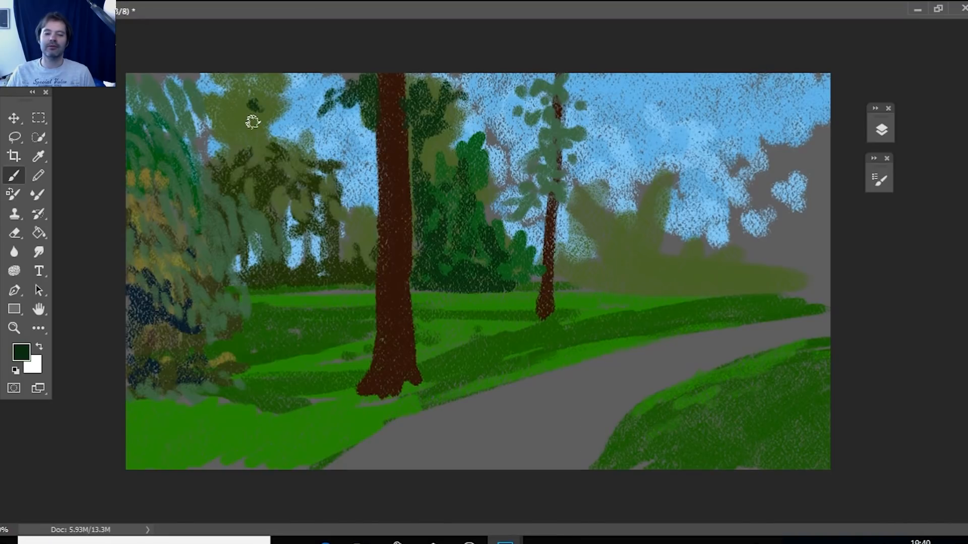
{"action": "left_click_drag", "start_coordinate": [252, 121], "coordinate": [275, 148]}
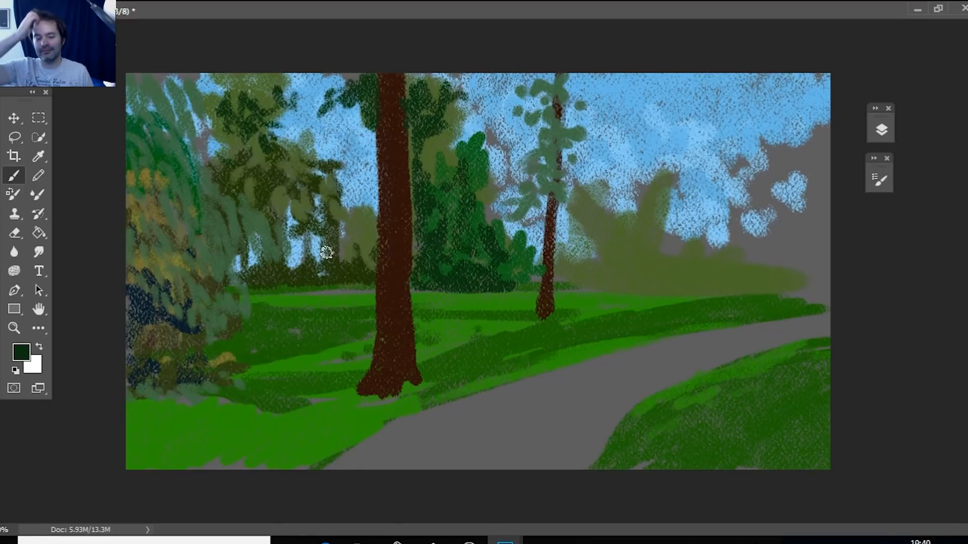
Brush very dark green shadows into the thin trunk's leaves, the bushes beyond it and along the base of the background tree line.
{"action": "mouse_move", "coordinate": [594, 181]}
{"action": "left_mouse_down"}
{"action": "mouse_move", "coordinate": [578, 213]}
{"action": "mouse_move", "coordinate": [537, 188]}
{"action": "mouse_move", "coordinate": [555, 191]}
{"action": "mouse_move", "coordinate": [532, 194]}
{"action": "left_mouse_up"}
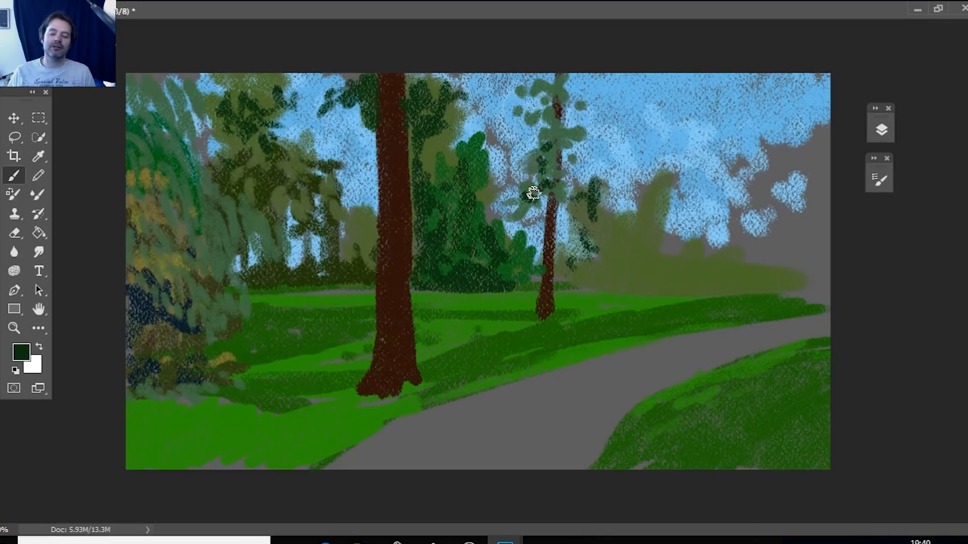
{"action": "mouse_move", "coordinate": [533, 193]}
{"action": "left_mouse_down"}
{"action": "mouse_move", "coordinate": [553, 152]}
{"action": "mouse_move", "coordinate": [596, 233]}
{"action": "left_mouse_up"}
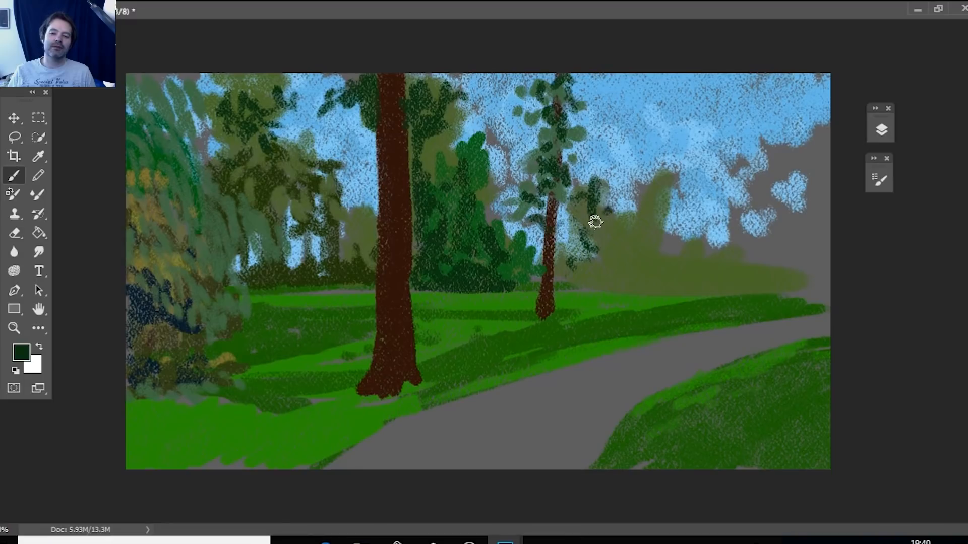
{"action": "left_click_drag", "start_coordinate": [569, 280], "coordinate": [648, 282]}
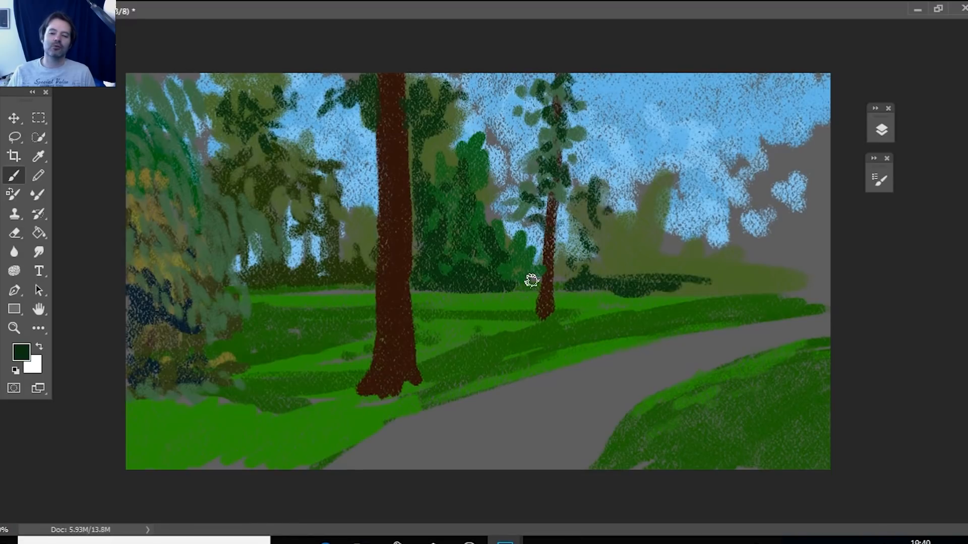
{"action": "left_click_drag", "start_coordinate": [531, 281], "coordinate": [514, 272]}
{"action": "mouse_move", "coordinate": [671, 242]}
{"action": "left_mouse_down"}
{"action": "mouse_move", "coordinate": [612, 247]}
{"action": "mouse_move", "coordinate": [652, 269]}
{"action": "left_mouse_up"}
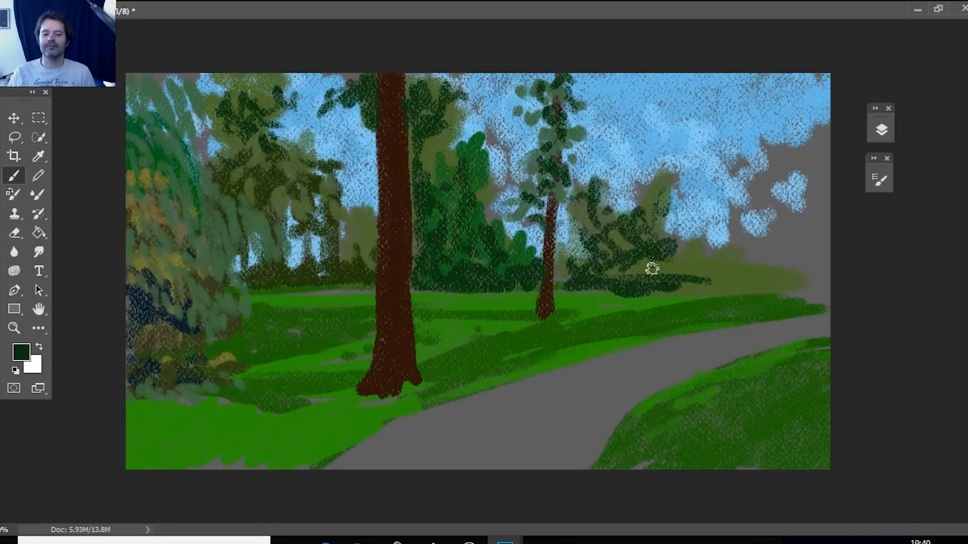
{"action": "left_click_drag", "start_coordinate": [652, 269], "coordinate": [682, 257]}
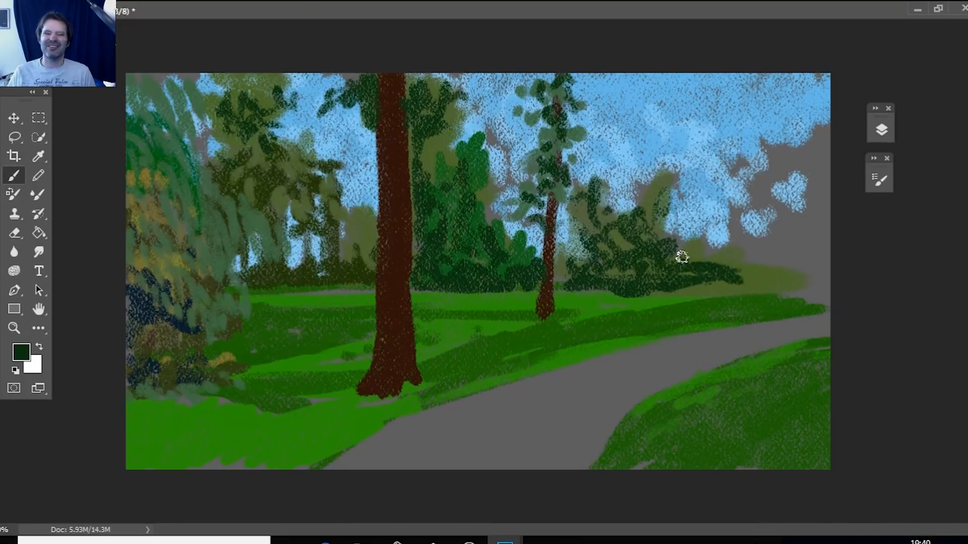
Set the foreground color to ochre 8c7b2c and add a new layer above Layer 2.
{"action": "left_click", "coordinate": [17, 353]}
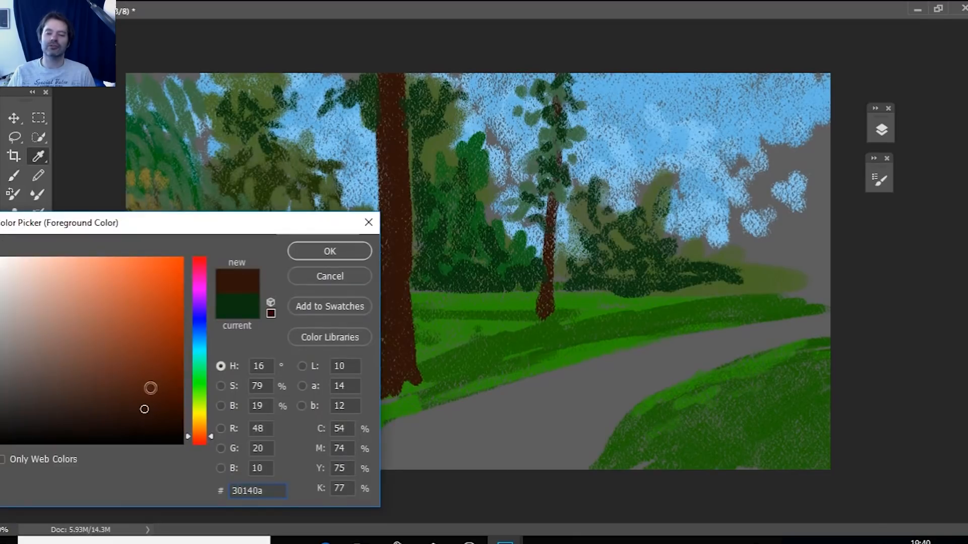
{"action": "left_click", "coordinate": [124, 342]}
{"action": "left_click", "coordinate": [208, 416]}
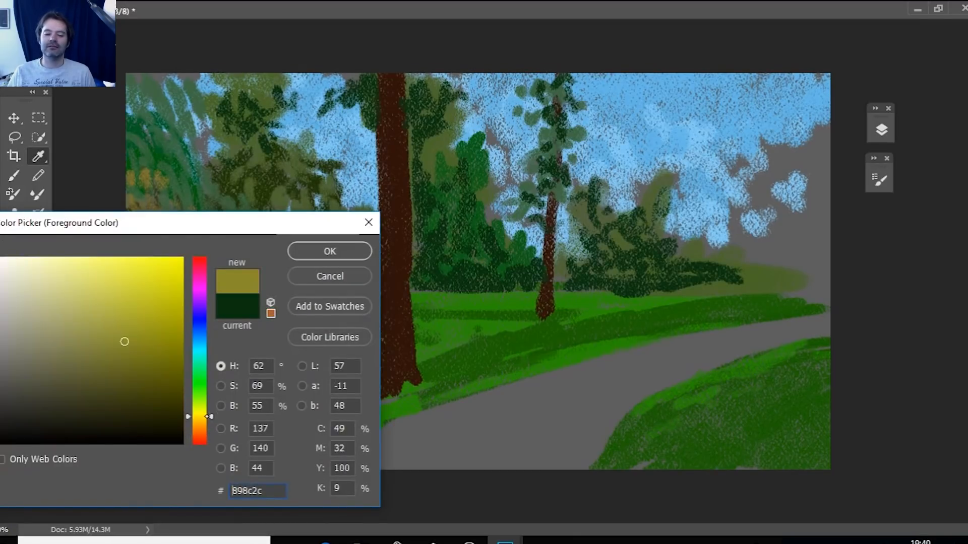
{"action": "left_click", "coordinate": [329, 251]}
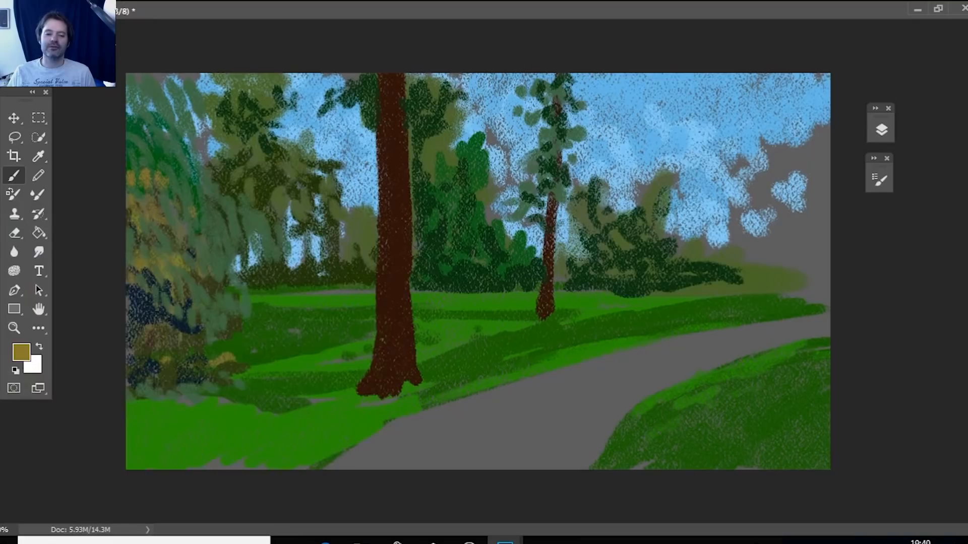
{"action": "left_click", "coordinate": [881, 130]}
{"action": "left_click", "coordinate": [821, 272]}
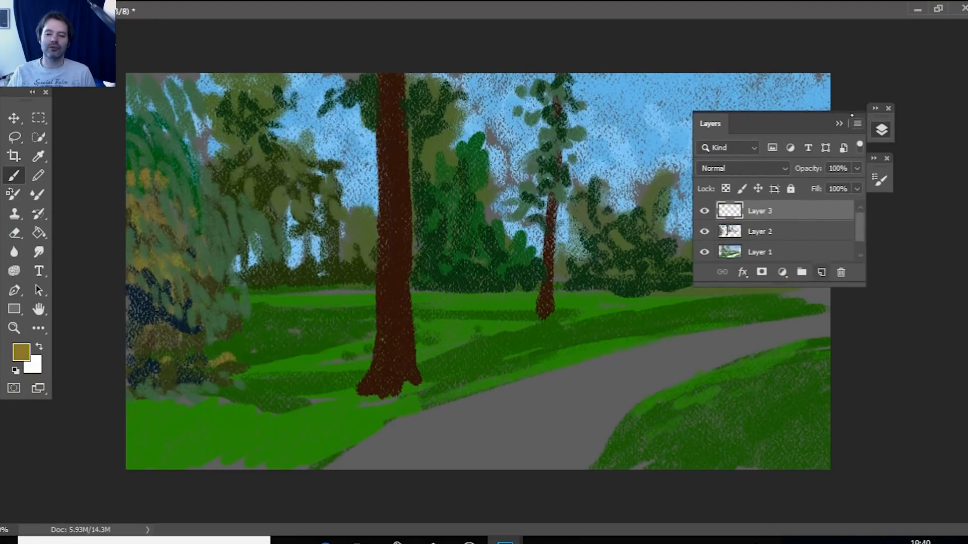
{"action": "left_click", "coordinate": [839, 124]}
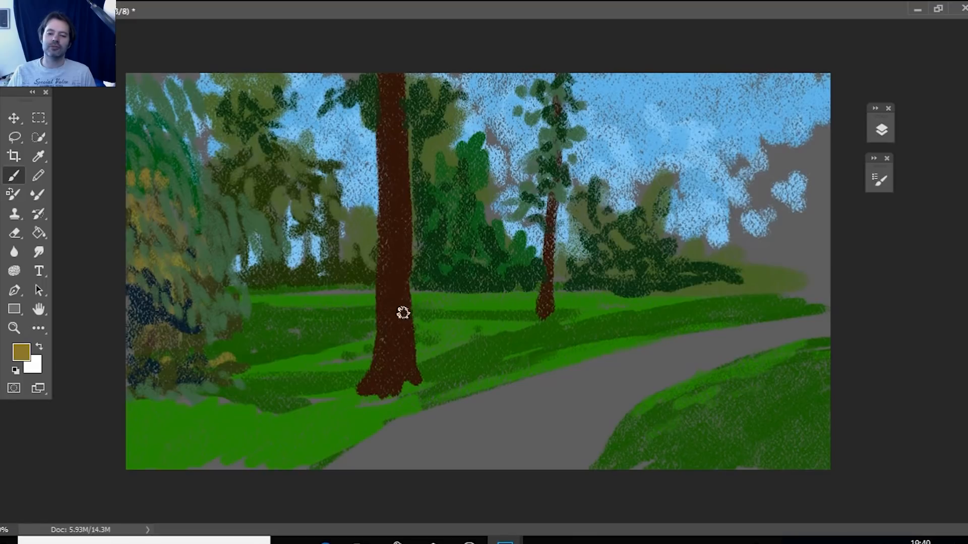
Brush an ochre highlight along the right side of the thick trunk down to its base.
{"action": "left_click_drag", "start_coordinate": [405, 318], "coordinate": [407, 246]}
{"action": "left_click_drag", "start_coordinate": [408, 287], "coordinate": [415, 371]}
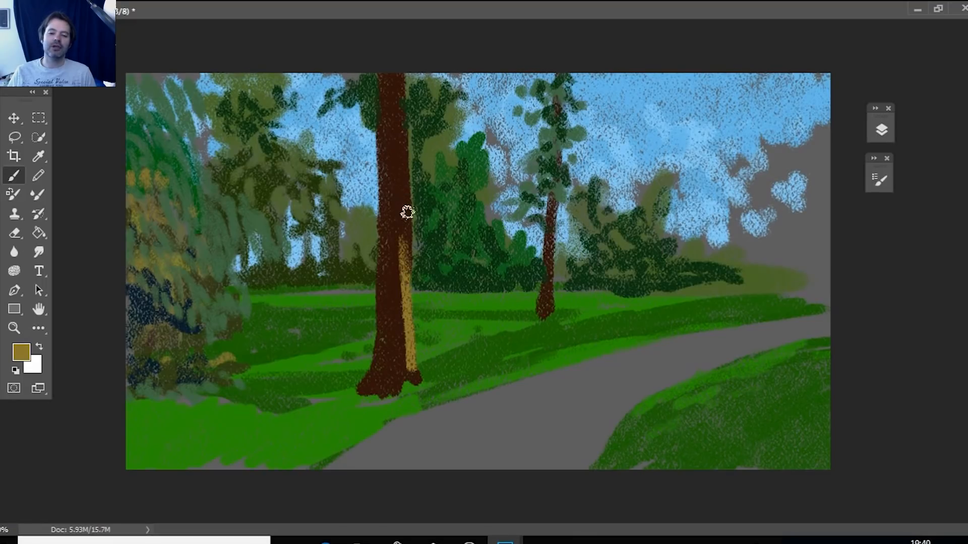
{"action": "mouse_move", "coordinate": [407, 244]}
{"action": "left_mouse_down"}
{"action": "mouse_move", "coordinate": [400, 159]}
{"action": "mouse_move", "coordinate": [395, 298]}
{"action": "mouse_move", "coordinate": [410, 376]}
{"action": "mouse_move", "coordinate": [413, 365]}
{"action": "mouse_move", "coordinate": [420, 381]}
{"action": "left_mouse_up"}
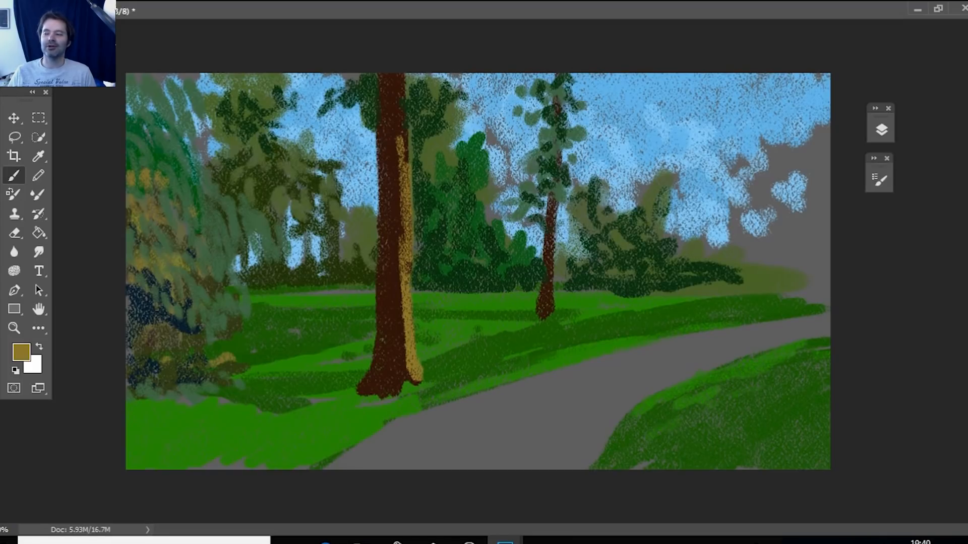
Set the foreground color to a darker ochre and blend it along the inner edge of the thick trunk's highlight and its base.
{"action": "left_click", "coordinate": [21, 352]}
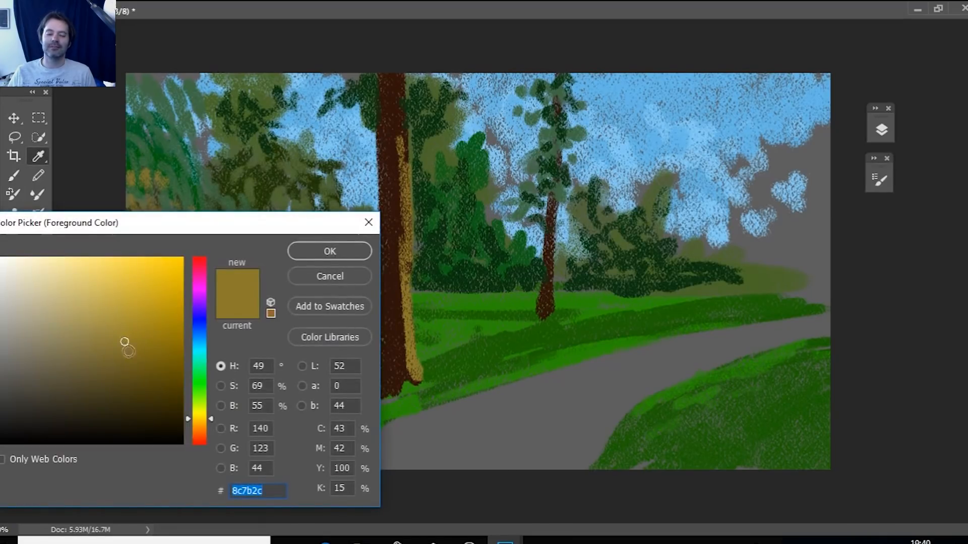
{"action": "left_click", "coordinate": [143, 374]}
{"action": "left_click", "coordinate": [330, 251]}
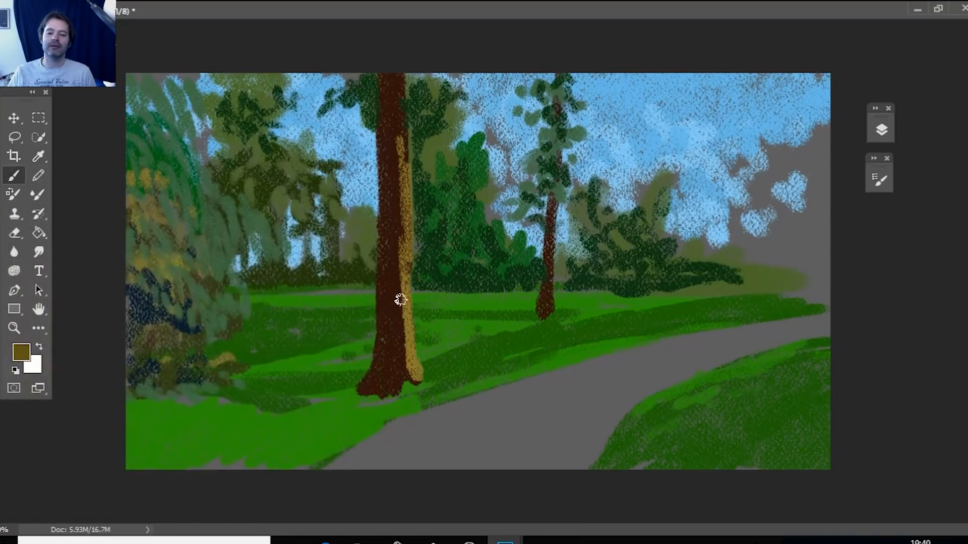
{"action": "mouse_move", "coordinate": [404, 317]}
{"action": "left_mouse_down"}
{"action": "mouse_move", "coordinate": [406, 379]}
{"action": "mouse_move", "coordinate": [402, 268]}
{"action": "mouse_move", "coordinate": [405, 330]}
{"action": "mouse_move", "coordinate": [402, 277]}
{"action": "left_mouse_up"}
{"action": "mouse_move", "coordinate": [400, 244]}
{"action": "left_mouse_down"}
{"action": "mouse_move", "coordinate": [402, 306]}
{"action": "mouse_move", "coordinate": [402, 97]}
{"action": "left_mouse_up"}
{"action": "left_click_drag", "start_coordinate": [408, 340], "coordinate": [415, 379]}
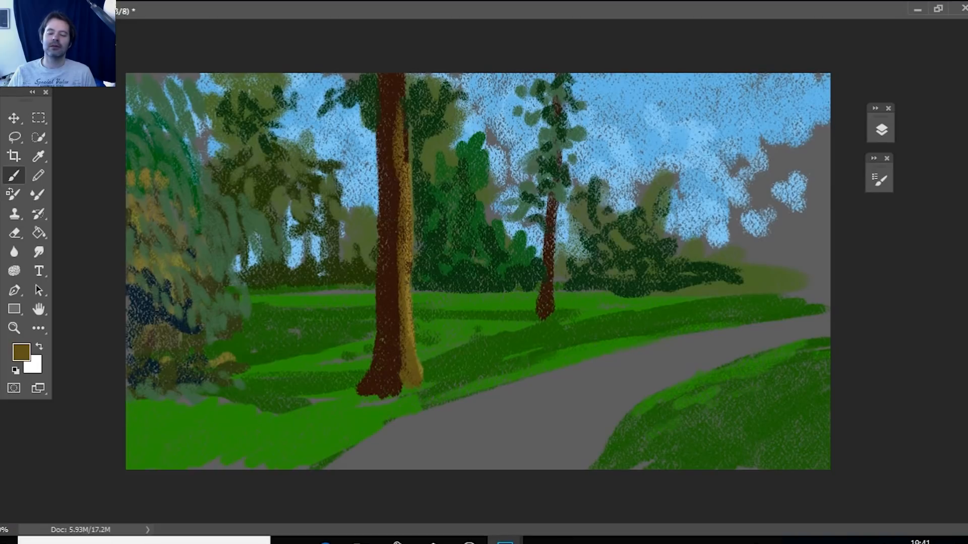
Set the foreground color to light yellow d6bf51 and brush bright highlights down the thick trunk's lit edge to its root.
{"action": "left_click", "coordinate": [22, 352]}
{"action": "left_click_drag", "start_coordinate": [131, 288], "coordinate": [113, 286]}
{"action": "left_click", "coordinate": [329, 251]}
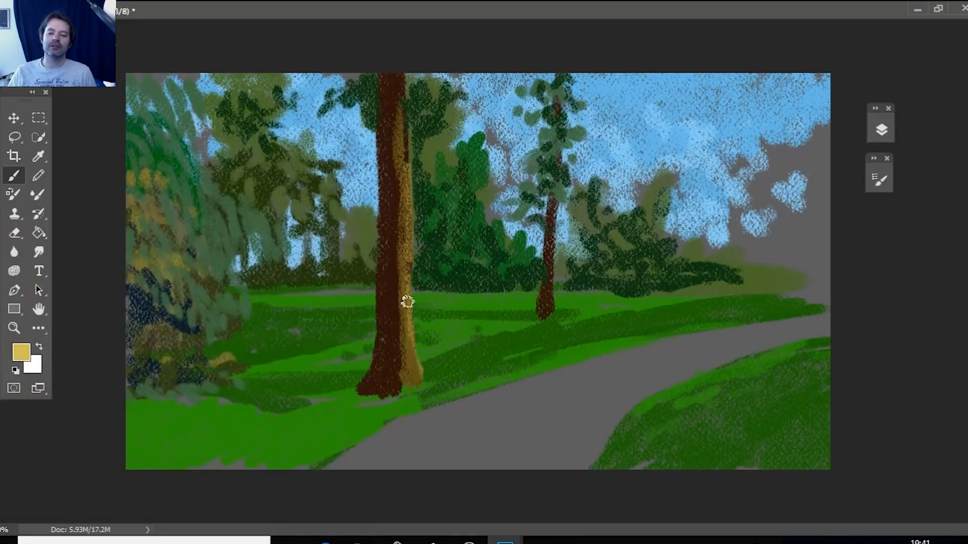
{"action": "left_click_drag", "start_coordinate": [402, 279], "coordinate": [415, 358]}
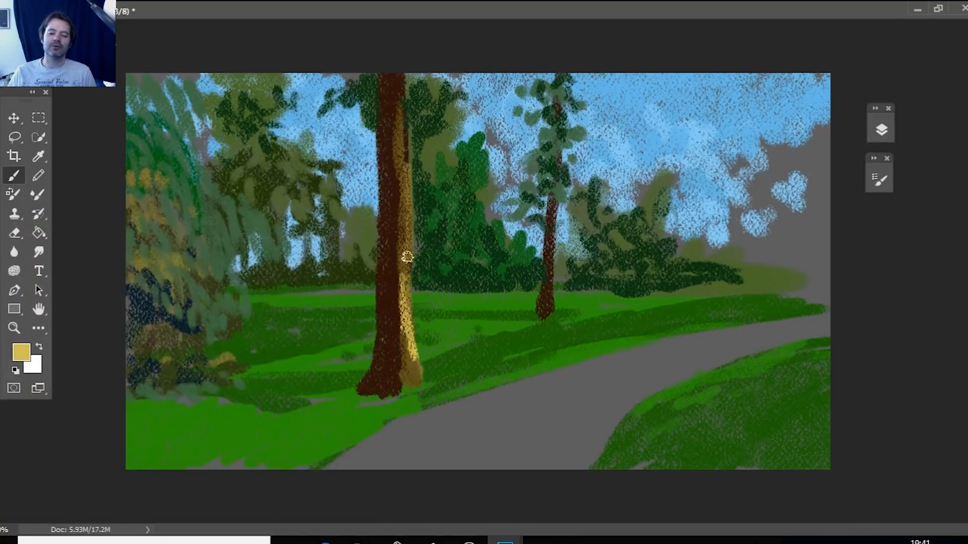
{"action": "left_click_drag", "start_coordinate": [407, 275], "coordinate": [404, 214]}
{"action": "mouse_move", "coordinate": [401, 176]}
{"action": "left_mouse_down"}
{"action": "mouse_move", "coordinate": [413, 373]}
{"action": "mouse_move", "coordinate": [431, 383]}
{"action": "left_mouse_up"}
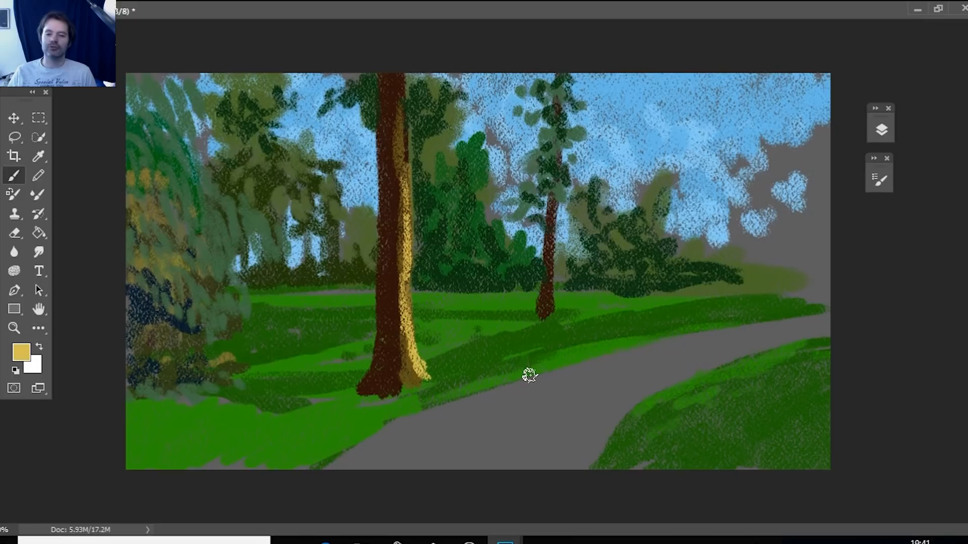
Set the foreground color to orange d66a51 and brush warm tones along the thick trunk's lit side and the thin trunk's base.
{"action": "left_click", "coordinate": [38, 156]}
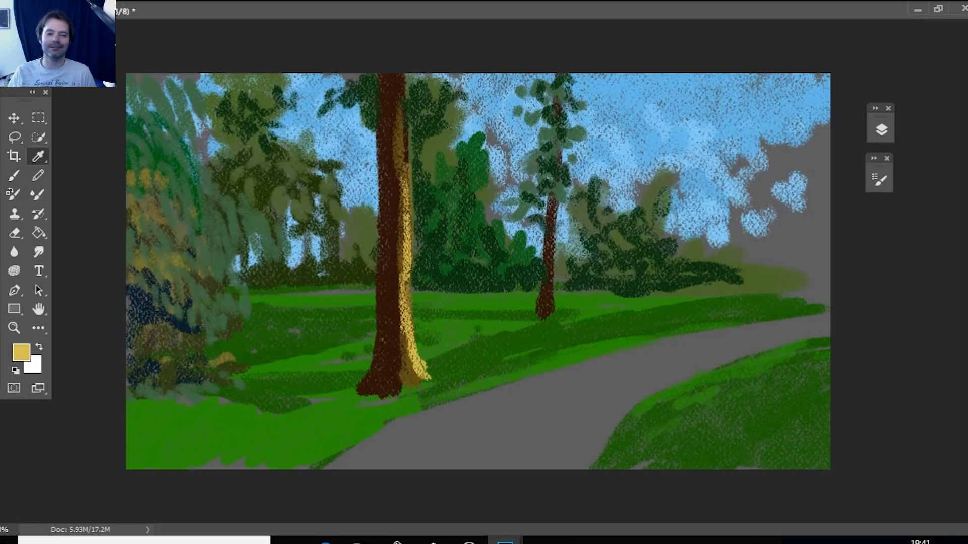
{"action": "left_click", "coordinate": [21, 352]}
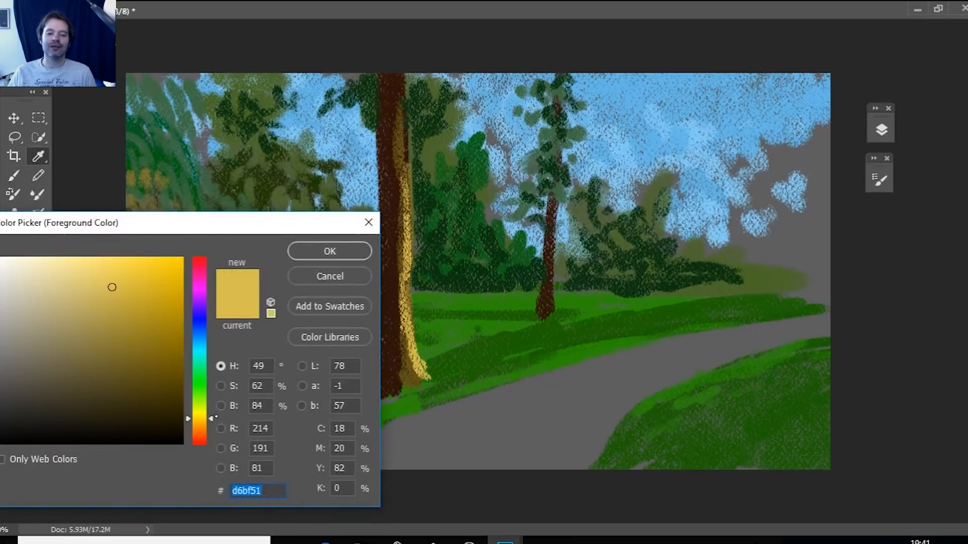
{"action": "left_click", "coordinate": [209, 438]}
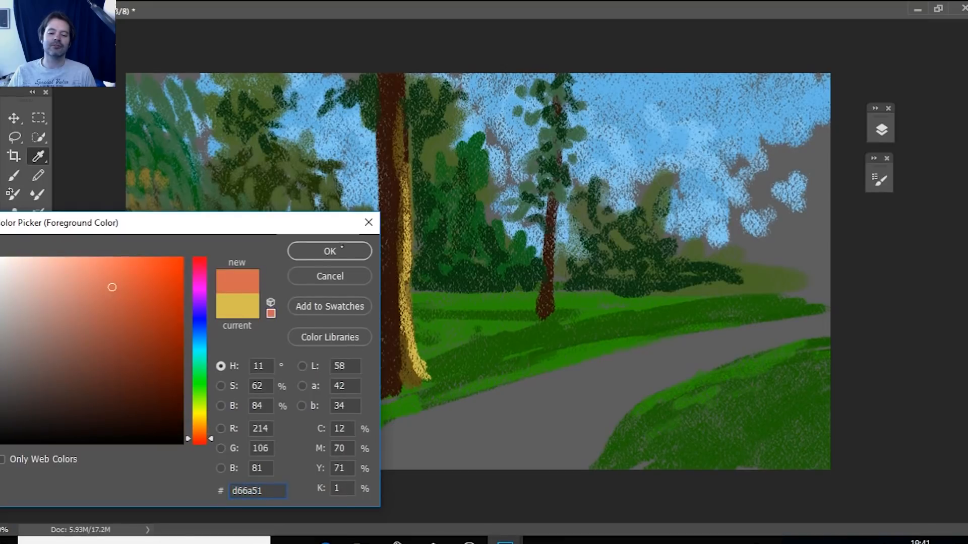
{"action": "left_click", "coordinate": [343, 248]}
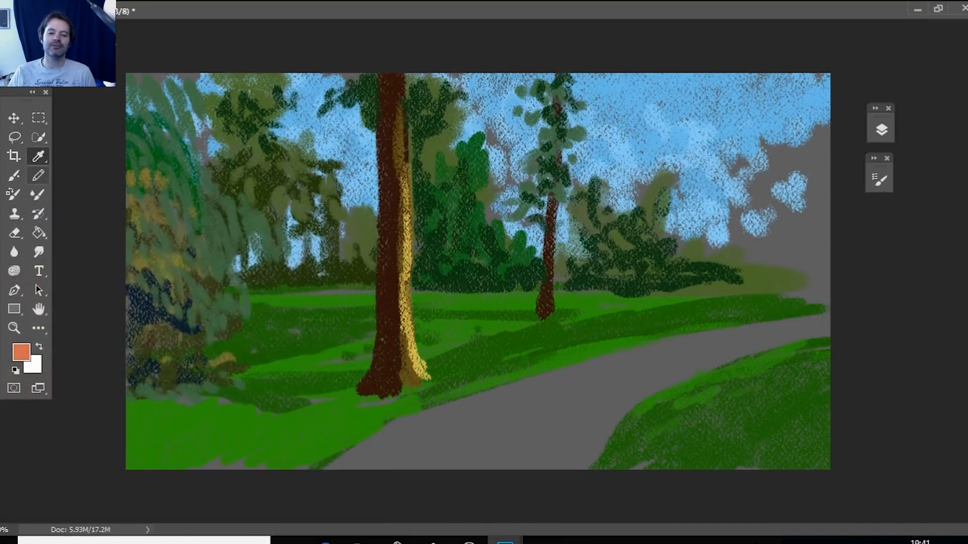
{"action": "left_click", "coordinate": [14, 175]}
{"action": "mouse_move", "coordinate": [403, 336]}
{"action": "left_mouse_down"}
{"action": "mouse_move", "coordinate": [422, 376]}
{"action": "mouse_move", "coordinate": [404, 297]}
{"action": "mouse_move", "coordinate": [399, 123]}
{"action": "left_mouse_up"}
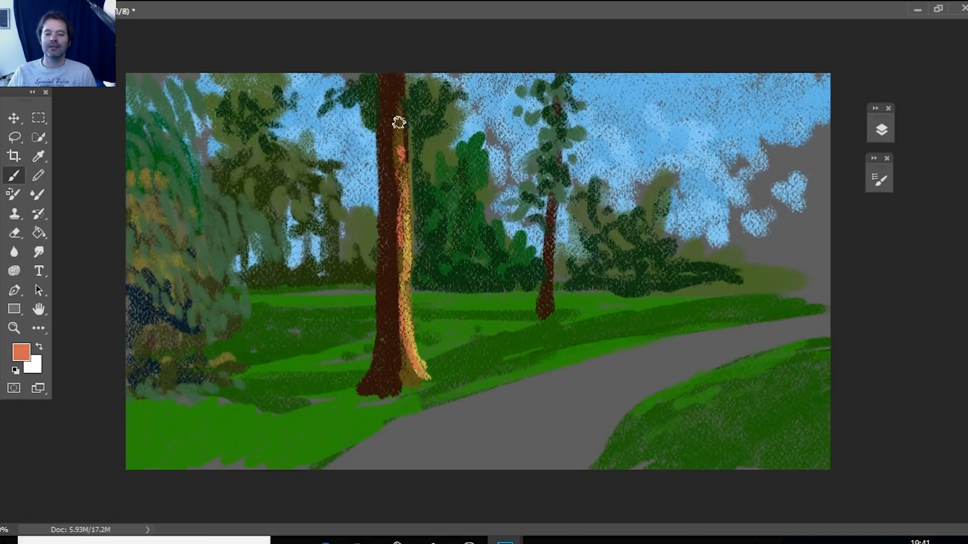
{"action": "mouse_move", "coordinate": [406, 362]}
{"action": "left_mouse_down"}
{"action": "mouse_move", "coordinate": [419, 385]}
{"action": "mouse_move", "coordinate": [403, 377]}
{"action": "mouse_move", "coordinate": [400, 391]}
{"action": "left_mouse_up"}
{"action": "mouse_move", "coordinate": [549, 305]}
{"action": "left_mouse_down"}
{"action": "mouse_move", "coordinate": [551, 273]}
{"action": "mouse_move", "coordinate": [550, 305]}
{"action": "left_mouse_up"}
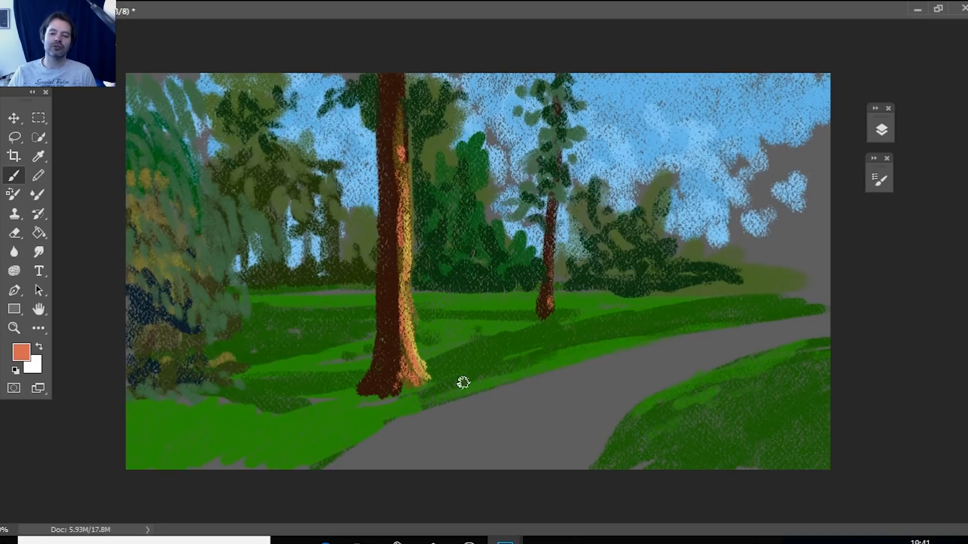
Sample ochre from the thick trunk's lit side and brush a highlight along the right edge of the thin trunk's lower part.
{"action": "key", "text": "i"}
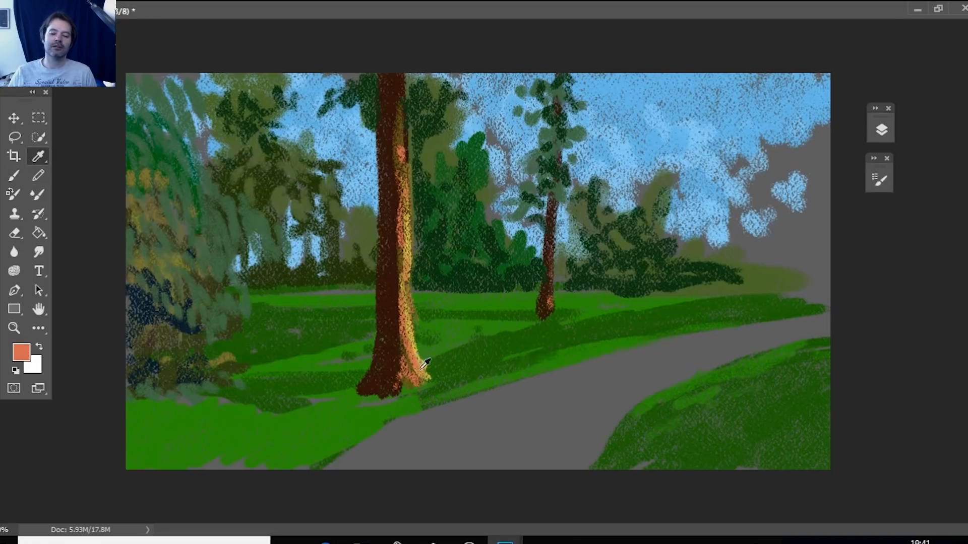
{"action": "left_click", "coordinate": [410, 326]}
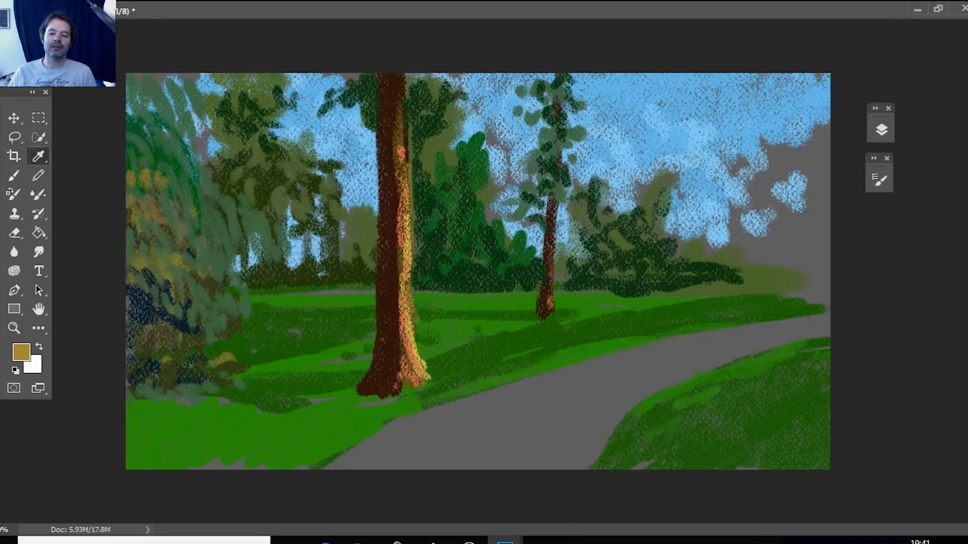
{"action": "left_click", "coordinate": [14, 175]}
{"action": "left_click_drag", "start_coordinate": [551, 262], "coordinate": [553, 308]}
{"action": "left_click_drag", "start_coordinate": [552, 276], "coordinate": [551, 315]}
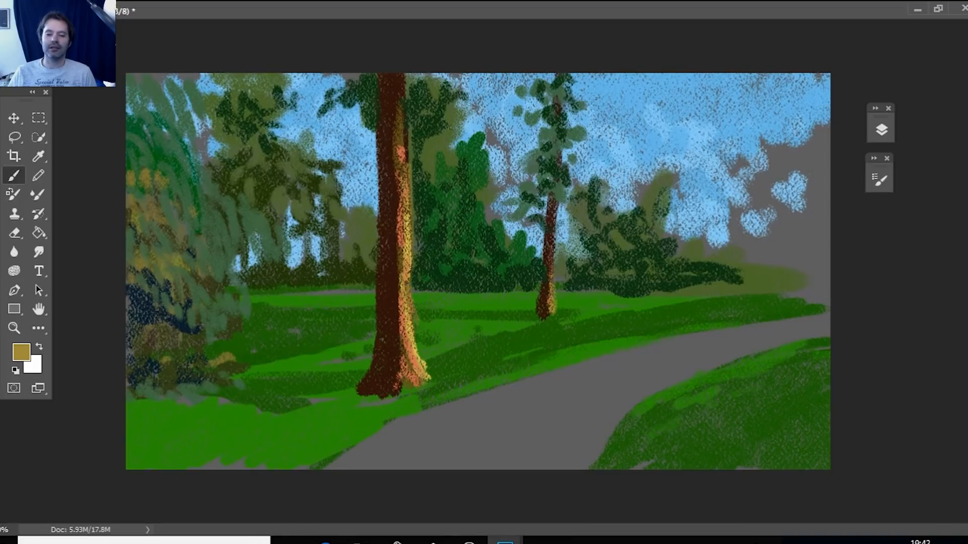
Set the foreground color to a medium reddish brown and brush it over the shaded bark of the thick trunk.
{"action": "left_click", "coordinate": [21, 352]}
{"action": "left_click", "coordinate": [391, 322]}
{"action": "mouse_move", "coordinate": [147, 427]}
{"action": "left_mouse_down"}
{"action": "mouse_move", "coordinate": [145, 382]}
{"action": "mouse_move", "coordinate": [155, 372]}
{"action": "left_mouse_up"}
{"action": "left_click", "coordinate": [127, 370]}
{"action": "left_click", "coordinate": [329, 251]}
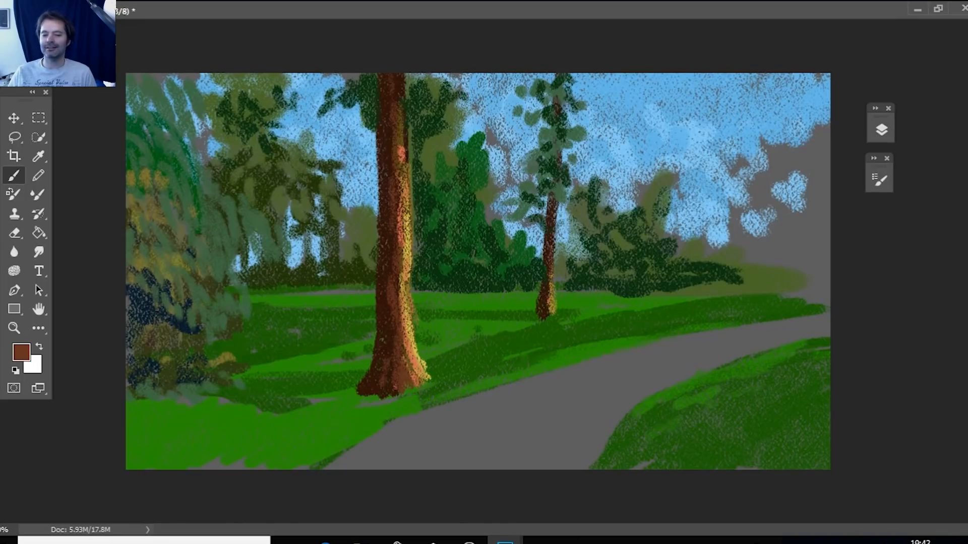
Set the foreground color to a very dark brown.
{"action": "left_click", "coordinate": [22, 352]}
{"action": "mouse_move", "coordinate": [132, 384]}
{"action": "left_mouse_down"}
{"action": "mouse_move", "coordinate": [168, 389]}
{"action": "mouse_move", "coordinate": [175, 413]}
{"action": "left_mouse_up"}
{"action": "left_click", "coordinate": [329, 251]}
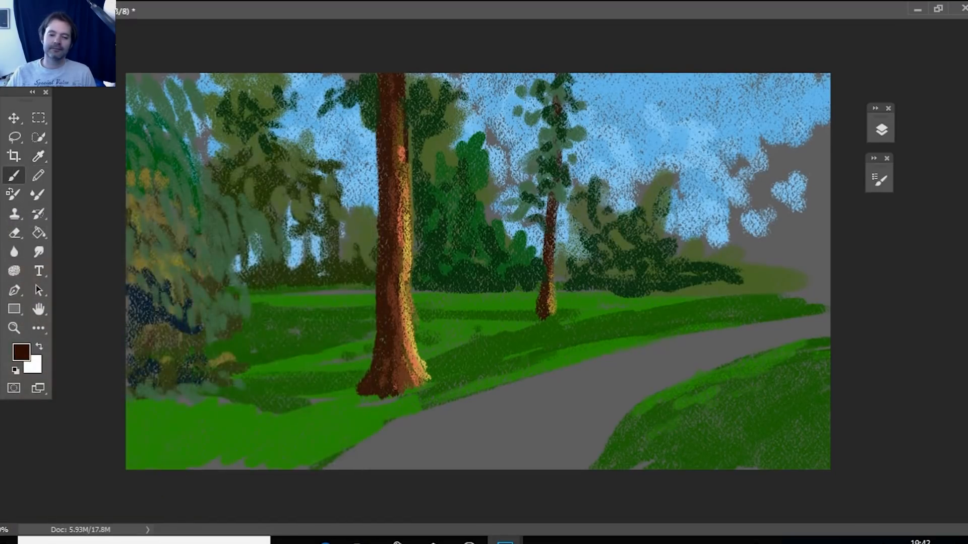
Add a new layer above Layer 3 and open the brush settings.
{"action": "left_click", "coordinate": [881, 130]}
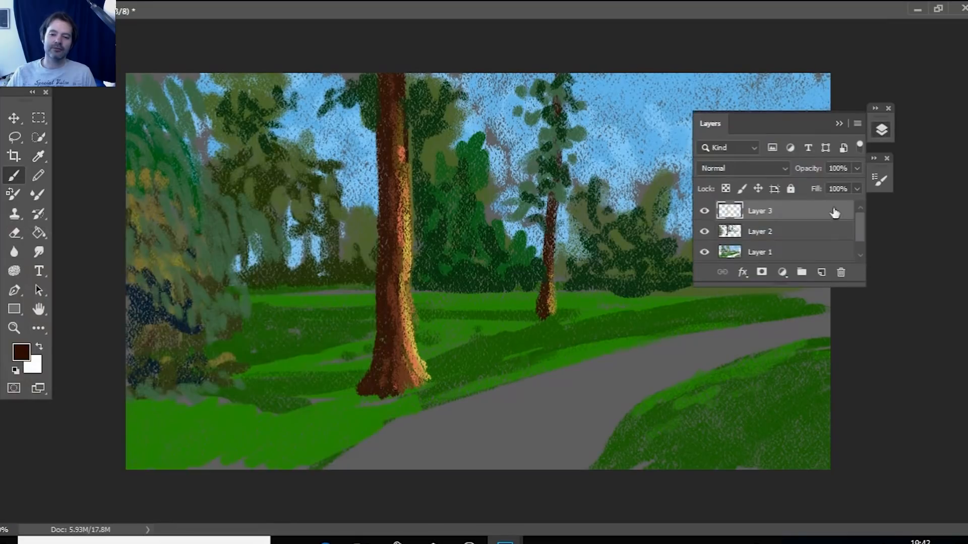
{"action": "left_click", "coordinate": [823, 272]}
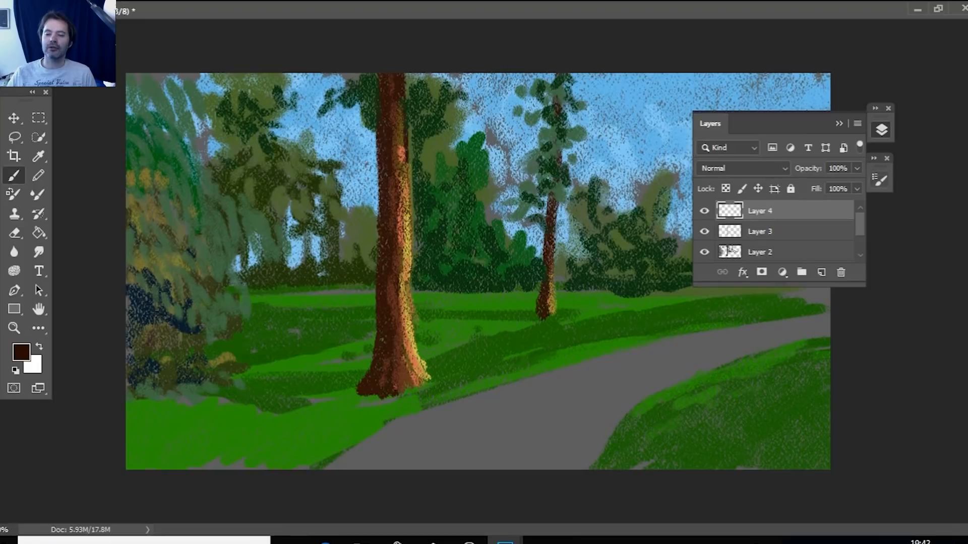
{"action": "left_click", "coordinate": [881, 180]}
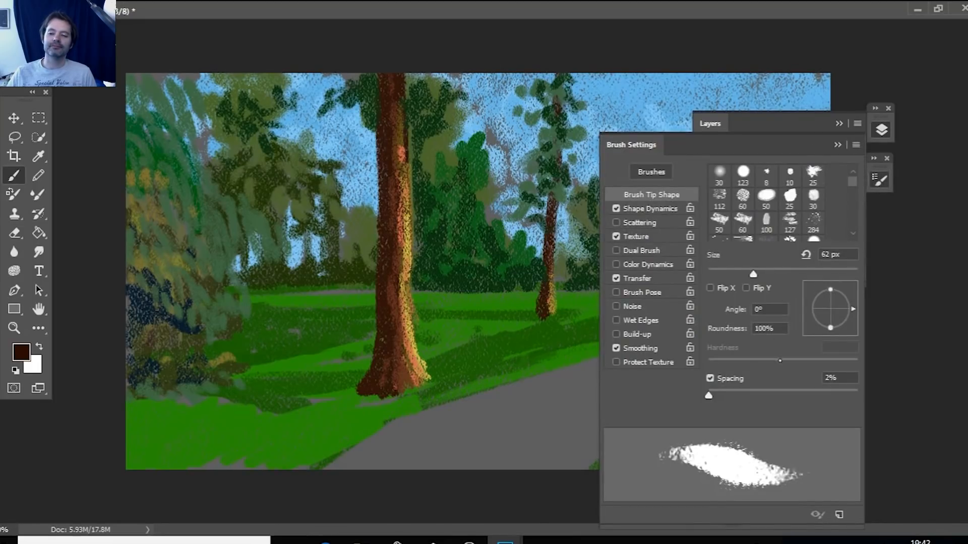
Set the brush size to 23 px and paint the first thin dark brown branches on both sides of the thick trunk's upper part.
{"action": "left_click", "coordinate": [724, 272]}
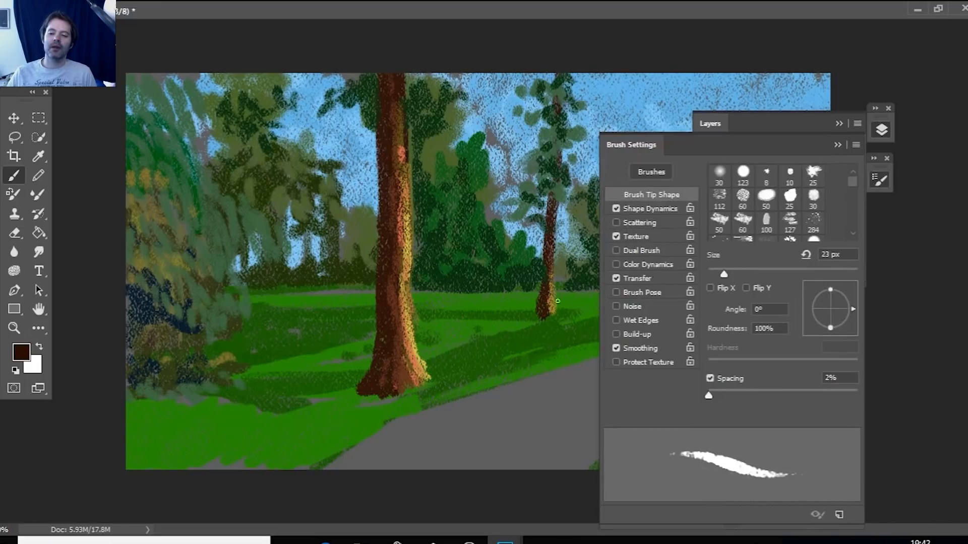
{"action": "left_click_drag", "start_coordinate": [463, 422], "coordinate": [493, 416]}
{"action": "left_click", "coordinate": [837, 146]}
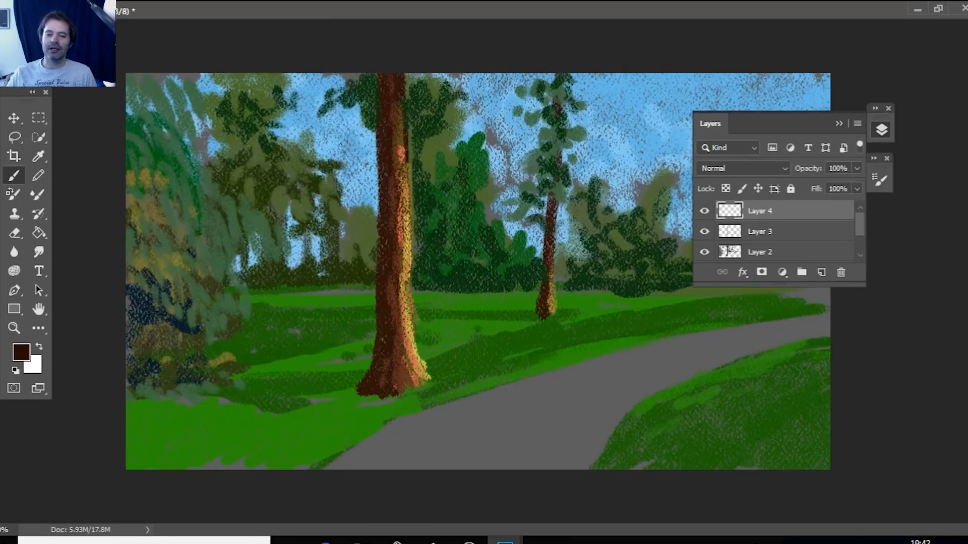
{"action": "mouse_move", "coordinate": [346, 74]}
{"action": "left_mouse_down"}
{"action": "mouse_move", "coordinate": [361, 111]}
{"action": "mouse_move", "coordinate": [455, 92]}
{"action": "left_mouse_up"}
{"action": "left_click_drag", "start_coordinate": [409, 127], "coordinate": [486, 94]}
{"action": "left_click_drag", "start_coordinate": [415, 97], "coordinate": [440, 81]}
{"action": "left_click_drag", "start_coordinate": [298, 85], "coordinate": [373, 153]}
{"action": "mouse_move", "coordinate": [316, 75]}
{"action": "left_mouse_down"}
{"action": "mouse_move", "coordinate": [330, 128]}
{"action": "mouse_move", "coordinate": [370, 117]}
{"action": "left_mouse_up"}
{"action": "left_click_drag", "start_coordinate": [424, 143], "coordinate": [488, 120]}
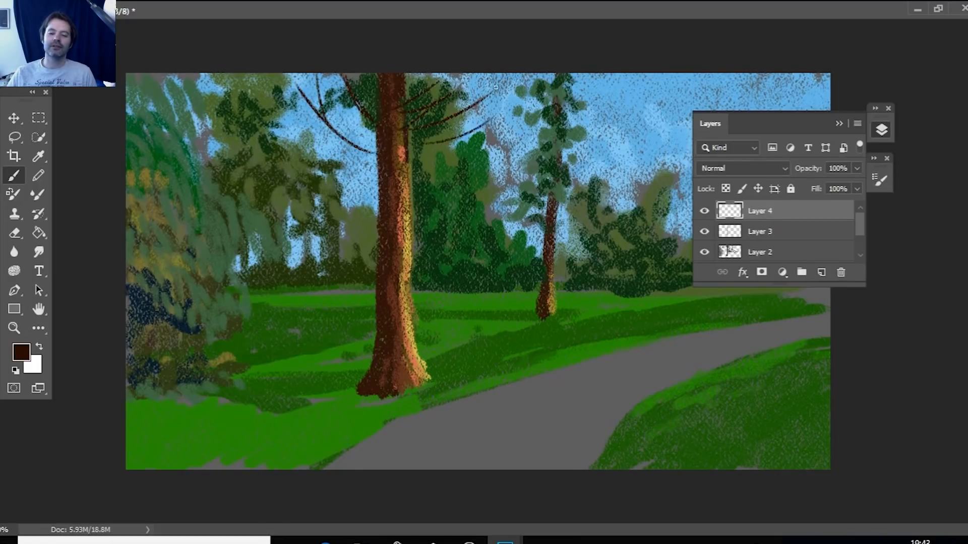
Fill out the thick trunk's crown with more long, curved dark brown branches spreading outward on both sides.
{"action": "mouse_move", "coordinate": [376, 174]}
{"action": "left_mouse_down"}
{"action": "mouse_move", "coordinate": [299, 121]}
{"action": "mouse_move", "coordinate": [372, 132]}
{"action": "left_mouse_up"}
{"action": "left_click_drag", "start_coordinate": [312, 132], "coordinate": [375, 137]}
{"action": "left_click_drag", "start_coordinate": [404, 103], "coordinate": [534, 80]}
{"action": "left_click_drag", "start_coordinate": [395, 117], "coordinate": [526, 101]}
{"action": "left_click_drag", "start_coordinate": [472, 73], "coordinate": [406, 102]}
{"action": "left_click_drag", "start_coordinate": [316, 74], "coordinate": [376, 112]}
{"action": "left_click_drag", "start_coordinate": [275, 92], "coordinate": [375, 133]}
{"action": "left_click_drag", "start_coordinate": [251, 93], "coordinate": [323, 125]}
{"action": "left_click_drag", "start_coordinate": [311, 81], "coordinate": [375, 101]}
{"action": "left_click_drag", "start_coordinate": [412, 146], "coordinate": [512, 112]}
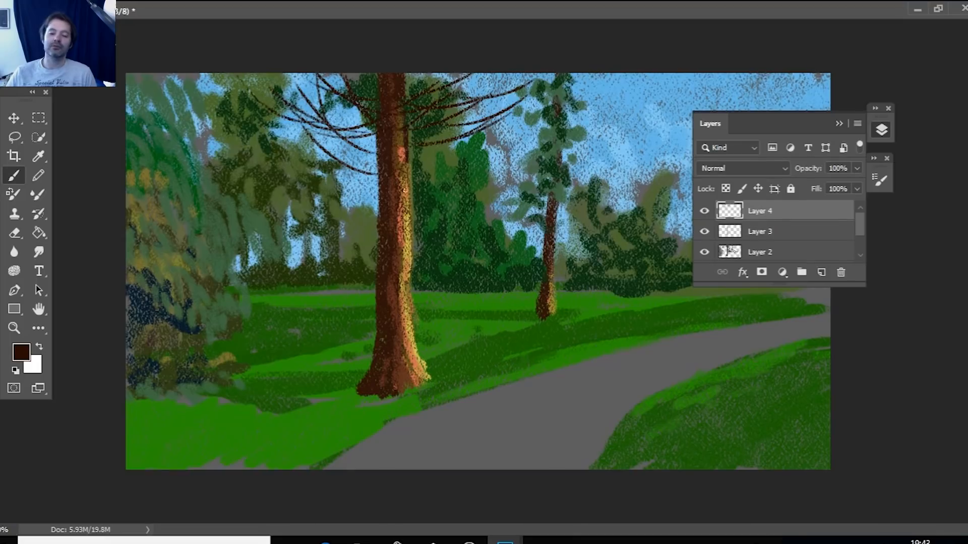
Paint small dark twigs on the thin tree and a few sparser branches lower on both sides of the thick trunk.
{"action": "left_click_drag", "start_coordinate": [543, 109], "coordinate": [496, 74]}
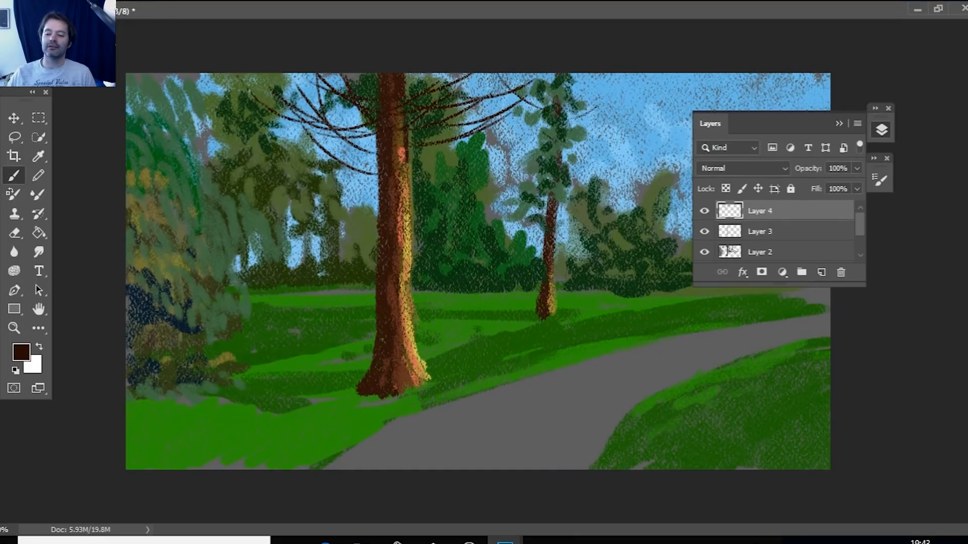
{"action": "mouse_move", "coordinate": [557, 180]}
{"action": "left_mouse_down"}
{"action": "mouse_move", "coordinate": [581, 164]}
{"action": "mouse_move", "coordinate": [585, 141]}
{"action": "left_mouse_up"}
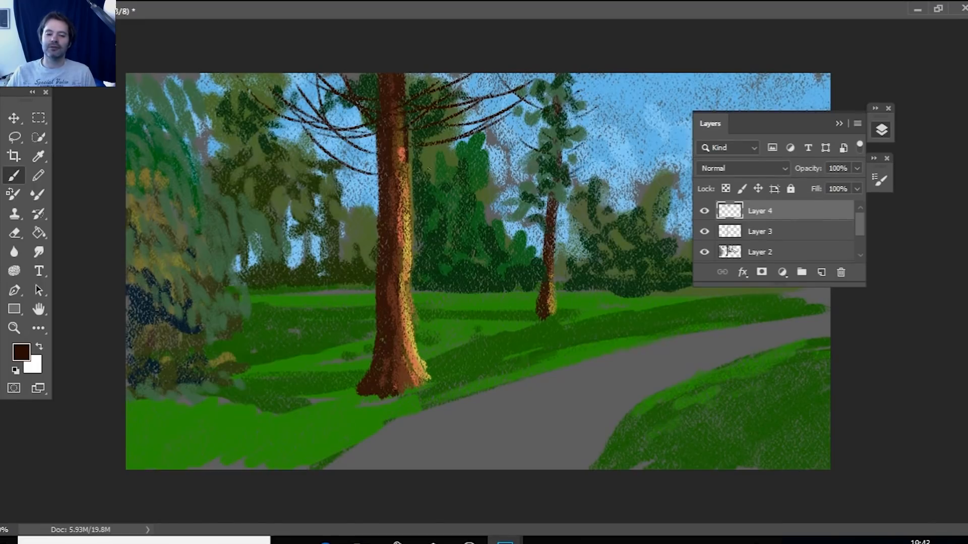
{"action": "left_click_drag", "start_coordinate": [376, 230], "coordinate": [334, 170]}
{"action": "left_click_drag", "start_coordinate": [432, 213], "coordinate": [466, 184]}
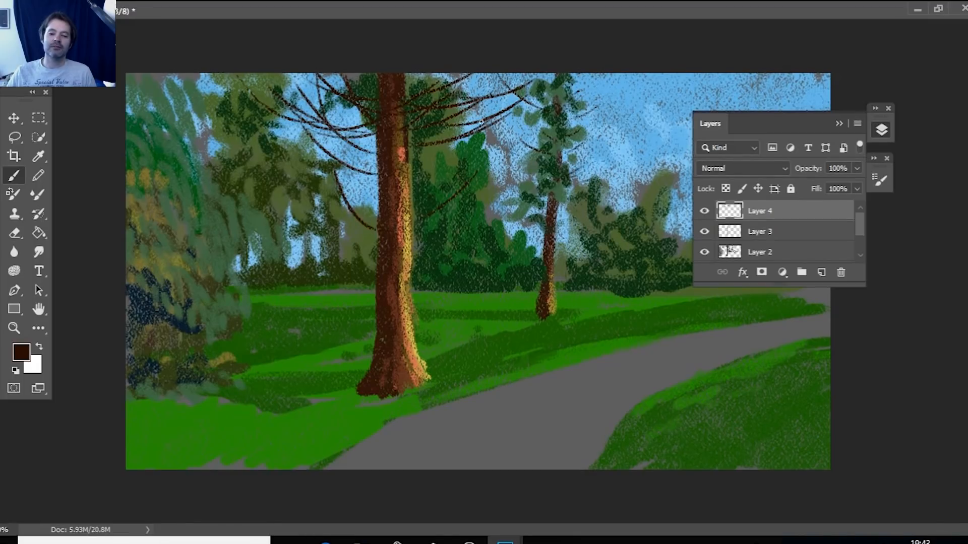
{"action": "left_click_drag", "start_coordinate": [376, 178], "coordinate": [282, 197]}
{"action": "left_click_drag", "start_coordinate": [362, 140], "coordinate": [269, 115]}
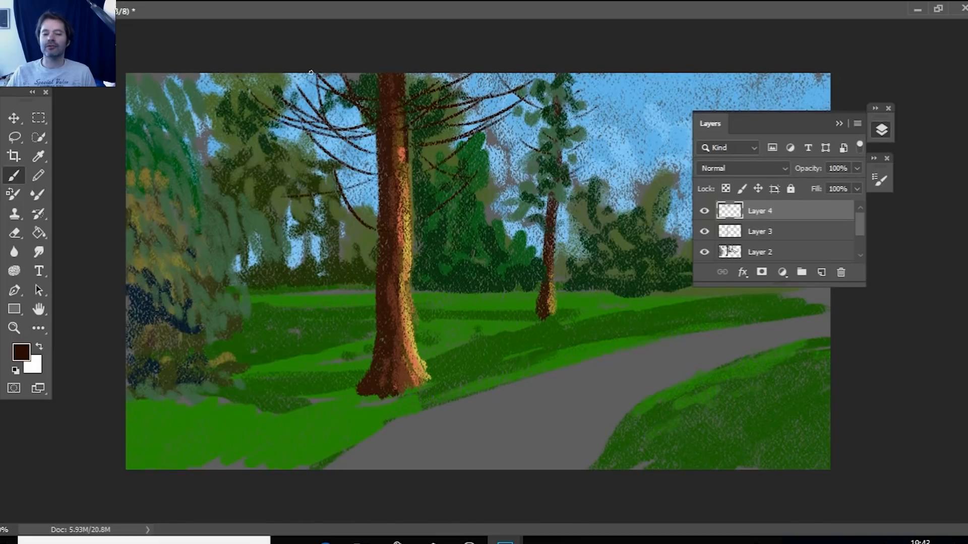
Paint thin dark brown branches through the large bush at the canvas's left edge.
{"action": "mouse_move", "coordinate": [130, 284]}
{"action": "left_mouse_down"}
{"action": "mouse_move", "coordinate": [173, 248]}
{"action": "mouse_move", "coordinate": [213, 242]}
{"action": "left_mouse_up"}
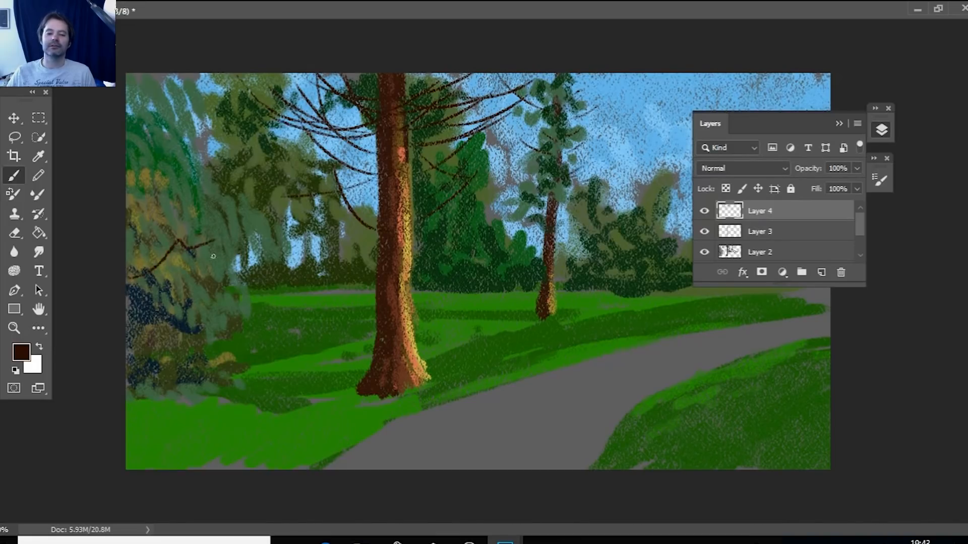
{"action": "left_click_drag", "start_coordinate": [172, 293], "coordinate": [208, 285]}
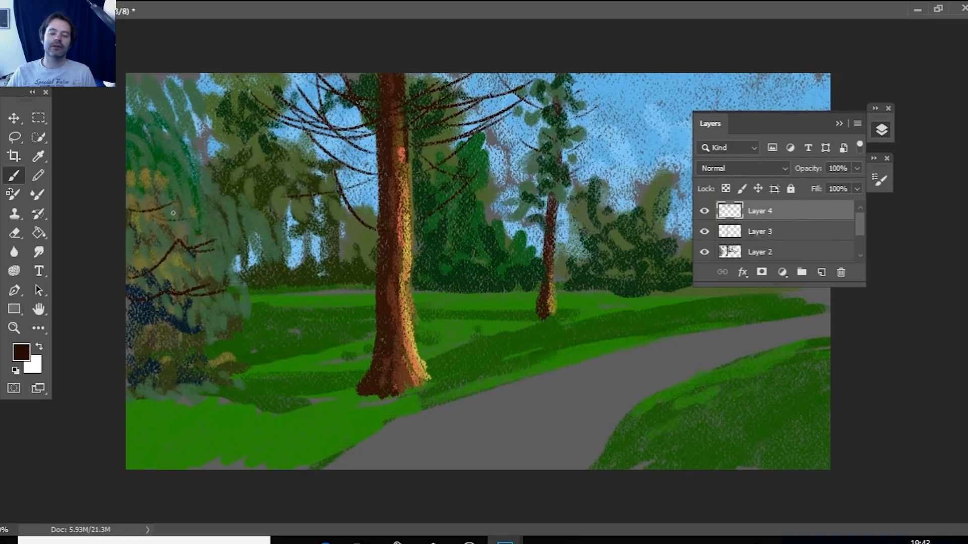
{"action": "left_click_drag", "start_coordinate": [207, 303], "coordinate": [151, 335]}
{"action": "left_click_drag", "start_coordinate": [219, 330], "coordinate": [192, 341]}
{"action": "left_click_drag", "start_coordinate": [126, 172], "coordinate": [182, 152]}
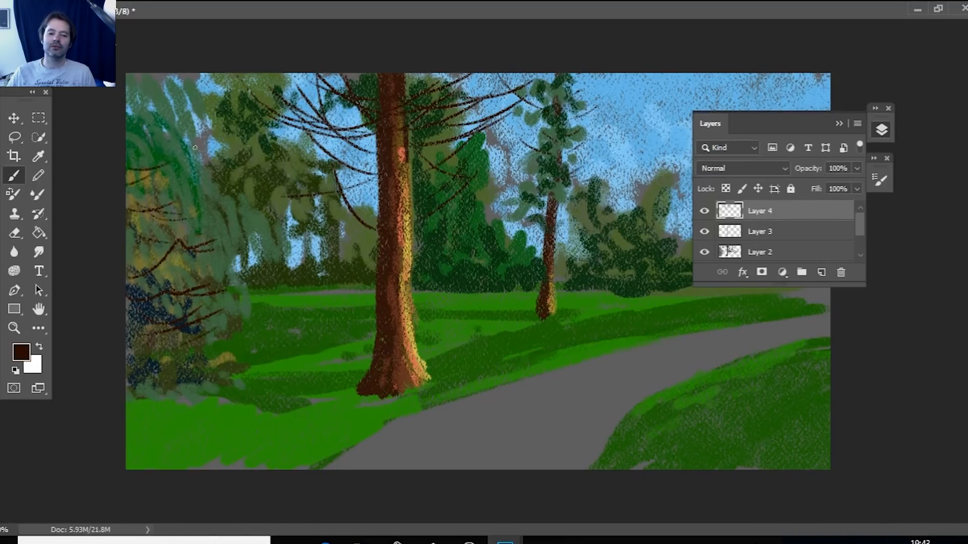
Sample a dark green from the background foliage behind the thick trunk and set the brush size to 53 px.
{"action": "left_click", "coordinate": [39, 156]}
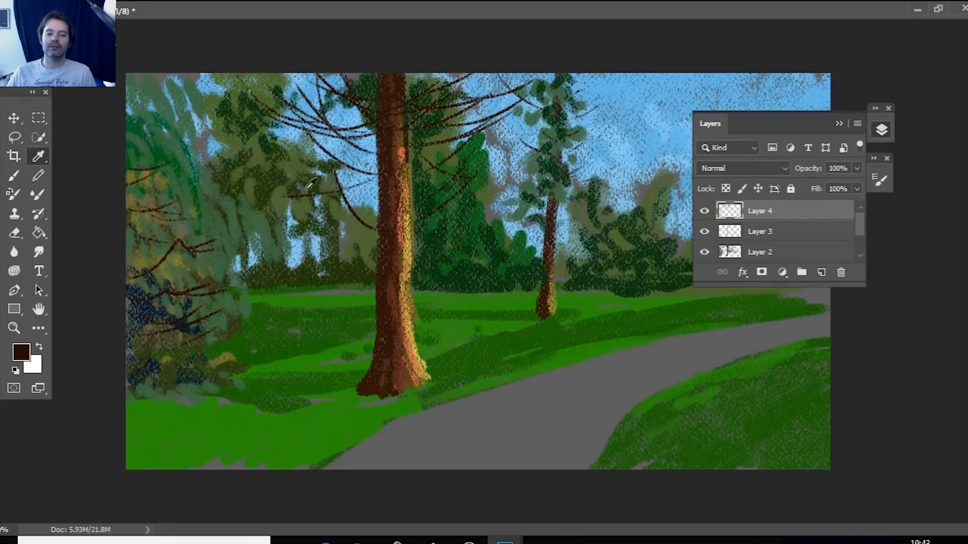
{"action": "left_click", "coordinate": [471, 270]}
{"action": "key", "text": "b"}
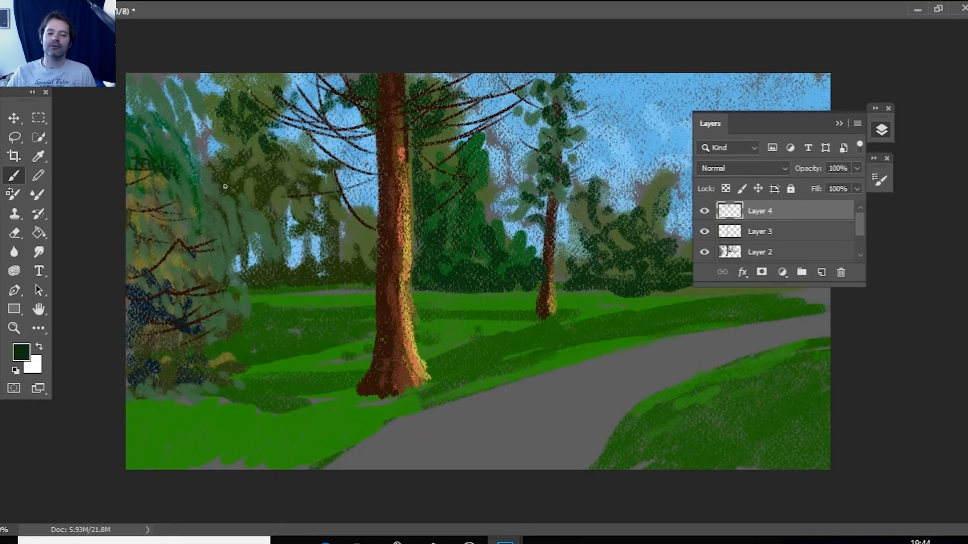
{"action": "left_click", "coordinate": [879, 179]}
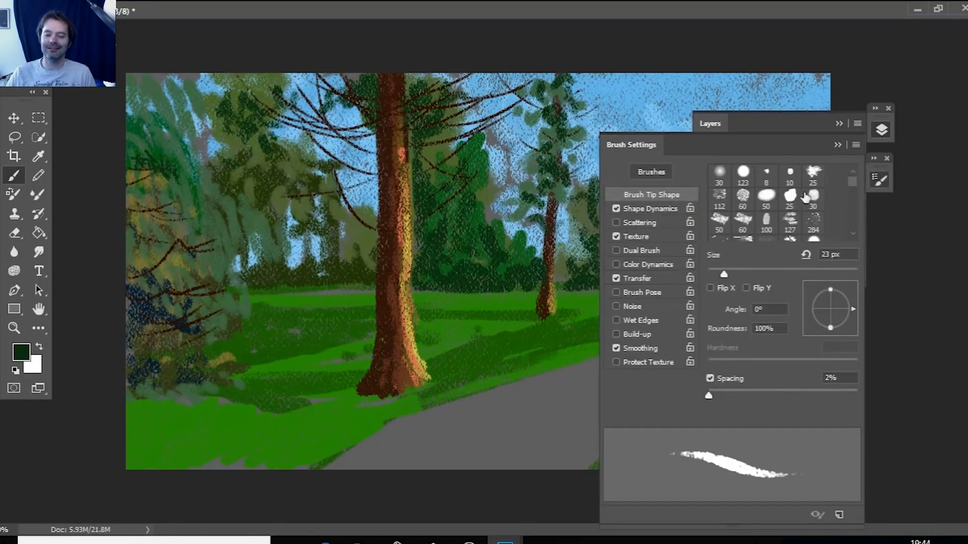
{"action": "left_click", "coordinate": [747, 268]}
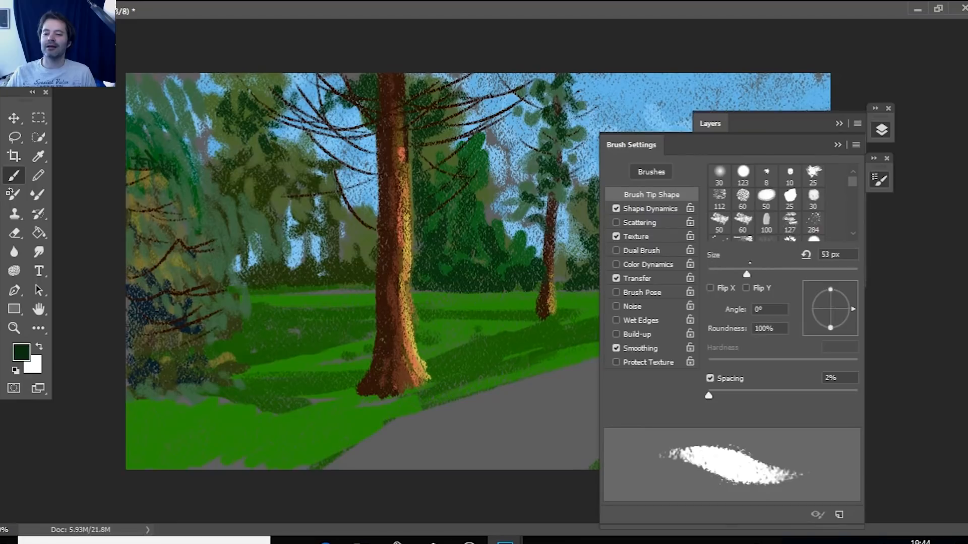
{"action": "left_click", "coordinate": [837, 144]}
{"action": "left_click", "coordinate": [838, 124]}
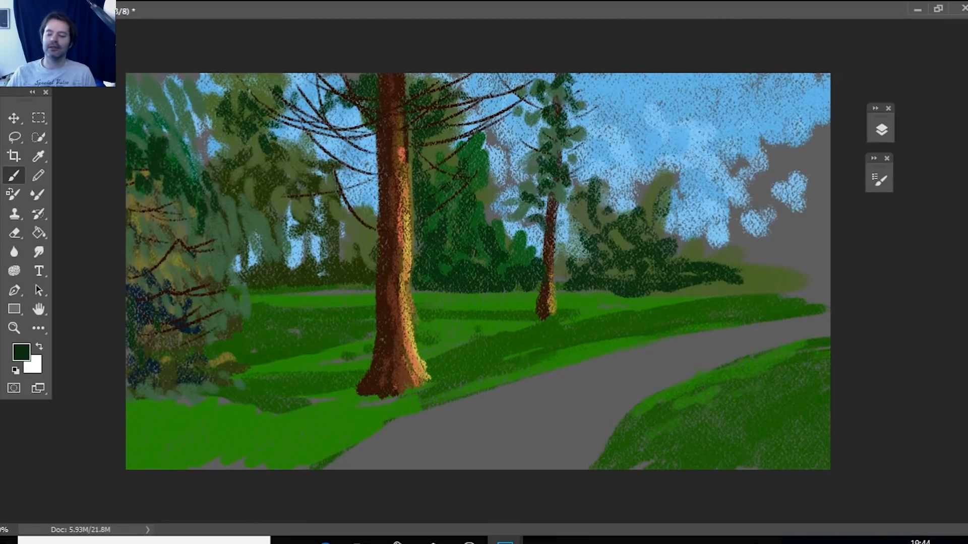
Paint a long dark green shadow across the grass from the thick trunk's base to the canvas's left edge.
{"action": "left_click_drag", "start_coordinate": [375, 377], "coordinate": [226, 431]}
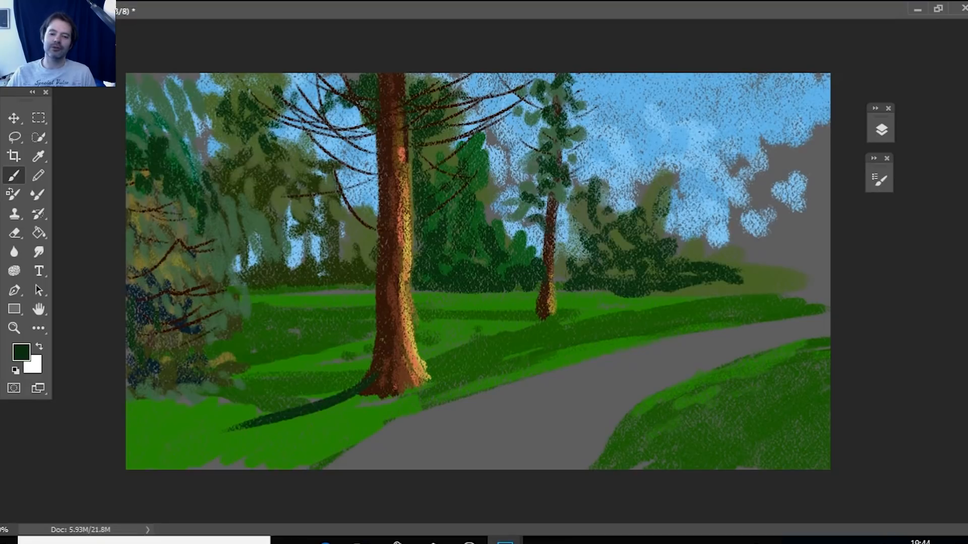
{"action": "left_click_drag", "start_coordinate": [362, 388], "coordinate": [114, 434]}
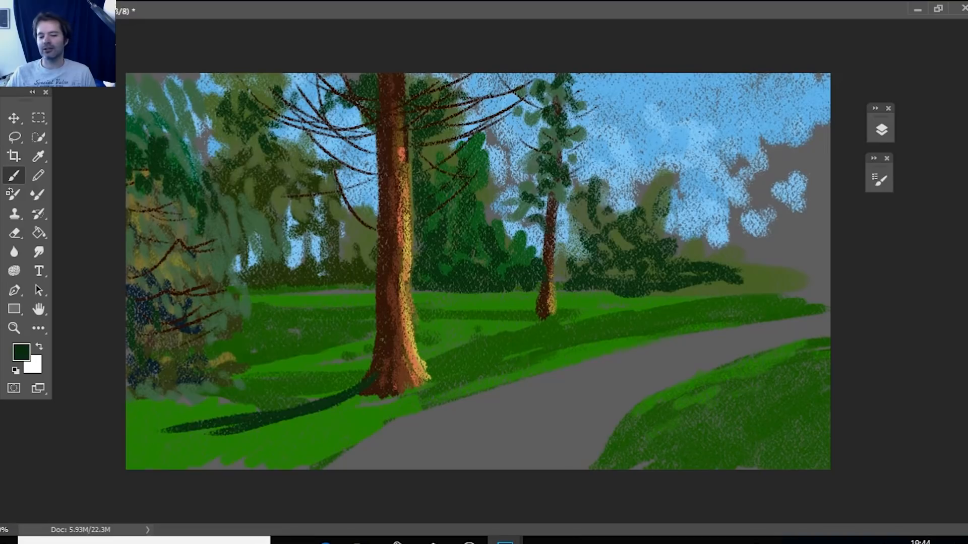
{"action": "left_click_drag", "start_coordinate": [211, 434], "coordinate": [295, 445]}
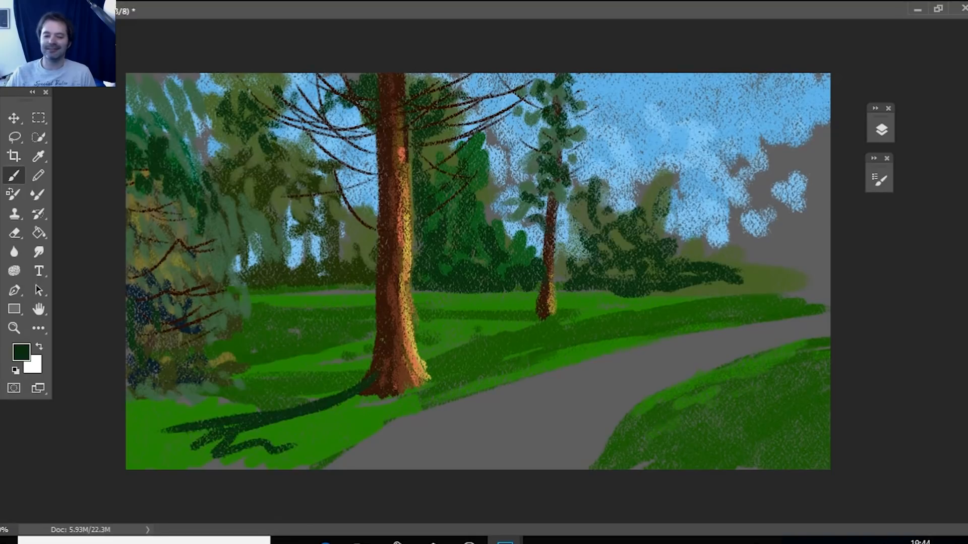
{"action": "key", "text": "ctrl+z"}
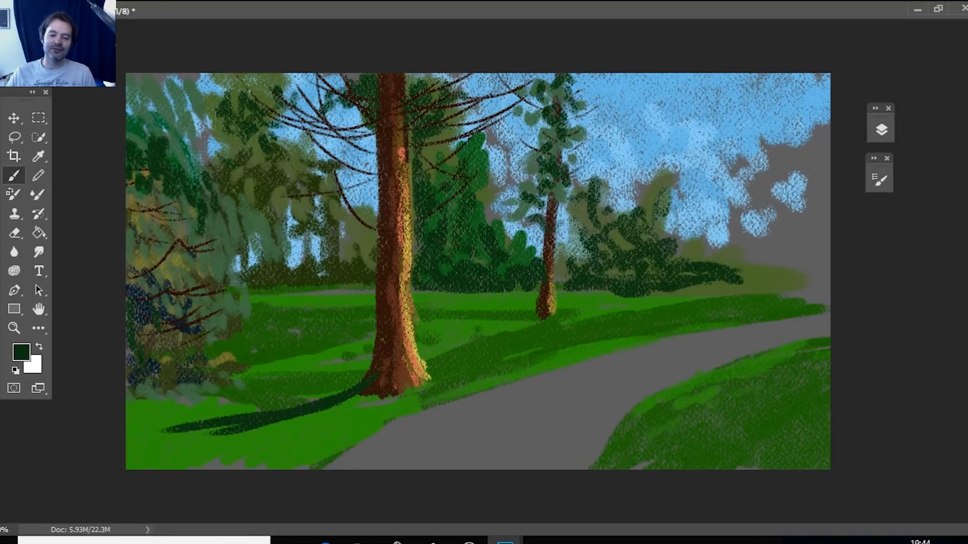
{"action": "left_click_drag", "start_coordinate": [371, 396], "coordinate": [260, 425]}
{"action": "mouse_move", "coordinate": [186, 441]}
{"action": "left_mouse_down"}
{"action": "mouse_move", "coordinate": [225, 423]}
{"action": "mouse_move", "coordinate": [129, 438]}
{"action": "left_mouse_up"}
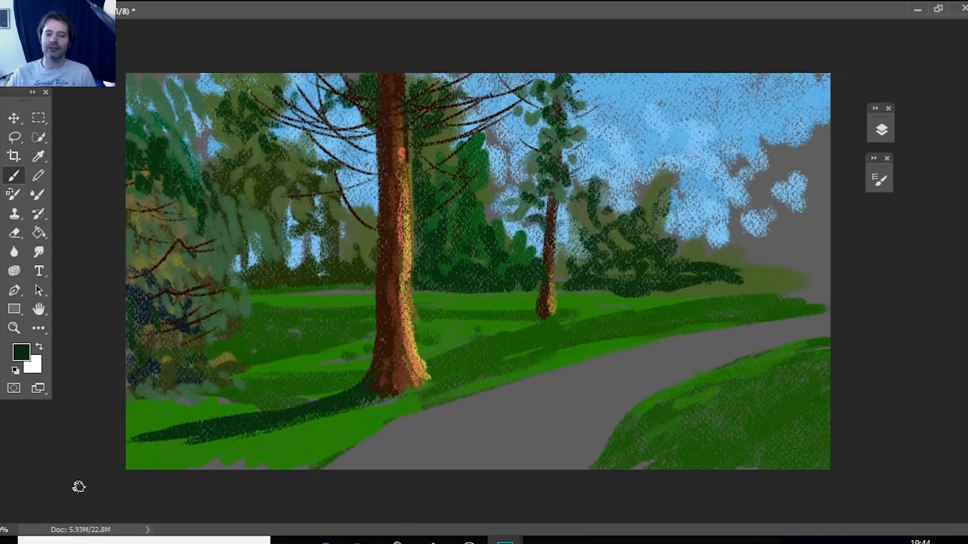
Paint a broad dark green shadow on the grass strip along the path, from the thick trunk's base toward the right.
{"action": "left_click_drag", "start_coordinate": [432, 371], "coordinate": [594, 339]}
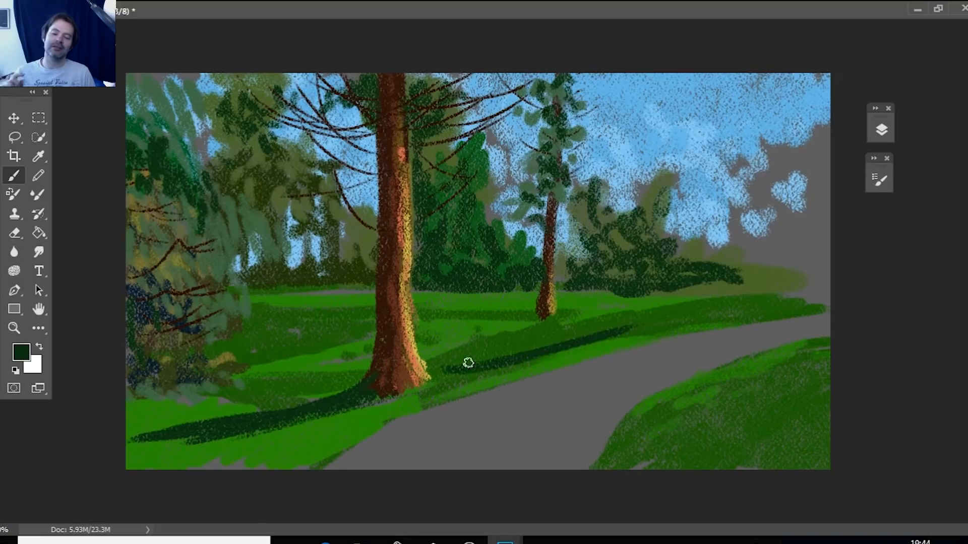
{"action": "mouse_move", "coordinate": [527, 350]}
{"action": "left_mouse_down"}
{"action": "mouse_move", "coordinate": [660, 318]}
{"action": "mouse_move", "coordinate": [542, 342]}
{"action": "mouse_move", "coordinate": [433, 387]}
{"action": "left_mouse_up"}
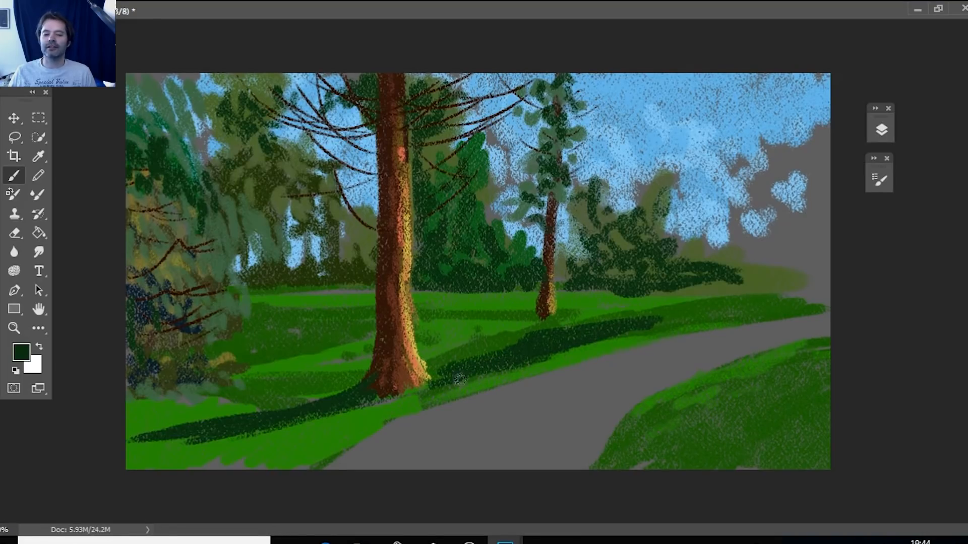
{"action": "left_click_drag", "start_coordinate": [433, 394], "coordinate": [328, 434]}
{"action": "mouse_move", "coordinate": [393, 421]}
{"action": "left_mouse_down"}
{"action": "mouse_move", "coordinate": [457, 389]}
{"action": "mouse_move", "coordinate": [624, 341]}
{"action": "left_mouse_up"}
{"action": "mouse_move", "coordinate": [519, 377]}
{"action": "left_mouse_down"}
{"action": "mouse_move", "coordinate": [741, 319]}
{"action": "mouse_move", "coordinate": [809, 316]}
{"action": "left_mouse_up"}
Paint dark green shadows across the middle of the field, from the thin trunk's base to the area behind the thick trunk.
{"action": "mouse_move", "coordinate": [556, 313]}
{"action": "left_mouse_down"}
{"action": "mouse_move", "coordinate": [467, 334]}
{"action": "mouse_move", "coordinate": [560, 322]}
{"action": "mouse_move", "coordinate": [428, 324]}
{"action": "left_mouse_up"}
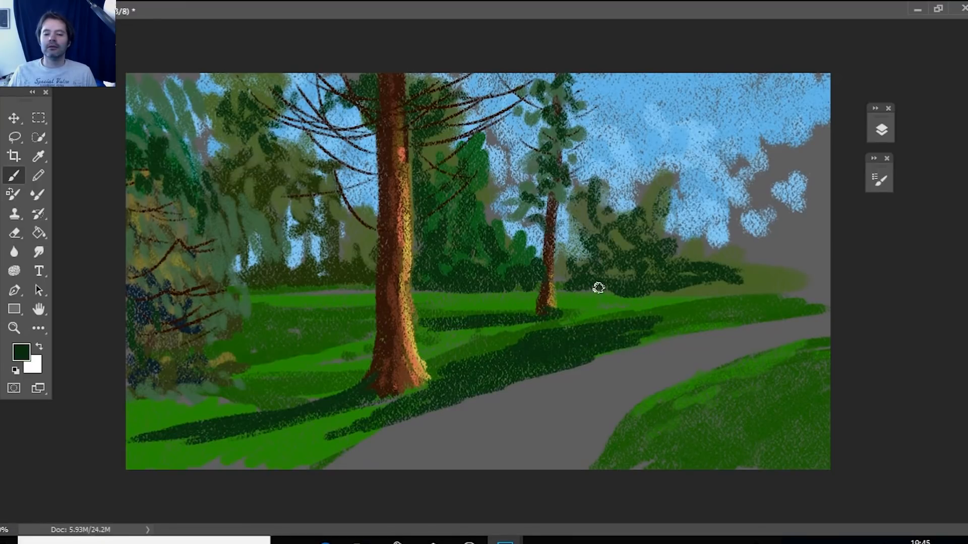
{"action": "left_click_drag", "start_coordinate": [260, 324], "coordinate": [350, 331]}
{"action": "left_click_drag", "start_coordinate": [263, 324], "coordinate": [368, 321]}
{"action": "mouse_move", "coordinate": [451, 317]}
{"action": "left_mouse_down"}
{"action": "mouse_move", "coordinate": [304, 335]}
{"action": "mouse_move", "coordinate": [372, 331]}
{"action": "left_mouse_up"}
{"action": "mouse_move", "coordinate": [290, 339]}
{"action": "left_mouse_down"}
{"action": "mouse_move", "coordinate": [354, 343]}
{"action": "mouse_move", "coordinate": [278, 344]}
{"action": "mouse_move", "coordinate": [271, 330]}
{"action": "mouse_move", "coordinate": [331, 310]}
{"action": "left_mouse_up"}
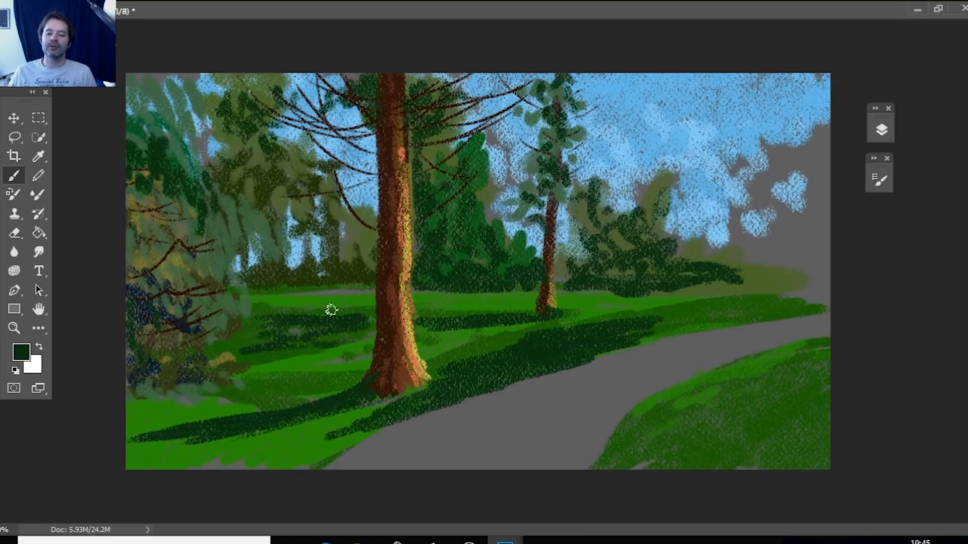
Darken the base of the background tree line with dark green strokes where it meets the field.
{"action": "left_click_drag", "start_coordinate": [270, 289], "coordinate": [361, 294]}
{"action": "left_click_drag", "start_coordinate": [360, 294], "coordinate": [268, 293]}
{"action": "left_click_drag", "start_coordinate": [375, 283], "coordinate": [278, 289]}
{"action": "left_click_drag", "start_coordinate": [374, 292], "coordinate": [368, 293]}
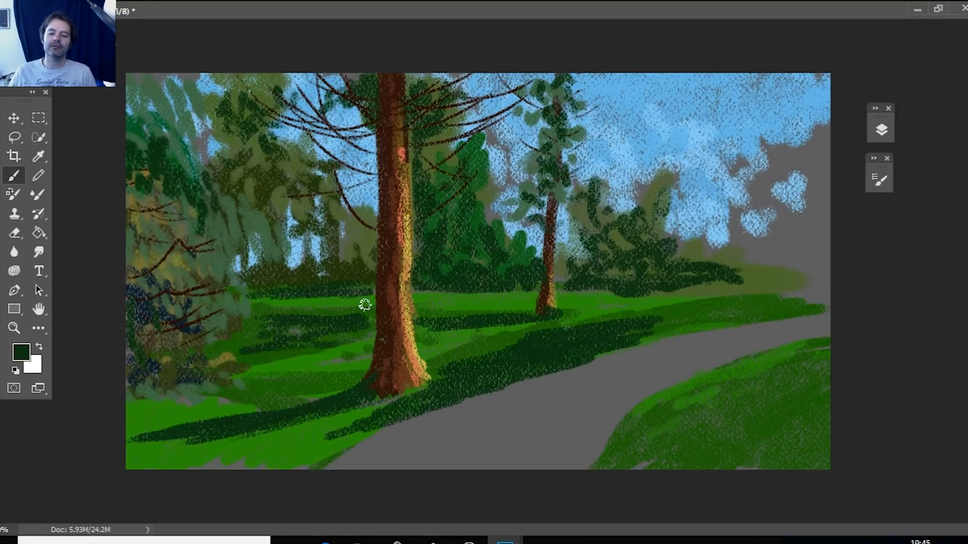
{"action": "mouse_move", "coordinate": [626, 292]}
{"action": "left_mouse_down"}
{"action": "mouse_move", "coordinate": [582, 292]}
{"action": "mouse_move", "coordinate": [692, 290]}
{"action": "left_mouse_up"}
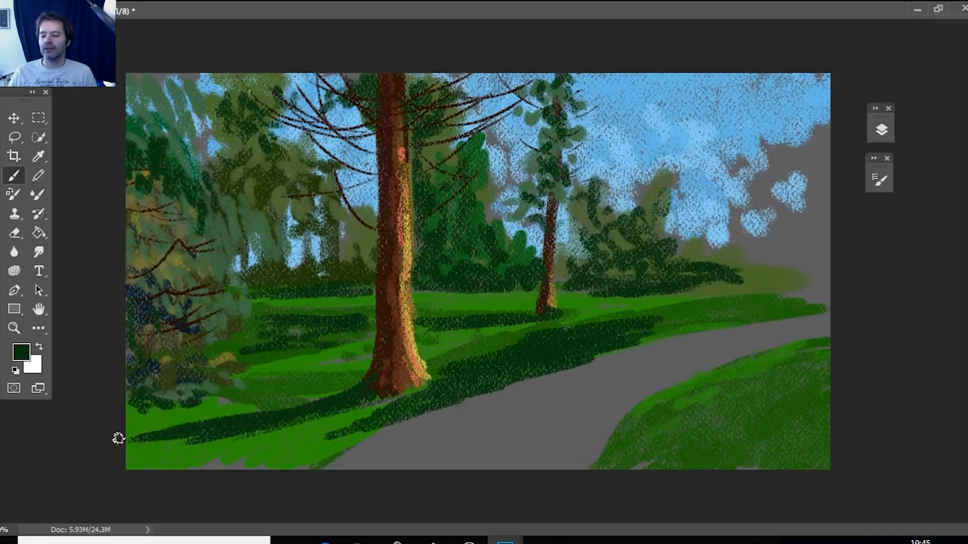
Set the foreground color to medium green #2a690b and dab grass texture over the bright foreground grass below the trunk's shadow.
{"action": "left_click", "coordinate": [21, 352]}
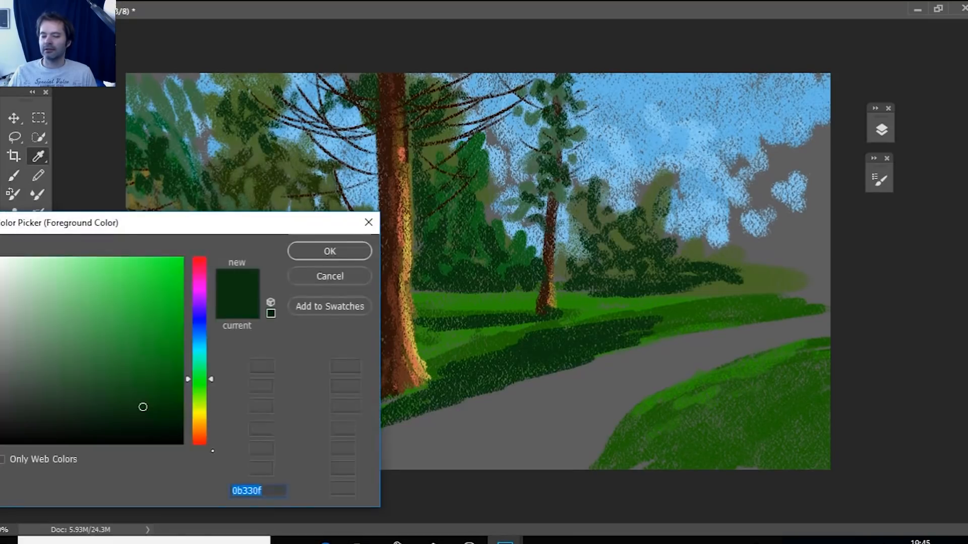
{"action": "left_click", "coordinate": [166, 368]}
{"action": "left_click_drag", "start_coordinate": [212, 379], "coordinate": [212, 391]}
{"action": "left_click", "coordinate": [329, 257]}
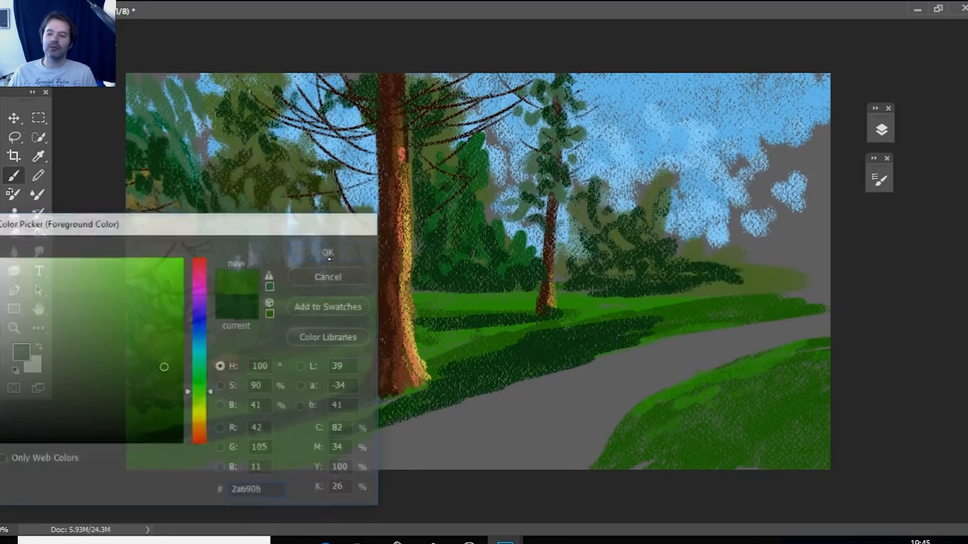
{"action": "mouse_move", "coordinate": [176, 434]}
{"action": "left_mouse_down"}
{"action": "mouse_move", "coordinate": [230, 431]}
{"action": "mouse_move", "coordinate": [183, 442]}
{"action": "mouse_move", "coordinate": [231, 440]}
{"action": "mouse_move", "coordinate": [225, 445]}
{"action": "mouse_move", "coordinate": [266, 438]}
{"action": "mouse_move", "coordinate": [248, 448]}
{"action": "mouse_move", "coordinate": [298, 436]}
{"action": "mouse_move", "coordinate": [310, 448]}
{"action": "mouse_move", "coordinate": [277, 459]}
{"action": "mouse_move", "coordinate": [191, 460]}
{"action": "mouse_move", "coordinate": [254, 462]}
{"action": "left_mouse_up"}
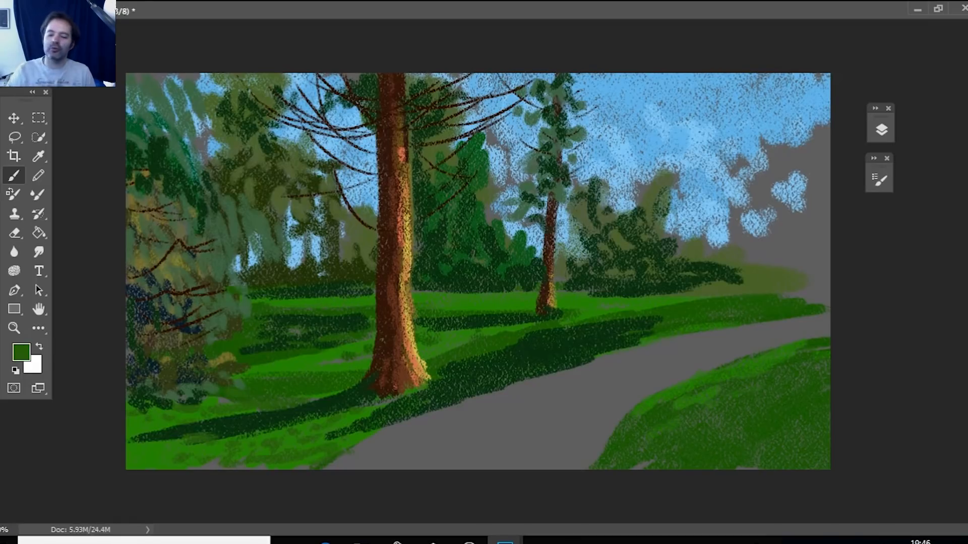
Add a new empty layer above Layer 4 for the grass highlights.
{"action": "left_click", "coordinate": [39, 156]}
{"action": "left_click", "coordinate": [21, 352]}
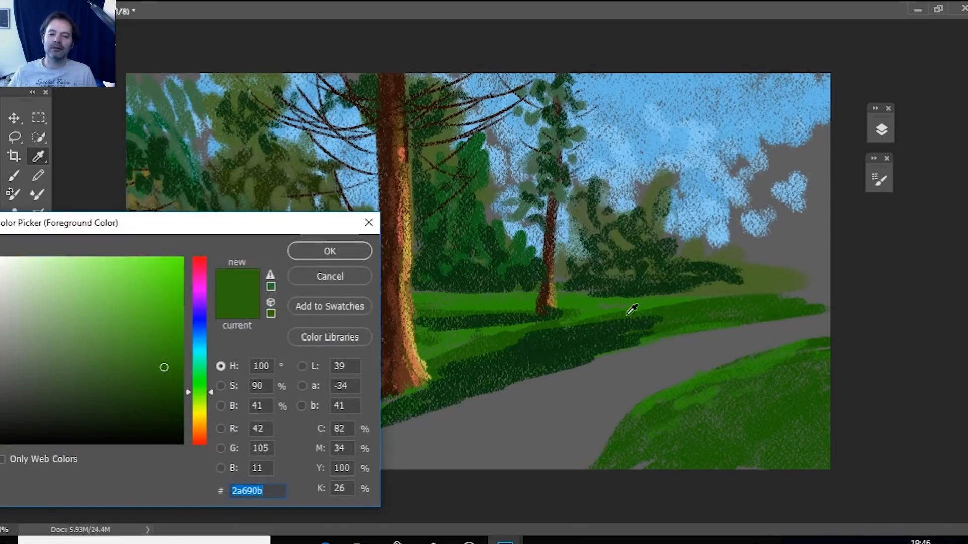
{"action": "left_click", "coordinate": [881, 130]}
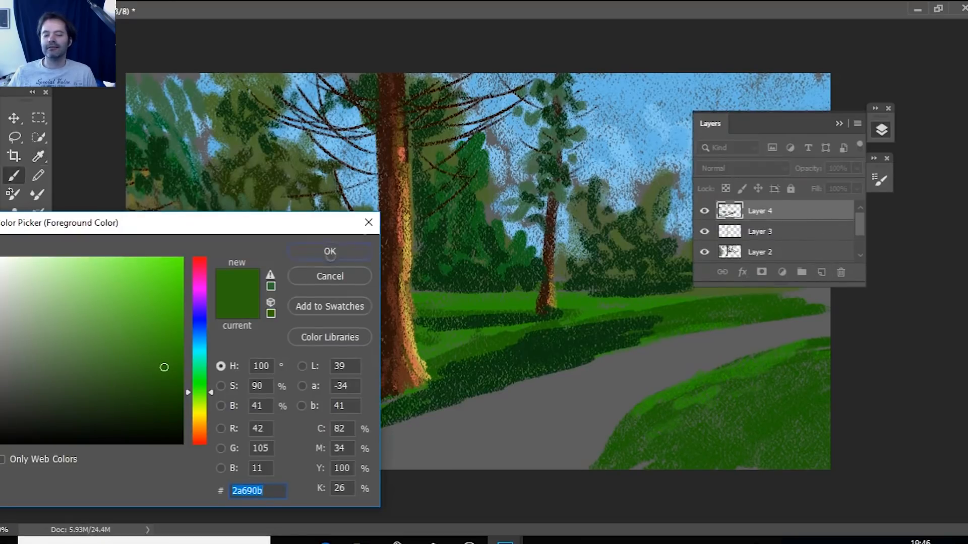
{"action": "left_click", "coordinate": [311, 258]}
{"action": "left_click", "coordinate": [821, 273]}
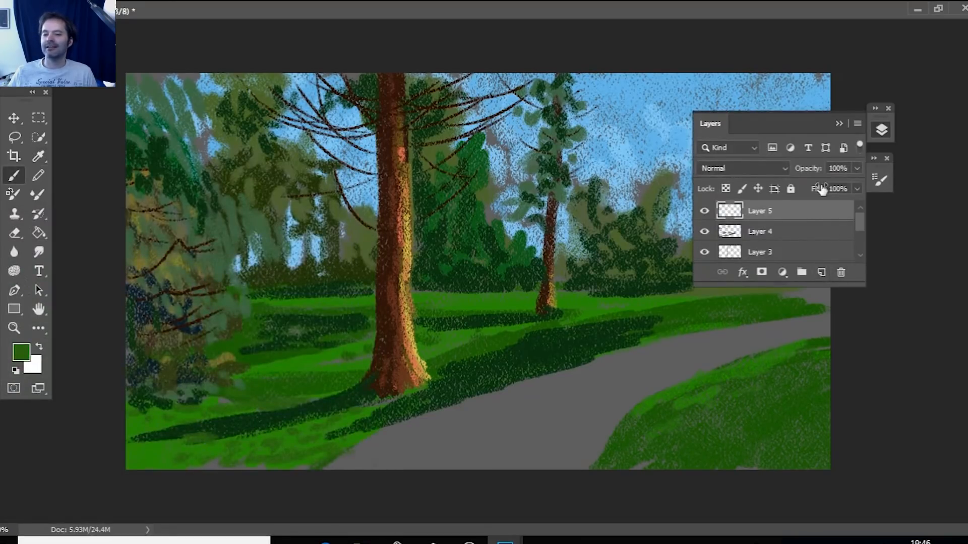
Set the foreground color to bright yellow-green and paint thin sunlit patches across the far field, from the background bushes past the thin trunk.
{"action": "left_click", "coordinate": [19, 352]}
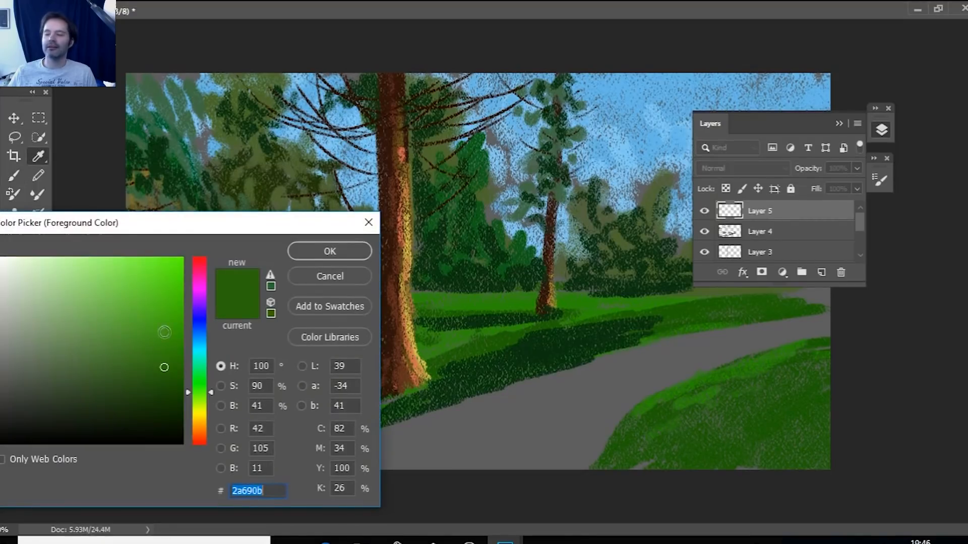
{"action": "left_click", "coordinate": [210, 403]}
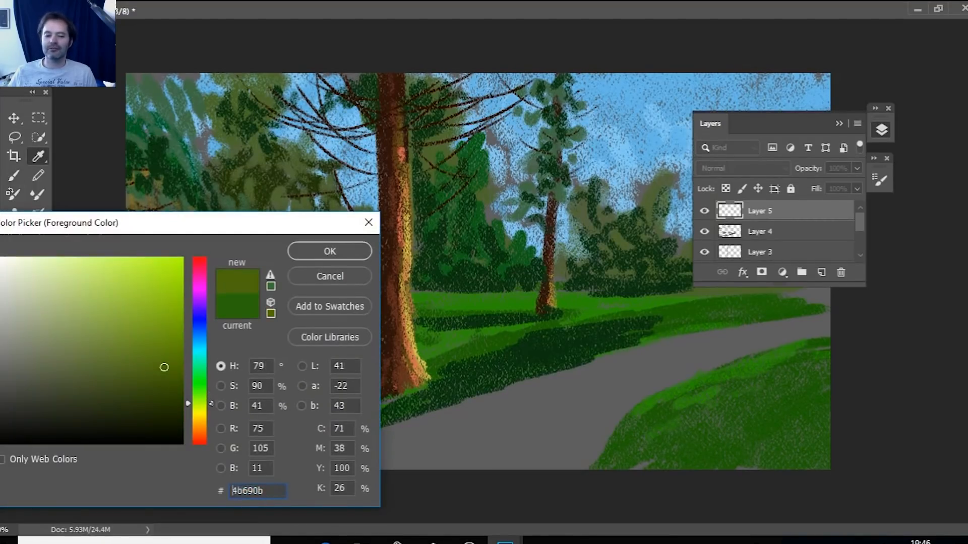
{"action": "left_click", "coordinate": [152, 294]}
{"action": "left_click", "coordinate": [330, 251]}
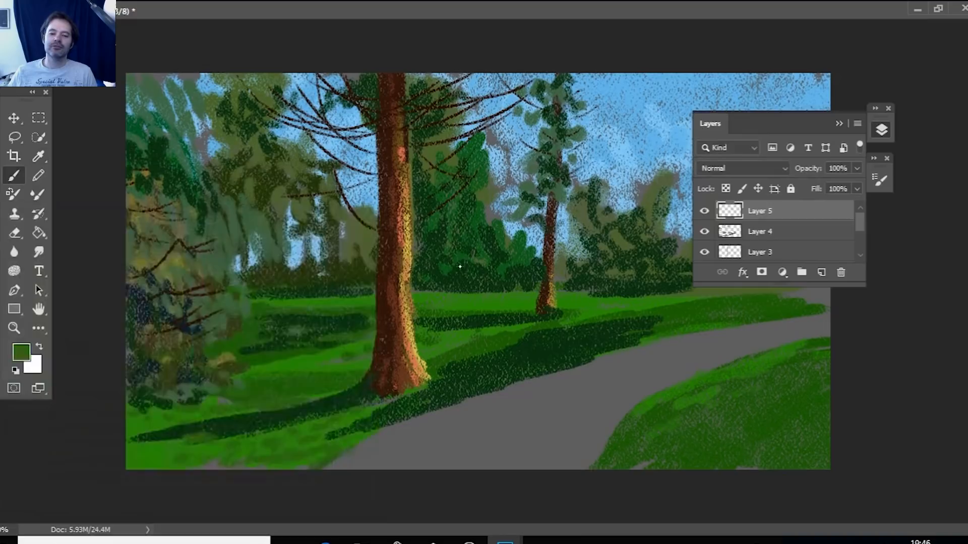
{"action": "mouse_move", "coordinate": [300, 297]}
{"action": "left_mouse_down"}
{"action": "mouse_move", "coordinate": [368, 298]}
{"action": "mouse_move", "coordinate": [287, 300]}
{"action": "left_mouse_up"}
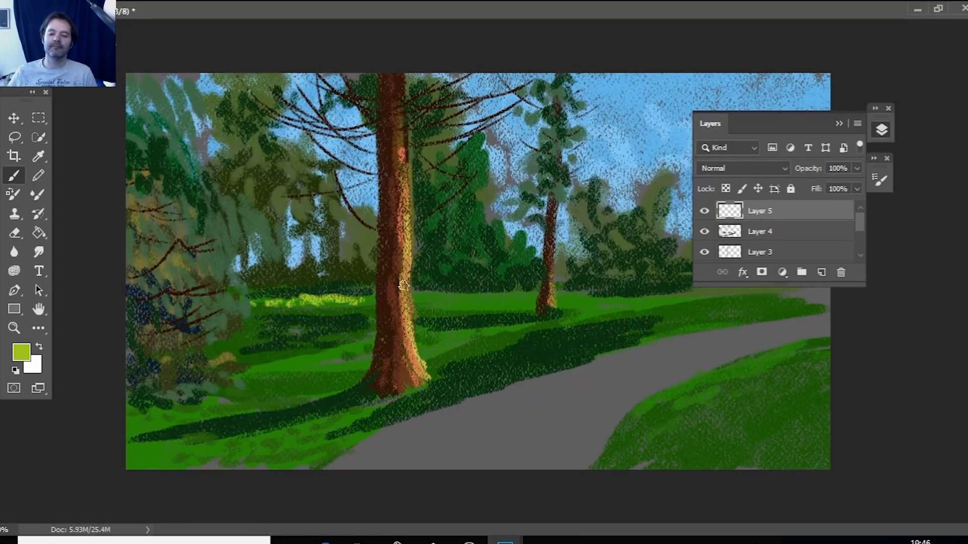
{"action": "mouse_move", "coordinate": [298, 318]}
{"action": "left_mouse_down"}
{"action": "mouse_move", "coordinate": [338, 315]}
{"action": "mouse_move", "coordinate": [311, 322]}
{"action": "mouse_move", "coordinate": [366, 315]}
{"action": "mouse_move", "coordinate": [263, 321]}
{"action": "mouse_move", "coordinate": [349, 316]}
{"action": "left_mouse_up"}
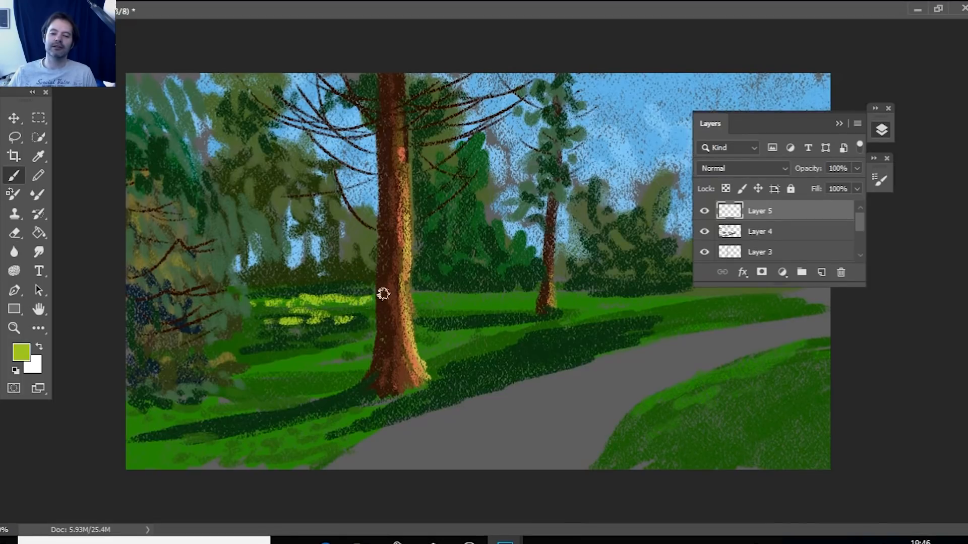
{"action": "mouse_move", "coordinate": [415, 295]}
{"action": "left_mouse_down"}
{"action": "mouse_move", "coordinate": [577, 290]}
{"action": "mouse_move", "coordinate": [407, 299]}
{"action": "mouse_move", "coordinate": [563, 290]}
{"action": "mouse_move", "coordinate": [458, 298]}
{"action": "mouse_move", "coordinate": [527, 298]}
{"action": "left_mouse_up"}
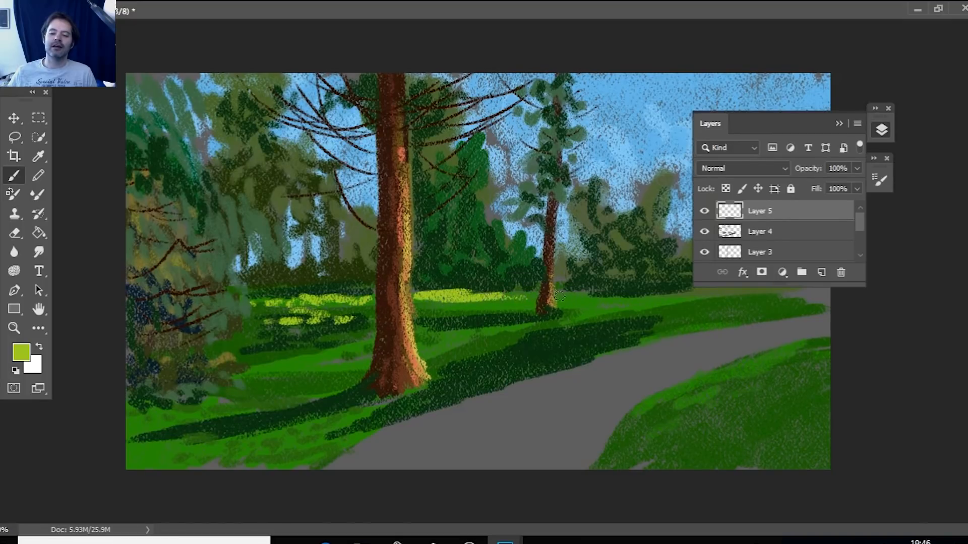
{"action": "left_click_drag", "start_coordinate": [460, 307], "coordinate": [616, 300]}
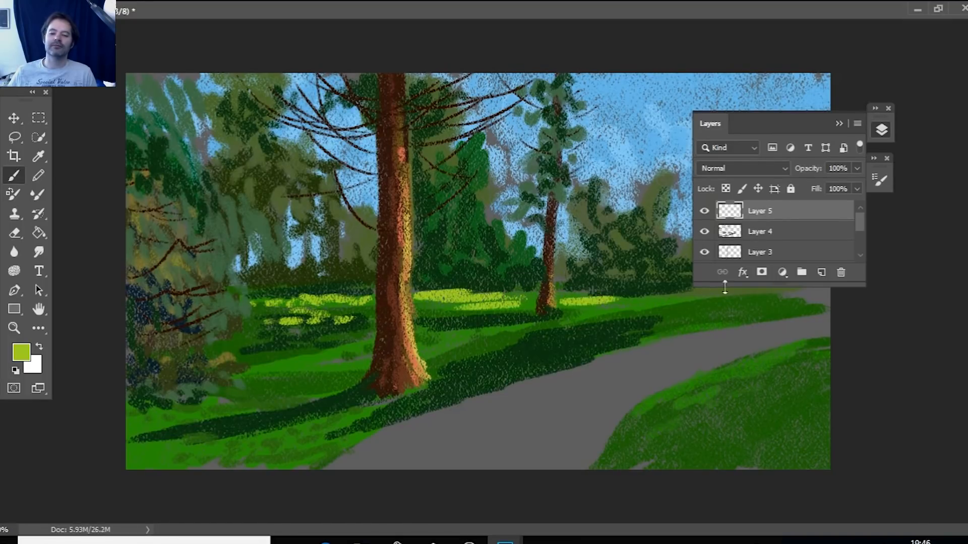
{"action": "left_click_drag", "start_coordinate": [506, 302], "coordinate": [519, 301]}
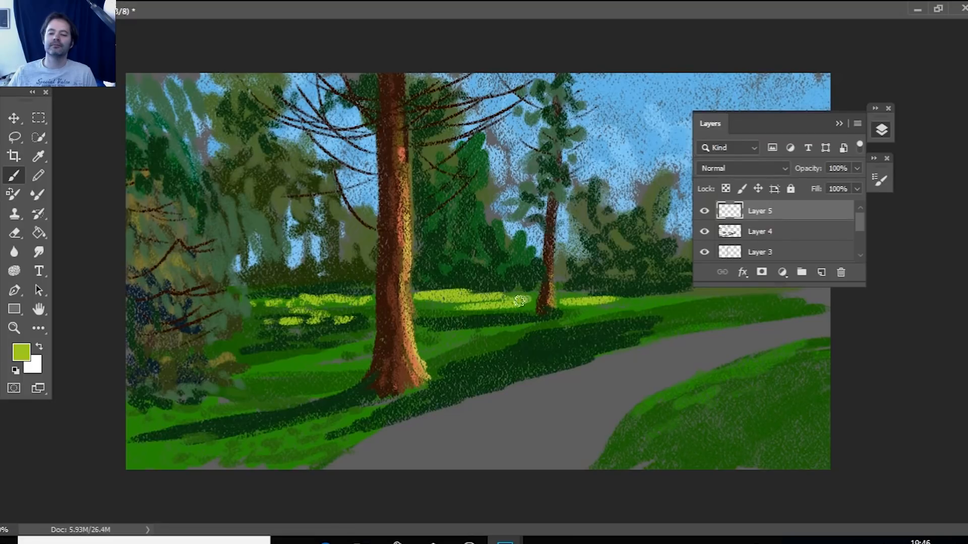
{"action": "left_click_drag", "start_coordinate": [560, 297], "coordinate": [636, 297]}
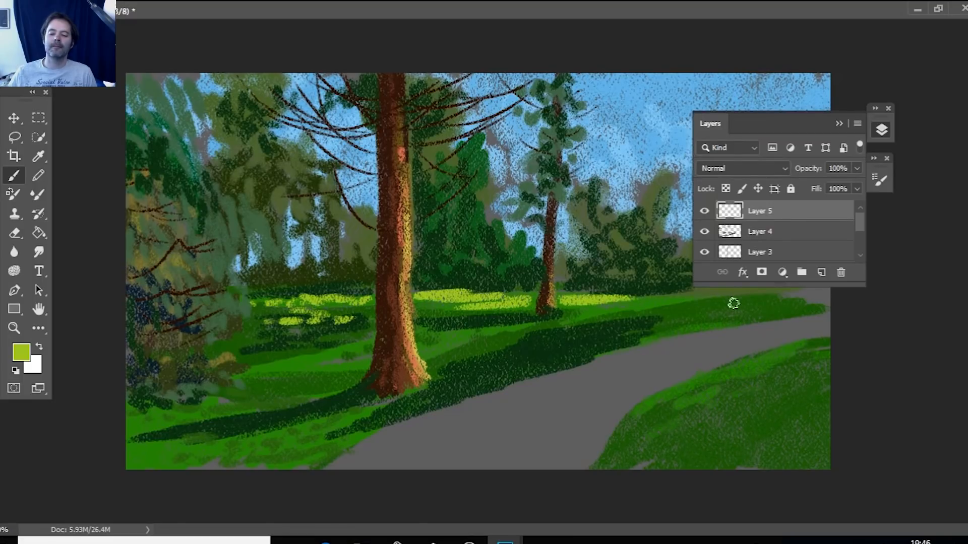
Paint yellow-green sunlight on the grass on both sides of the thick trunk, along the path edge and across the foreground between the shadows.
{"action": "mouse_move", "coordinate": [479, 345]}
{"action": "left_mouse_down"}
{"action": "mouse_move", "coordinate": [607, 312]}
{"action": "mouse_move", "coordinate": [423, 347]}
{"action": "mouse_move", "coordinate": [511, 332]}
{"action": "left_mouse_up"}
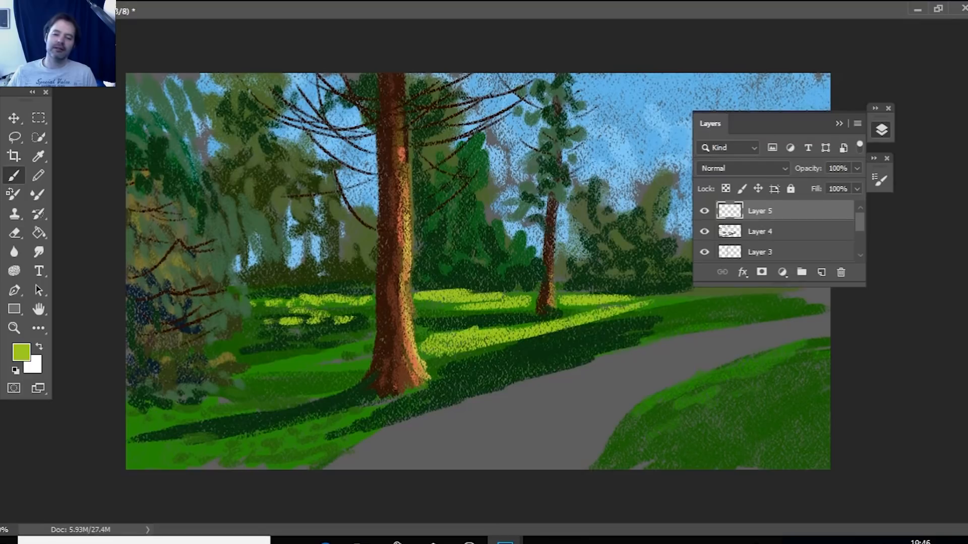
{"action": "mouse_move", "coordinate": [290, 393]}
{"action": "left_mouse_down"}
{"action": "mouse_move", "coordinate": [352, 364]}
{"action": "mouse_move", "coordinate": [309, 361]}
{"action": "mouse_move", "coordinate": [237, 383]}
{"action": "mouse_move", "coordinate": [242, 403]}
{"action": "mouse_move", "coordinate": [338, 378]}
{"action": "mouse_move", "coordinate": [363, 348]}
{"action": "mouse_move", "coordinate": [263, 356]}
{"action": "left_mouse_up"}
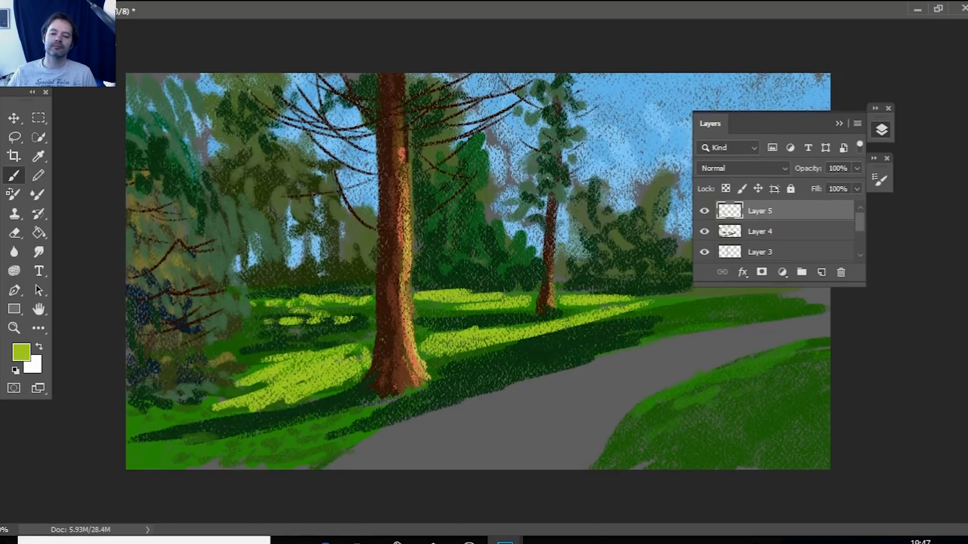
{"action": "mouse_move", "coordinate": [247, 438]}
{"action": "left_mouse_down"}
{"action": "mouse_move", "coordinate": [317, 442]}
{"action": "mouse_move", "coordinate": [386, 426]}
{"action": "mouse_move", "coordinate": [375, 431]}
{"action": "mouse_move", "coordinate": [488, 388]}
{"action": "mouse_move", "coordinate": [667, 346]}
{"action": "mouse_move", "coordinate": [647, 350]}
{"action": "left_mouse_up"}
{"action": "mouse_move", "coordinate": [573, 365]}
{"action": "left_mouse_down"}
{"action": "mouse_move", "coordinate": [602, 354]}
{"action": "mouse_move", "coordinate": [558, 371]}
{"action": "mouse_move", "coordinate": [624, 349]}
{"action": "mouse_move", "coordinate": [455, 391]}
{"action": "mouse_move", "coordinate": [333, 438]}
{"action": "left_mouse_up"}
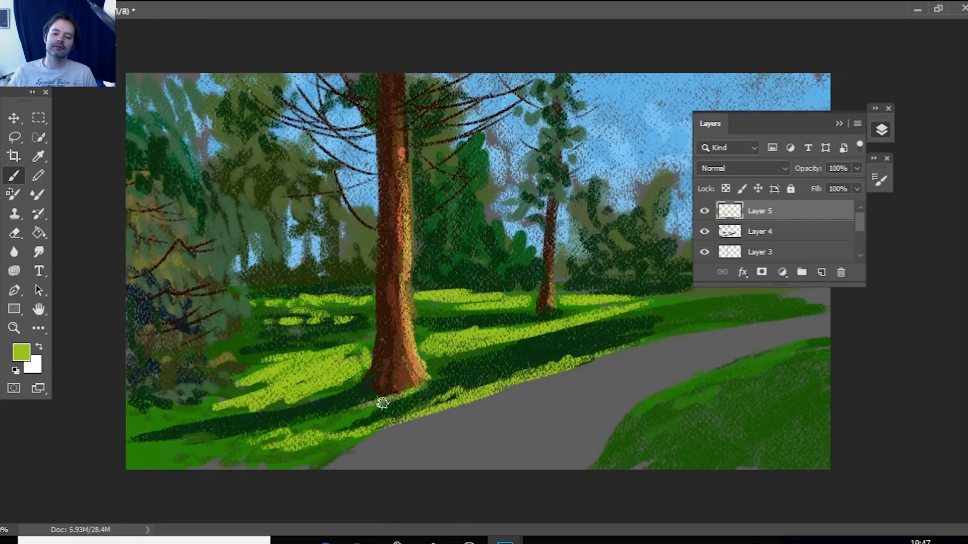
{"action": "mouse_move", "coordinate": [318, 421]}
{"action": "left_mouse_down"}
{"action": "mouse_move", "coordinate": [355, 410]}
{"action": "mouse_move", "coordinate": [291, 419]}
{"action": "left_mouse_up"}
{"action": "mouse_move", "coordinate": [139, 444]}
{"action": "left_mouse_down"}
{"action": "mouse_move", "coordinate": [218, 444]}
{"action": "mouse_move", "coordinate": [205, 458]}
{"action": "mouse_move", "coordinate": [299, 455]}
{"action": "mouse_move", "coordinate": [284, 463]}
{"action": "left_mouse_up"}
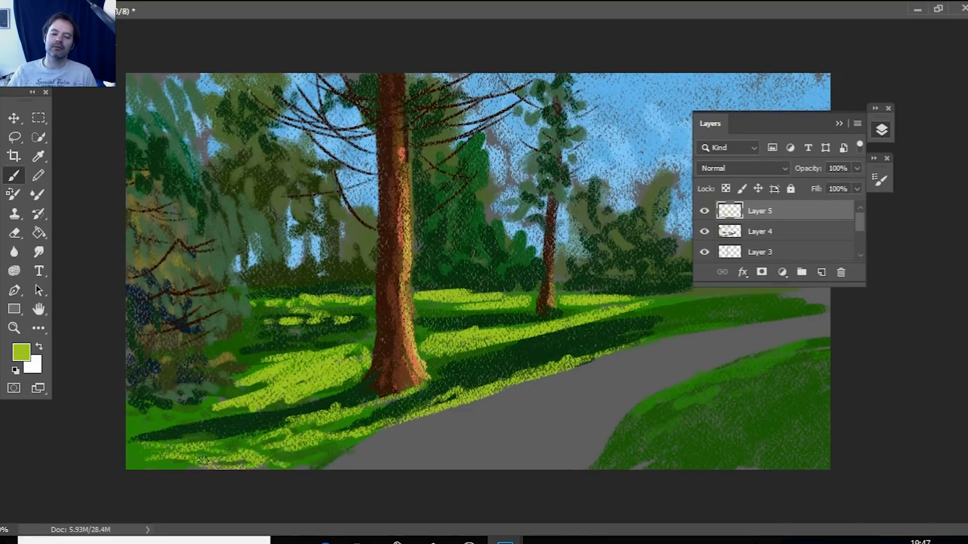
{"action": "left_click_drag", "start_coordinate": [143, 410], "coordinate": [151, 428]}
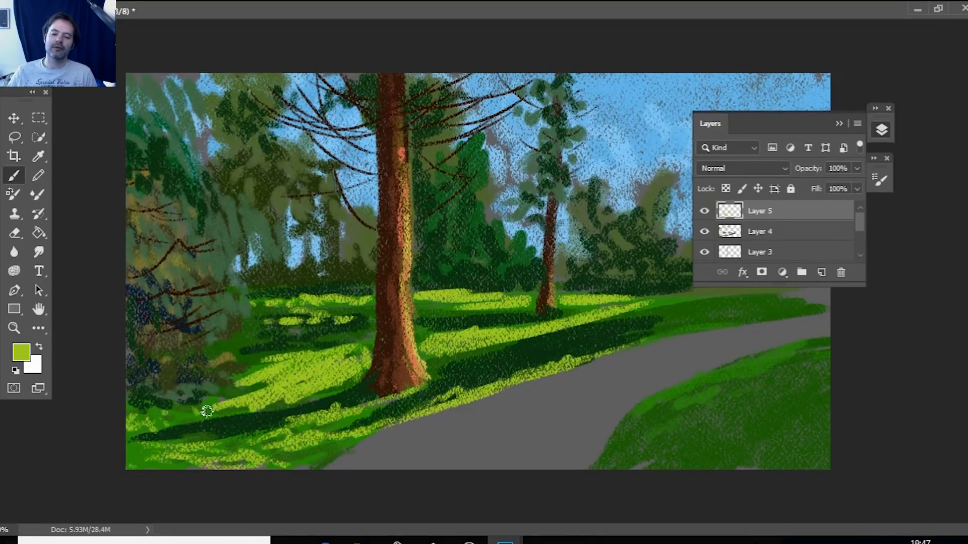
Sample the medium green #268f01 from the grass and break up the yellow-green highlights on both sides of the thick trunk with short strokes.
{"action": "key", "text": "i"}
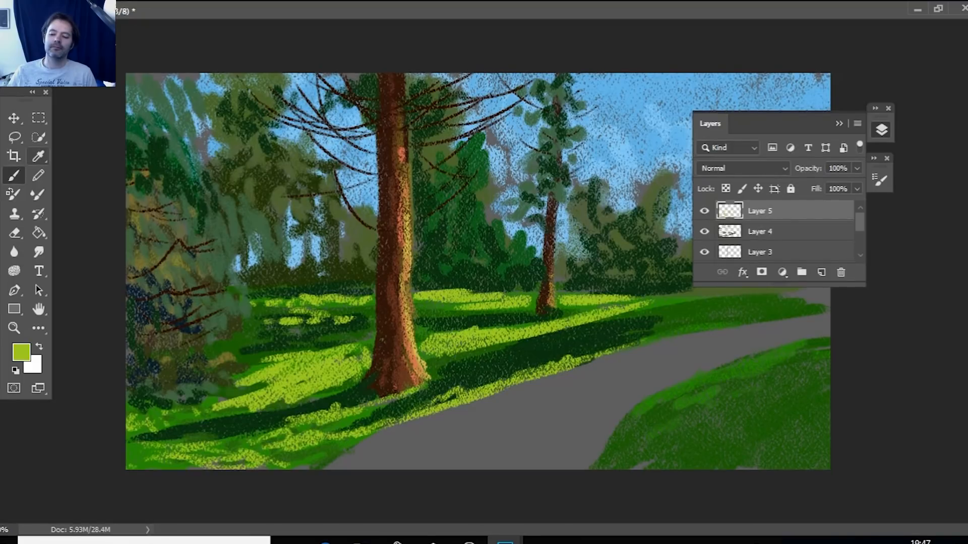
{"action": "left_click", "coordinate": [353, 433]}
{"action": "key", "text": "b"}
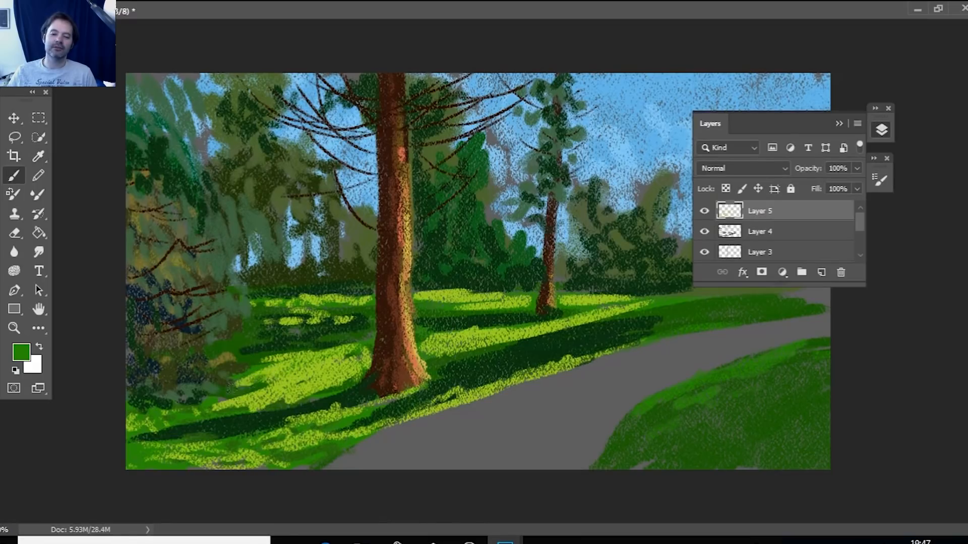
{"action": "left_click_drag", "start_coordinate": [290, 389], "coordinate": [342, 384]}
{"action": "mouse_move", "coordinate": [252, 406]}
{"action": "left_mouse_down"}
{"action": "mouse_move", "coordinate": [354, 361]}
{"action": "mouse_move", "coordinate": [285, 357]}
{"action": "mouse_move", "coordinate": [365, 346]}
{"action": "mouse_move", "coordinate": [235, 402]}
{"action": "left_mouse_up"}
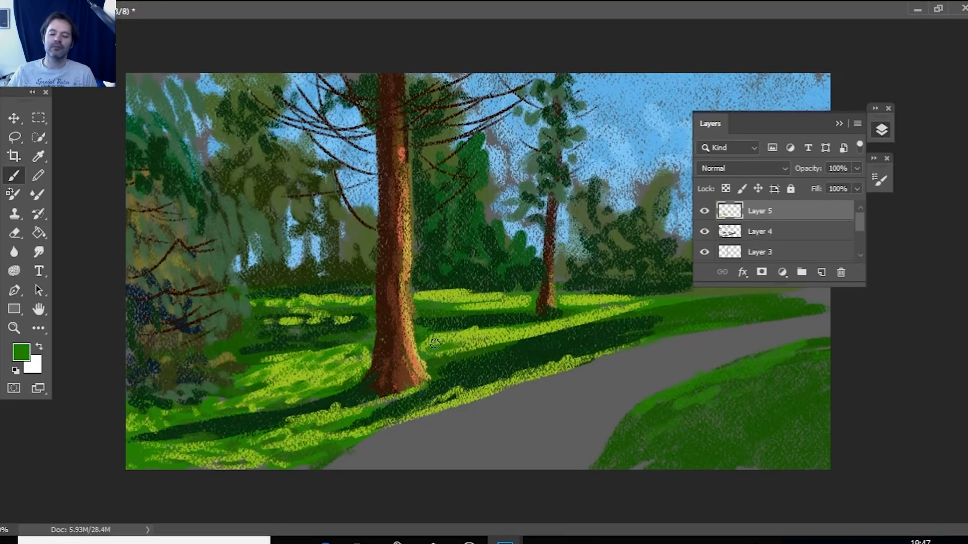
{"action": "left_click_drag", "start_coordinate": [455, 331], "coordinate": [666, 301]}
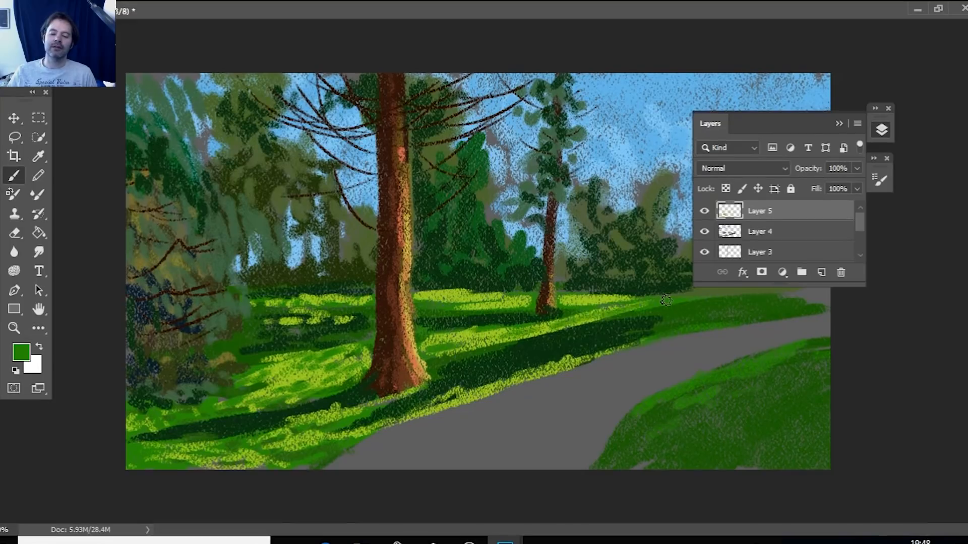
{"action": "left_click_drag", "start_coordinate": [531, 317], "coordinate": [600, 316]}
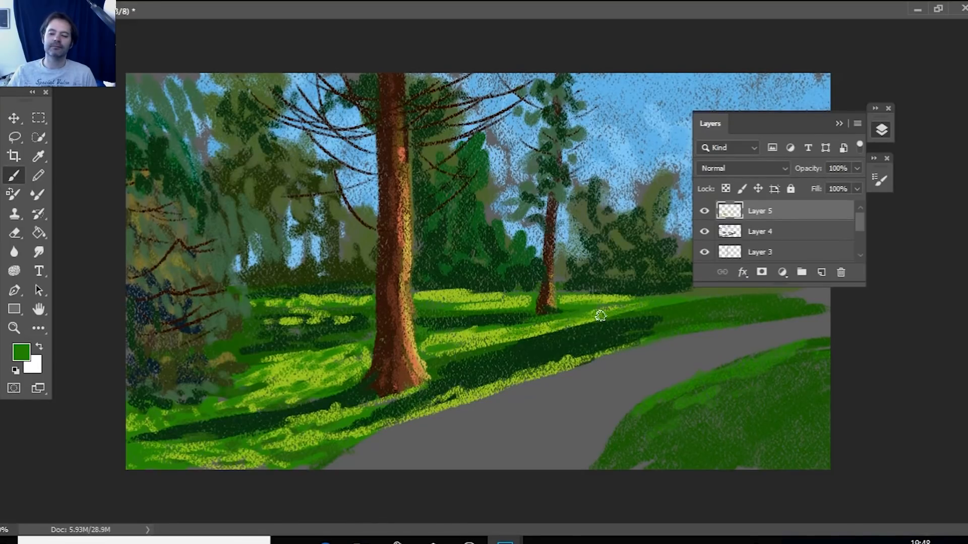
Set the foreground color to bluish green #089439 and paint a patch along the upper edge of the broad shadow beside the path.
{"action": "left_click", "coordinate": [19, 351]}
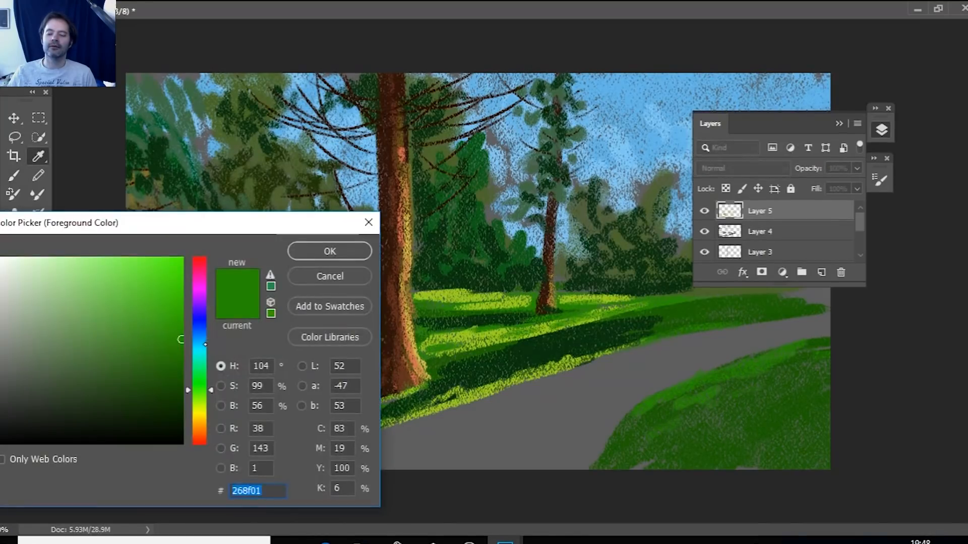
{"action": "left_click_drag", "start_coordinate": [204, 362], "coordinate": [209, 372]}
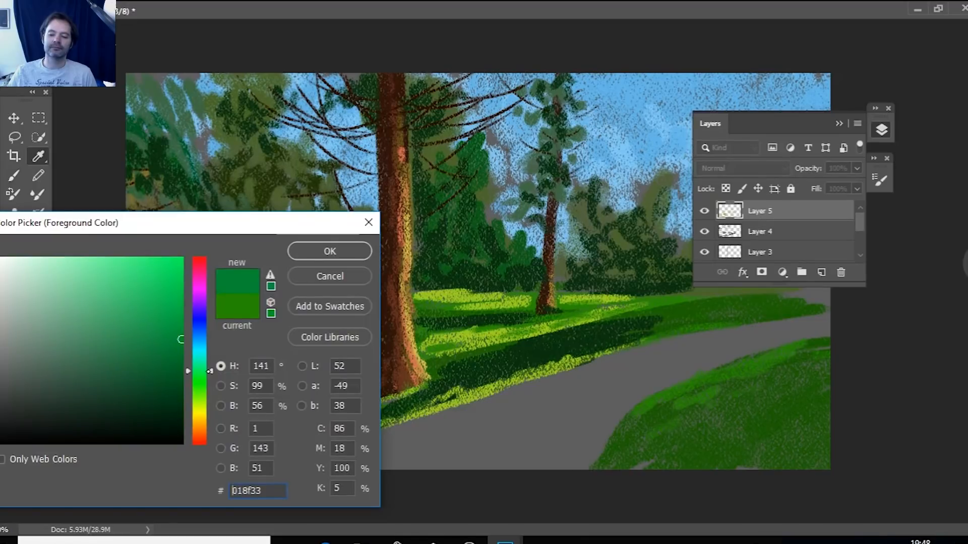
{"action": "left_click", "coordinate": [450, 23]}
{"action": "left_click", "coordinate": [173, 336]}
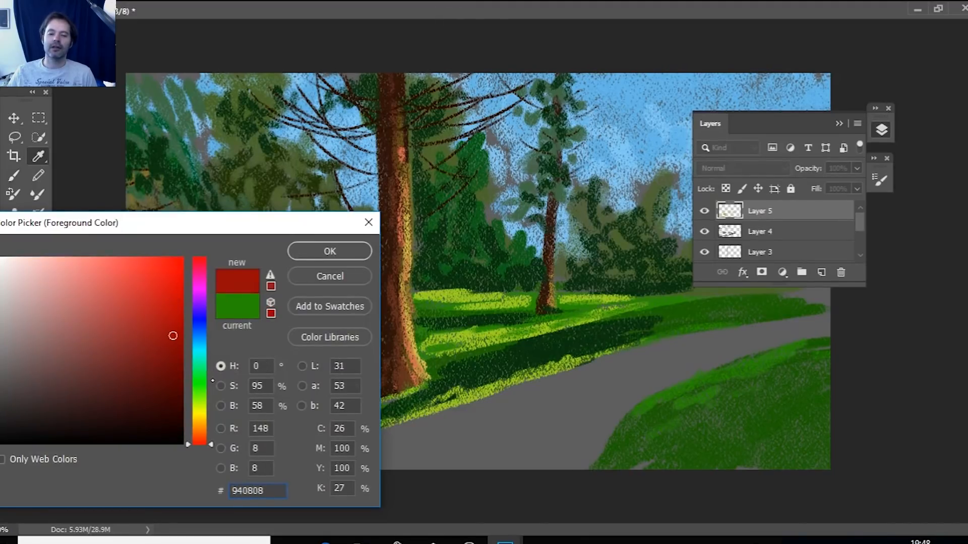
{"action": "left_click", "coordinate": [202, 369]}
{"action": "left_click", "coordinate": [320, 258]}
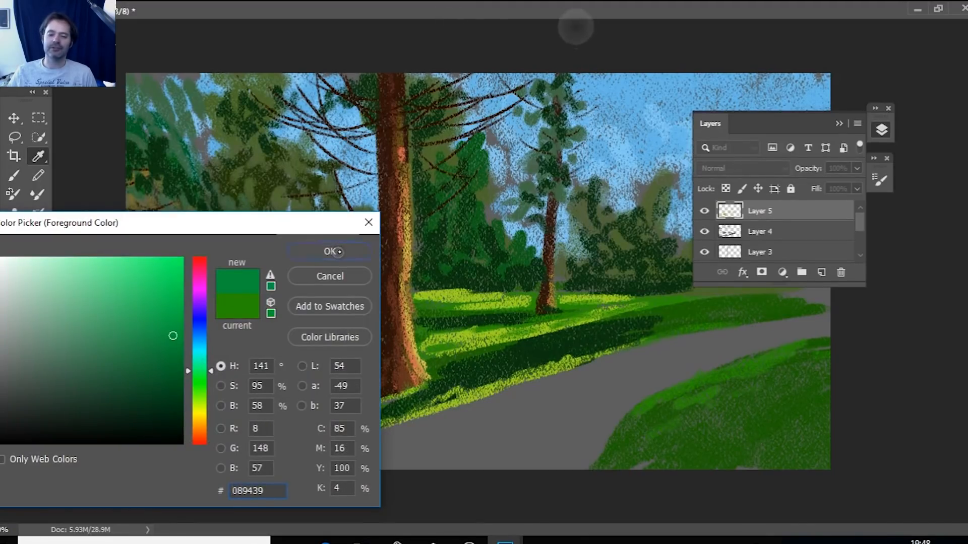
{"action": "mouse_move", "coordinate": [534, 334]}
{"action": "left_mouse_down"}
{"action": "mouse_move", "coordinate": [525, 335]}
{"action": "mouse_move", "coordinate": [608, 321]}
{"action": "left_mouse_up"}
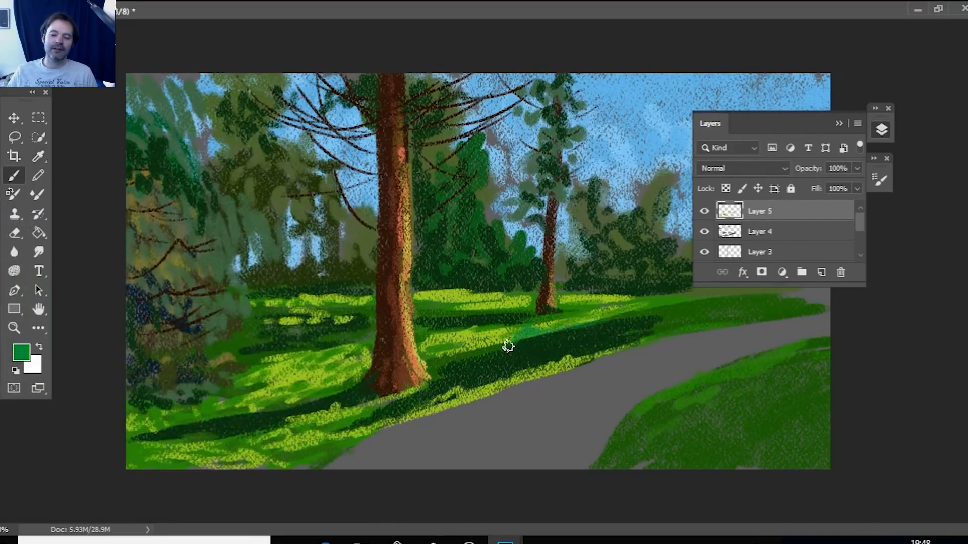
{"action": "mouse_move", "coordinate": [508, 347]}
{"action": "left_mouse_down"}
{"action": "mouse_move", "coordinate": [597, 324]}
{"action": "mouse_move", "coordinate": [532, 342]}
{"action": "mouse_move", "coordinate": [579, 330]}
{"action": "left_mouse_up"}
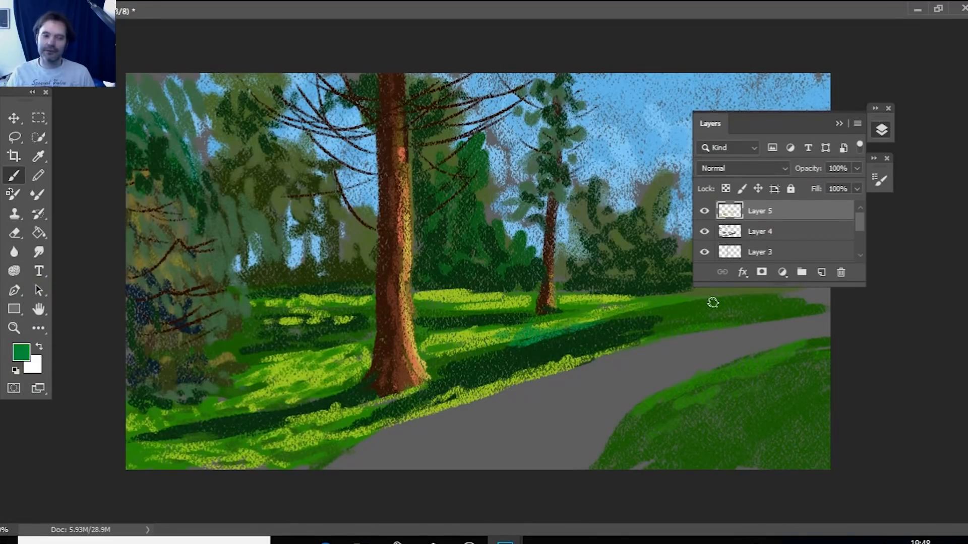
{"action": "left_click", "coordinate": [881, 130]}
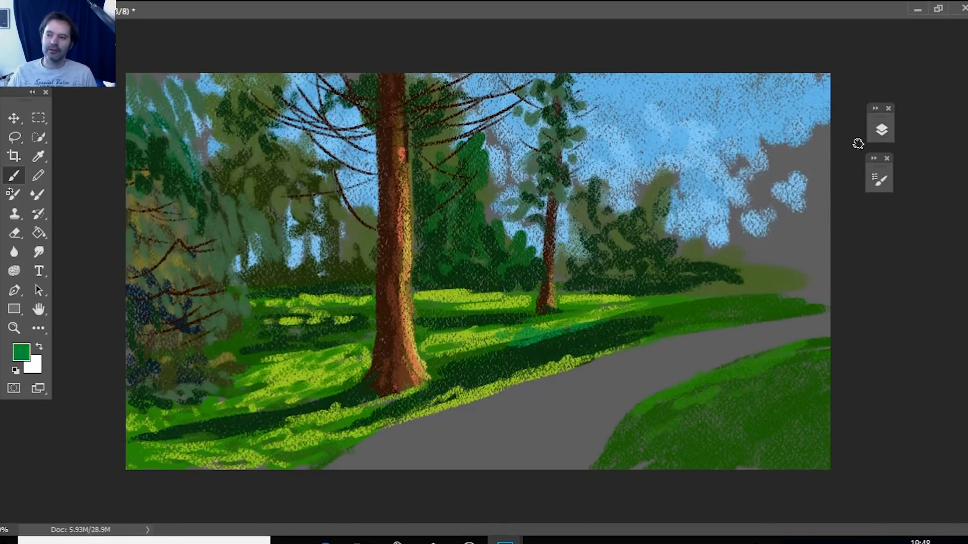
Set the foreground color to a pale grayish green and dab small light flower spots over the bluish green patch.
{"action": "left_click", "coordinate": [21, 352]}
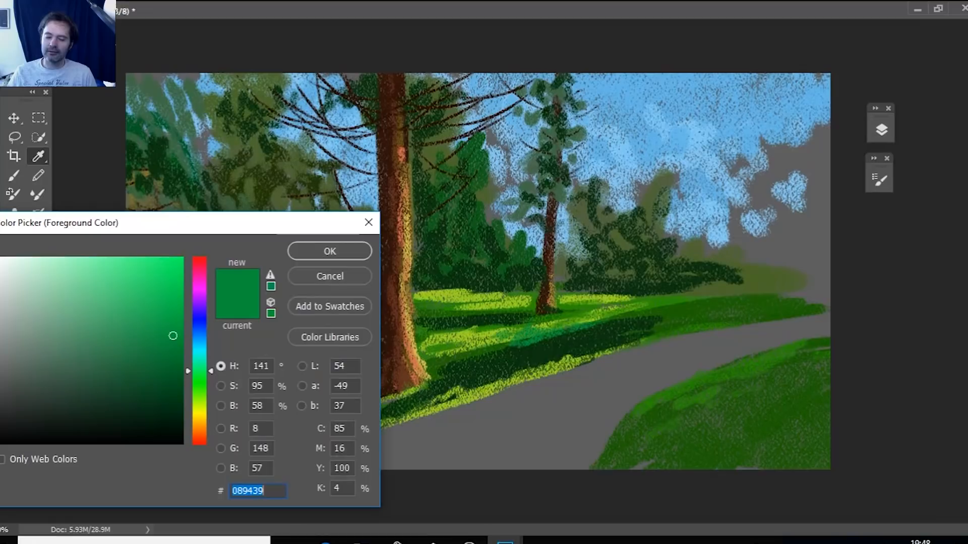
{"action": "left_click", "coordinate": [9, 289]}
{"action": "left_click", "coordinate": [339, 251]}
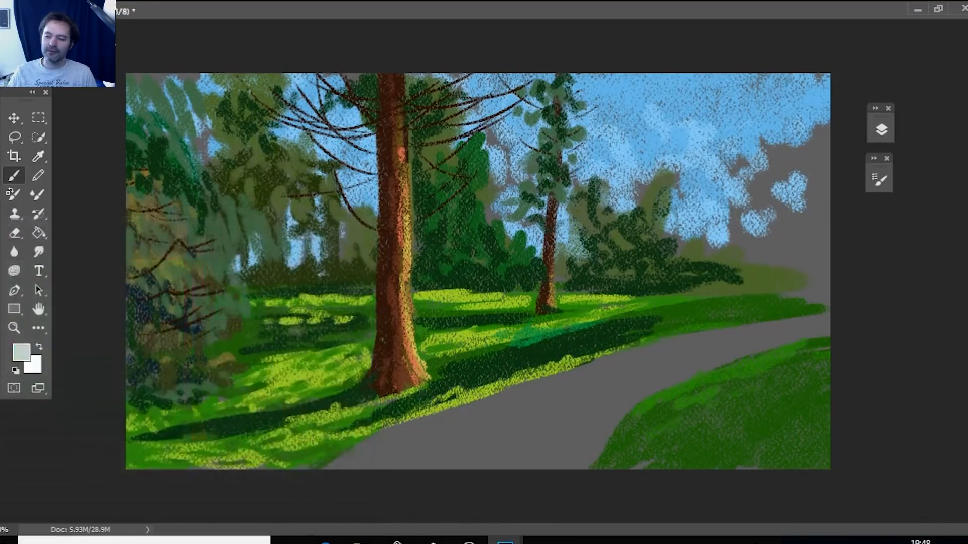
{"action": "mouse_move", "coordinate": [524, 337]}
{"action": "left_mouse_down"}
{"action": "mouse_move", "coordinate": [630, 313]}
{"action": "mouse_move", "coordinate": [485, 353]}
{"action": "mouse_move", "coordinate": [554, 332]}
{"action": "left_mouse_up"}
{"action": "left_click", "coordinate": [570, 325]}
{"action": "left_click", "coordinate": [550, 332]}
{"action": "left_click", "coordinate": [516, 346]}
{"action": "left_click", "coordinate": [490, 351]}
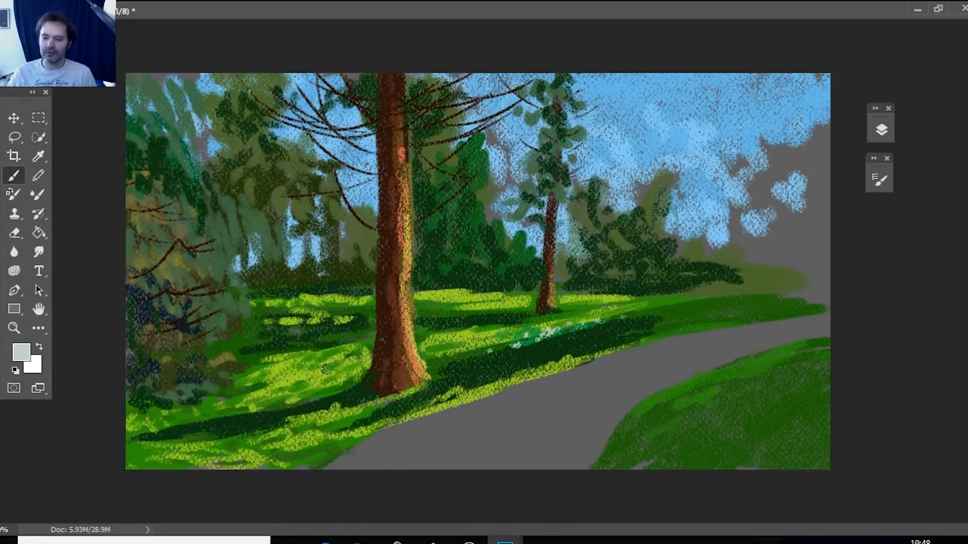
Dab more pale flower spots on the sunlit grass left of the thick trunk and along the far end of the broad shadow.
{"action": "left_click", "coordinate": [304, 395]}
{"action": "left_click", "coordinate": [283, 398]}
{"action": "left_click", "coordinate": [258, 403]}
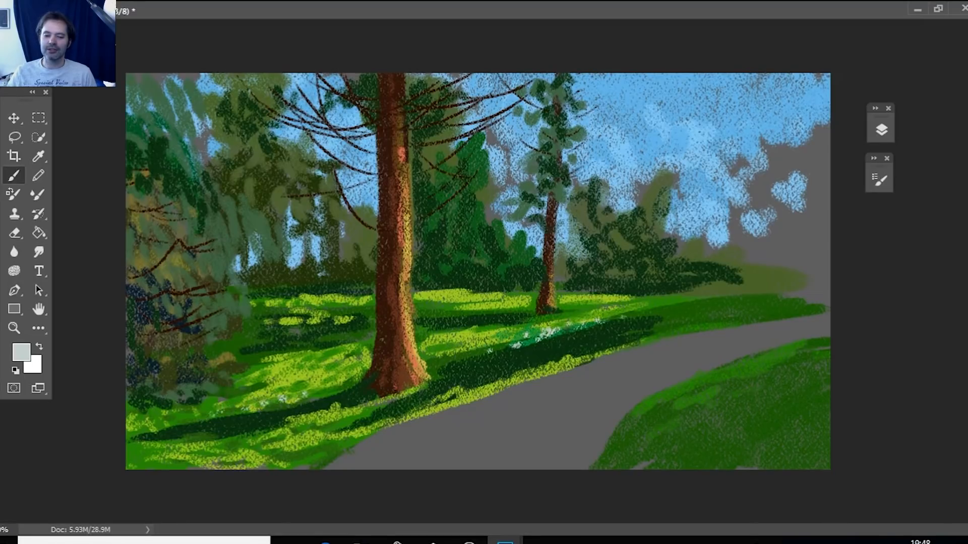
{"action": "left_click", "coordinate": [614, 321]}
{"action": "left_click", "coordinate": [649, 313]}
{"action": "left_click", "coordinate": [566, 335]}
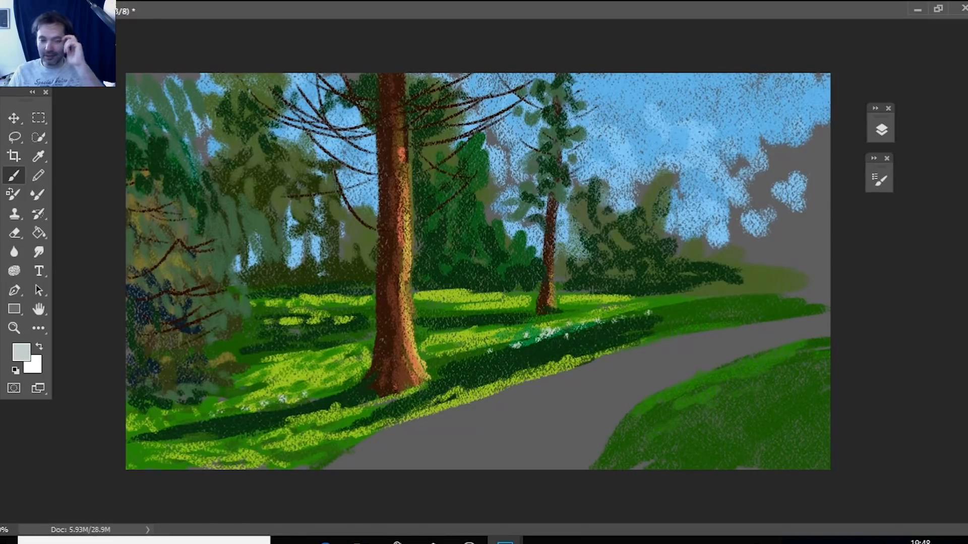
Sample the dark green of the broad shadow beside the path as the foreground color.
{"action": "left_click", "coordinate": [564, 351], "text": "alt"}
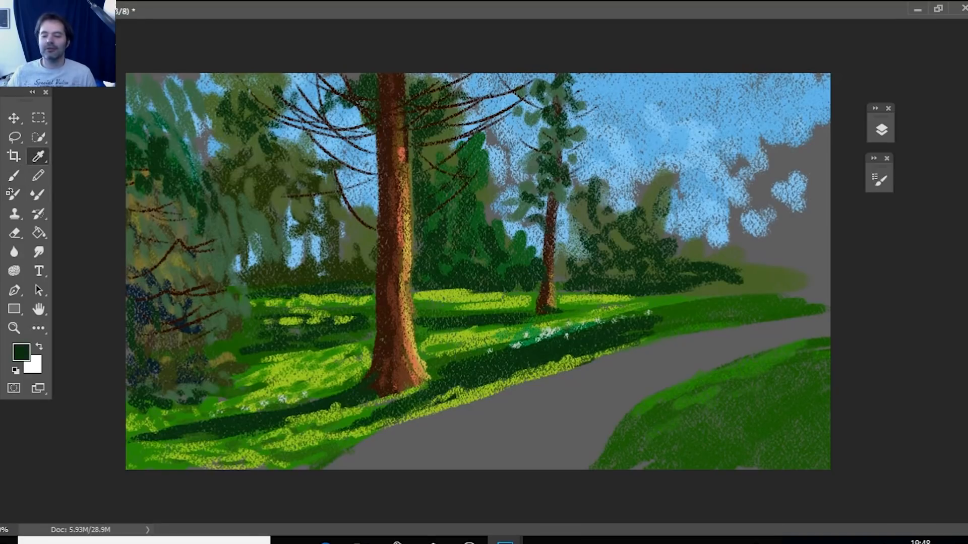
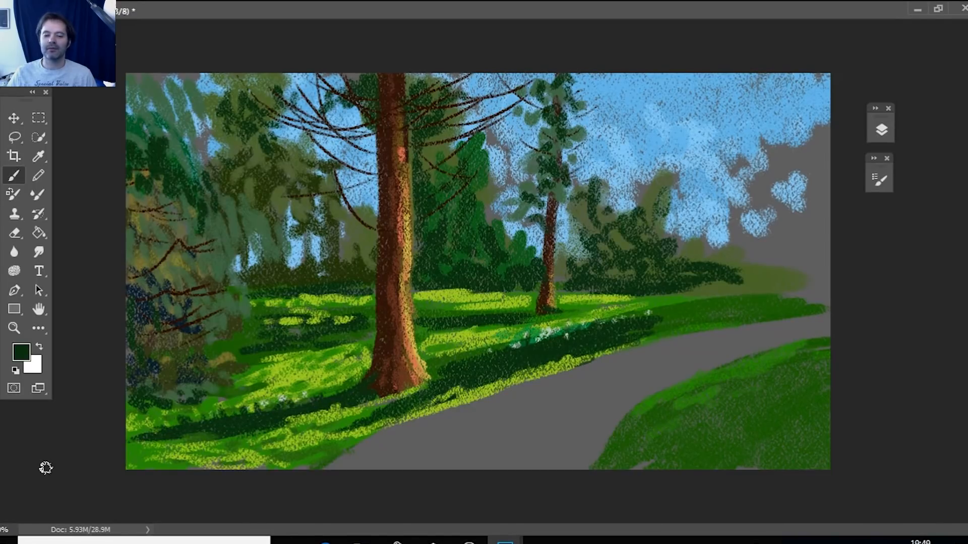
Set the foreground color to mid green #408705 and paint strokes over the foreground grass below the long dark shadow left of the path.
{"action": "left_click", "coordinate": [38, 157]}
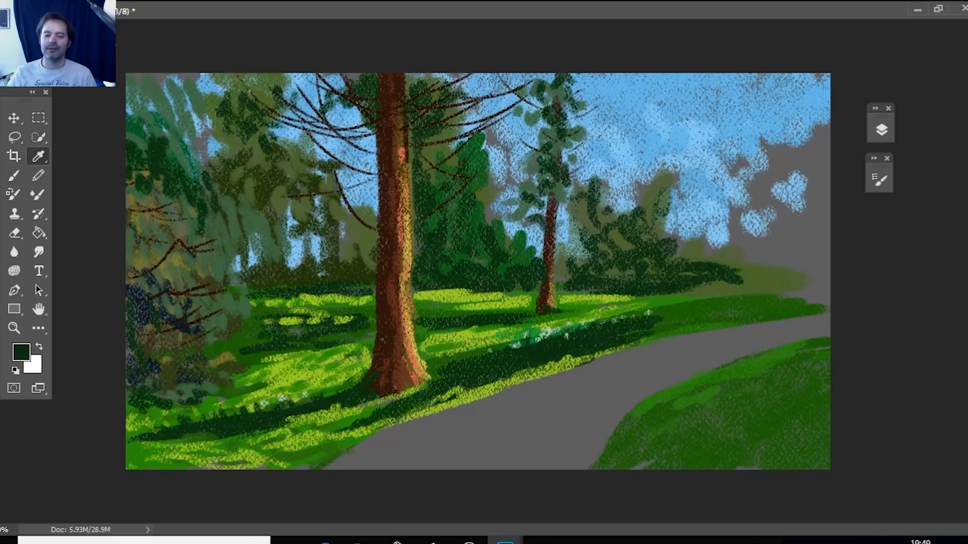
{"action": "left_click", "coordinate": [228, 348]}
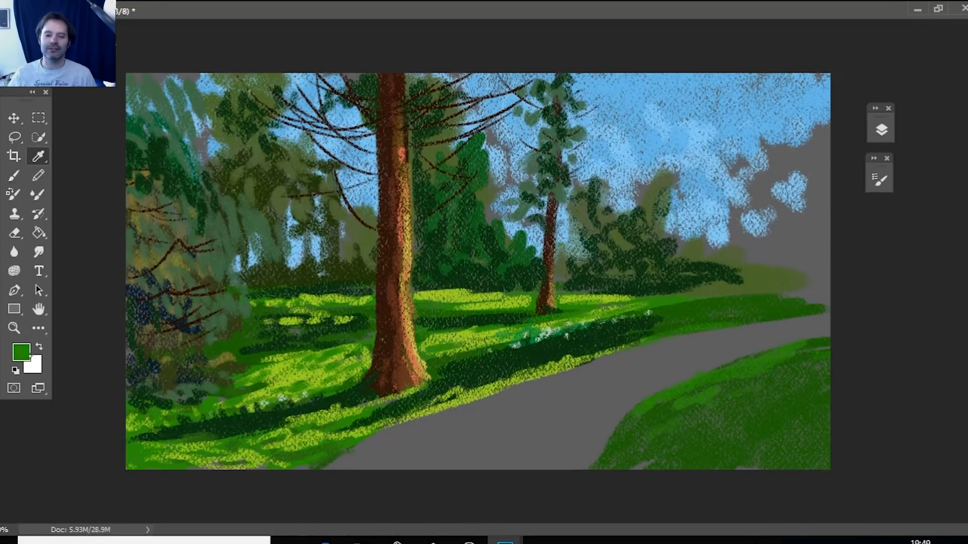
{"action": "left_click", "coordinate": [22, 352]}
{"action": "left_click", "coordinate": [190, 346]}
{"action": "left_click_drag", "start_coordinate": [191, 347], "coordinate": [178, 358]}
{"action": "left_click", "coordinate": [330, 251]}
{"action": "left_click", "coordinate": [143, 406]}
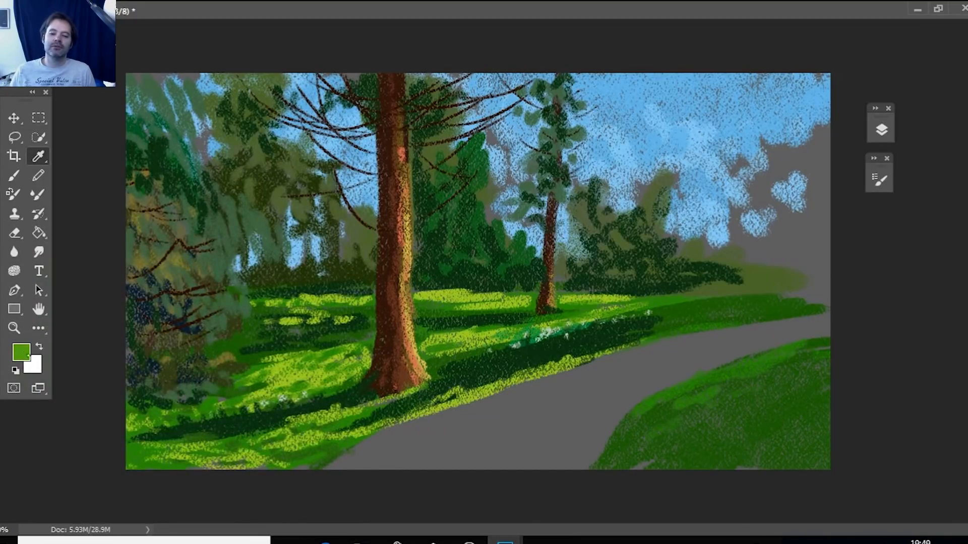
{"action": "left_click", "coordinate": [21, 352]}
{"action": "left_click", "coordinate": [176, 344]}
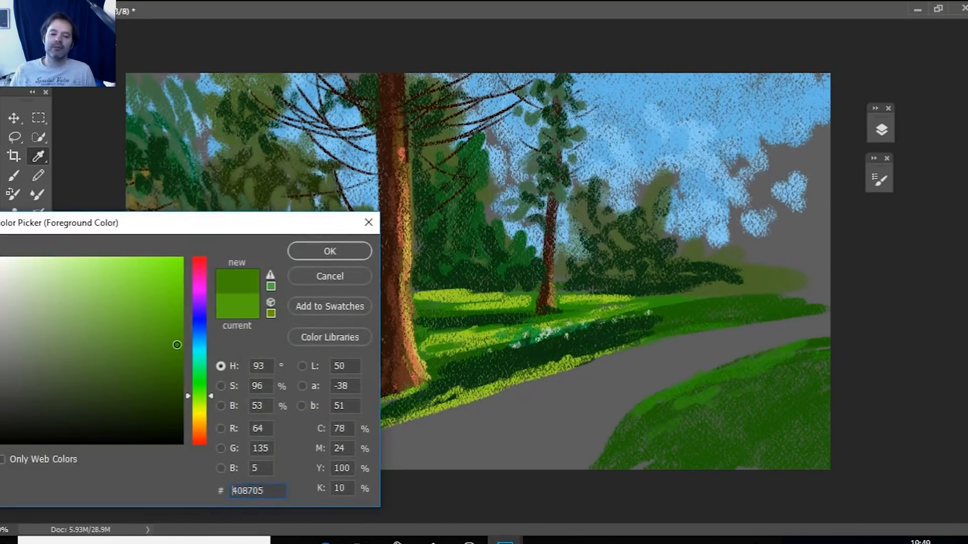
{"action": "left_click", "coordinate": [330, 251]}
{"action": "left_click", "coordinate": [13, 175]}
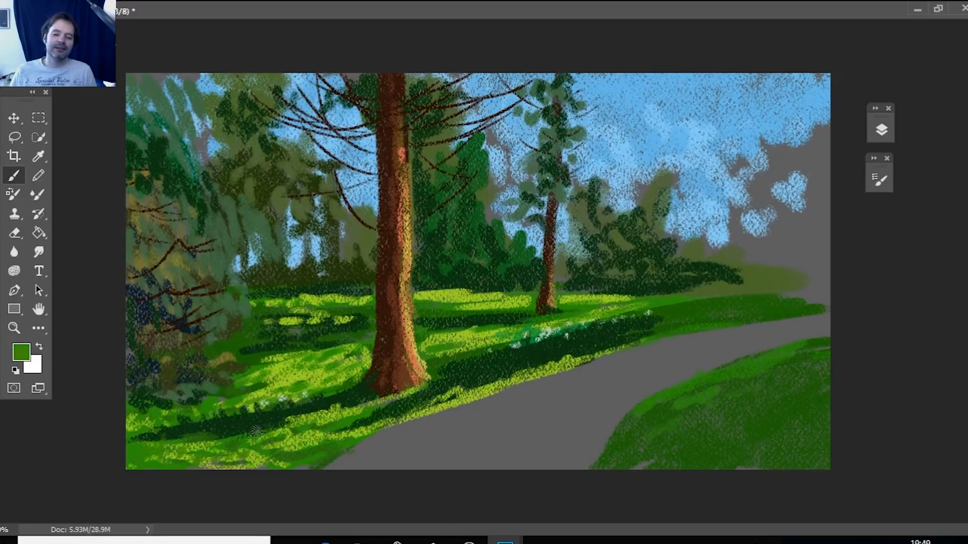
{"action": "left_click_drag", "start_coordinate": [214, 444], "coordinate": [275, 429]}
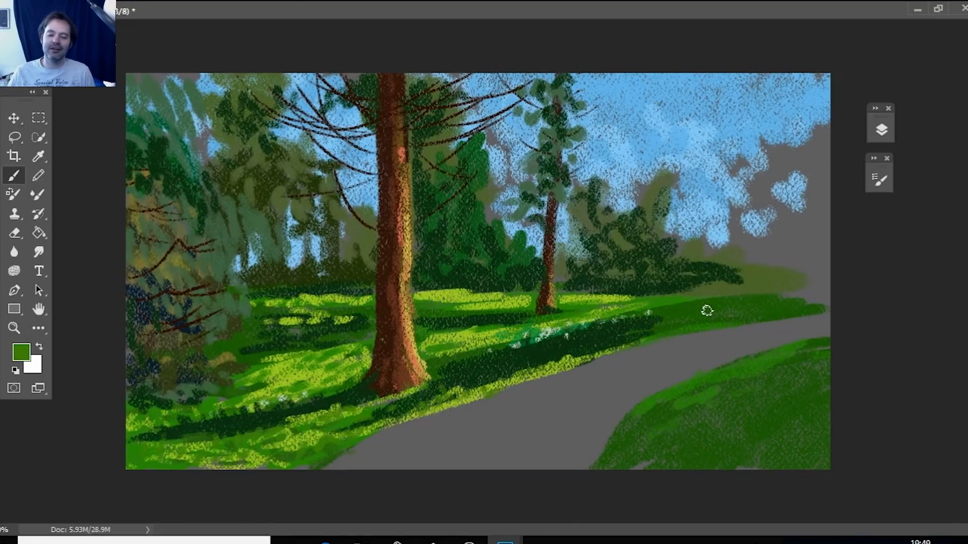
Sample the dark navy of the shadowed foliage on the painting's left side as the foreground color and set the brush size to 129 px.
{"action": "left_click", "coordinate": [39, 156]}
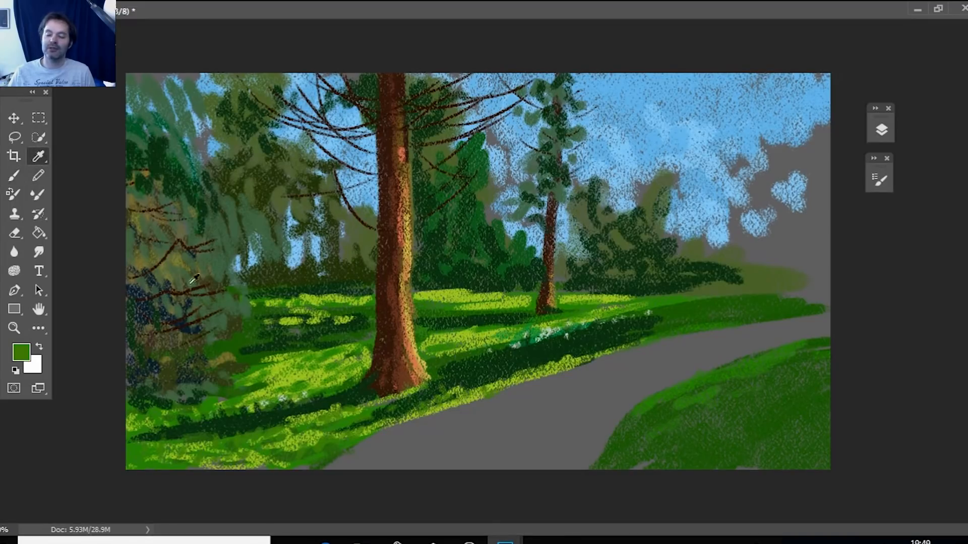
{"action": "left_click", "coordinate": [148, 301]}
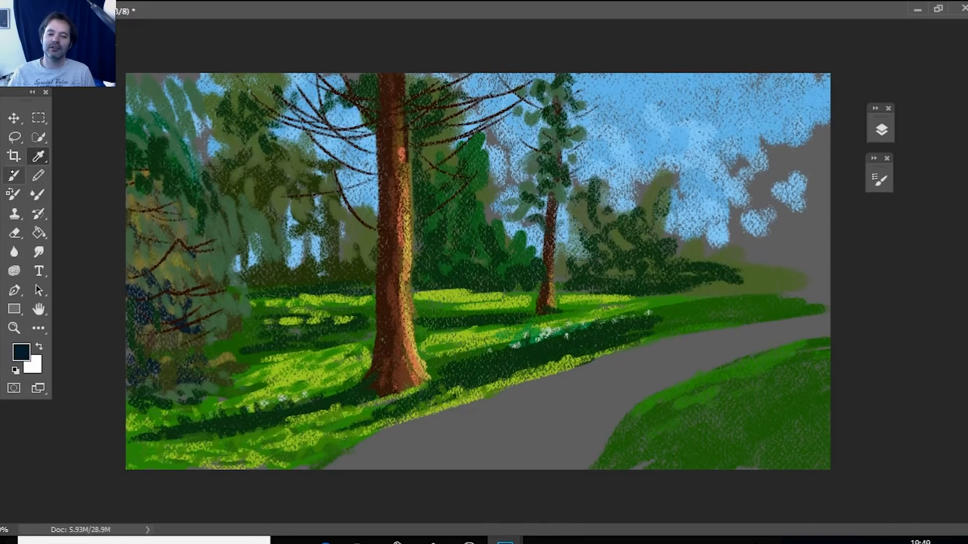
{"action": "left_click", "coordinate": [14, 175]}
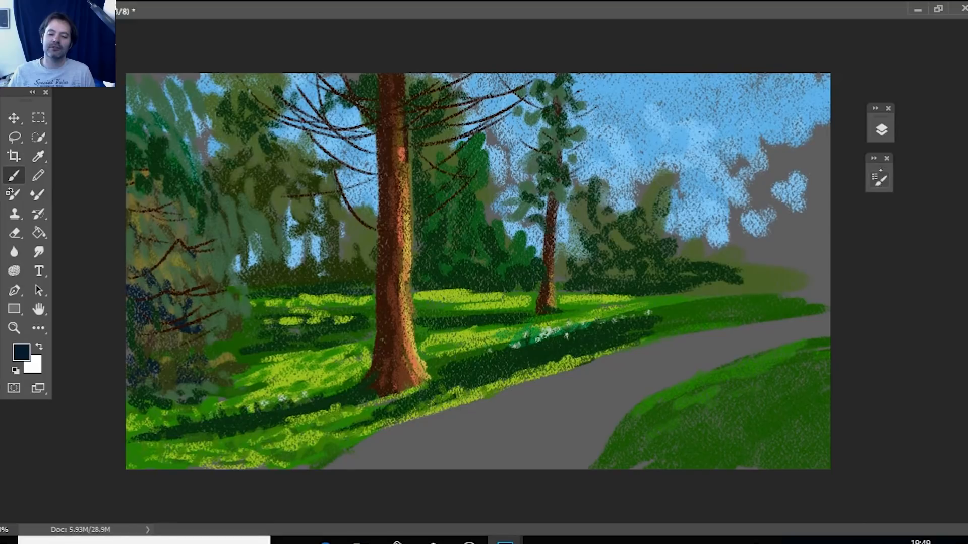
{"action": "left_click", "coordinate": [879, 180]}
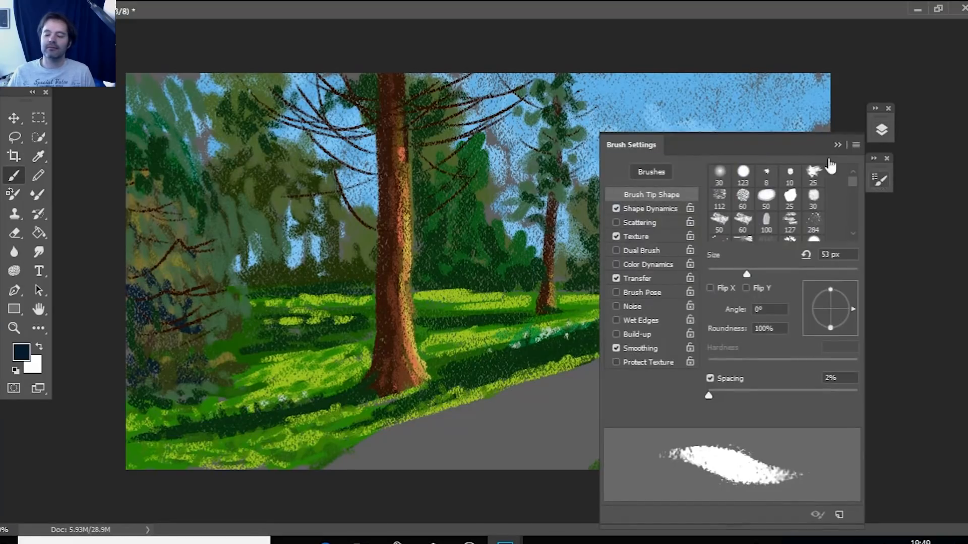
{"action": "left_click", "coordinate": [806, 255]}
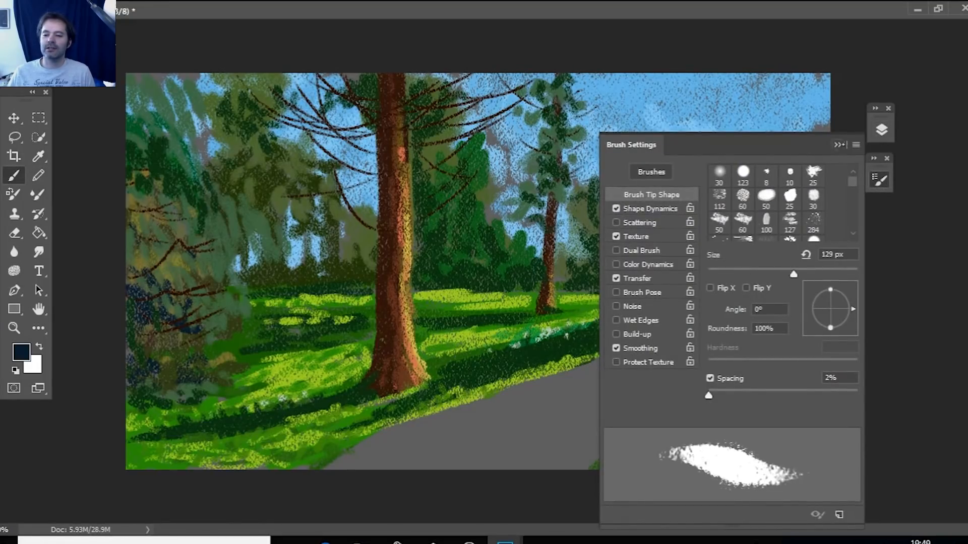
{"action": "left_click", "coordinate": [839, 145]}
Paint loose navy foliage clusters from the sky at the painting's right side down to the far part of the path.
{"action": "mouse_move", "coordinate": [792, 127]}
{"action": "left_mouse_down"}
{"action": "mouse_move", "coordinate": [756, 118]}
{"action": "mouse_move", "coordinate": [771, 142]}
{"action": "mouse_move", "coordinate": [808, 124]}
{"action": "mouse_move", "coordinate": [787, 151]}
{"action": "mouse_move", "coordinate": [726, 186]}
{"action": "mouse_move", "coordinate": [731, 169]}
{"action": "mouse_move", "coordinate": [761, 247]}
{"action": "mouse_move", "coordinate": [665, 274]}
{"action": "left_mouse_up"}
{"action": "left_click_drag", "start_coordinate": [655, 310], "coordinate": [666, 359]}
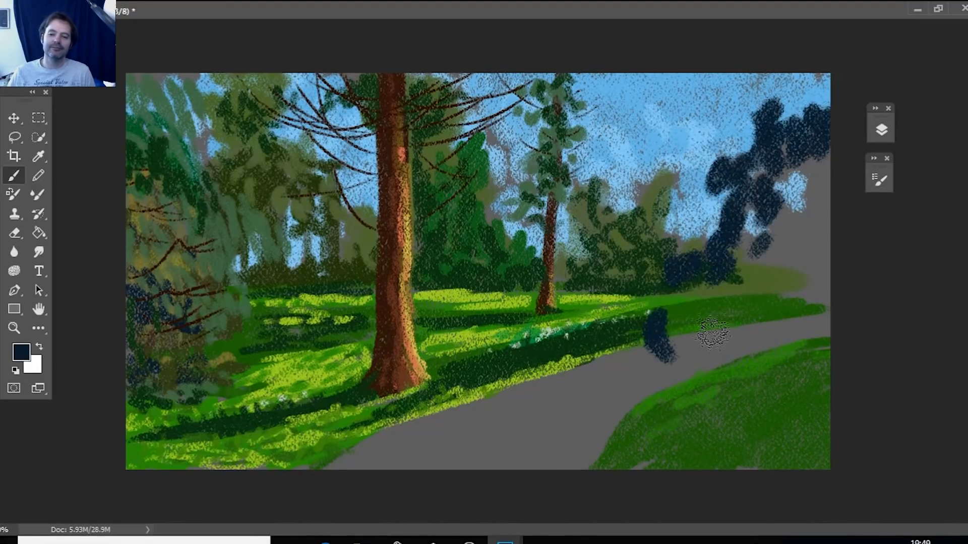
{"action": "left_click_drag", "start_coordinate": [712, 333], "coordinate": [700, 347]}
{"action": "mouse_move", "coordinate": [667, 309]}
{"action": "left_mouse_down"}
{"action": "mouse_move", "coordinate": [665, 261]}
{"action": "mouse_move", "coordinate": [706, 194]}
{"action": "left_mouse_up"}
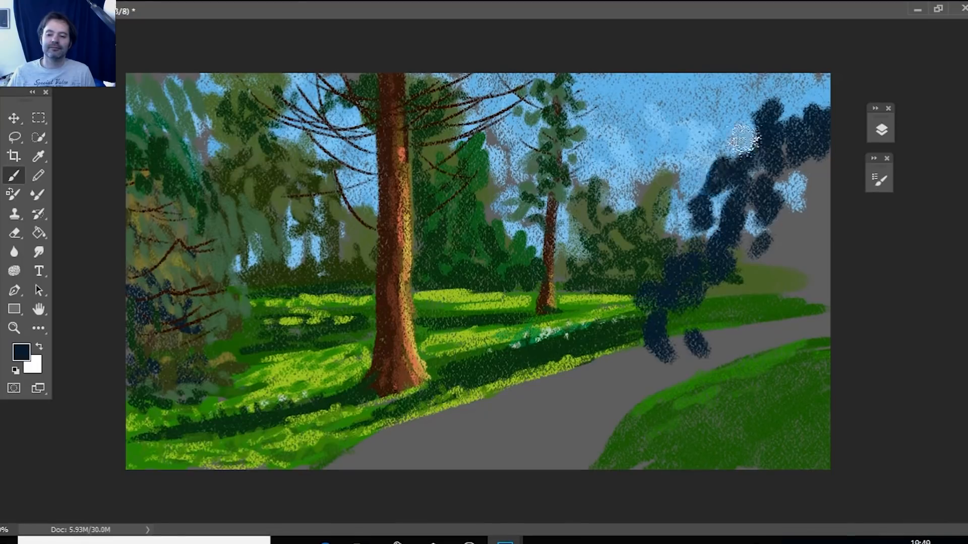
{"action": "mouse_move", "coordinate": [737, 123]}
{"action": "left_mouse_down"}
{"action": "mouse_move", "coordinate": [821, 133]}
{"action": "mouse_move", "coordinate": [802, 227]}
{"action": "mouse_move", "coordinate": [782, 243]}
{"action": "mouse_move", "coordinate": [784, 335]}
{"action": "left_mouse_up"}
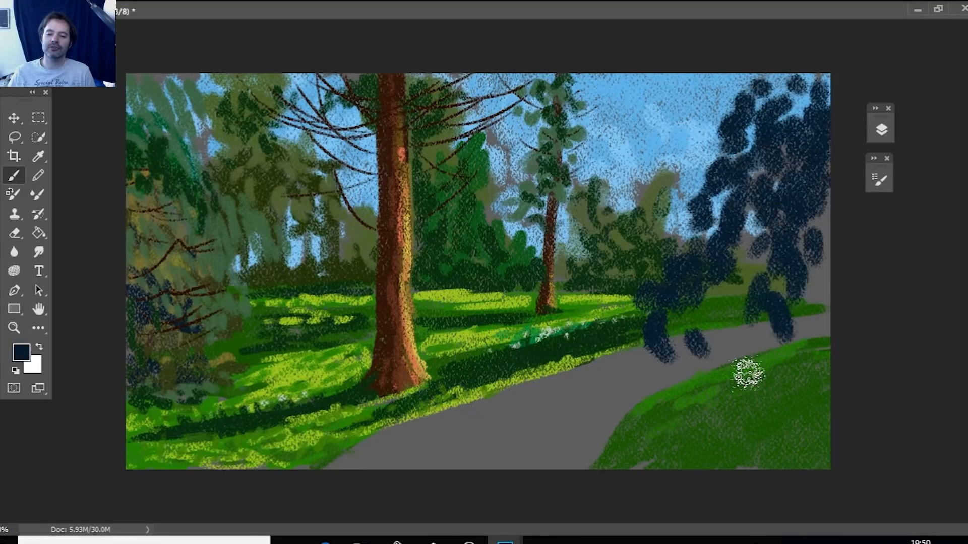
Extend the navy foliage mass down over the path and across the grass bank to the painting's lower edge.
{"action": "left_click_drag", "start_coordinate": [747, 374], "coordinate": [678, 398]}
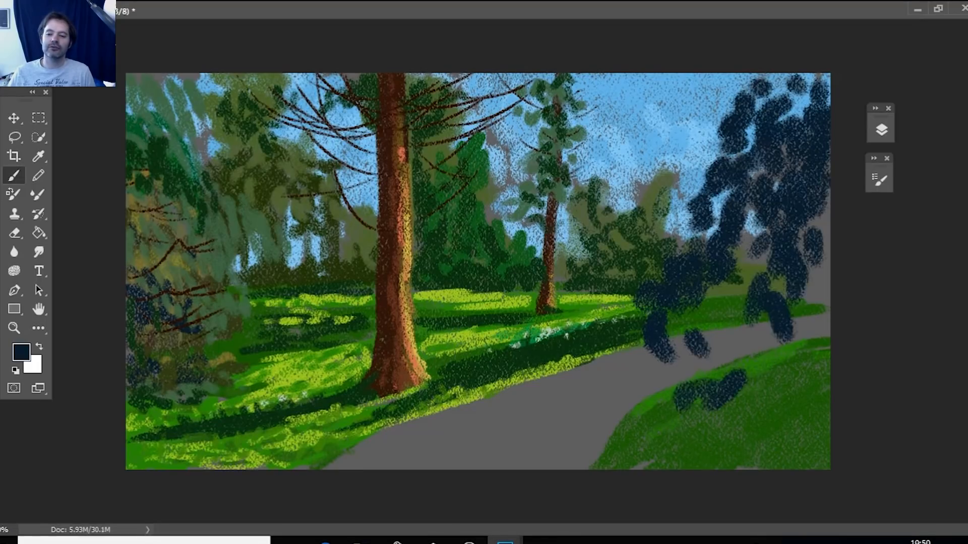
{"action": "mouse_move", "coordinate": [771, 305]}
{"action": "left_mouse_down"}
{"action": "mouse_move", "coordinate": [686, 361]}
{"action": "mouse_move", "coordinate": [786, 270]}
{"action": "left_mouse_up"}
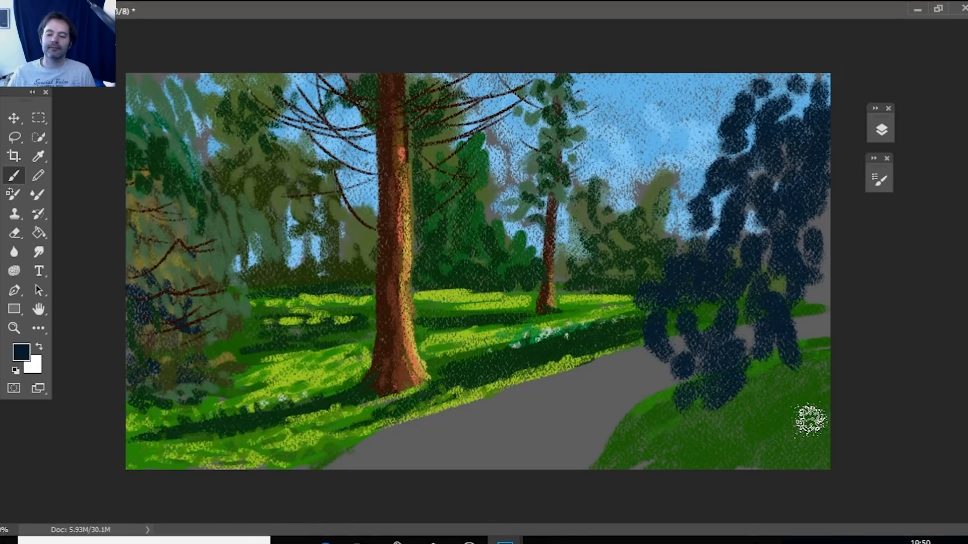
{"action": "left_click_drag", "start_coordinate": [801, 348], "coordinate": [811, 421]}
{"action": "left_click_drag", "start_coordinate": [655, 423], "coordinate": [751, 391]}
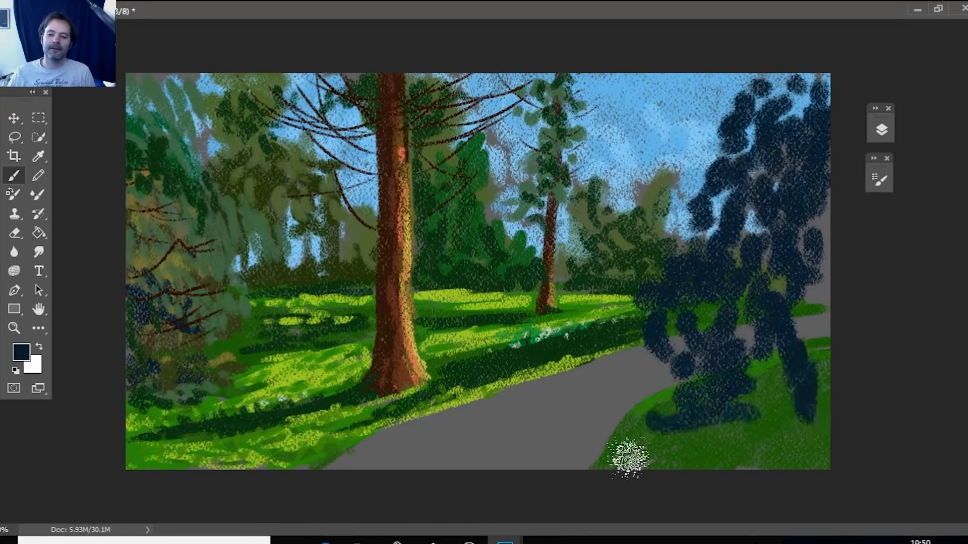
{"action": "left_click_drag", "start_coordinate": [629, 457], "coordinate": [806, 436]}
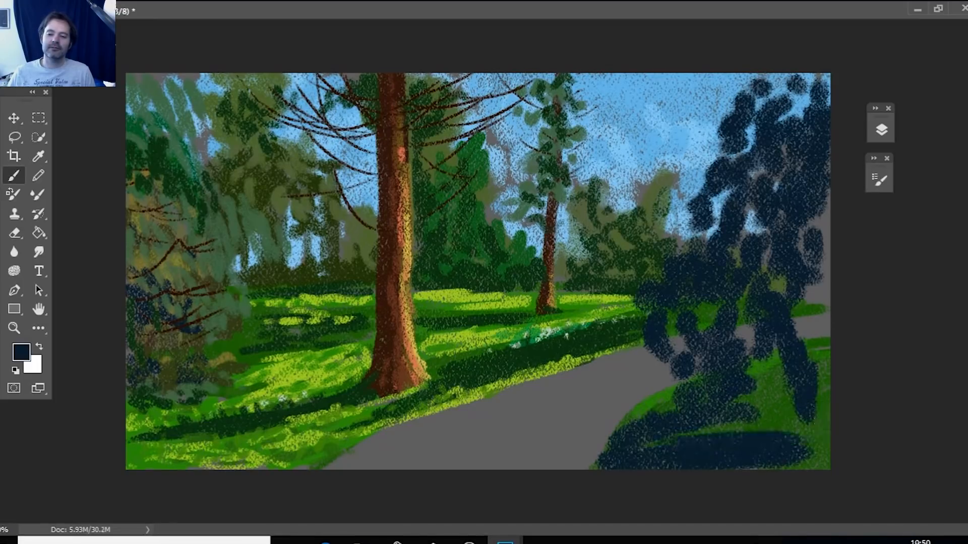
Set the foreground color to dark green #072a12, paint over the path side of the navy mass and dab leaf clusters across the upper sky.
{"action": "left_click", "coordinate": [21, 352]}
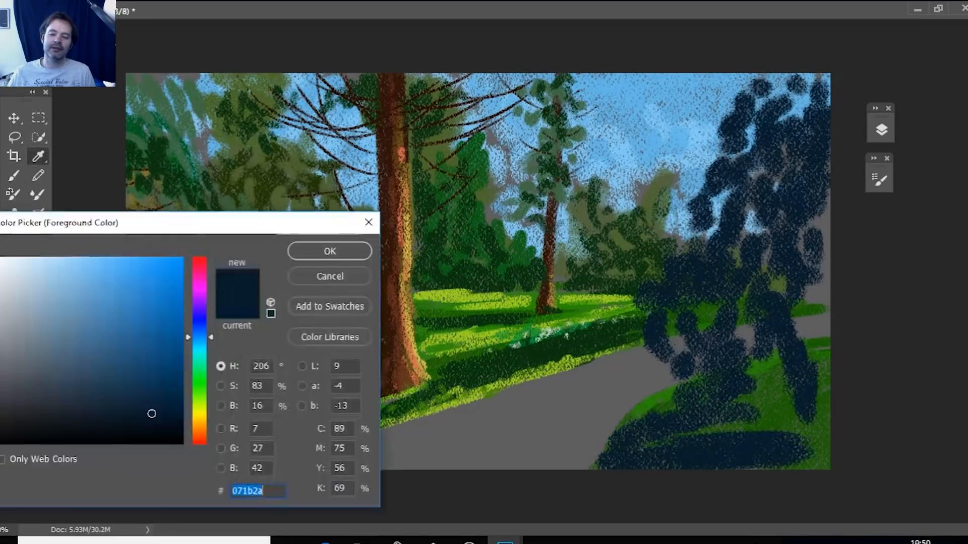
{"action": "type", "text": "072a12"}
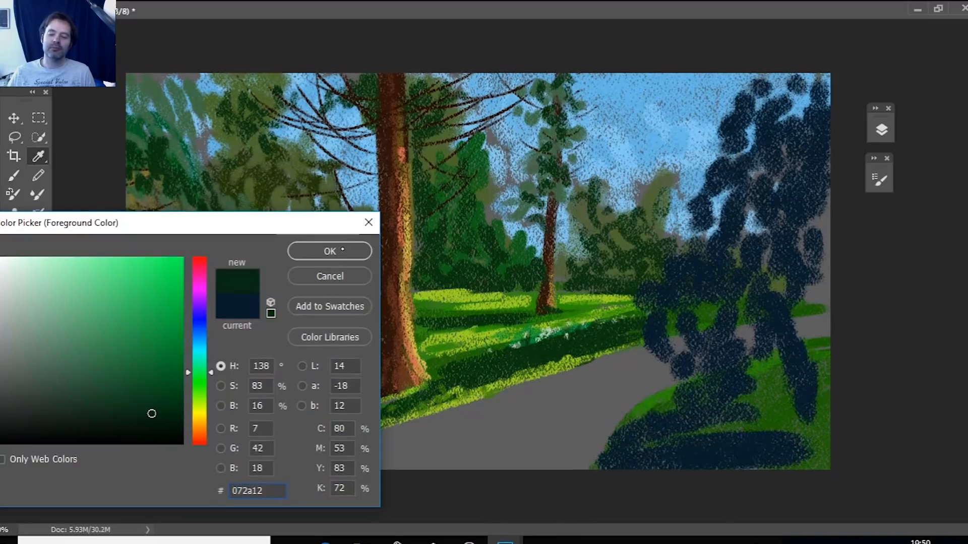
{"action": "key", "text": "Return"}
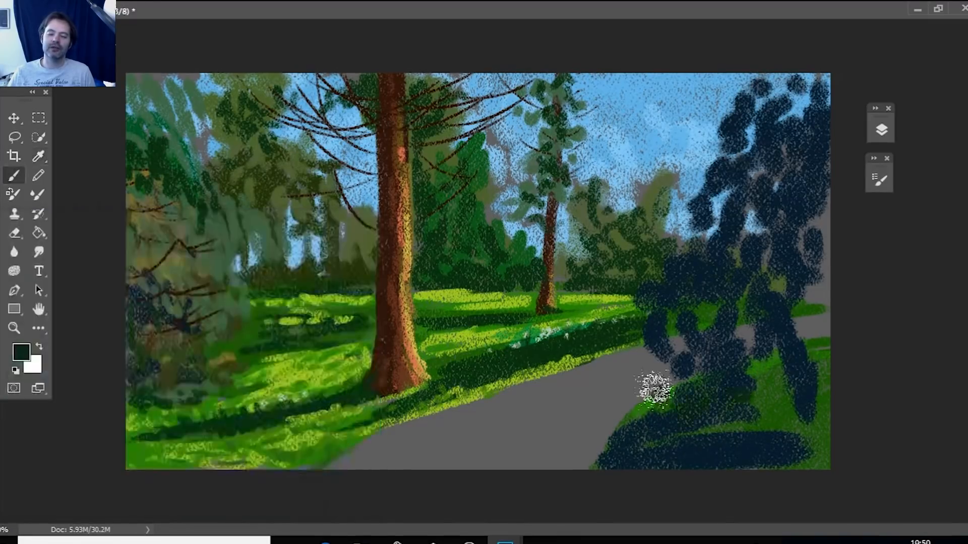
{"action": "mouse_move", "coordinate": [654, 388]}
{"action": "left_mouse_down"}
{"action": "mouse_move", "coordinate": [633, 331]}
{"action": "mouse_move", "coordinate": [663, 367]}
{"action": "mouse_move", "coordinate": [636, 356]}
{"action": "left_mouse_up"}
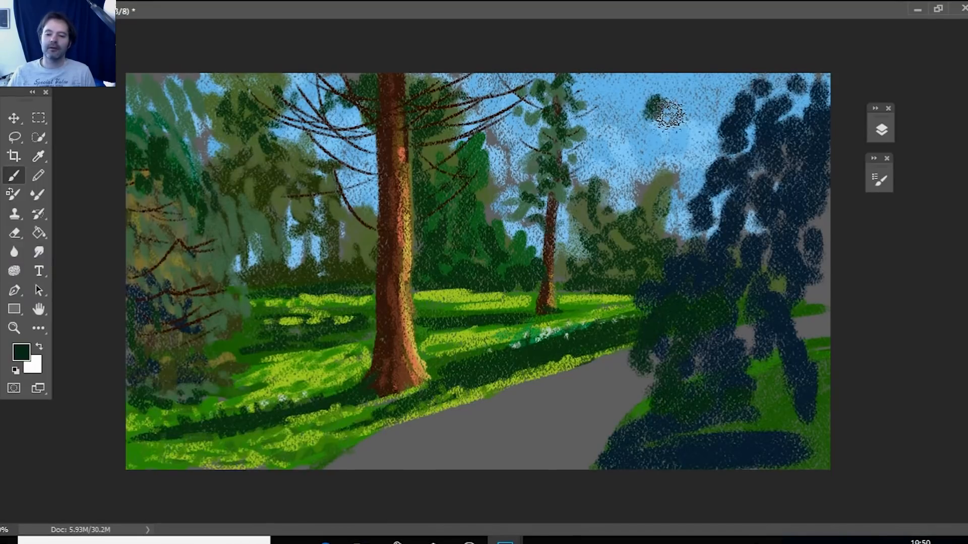
{"action": "mouse_move", "coordinate": [666, 114]}
{"action": "left_mouse_down"}
{"action": "mouse_move", "coordinate": [655, 96]}
{"action": "mouse_move", "coordinate": [698, 115]}
{"action": "left_mouse_up"}
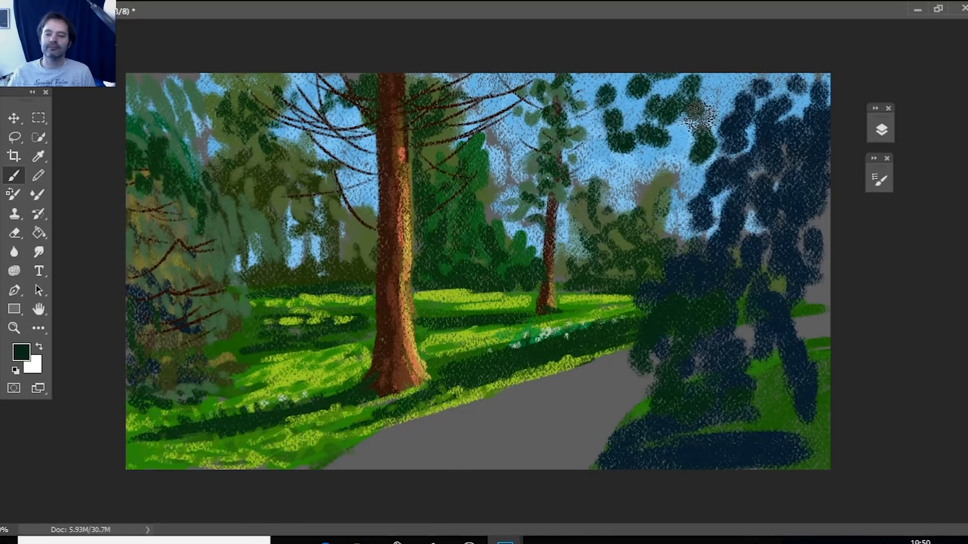
{"action": "left_click_drag", "start_coordinate": [695, 113], "coordinate": [811, 133]}
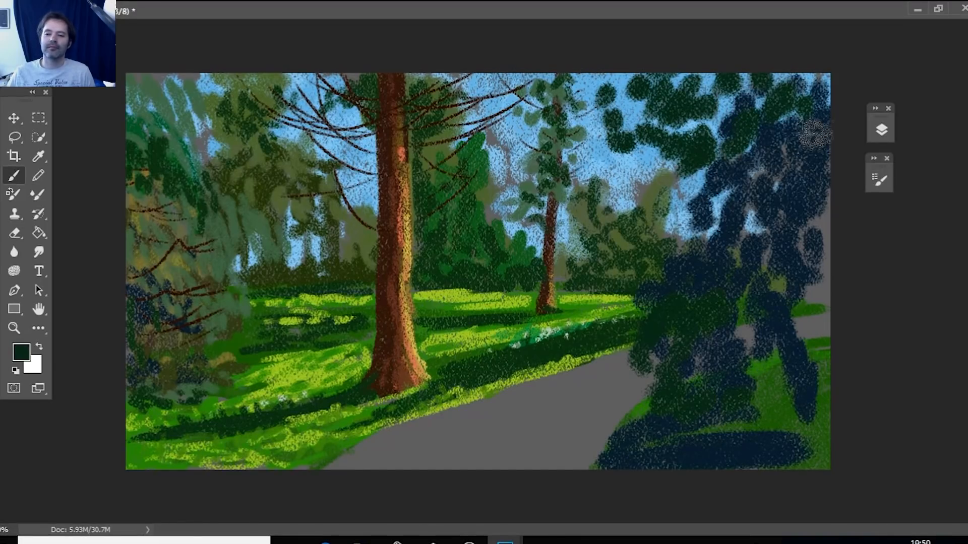
Cover the outer and lower parts of the navy foliage mass with dark green, filling the remaining gaps over the path and grass bank.
{"action": "left_click_drag", "start_coordinate": [812, 189], "coordinate": [804, 335]}
{"action": "left_click_drag", "start_coordinate": [767, 241], "coordinate": [778, 379]}
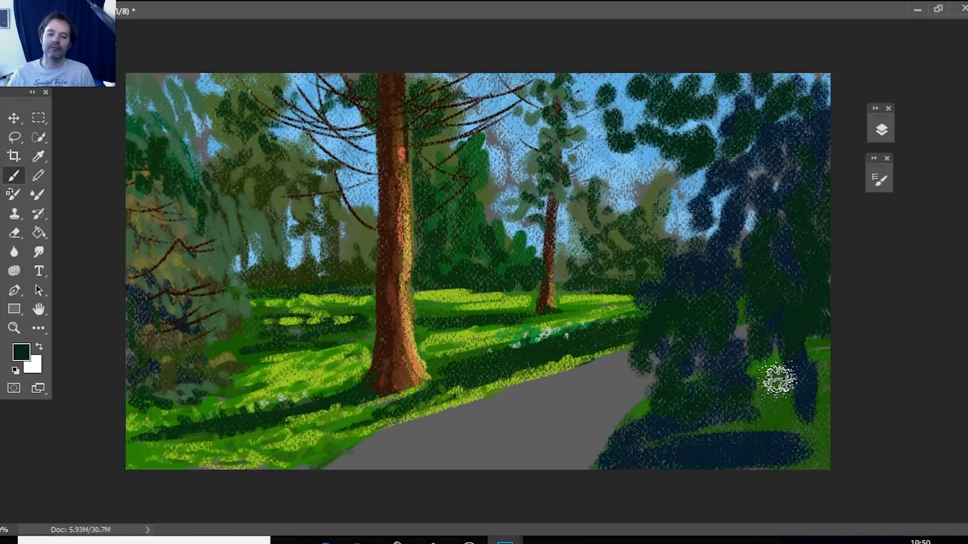
{"action": "left_click_drag", "start_coordinate": [779, 379], "coordinate": [796, 453]}
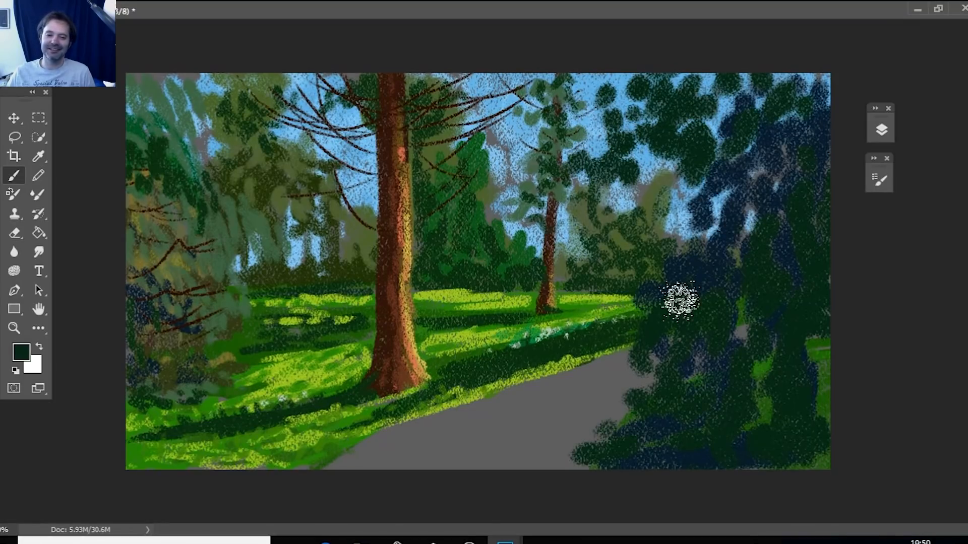
{"action": "left_click_drag", "start_coordinate": [819, 350], "coordinate": [819, 413]}
{"action": "left_click_drag", "start_coordinate": [757, 434], "coordinate": [741, 328]}
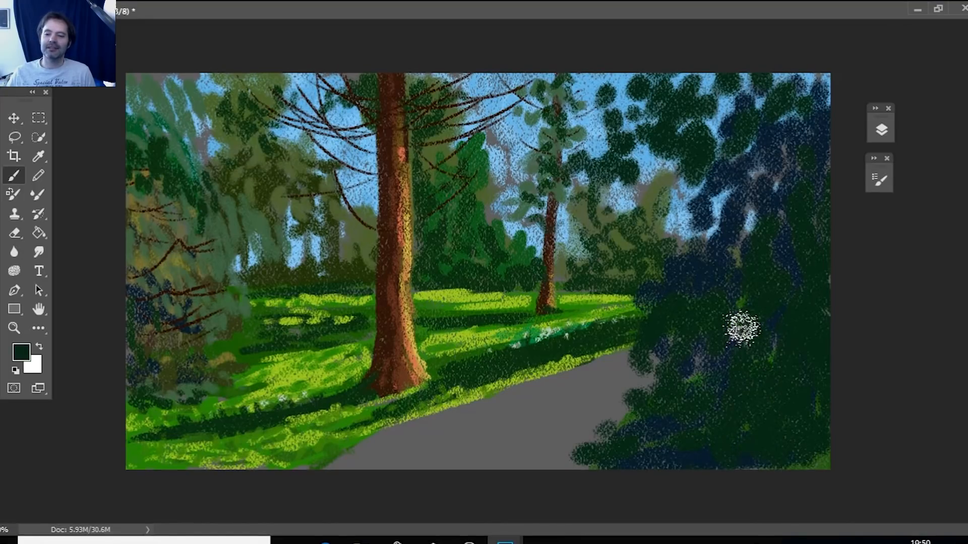
Set the foreground color to dark brown #3f2f29, reduce the brush size and paint a forked trunk and a thin upright trunk in the dark foliage.
{"action": "left_click", "coordinate": [21, 351]}
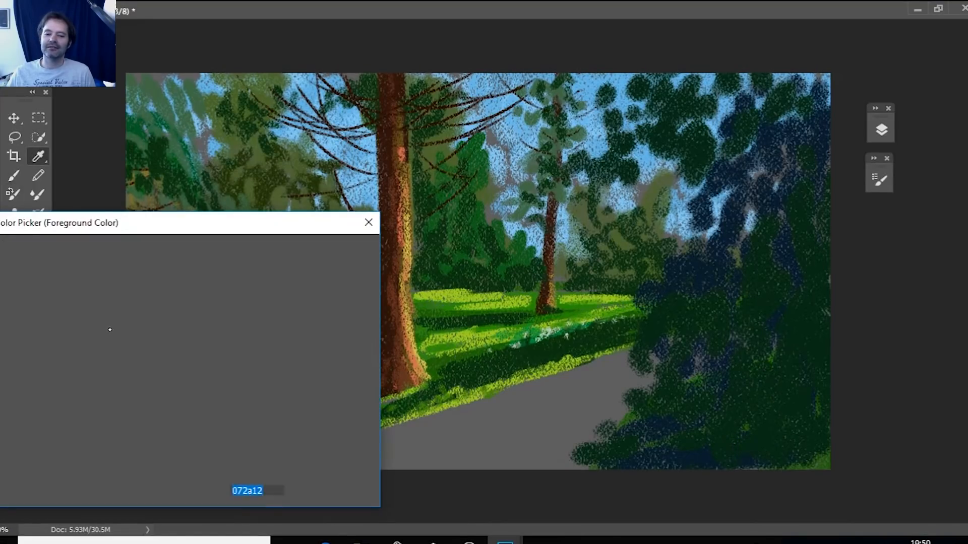
{"action": "key", "text": "Return"}
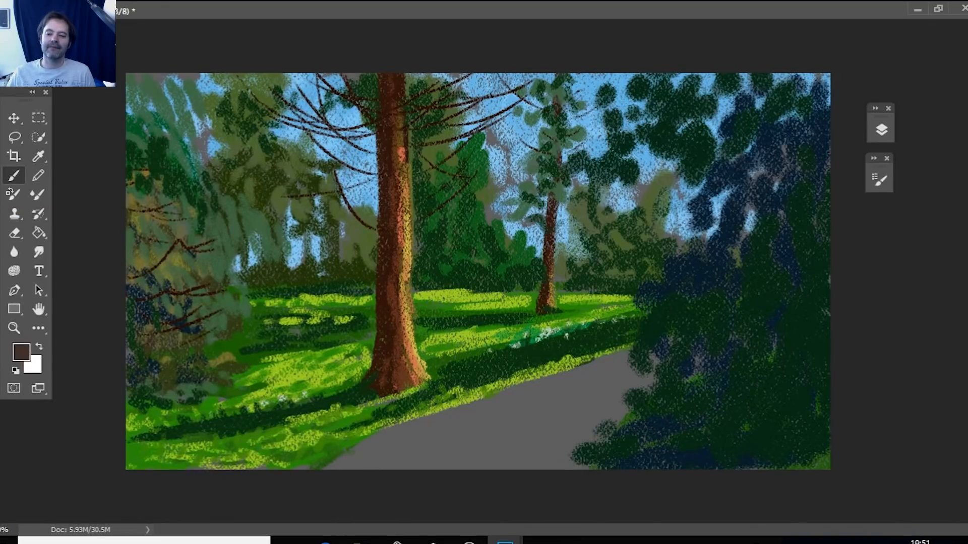
{"action": "key", "text": "F5"}
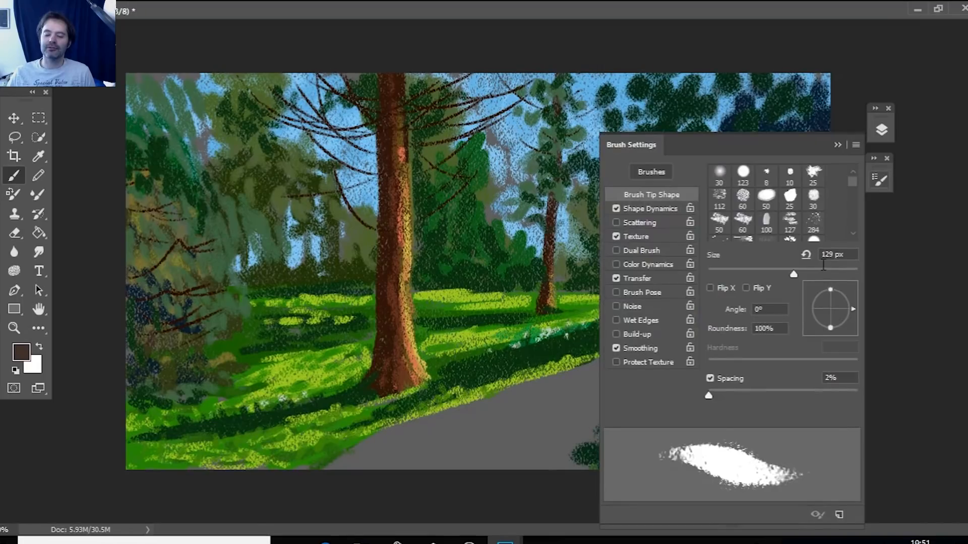
{"action": "key", "text": "F5"}
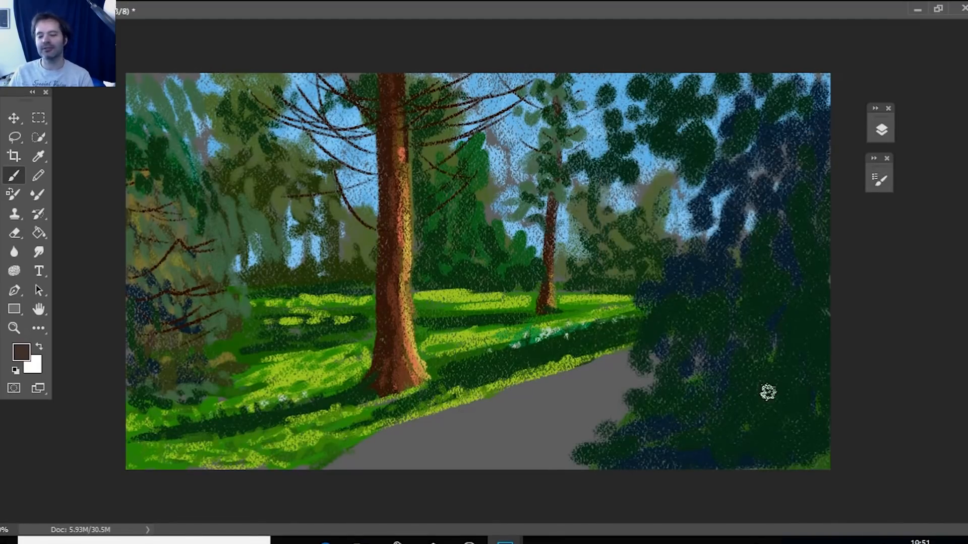
{"action": "left_click_drag", "start_coordinate": [779, 401], "coordinate": [778, 263]}
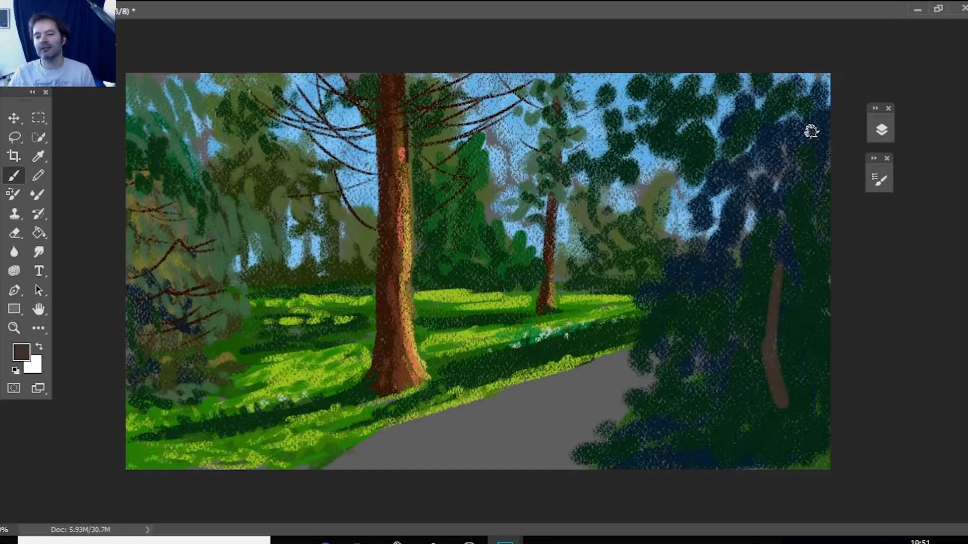
{"action": "left_click_drag", "start_coordinate": [778, 337], "coordinate": [796, 294]}
{"action": "left_click_drag", "start_coordinate": [746, 398], "coordinate": [754, 314]}
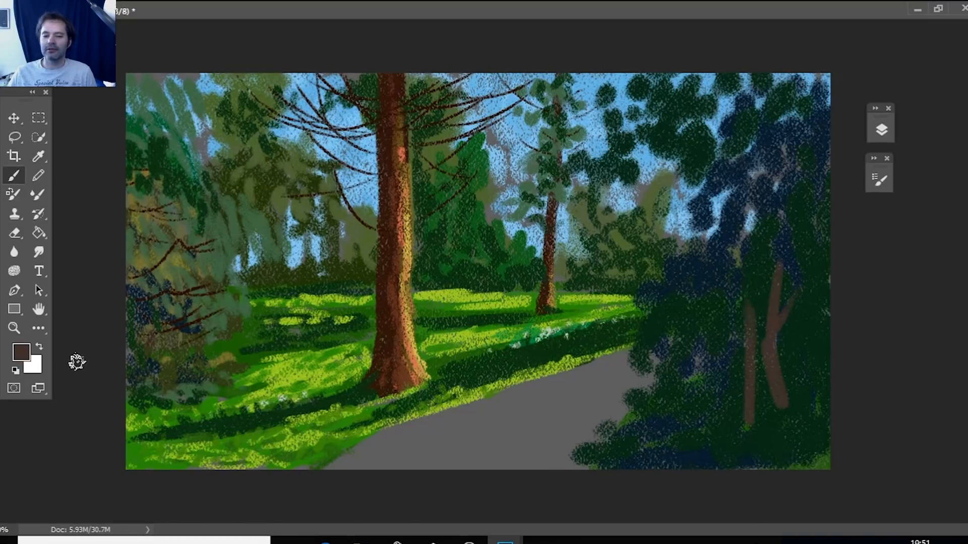
Set the foreground color to dark olive #3f3f1f and tint the forked trunk and thin upright trunk in the dark foliage.
{"action": "left_click", "coordinate": [22, 352]}
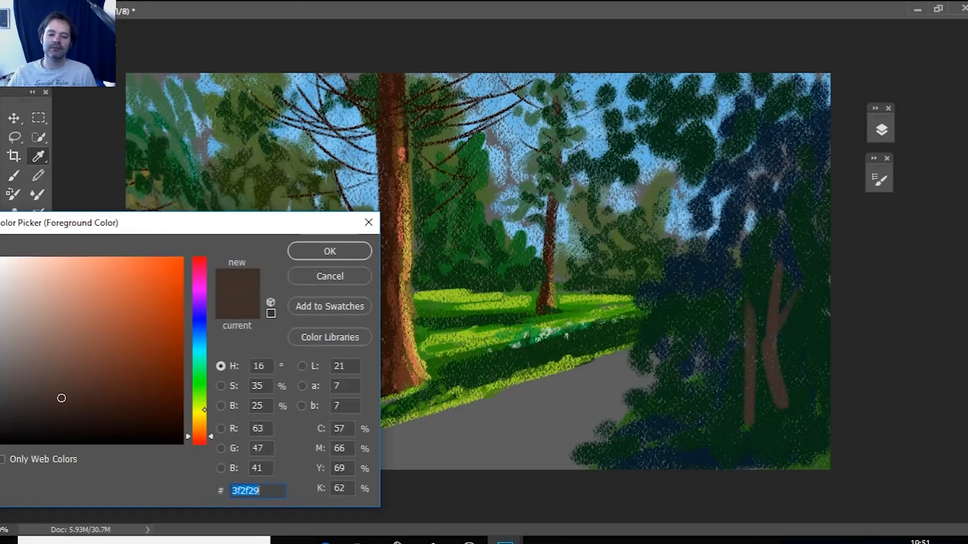
{"action": "left_click", "coordinate": [204, 412]}
{"action": "left_click_drag", "start_coordinate": [72, 395], "coordinate": [93, 398]}
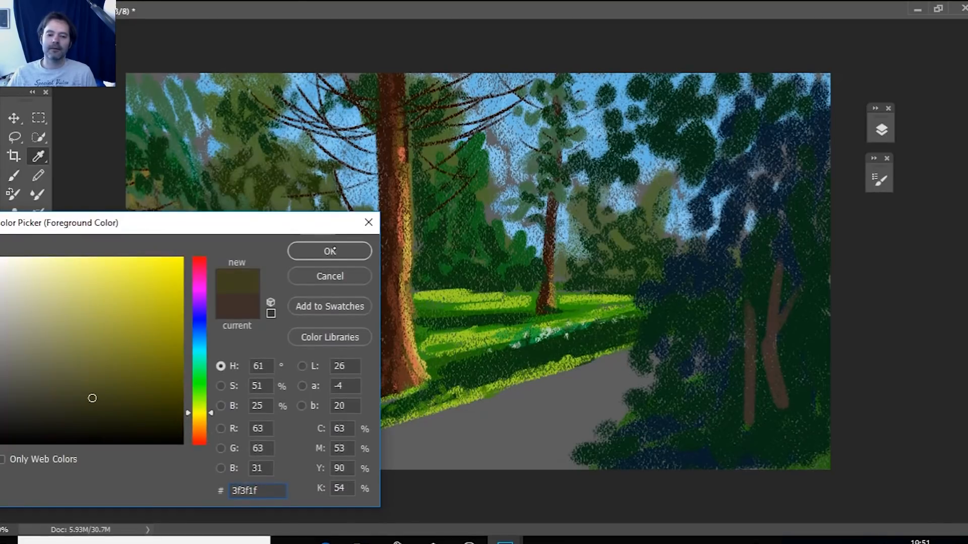
{"action": "left_click", "coordinate": [333, 251]}
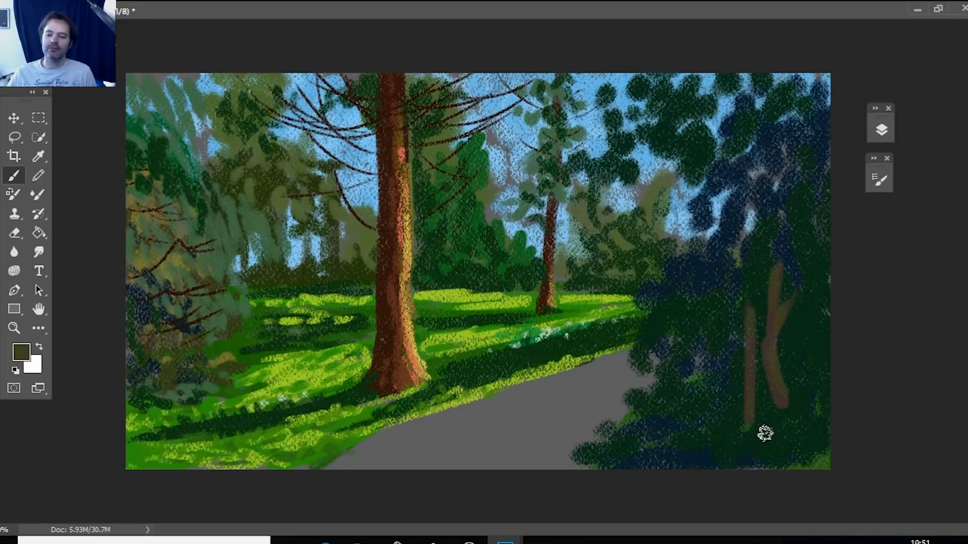
Set the foreground color to a medium green and paint leaf clusters atop the thin trunk and in the foliage on its path side.
{"action": "left_click", "coordinate": [20, 353]}
{"action": "left_click_drag", "start_coordinate": [207, 356], "coordinate": [206, 374]}
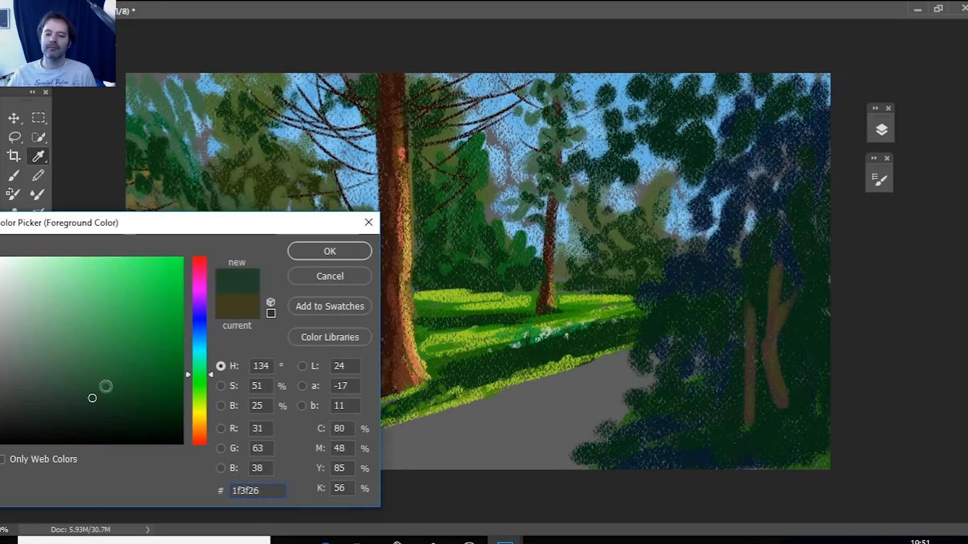
{"action": "left_click", "coordinate": [135, 371]}
{"action": "left_click", "coordinate": [330, 251]}
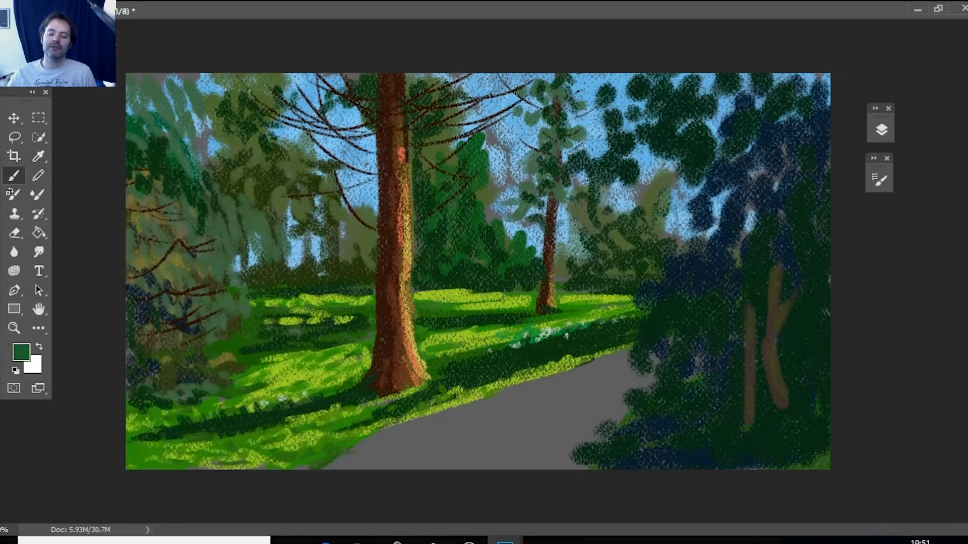
{"action": "mouse_move", "coordinate": [750, 290]}
{"action": "left_mouse_down"}
{"action": "mouse_move", "coordinate": [731, 320]}
{"action": "mouse_move", "coordinate": [767, 307]}
{"action": "mouse_move", "coordinate": [731, 286]}
{"action": "mouse_move", "coordinate": [765, 263]}
{"action": "left_mouse_up"}
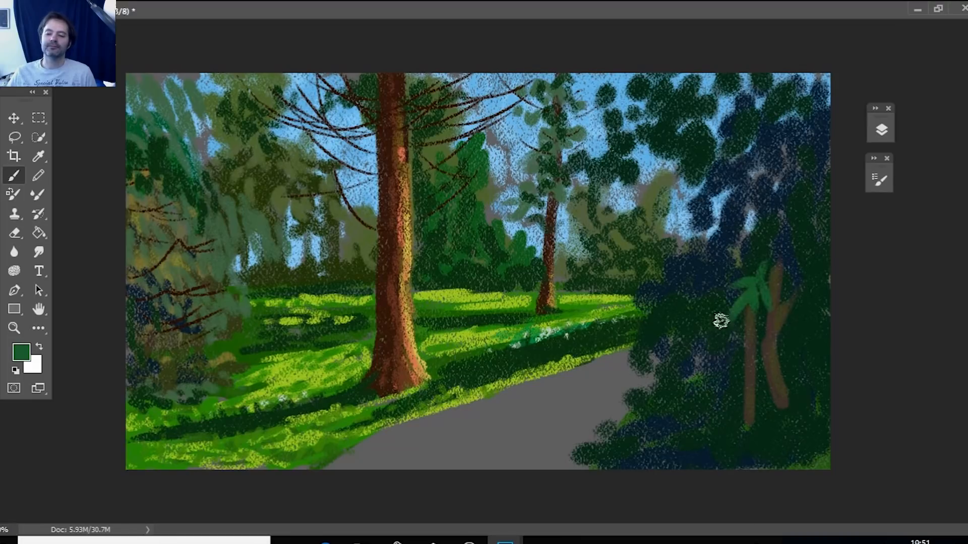
{"action": "mouse_move", "coordinate": [673, 363]}
{"action": "left_mouse_down"}
{"action": "mouse_move", "coordinate": [705, 302]}
{"action": "mouse_move", "coordinate": [681, 307]}
{"action": "left_mouse_up"}
{"action": "left_click", "coordinate": [716, 330]}
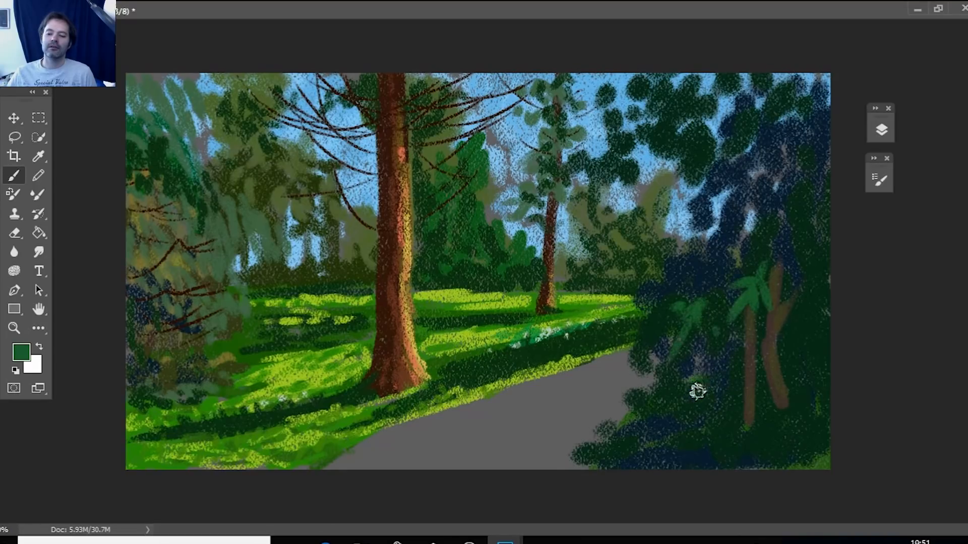
Dab medium green leaves over the undergrowth at the trunk bases, around both trunks and into the navy foliage above them.
{"action": "mouse_move", "coordinate": [757, 435]}
{"action": "left_mouse_down"}
{"action": "mouse_move", "coordinate": [773, 449]}
{"action": "mouse_move", "coordinate": [723, 444]}
{"action": "mouse_move", "coordinate": [734, 437]}
{"action": "mouse_move", "coordinate": [711, 423]}
{"action": "mouse_move", "coordinate": [747, 447]}
{"action": "mouse_move", "coordinate": [803, 447]}
{"action": "mouse_move", "coordinate": [808, 432]}
{"action": "mouse_move", "coordinate": [795, 417]}
{"action": "mouse_move", "coordinate": [733, 426]}
{"action": "mouse_move", "coordinate": [799, 423]}
{"action": "left_mouse_up"}
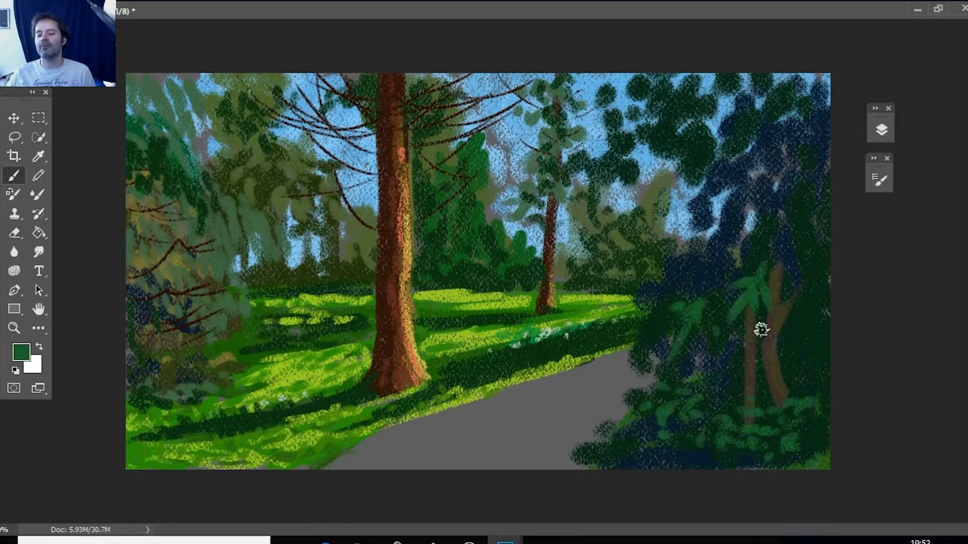
{"action": "left_click_drag", "start_coordinate": [751, 341], "coordinate": [757, 353]}
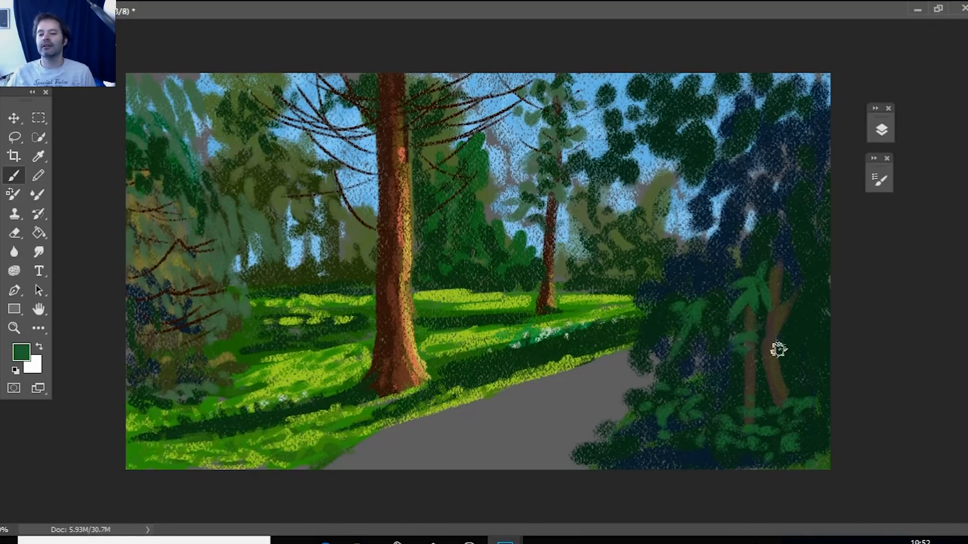
{"action": "mouse_move", "coordinate": [809, 299]}
{"action": "left_mouse_down"}
{"action": "mouse_move", "coordinate": [798, 324]}
{"action": "mouse_move", "coordinate": [773, 324]}
{"action": "left_mouse_up"}
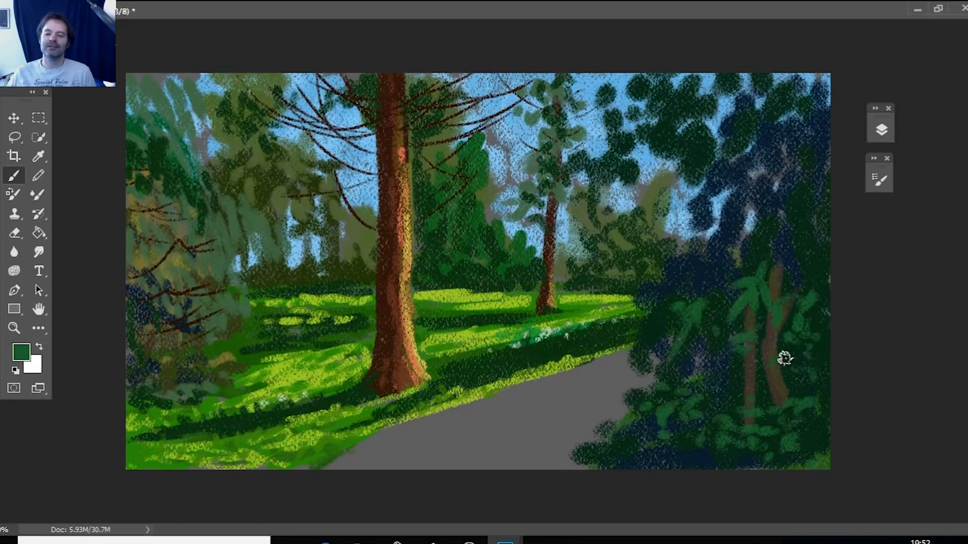
{"action": "left_click", "coordinate": [729, 247]}
{"action": "left_click", "coordinate": [720, 282]}
{"action": "left_click", "coordinate": [686, 262]}
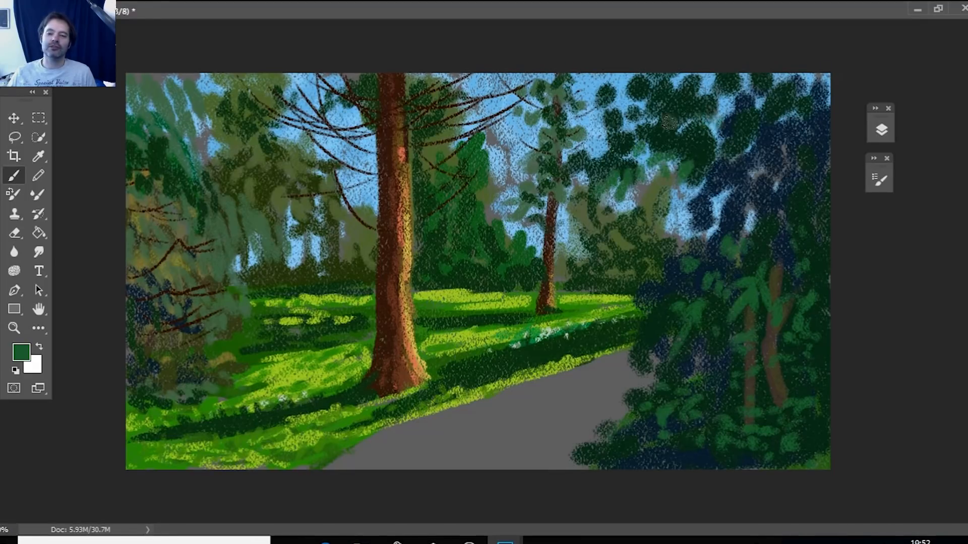
Scatter medium green leaf dabs across the upper dark foliage and the leaf clusters against the sky.
{"action": "left_click_drag", "start_coordinate": [668, 121], "coordinate": [688, 113]}
{"action": "mouse_move", "coordinate": [646, 101]}
{"action": "left_mouse_down"}
{"action": "mouse_move", "coordinate": [671, 93]}
{"action": "mouse_move", "coordinate": [632, 93]}
{"action": "left_mouse_up"}
{"action": "mouse_move", "coordinate": [593, 120]}
{"action": "left_mouse_down"}
{"action": "mouse_move", "coordinate": [587, 139]}
{"action": "mouse_move", "coordinate": [610, 145]}
{"action": "left_mouse_up"}
{"action": "left_click_drag", "start_coordinate": [740, 115], "coordinate": [726, 127]}
{"action": "left_click_drag", "start_coordinate": [715, 146], "coordinate": [700, 162]}
{"action": "left_click_drag", "start_coordinate": [700, 189], "coordinate": [672, 227]}
{"action": "left_click_drag", "start_coordinate": [793, 154], "coordinate": [795, 169]}
{"action": "left_click_drag", "start_coordinate": [778, 134], "coordinate": [776, 145]}
{"action": "left_click_drag", "start_coordinate": [766, 143], "coordinate": [778, 191]}
{"action": "left_click_drag", "start_coordinate": [733, 193], "coordinate": [735, 213]}
{"action": "left_click_drag", "start_coordinate": [711, 179], "coordinate": [712, 193]}
{"action": "left_click_drag", "start_coordinate": [726, 150], "coordinate": [724, 171]}
{"action": "left_click_drag", "start_coordinate": [784, 88], "coordinate": [775, 94]}
{"action": "left_click_drag", "start_coordinate": [805, 100], "coordinate": [803, 107]}
{"action": "left_click_drag", "start_coordinate": [813, 144], "coordinate": [816, 150]}
{"action": "left_click_drag", "start_coordinate": [805, 162], "coordinate": [807, 173]}
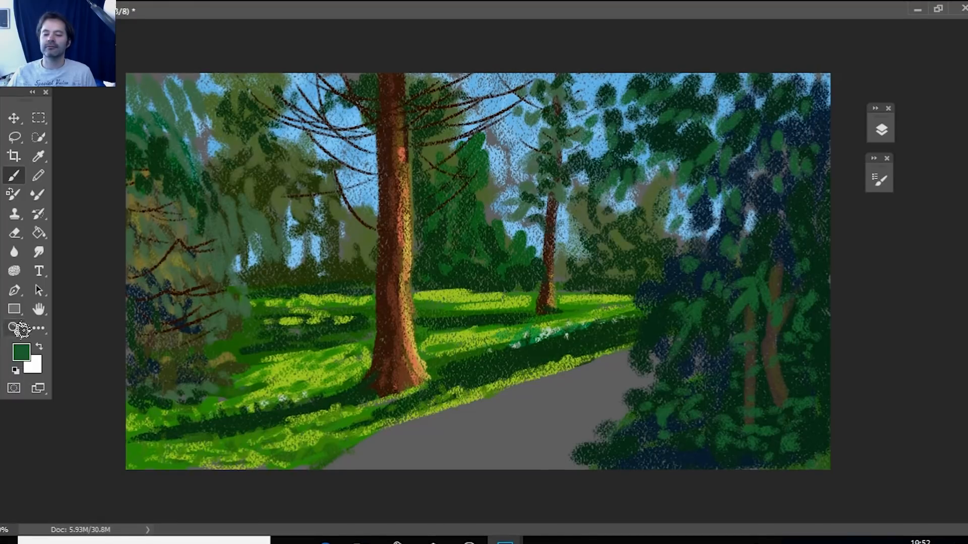
Set the foreground color to dark olive brown #433c18 and paint two thick branches through the upper dark foliage.
{"action": "left_click", "coordinate": [21, 352]}
{"action": "left_click_drag", "start_coordinate": [201, 374], "coordinate": [206, 427]}
{"action": "left_click_drag", "start_coordinate": [144, 376], "coordinate": [168, 374]}
{"action": "left_click_drag", "start_coordinate": [209, 428], "coordinate": [210, 419]}
{"action": "left_click", "coordinate": [136, 386]}
{"action": "left_click", "coordinate": [117, 395]}
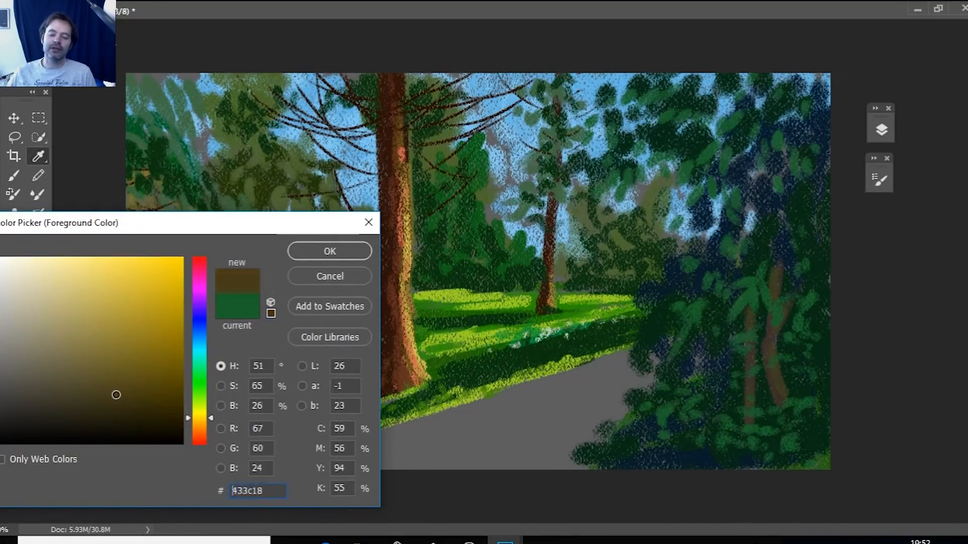
{"action": "left_click", "coordinate": [331, 251]}
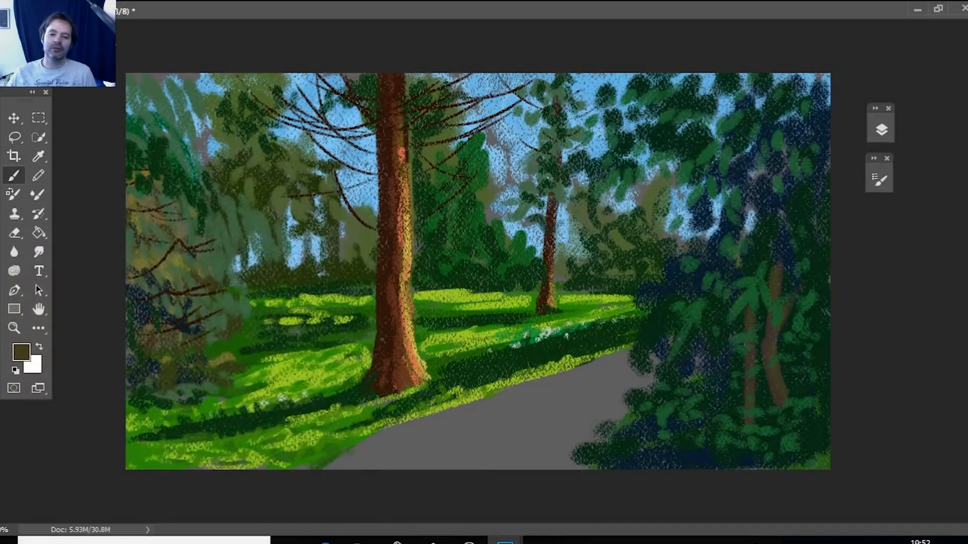
{"action": "left_click_drag", "start_coordinate": [703, 76], "coordinate": [726, 207]}
{"action": "left_click_drag", "start_coordinate": [639, 143], "coordinate": [710, 221]}
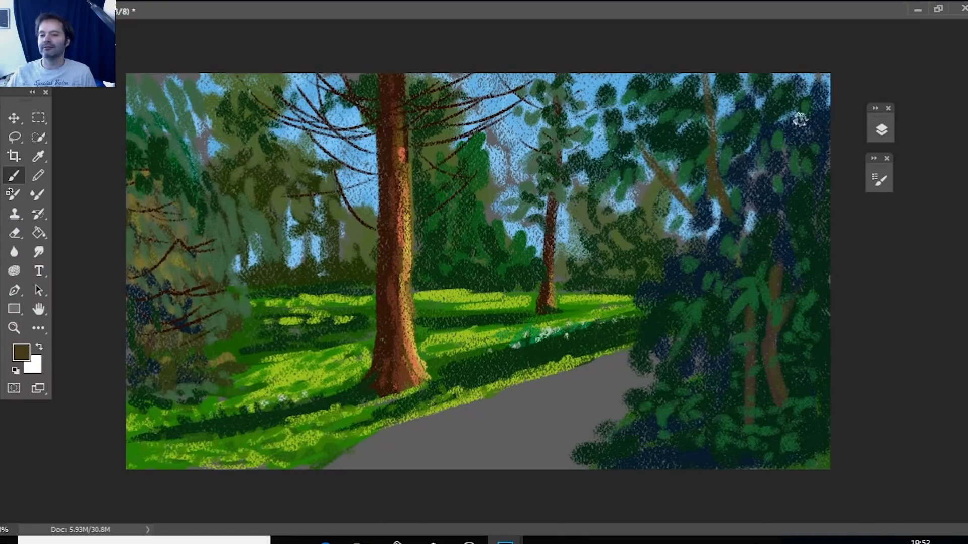
Reduce the brush size to 31 px and paint thin branches through the upper foliage and curving out toward the path.
{"action": "left_click", "coordinate": [879, 180]}
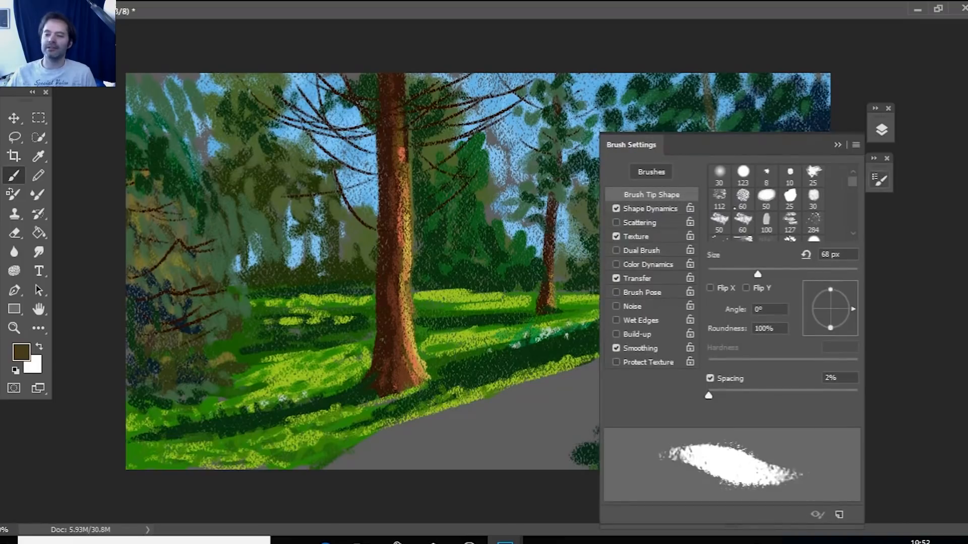
{"action": "left_click", "coordinate": [732, 274]}
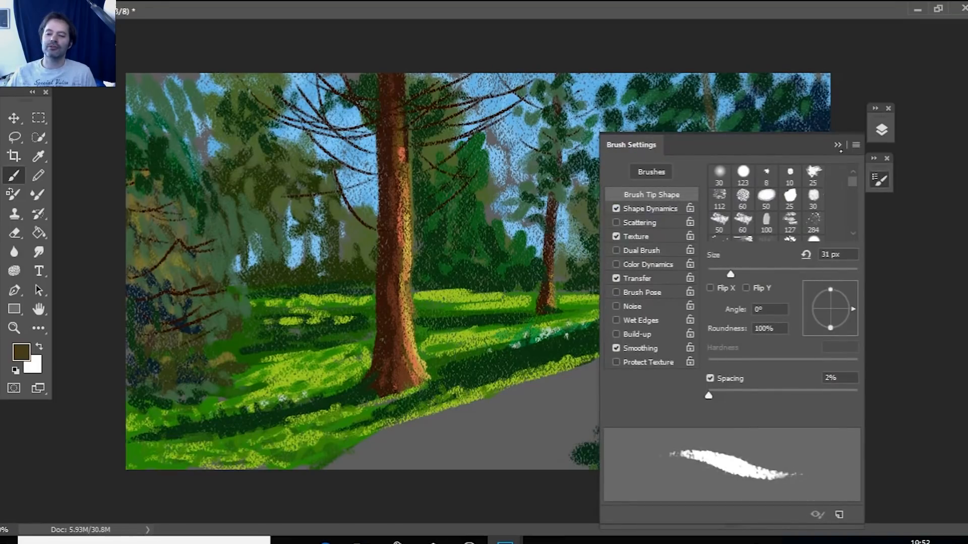
{"action": "left_click", "coordinate": [838, 146]}
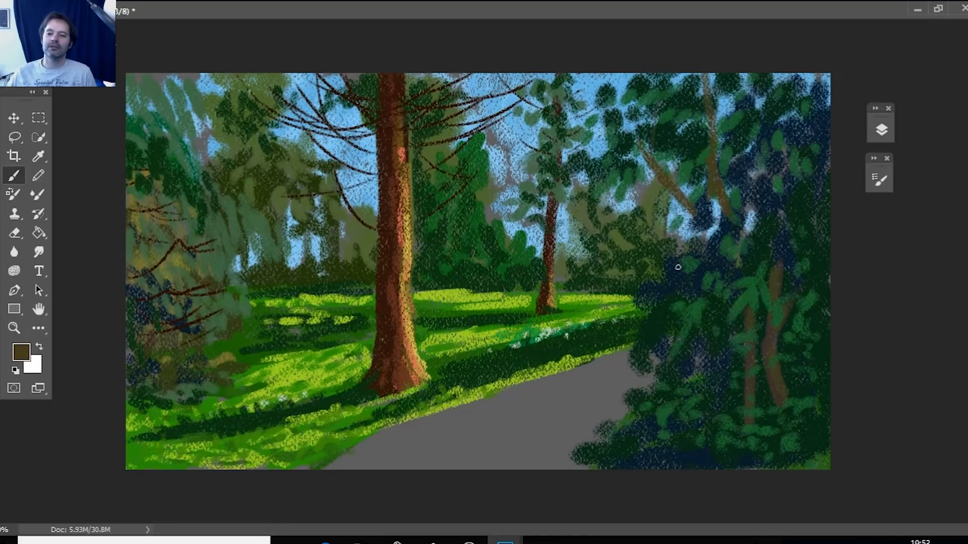
{"action": "left_click_drag", "start_coordinate": [683, 201], "coordinate": [710, 267]}
{"action": "left_click_drag", "start_coordinate": [728, 160], "coordinate": [752, 100]}
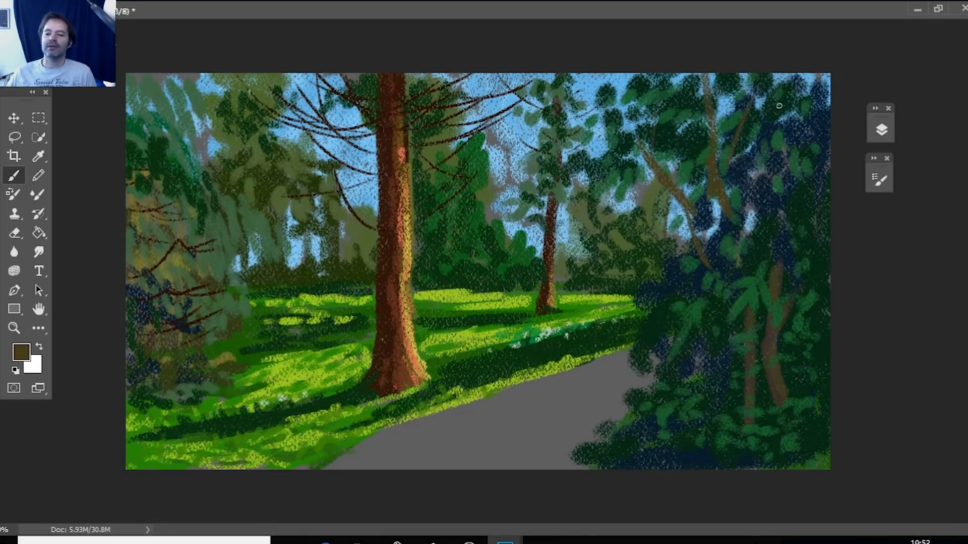
{"action": "left_click_drag", "start_coordinate": [739, 137], "coordinate": [802, 80]}
{"action": "mouse_move", "coordinate": [695, 138]}
{"action": "left_mouse_down"}
{"action": "mouse_move", "coordinate": [621, 78]}
{"action": "mouse_move", "coordinate": [684, 192]}
{"action": "left_mouse_up"}
{"action": "mouse_move", "coordinate": [755, 275]}
{"action": "left_mouse_down"}
{"action": "mouse_move", "coordinate": [705, 247]}
{"action": "mouse_move", "coordinate": [721, 310]}
{"action": "mouse_move", "coordinate": [643, 309]}
{"action": "left_mouse_up"}
{"action": "left_click_drag", "start_coordinate": [675, 358], "coordinate": [726, 370]}
{"action": "left_click_drag", "start_coordinate": [785, 159], "coordinate": [758, 186]}
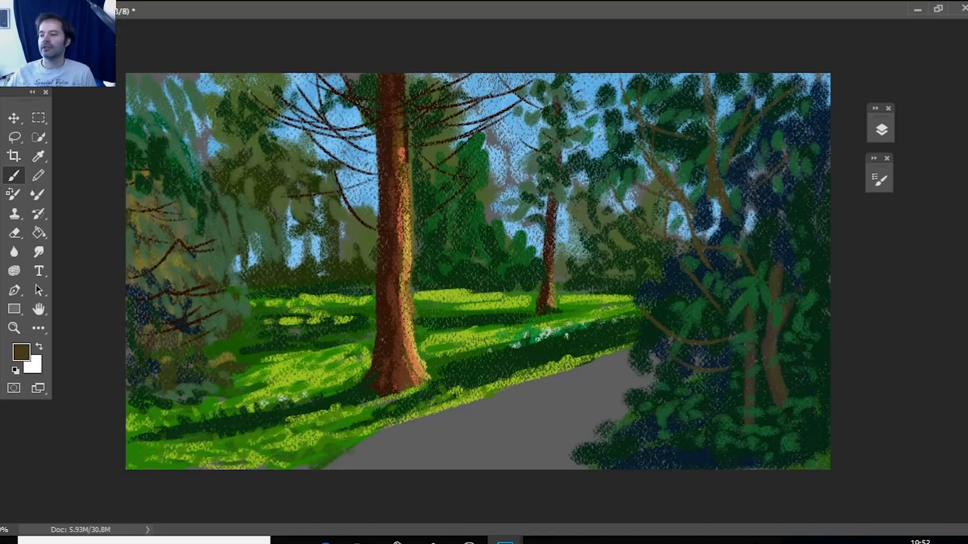
Paint fine olive brown twigs among the leaf clusters against the sky, on the path side of the dark foreground tree.
{"action": "left_click_drag", "start_coordinate": [640, 131], "coordinate": [623, 104]}
{"action": "left_click_drag", "start_coordinate": [662, 101], "coordinate": [676, 75]}
{"action": "left_click_drag", "start_coordinate": [594, 114], "coordinate": [587, 85]}
{"action": "left_click_drag", "start_coordinate": [593, 100], "coordinate": [603, 83]}
{"action": "left_click_drag", "start_coordinate": [643, 203], "coordinate": [614, 179]}
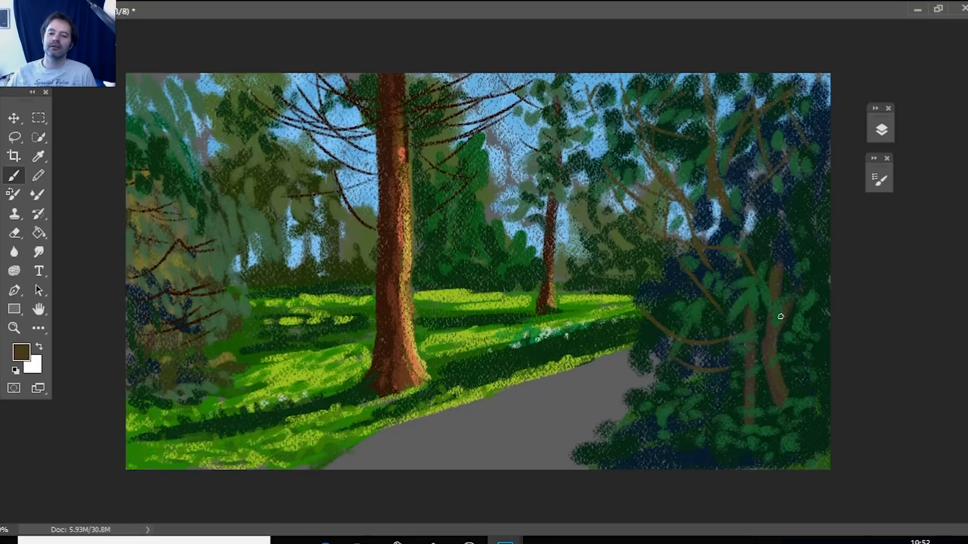
Set the foreground color to a bright yellow-green.
{"action": "left_click", "coordinate": [22, 352]}
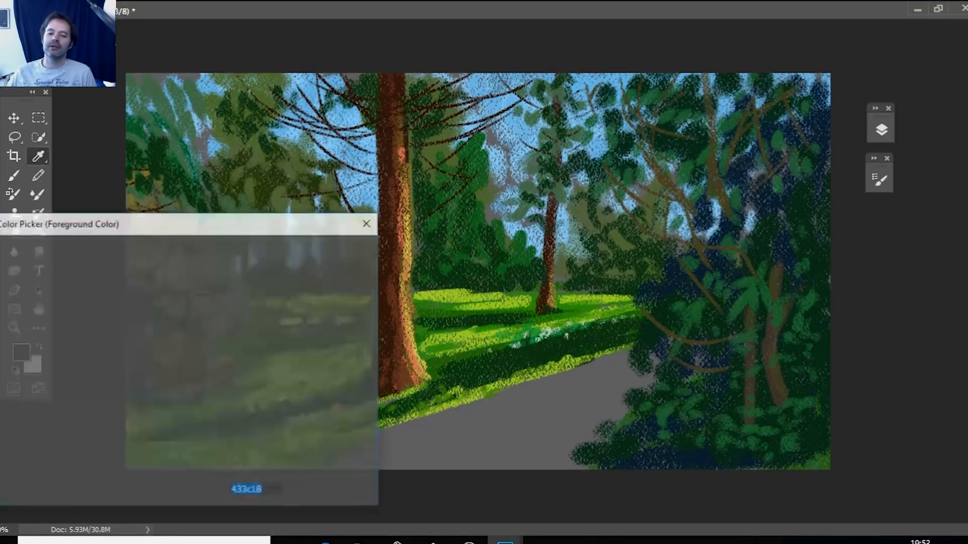
{"action": "left_click_drag", "start_coordinate": [209, 418], "coordinate": [210, 414]}
{"action": "left_click", "coordinate": [156, 306]}
{"action": "left_click_drag", "start_coordinate": [142, 265], "coordinate": [122, 266]}
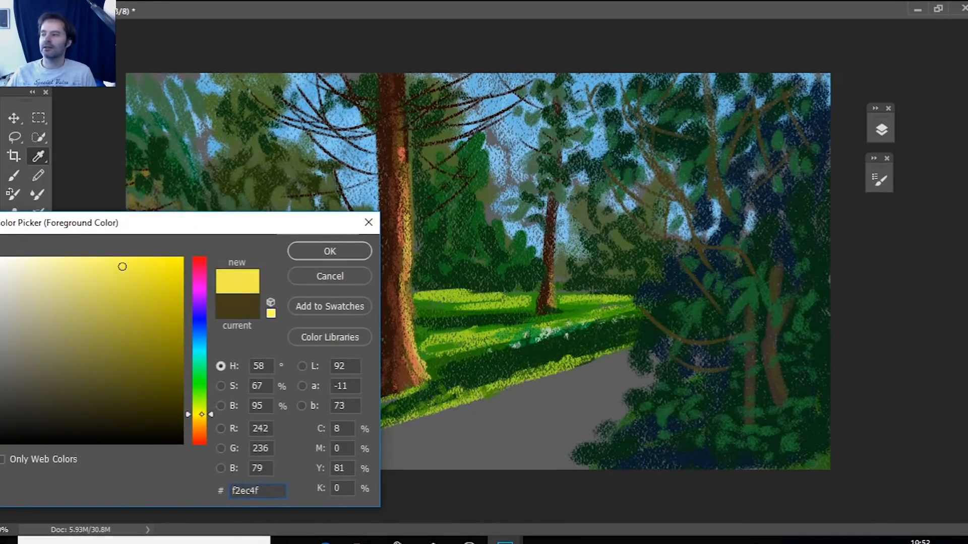
{"action": "left_click", "coordinate": [213, 404]}
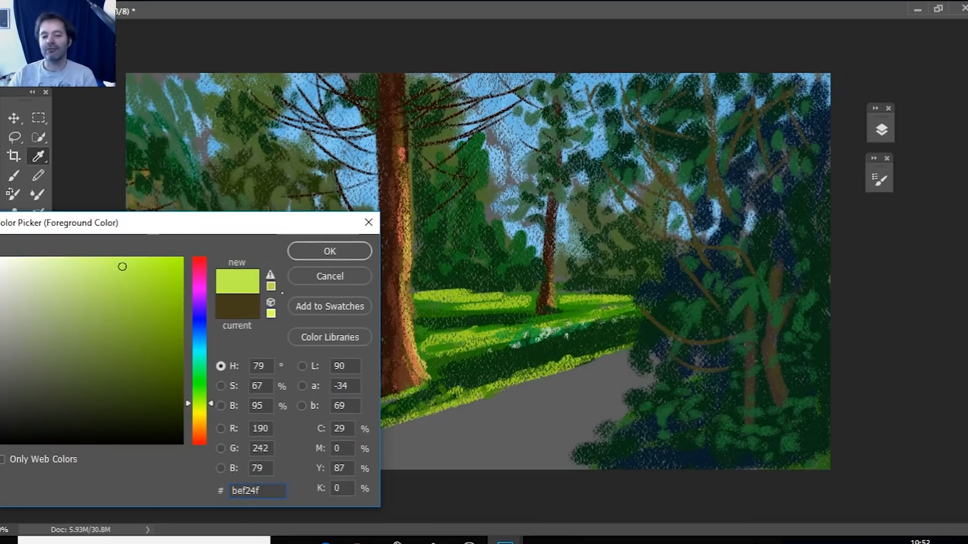
{"action": "left_click_drag", "start_coordinate": [137, 293], "coordinate": [170, 278]}
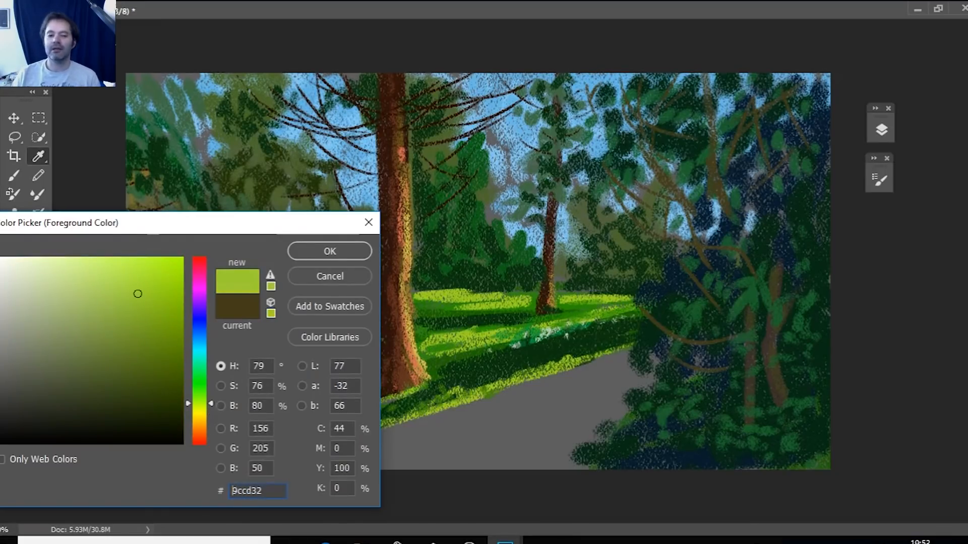
{"action": "key", "text": "Return"}
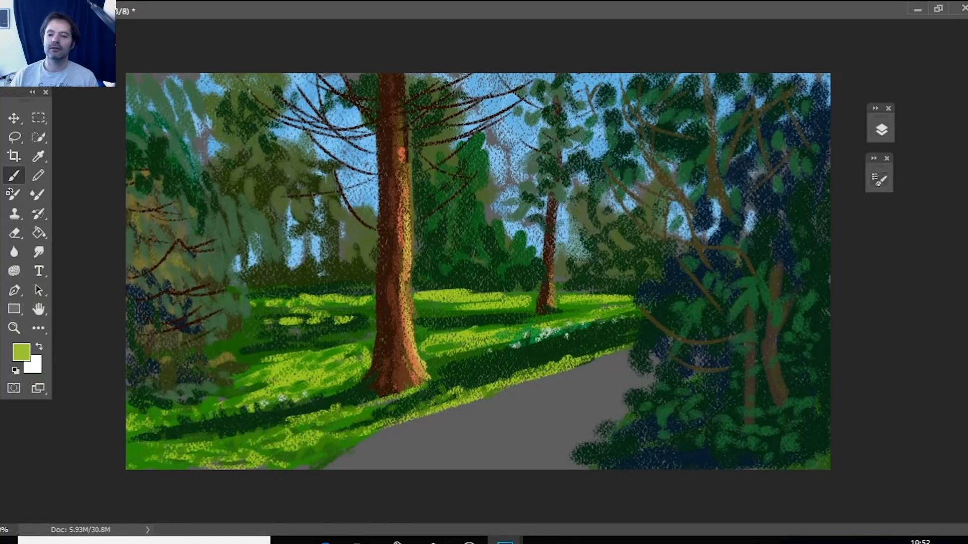
Enlarge the brush slightly and dab small sunlit yellow-green leaves around the branches above the two foreground trunks.
{"action": "left_click", "coordinate": [879, 179]}
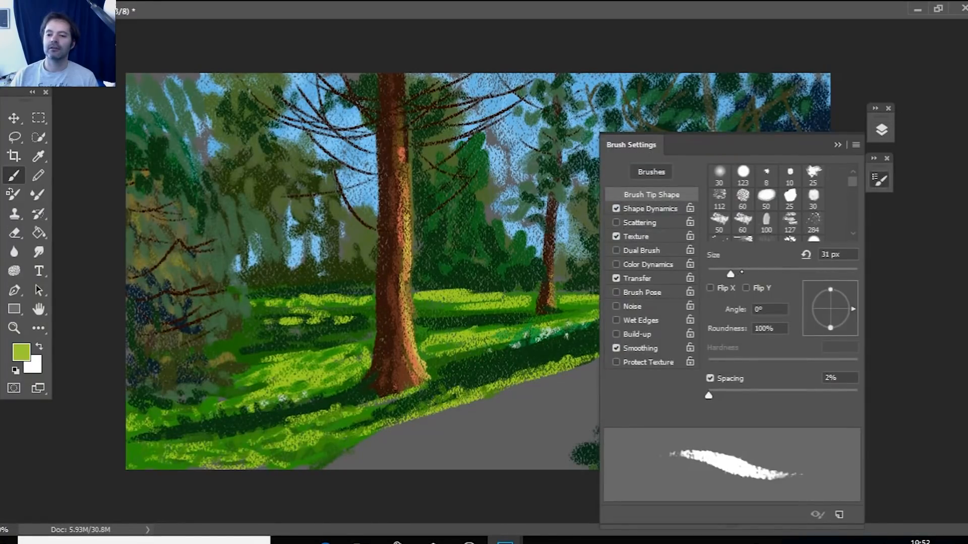
{"action": "left_click", "coordinate": [741, 271]}
{"action": "left_click", "coordinate": [837, 145]}
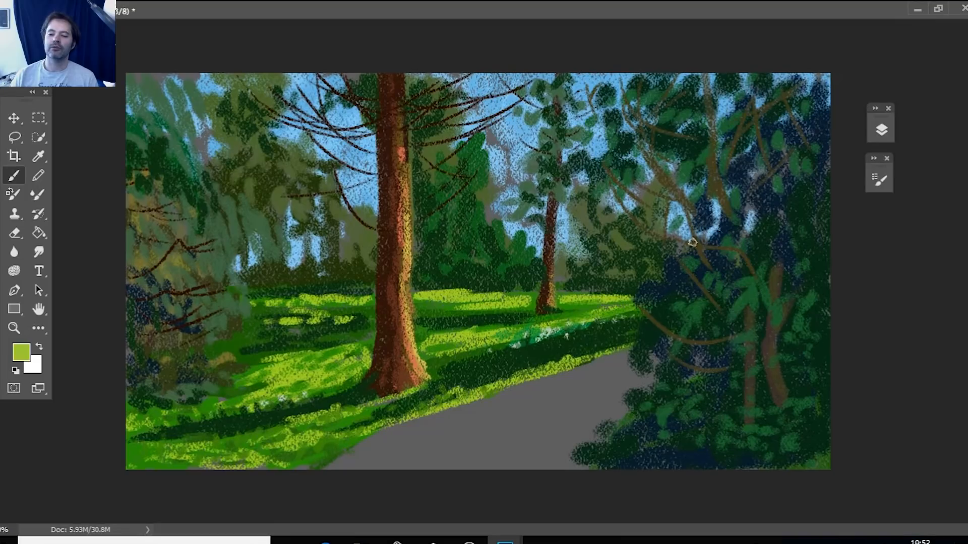
{"action": "mouse_move", "coordinate": [695, 235]}
{"action": "left_mouse_down"}
{"action": "mouse_move", "coordinate": [692, 264]}
{"action": "mouse_move", "coordinate": [702, 248]}
{"action": "mouse_move", "coordinate": [699, 234]}
{"action": "mouse_move", "coordinate": [675, 245]}
{"action": "left_mouse_up"}
{"action": "left_click", "coordinate": [693, 263]}
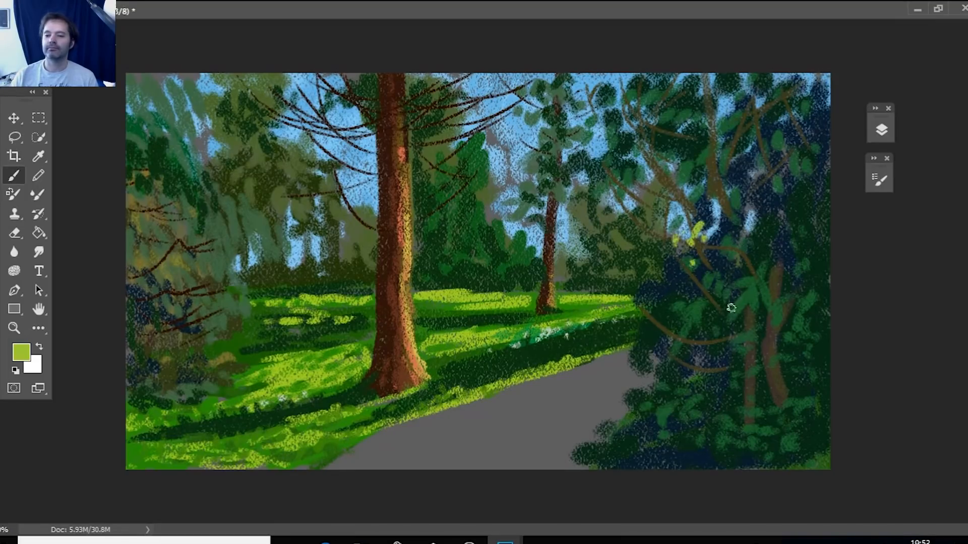
{"action": "left_click_drag", "start_coordinate": [717, 289], "coordinate": [715, 298]}
{"action": "left_click", "coordinate": [748, 231]}
{"action": "left_click", "coordinate": [766, 235]}
{"action": "left_click", "coordinate": [761, 258]}
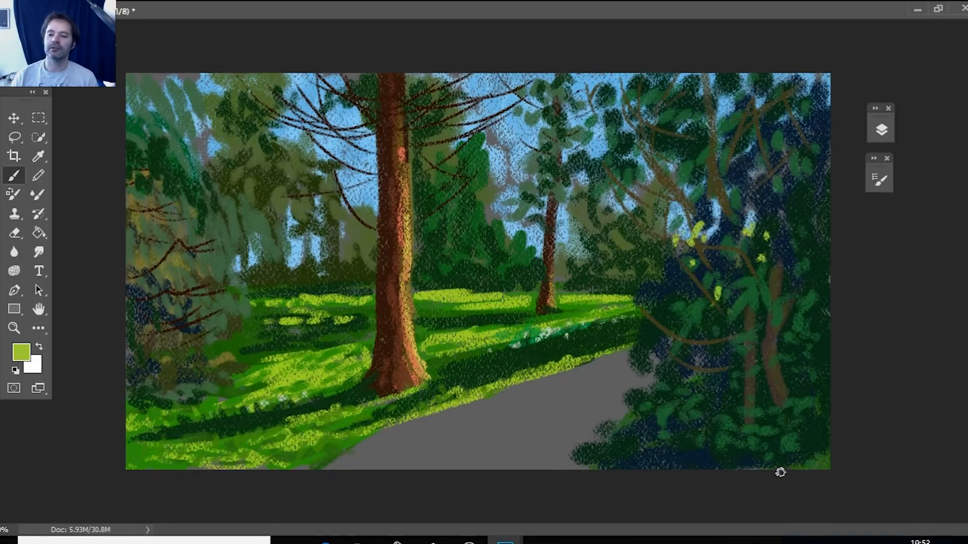
Dab yellow-green highlights onto the undergrowth beside the path and at the base of the forked trunk.
{"action": "left_click", "coordinate": [691, 415]}
{"action": "left_click", "coordinate": [680, 429]}
{"action": "left_click", "coordinate": [663, 433]}
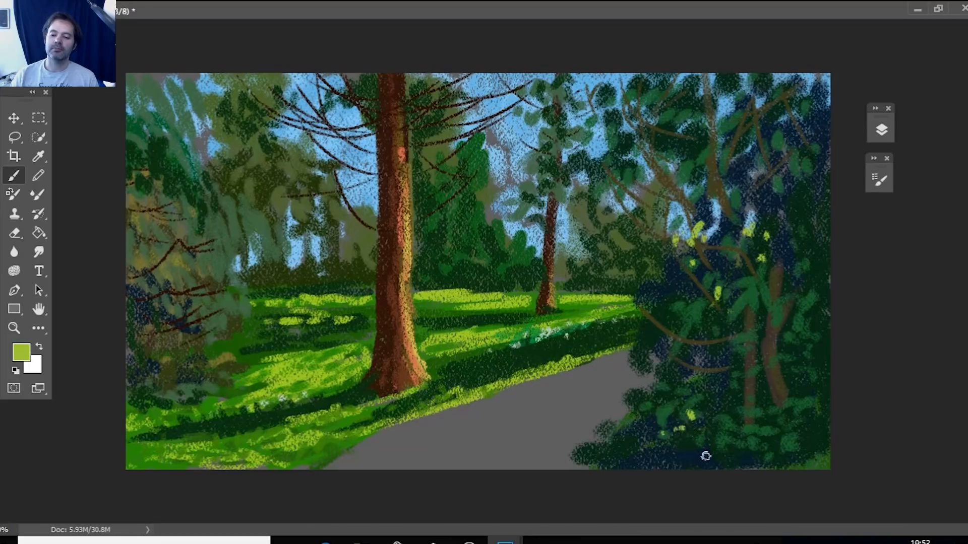
{"action": "left_click", "coordinate": [793, 410]}
{"action": "left_click", "coordinate": [787, 420]}
{"action": "left_click", "coordinate": [772, 413]}
{"action": "left_click", "coordinate": [763, 394]}
{"action": "left_click", "coordinate": [776, 401]}
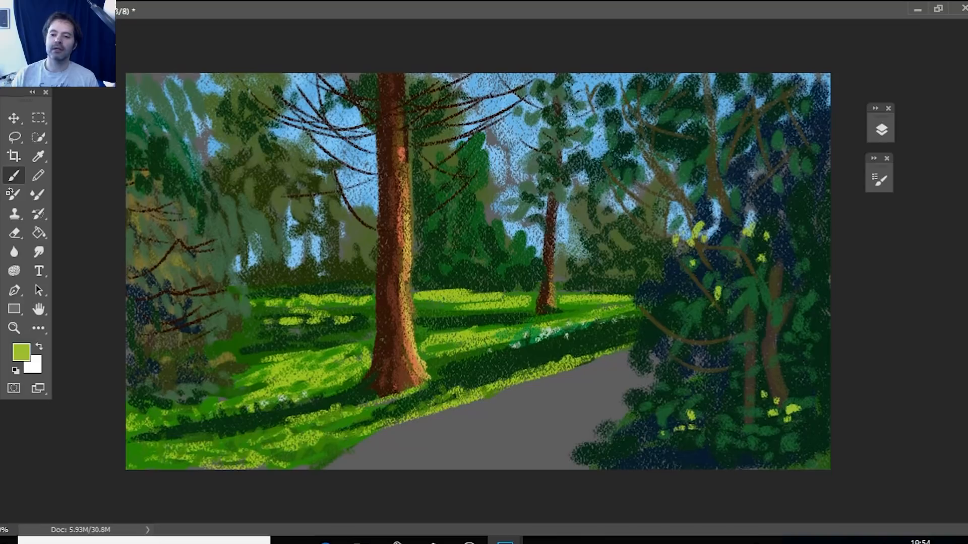
Scatter yellow-green leaves down the path-side edge of the foreground tree, from the upper twigs to the background foliage.
{"action": "left_click_drag", "start_coordinate": [614, 95], "coordinate": [597, 111]}
{"action": "left_click", "coordinate": [601, 132]}
{"action": "mouse_move", "coordinate": [588, 120]}
{"action": "left_mouse_down"}
{"action": "mouse_move", "coordinate": [634, 119]}
{"action": "mouse_move", "coordinate": [585, 161]}
{"action": "mouse_move", "coordinate": [608, 188]}
{"action": "mouse_move", "coordinate": [585, 227]}
{"action": "left_mouse_up"}
{"action": "left_click", "coordinate": [631, 123]}
{"action": "left_click", "coordinate": [609, 144]}
{"action": "left_click", "coordinate": [586, 165]}
{"action": "left_click", "coordinate": [620, 171]}
{"action": "left_click", "coordinate": [590, 190]}
{"action": "left_click_drag", "start_coordinate": [611, 208], "coordinate": [599, 256]}
{"action": "left_click", "coordinate": [585, 262]}
{"action": "left_click", "coordinate": [635, 219]}
{"action": "left_click", "coordinate": [626, 198]}
{"action": "left_click", "coordinate": [634, 186]}
{"action": "left_click", "coordinate": [612, 192]}
{"action": "left_click", "coordinate": [620, 161]}
{"action": "left_click", "coordinate": [639, 143]}
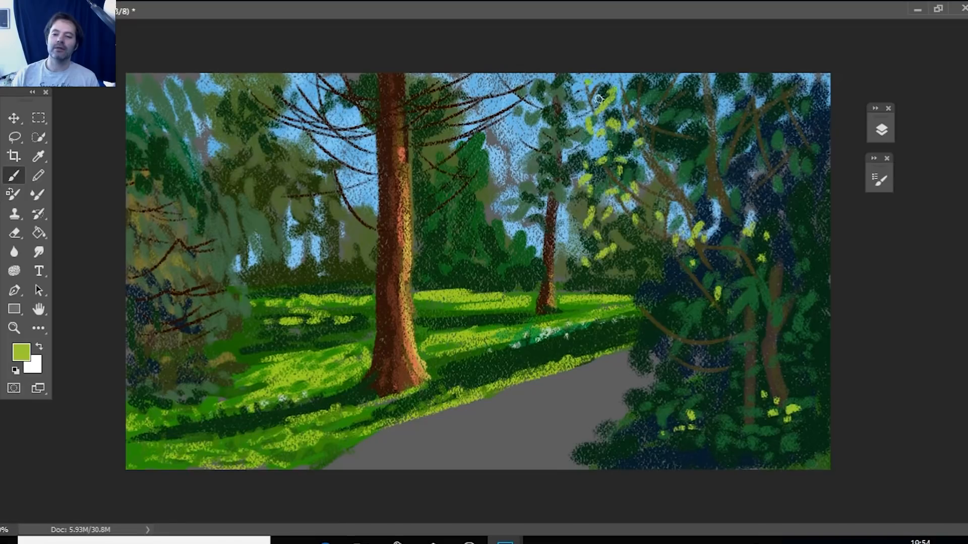
Extend the yellow-green leaf dabs toward and over the distant thin trunk, angling them down from the upper sky.
{"action": "left_click", "coordinate": [587, 101]}
{"action": "left_click_drag", "start_coordinate": [570, 124], "coordinate": [568, 132]}
{"action": "mouse_move", "coordinate": [565, 143]}
{"action": "left_mouse_down"}
{"action": "mouse_move", "coordinate": [584, 165]}
{"action": "mouse_move", "coordinate": [547, 248]}
{"action": "mouse_move", "coordinate": [564, 197]}
{"action": "left_mouse_up"}
{"action": "left_click", "coordinate": [576, 162]}
{"action": "mouse_move", "coordinate": [558, 218]}
{"action": "left_mouse_down"}
{"action": "mouse_move", "coordinate": [548, 230]}
{"action": "mouse_move", "coordinate": [568, 230]}
{"action": "mouse_move", "coordinate": [554, 264]}
{"action": "left_mouse_up"}
{"action": "left_click", "coordinate": [543, 254]}
{"action": "left_click_drag", "start_coordinate": [576, 247], "coordinate": [575, 259]}
{"action": "left_click_drag", "start_coordinate": [578, 169], "coordinate": [568, 184]}
{"action": "left_click_drag", "start_coordinate": [556, 161], "coordinate": [525, 195]}
{"action": "left_click_drag", "start_coordinate": [589, 101], "coordinate": [576, 111]}
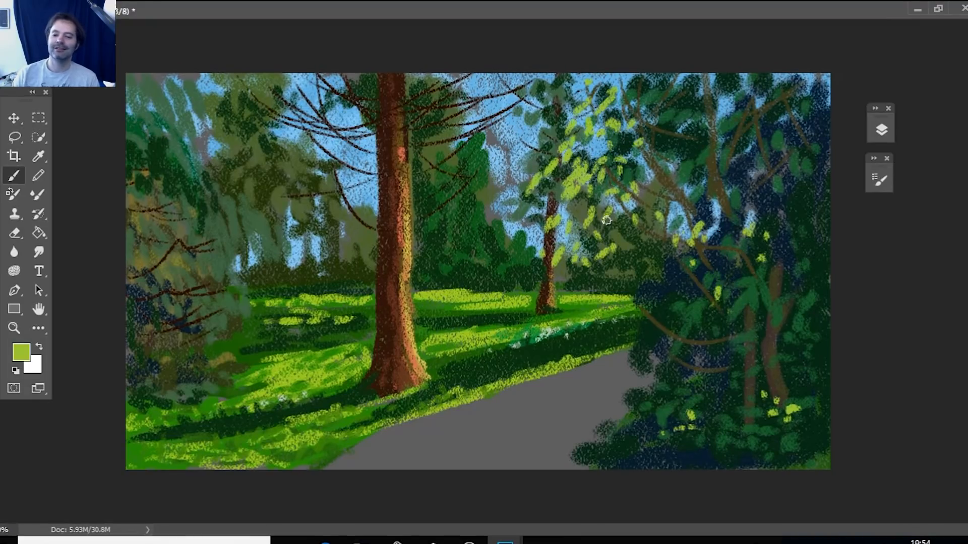
Fill gaps in the sunlit leaf cluster with more yellow-green strokes and add one near the distant trunk's top.
{"action": "left_click_drag", "start_coordinate": [610, 196], "coordinate": [604, 214]}
{"action": "left_click_drag", "start_coordinate": [621, 191], "coordinate": [614, 209]}
{"action": "left_click_drag", "start_coordinate": [635, 138], "coordinate": [626, 152]}
{"action": "left_click_drag", "start_coordinate": [622, 239], "coordinate": [615, 251]}
{"action": "left_click_drag", "start_coordinate": [566, 101], "coordinate": [560, 107]}
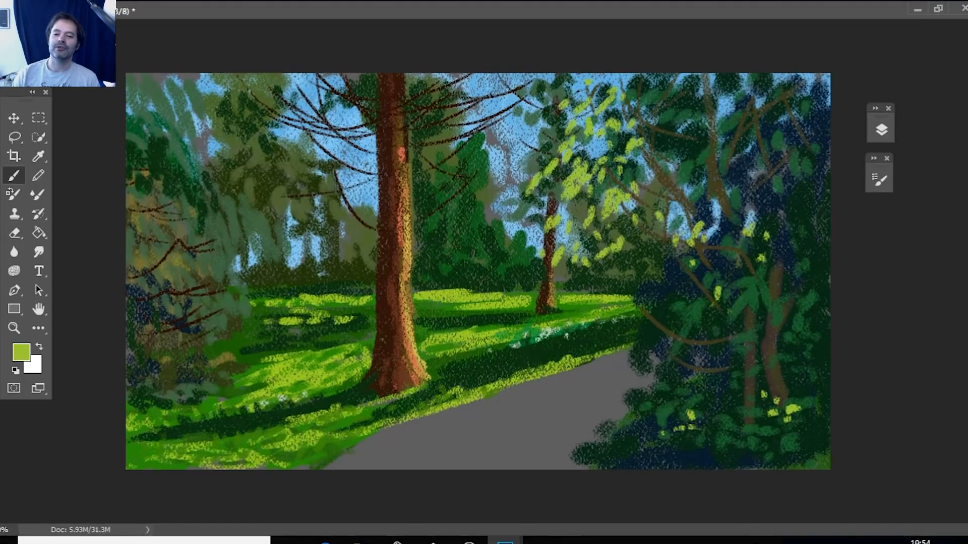
Set the foreground colour to golden orange cd9c32 and dab orange accents among the sunlit yellow-green leaves.
{"action": "left_click", "coordinate": [22, 352]}
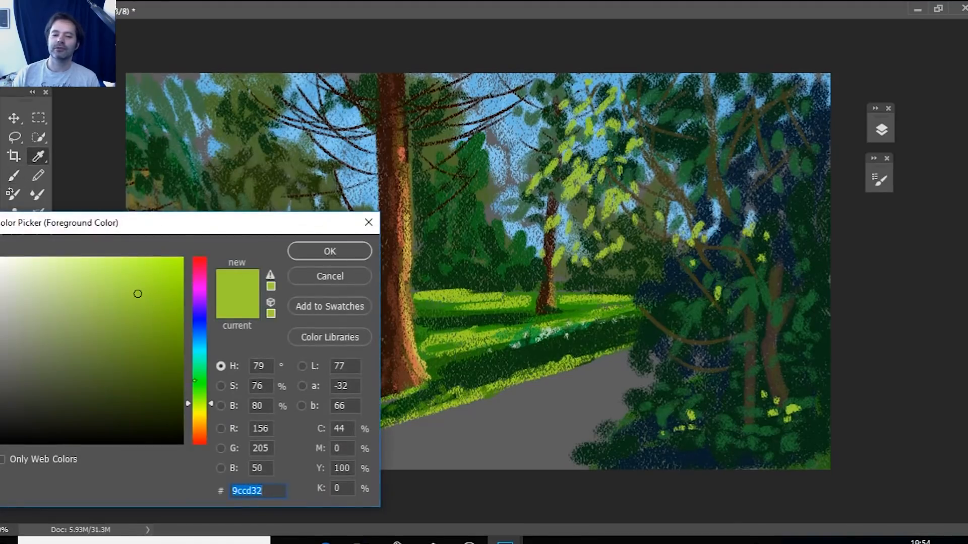
{"action": "left_click_drag", "start_coordinate": [197, 419], "coordinate": [198, 424]}
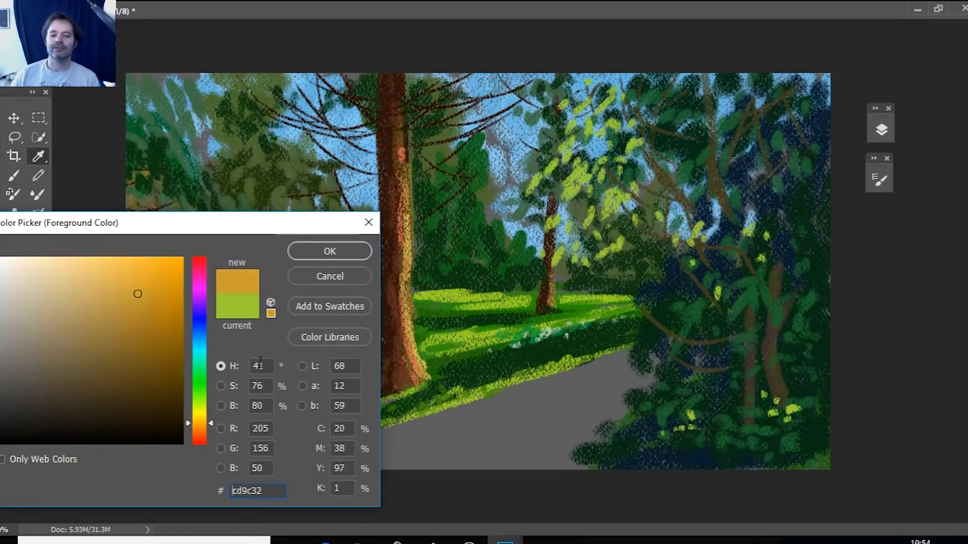
{"action": "left_click", "coordinate": [330, 251]}
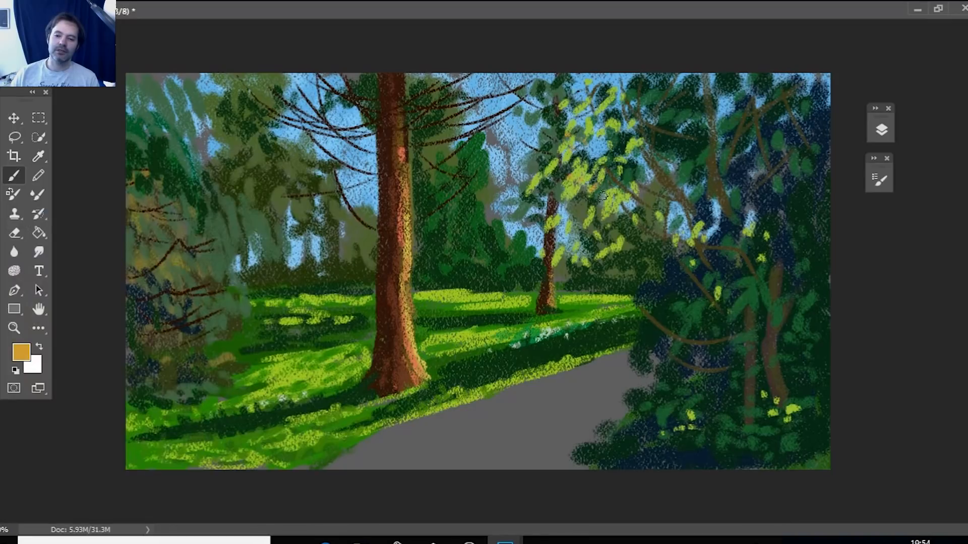
{"action": "left_click_drag", "start_coordinate": [606, 249], "coordinate": [611, 244]}
{"action": "left_click_drag", "start_coordinate": [555, 201], "coordinate": [555, 207]}
{"action": "left_click_drag", "start_coordinate": [610, 112], "coordinate": [613, 118]}
{"action": "left_click", "coordinate": [601, 132]}
{"action": "left_click_drag", "start_coordinate": [634, 141], "coordinate": [602, 146]}
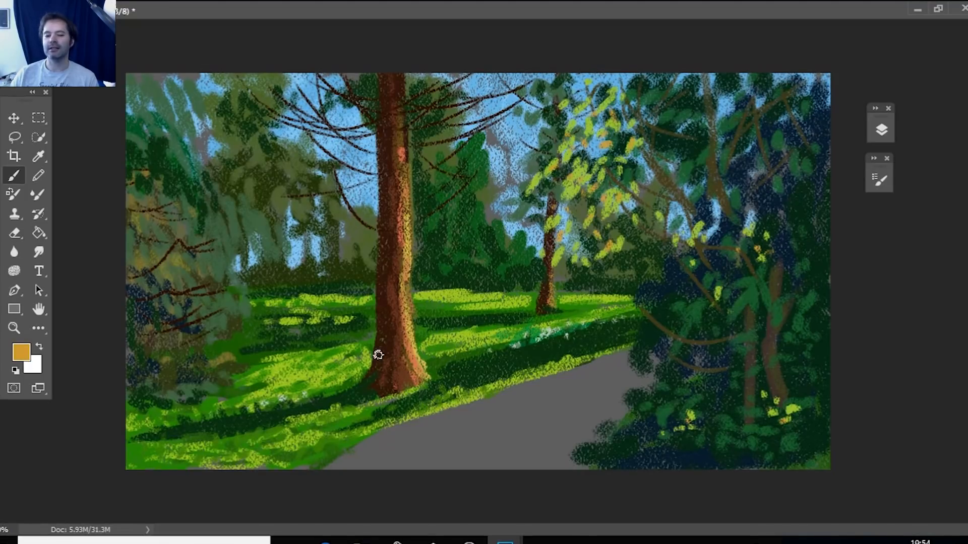
Set the foreground colour to pale beige cfc2b7 and add a new layer for the path.
{"action": "left_click", "coordinate": [21, 352]}
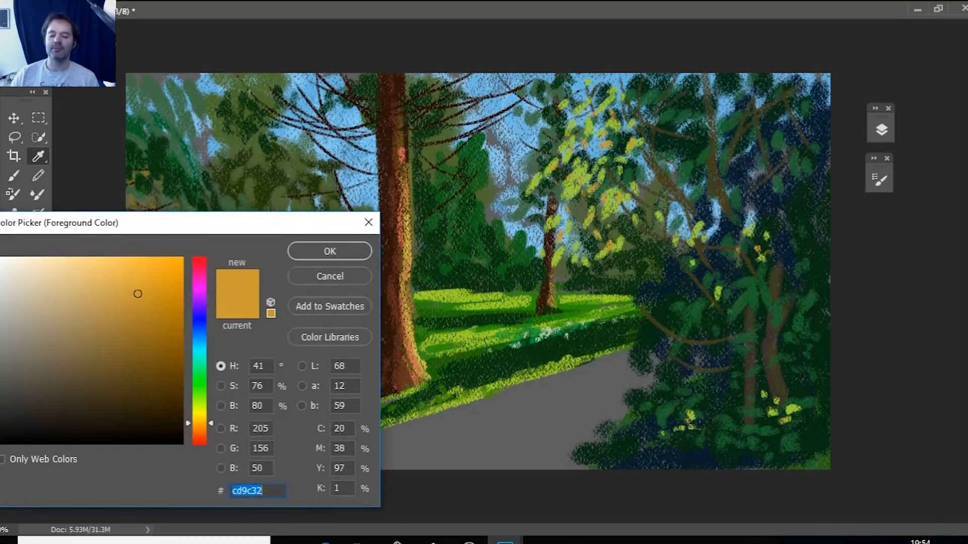
{"action": "left_click_drag", "start_coordinate": [28, 309], "coordinate": [24, 311]}
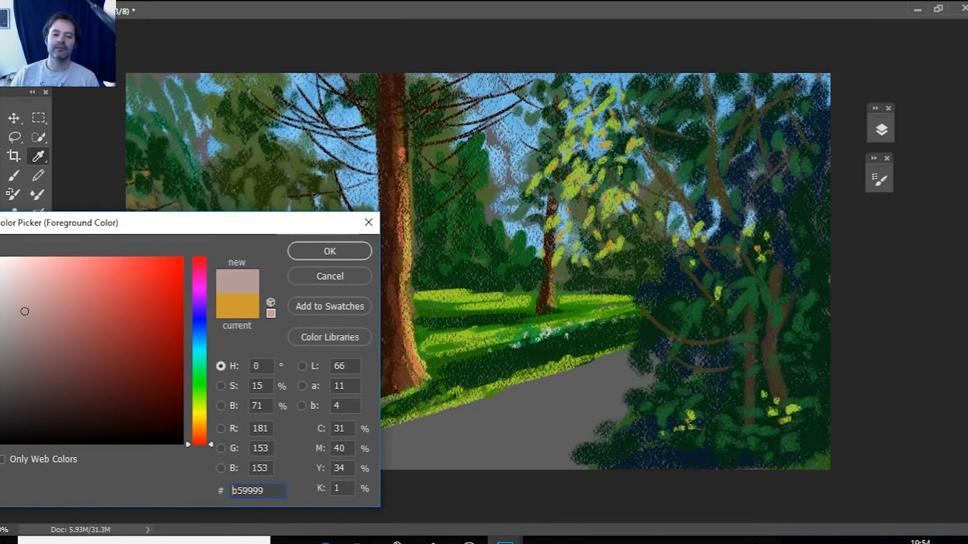
{"action": "left_click_drag", "start_coordinate": [200, 438], "coordinate": [200, 430]}
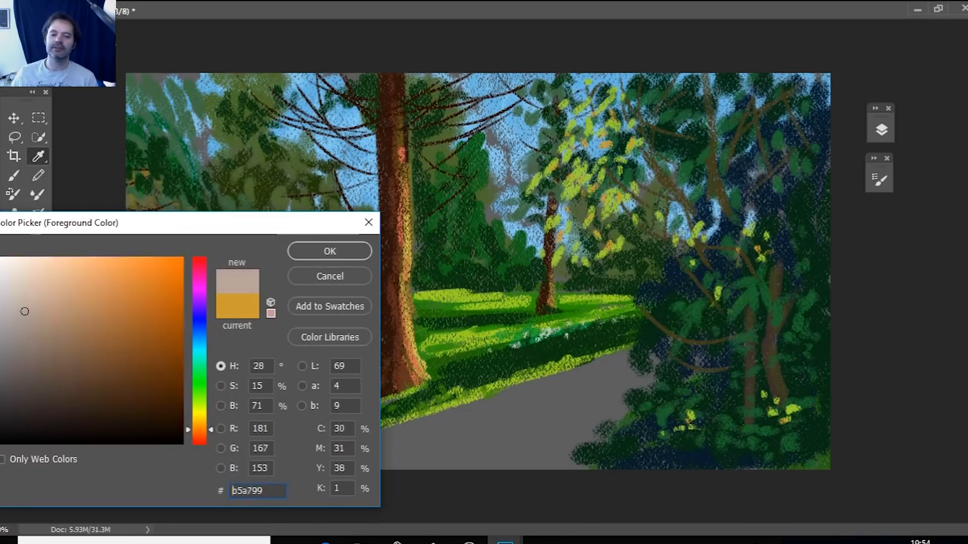
{"action": "left_click", "coordinate": [52, 306]}
{"action": "left_click", "coordinate": [17, 293]}
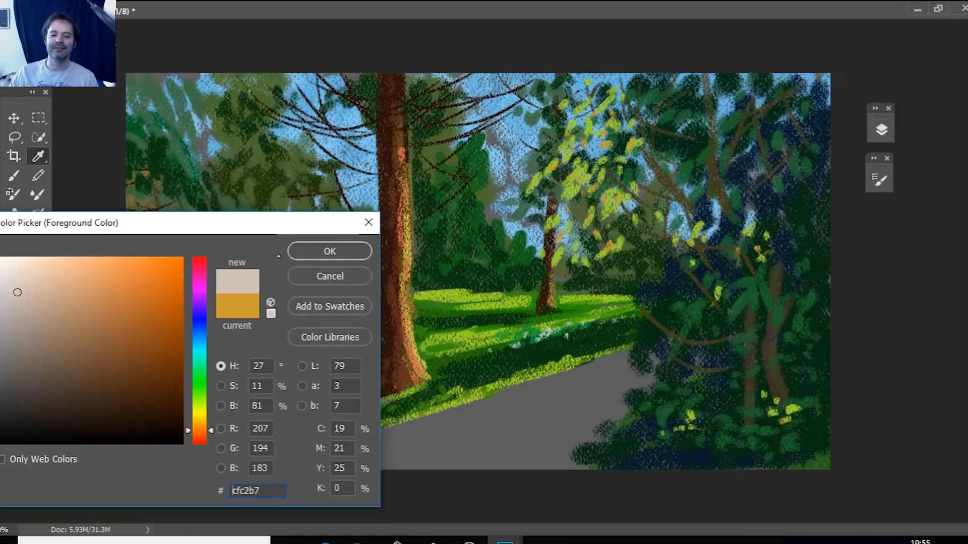
{"action": "left_click", "coordinate": [328, 250]}
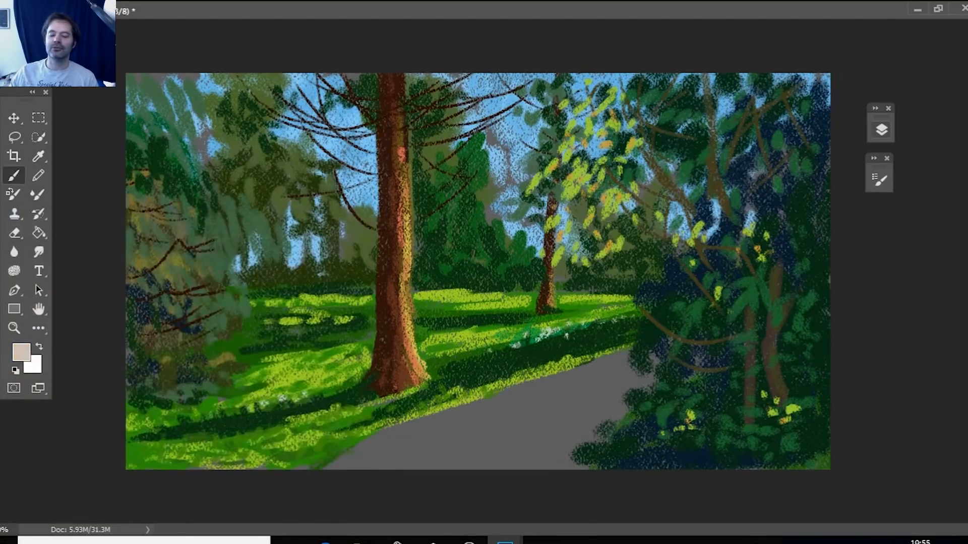
{"action": "left_click", "coordinate": [881, 130]}
{"action": "left_click", "coordinate": [821, 273]}
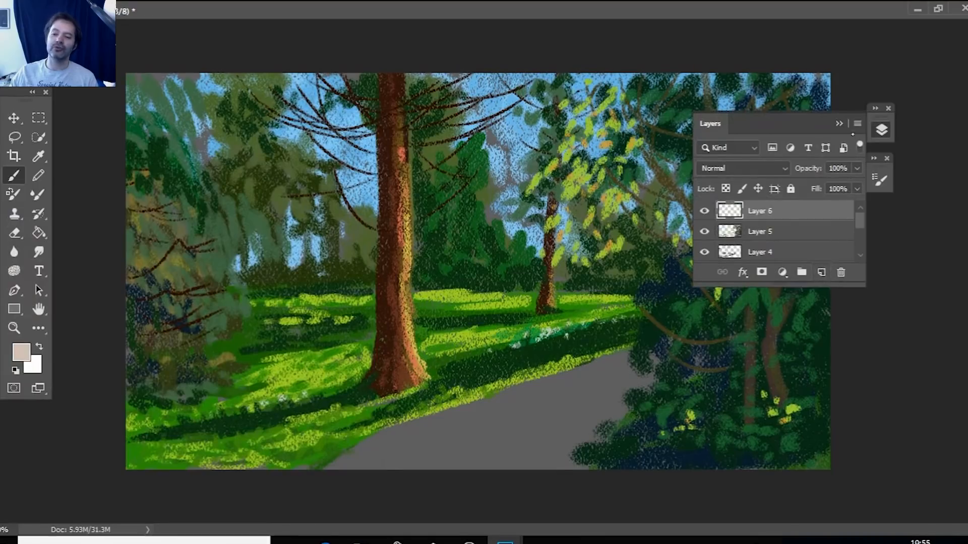
{"action": "left_click", "coordinate": [839, 123]}
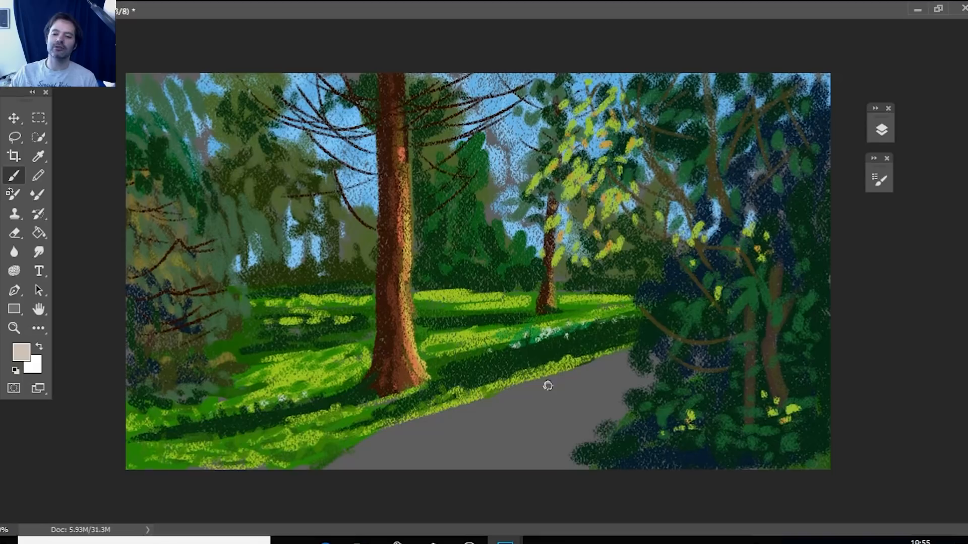
Cover the grey path with broad pale beige strokes from its far end down to the canvas edge.
{"action": "mouse_move", "coordinate": [612, 362]}
{"action": "left_mouse_down"}
{"action": "mouse_move", "coordinate": [510, 408]}
{"action": "mouse_move", "coordinate": [593, 383]}
{"action": "mouse_move", "coordinate": [523, 410]}
{"action": "mouse_move", "coordinate": [570, 385]}
{"action": "mouse_move", "coordinate": [506, 396]}
{"action": "mouse_move", "coordinate": [395, 449]}
{"action": "mouse_move", "coordinate": [596, 379]}
{"action": "mouse_move", "coordinate": [557, 407]}
{"action": "mouse_move", "coordinate": [593, 386]}
{"action": "mouse_move", "coordinate": [623, 412]}
{"action": "mouse_move", "coordinate": [596, 438]}
{"action": "mouse_move", "coordinate": [638, 377]}
{"action": "mouse_move", "coordinate": [589, 386]}
{"action": "mouse_move", "coordinate": [600, 368]}
{"action": "mouse_move", "coordinate": [617, 357]}
{"action": "mouse_move", "coordinate": [649, 381]}
{"action": "mouse_move", "coordinate": [652, 361]}
{"action": "left_mouse_up"}
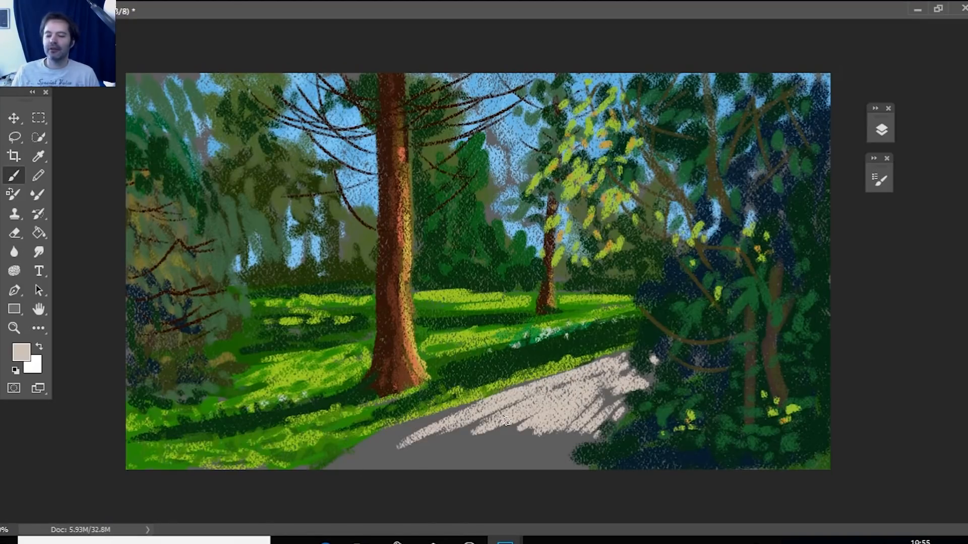
{"action": "mouse_move", "coordinate": [448, 415]}
{"action": "left_mouse_down"}
{"action": "mouse_move", "coordinate": [383, 454]}
{"action": "mouse_move", "coordinate": [438, 431]}
{"action": "mouse_move", "coordinate": [481, 443]}
{"action": "mouse_move", "coordinate": [525, 418]}
{"action": "mouse_move", "coordinate": [467, 447]}
{"action": "mouse_move", "coordinate": [504, 429]}
{"action": "mouse_move", "coordinate": [333, 469]}
{"action": "left_mouse_up"}
{"action": "mouse_move", "coordinate": [557, 434]}
{"action": "left_mouse_down"}
{"action": "mouse_move", "coordinate": [496, 467]}
{"action": "mouse_move", "coordinate": [534, 431]}
{"action": "mouse_move", "coordinate": [570, 440]}
{"action": "mouse_move", "coordinate": [584, 461]}
{"action": "mouse_move", "coordinate": [568, 433]}
{"action": "left_mouse_up"}
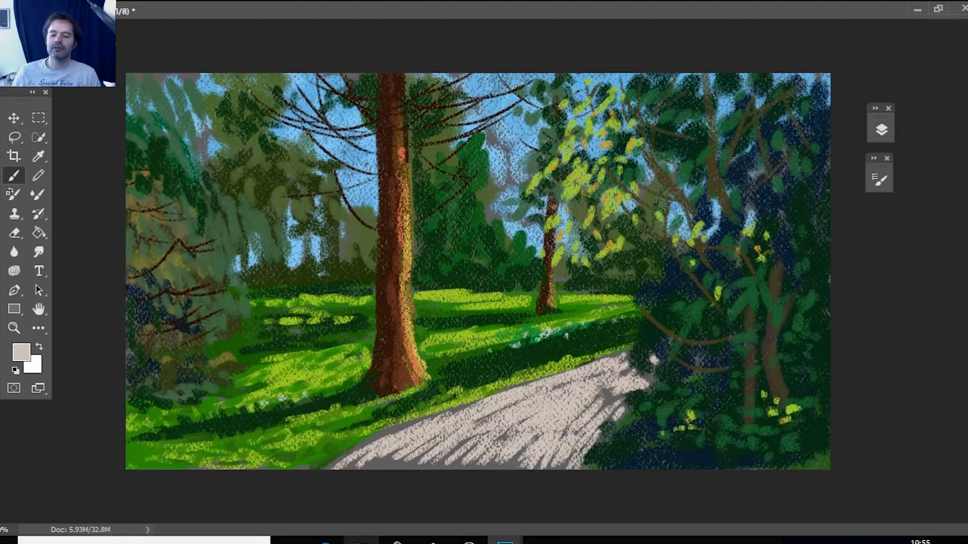
Set the foreground colour to grey-brown a09389 and brush mid-tone strokes along the path from its far end to the foreground.
{"action": "left_click", "coordinate": [21, 351]}
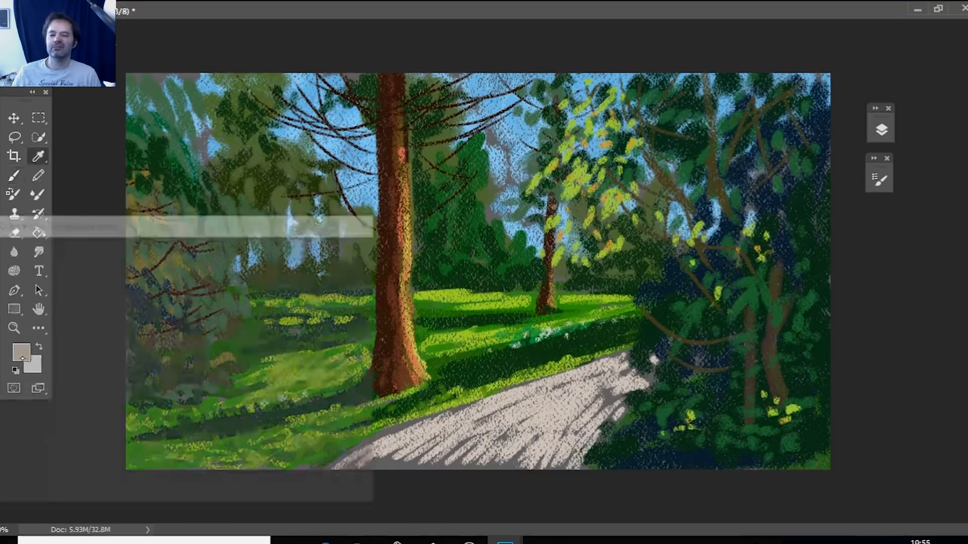
{"action": "left_click_drag", "start_coordinate": [33, 303], "coordinate": [4, 338]}
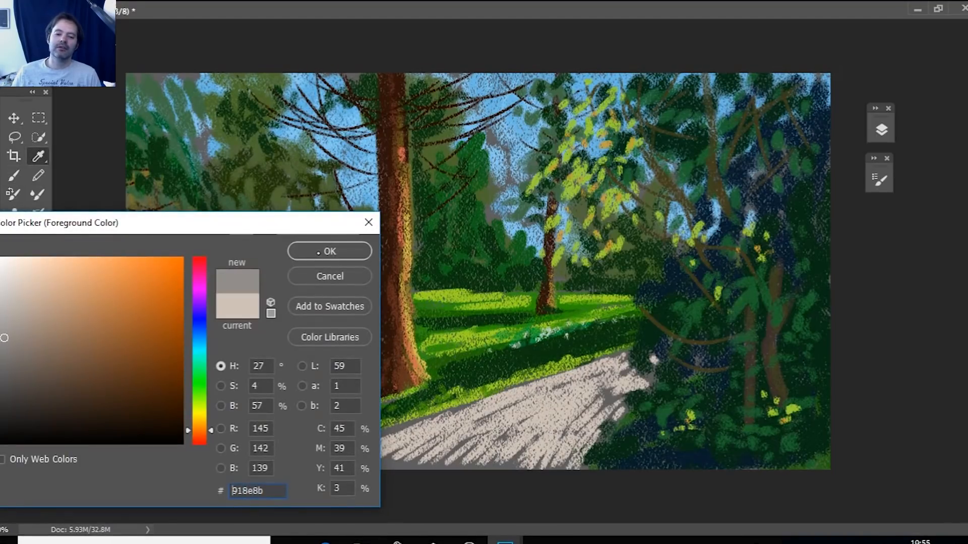
{"action": "left_click", "coordinate": [23, 327]}
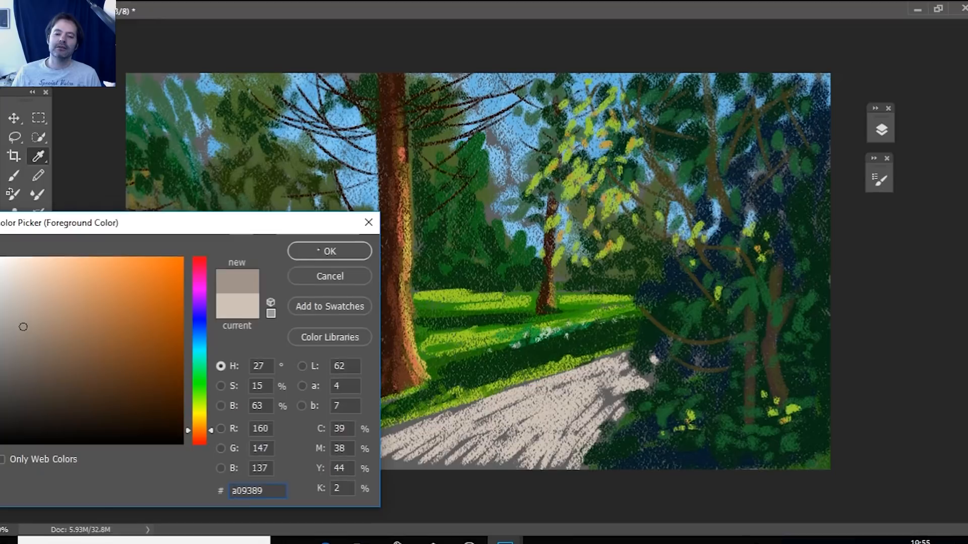
{"action": "left_click", "coordinate": [318, 250]}
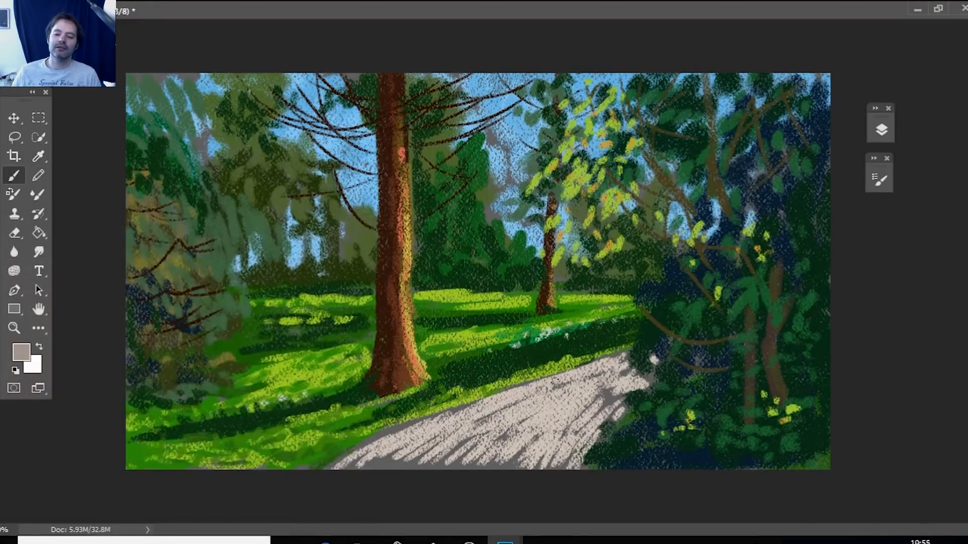
{"action": "mouse_move", "coordinate": [563, 381]}
{"action": "left_mouse_down"}
{"action": "mouse_move", "coordinate": [486, 402]}
{"action": "mouse_move", "coordinate": [548, 401]}
{"action": "mouse_move", "coordinate": [607, 364]}
{"action": "left_mouse_up"}
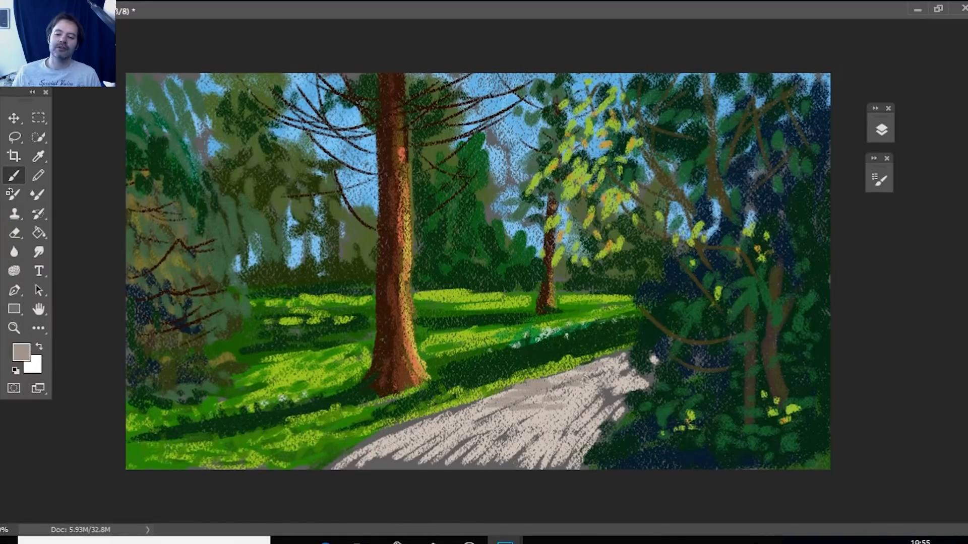
{"action": "mouse_move", "coordinate": [510, 400]}
{"action": "left_mouse_down"}
{"action": "mouse_move", "coordinate": [479, 406]}
{"action": "mouse_move", "coordinate": [504, 420]}
{"action": "mouse_move", "coordinate": [413, 432]}
{"action": "mouse_move", "coordinate": [374, 457]}
{"action": "mouse_move", "coordinate": [444, 462]}
{"action": "mouse_move", "coordinate": [504, 438]}
{"action": "mouse_move", "coordinate": [427, 450]}
{"action": "left_mouse_up"}
{"action": "left_click_drag", "start_coordinate": [538, 437], "coordinate": [509, 444]}
{"action": "left_click_drag", "start_coordinate": [543, 411], "coordinate": [449, 450]}
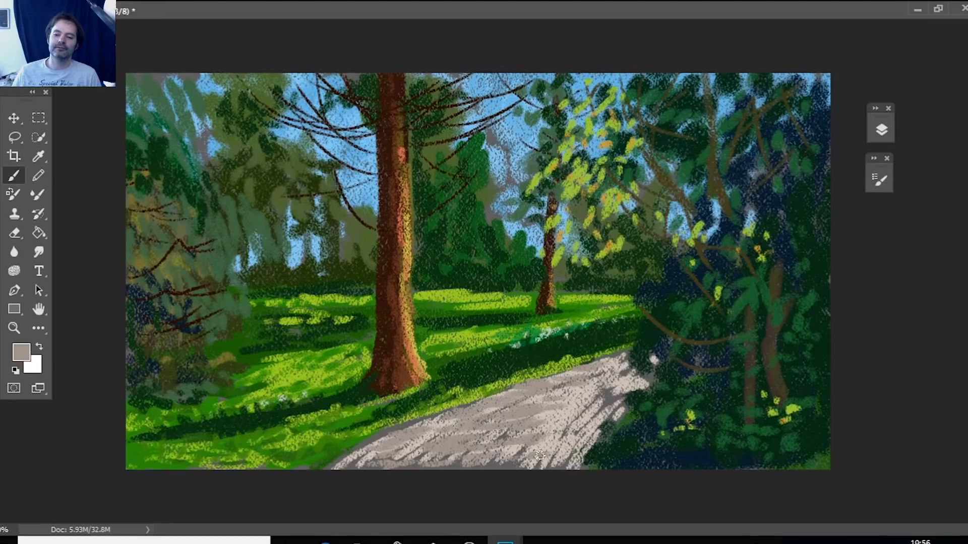
Extend the grey-brown strokes along the path's shrub side and near corners, softening the remaining pale gaps.
{"action": "mouse_move", "coordinate": [540, 456]}
{"action": "left_mouse_down"}
{"action": "mouse_move", "coordinate": [564, 455]}
{"action": "mouse_move", "coordinate": [613, 375]}
{"action": "mouse_move", "coordinate": [602, 366]}
{"action": "left_mouse_up"}
{"action": "left_click", "coordinate": [653, 359]}
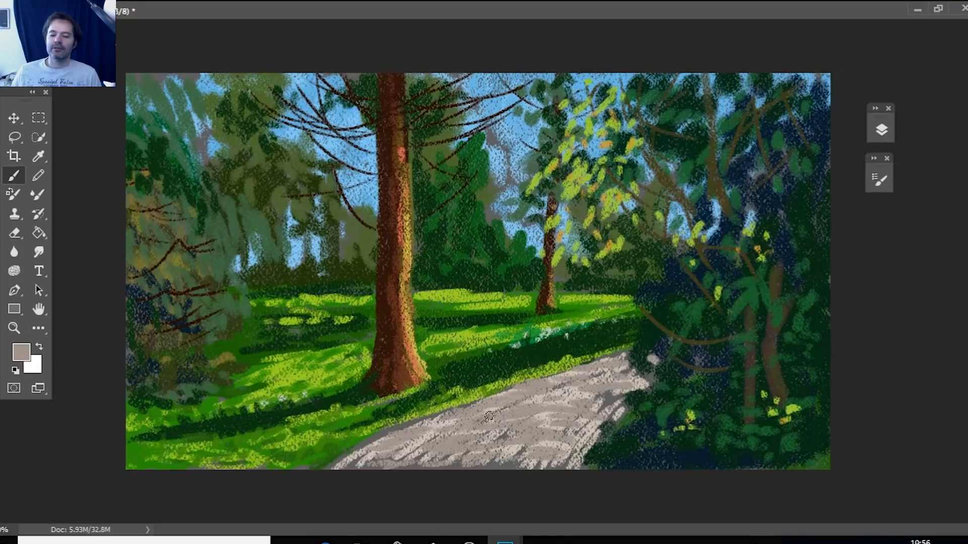
{"action": "left_click_drag", "start_coordinate": [418, 446], "coordinate": [322, 467]}
{"action": "left_click_drag", "start_coordinate": [548, 461], "coordinate": [486, 464]}
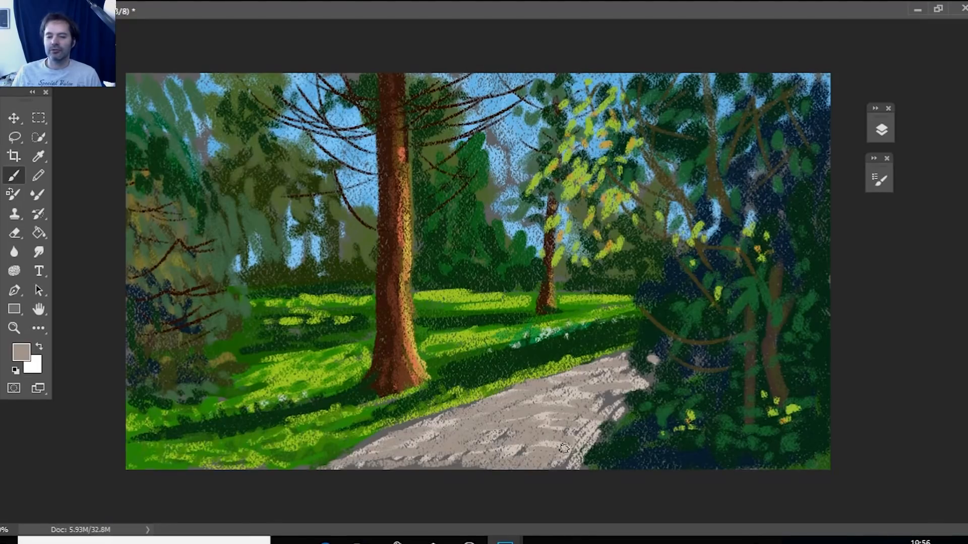
{"action": "left_click_drag", "start_coordinate": [569, 447], "coordinate": [549, 463]}
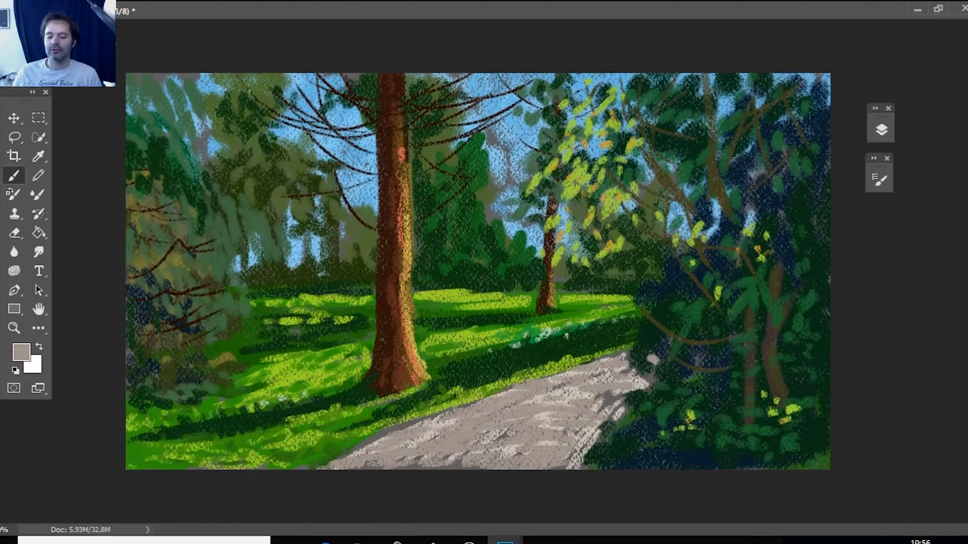
Set the foreground colour to bluish grey 6b6a72 and brush soft shadows along the grass edge and foreground of the path.
{"action": "left_click", "coordinate": [21, 352]}
{"action": "left_click_drag", "start_coordinate": [21, 346], "coordinate": [13, 362]}
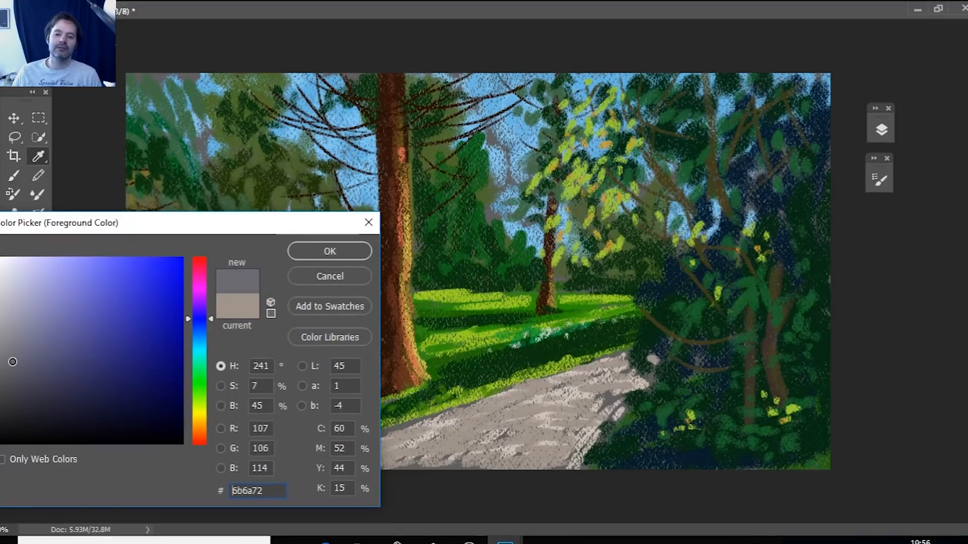
{"action": "key", "text": "Return"}
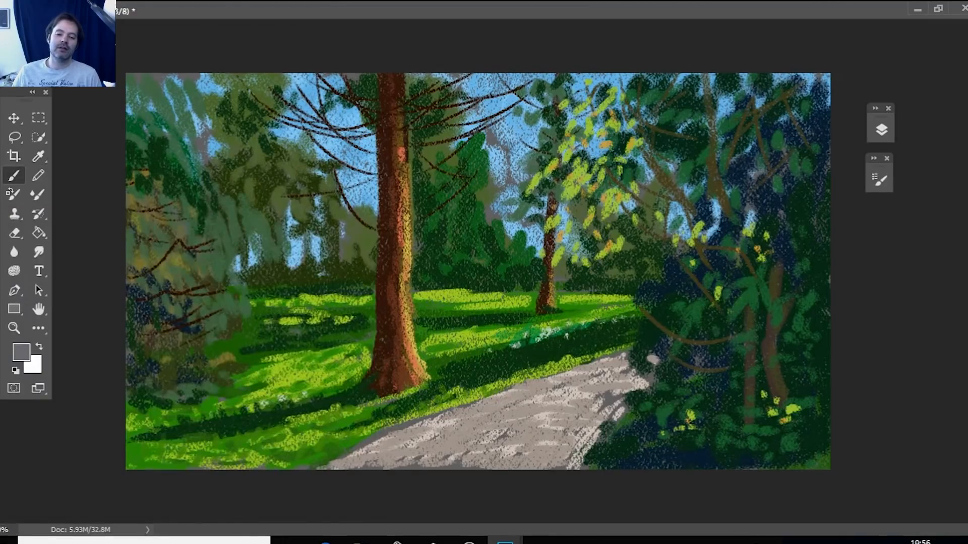
{"action": "mouse_move", "coordinate": [351, 449]}
{"action": "left_mouse_down"}
{"action": "mouse_move", "coordinate": [387, 438]}
{"action": "mouse_move", "coordinate": [360, 456]}
{"action": "mouse_move", "coordinate": [509, 455]}
{"action": "mouse_move", "coordinate": [529, 439]}
{"action": "mouse_move", "coordinate": [489, 444]}
{"action": "mouse_move", "coordinate": [509, 456]}
{"action": "left_mouse_up"}
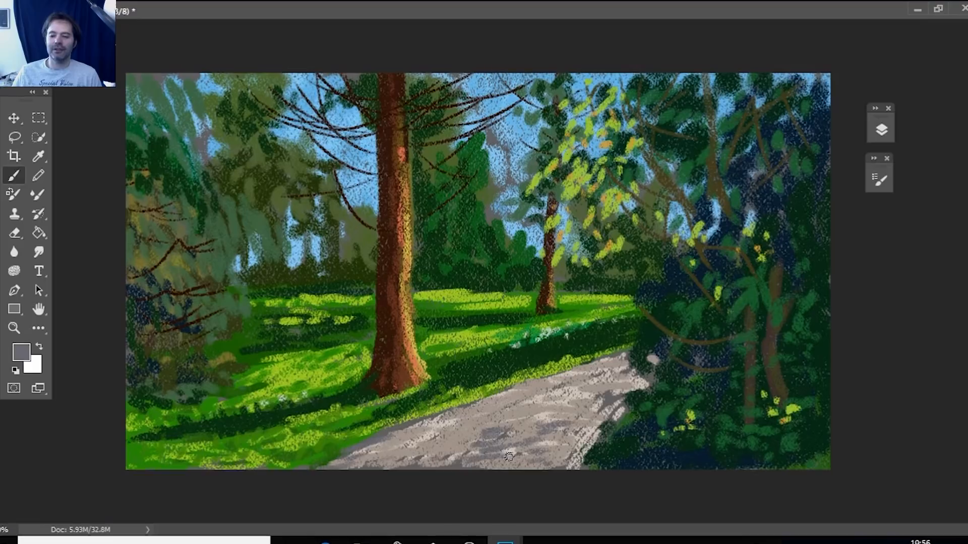
{"action": "mouse_move", "coordinate": [544, 460]}
{"action": "left_mouse_down"}
{"action": "mouse_move", "coordinate": [574, 443]}
{"action": "mouse_move", "coordinate": [581, 450]}
{"action": "mouse_move", "coordinate": [478, 467]}
{"action": "left_mouse_up"}
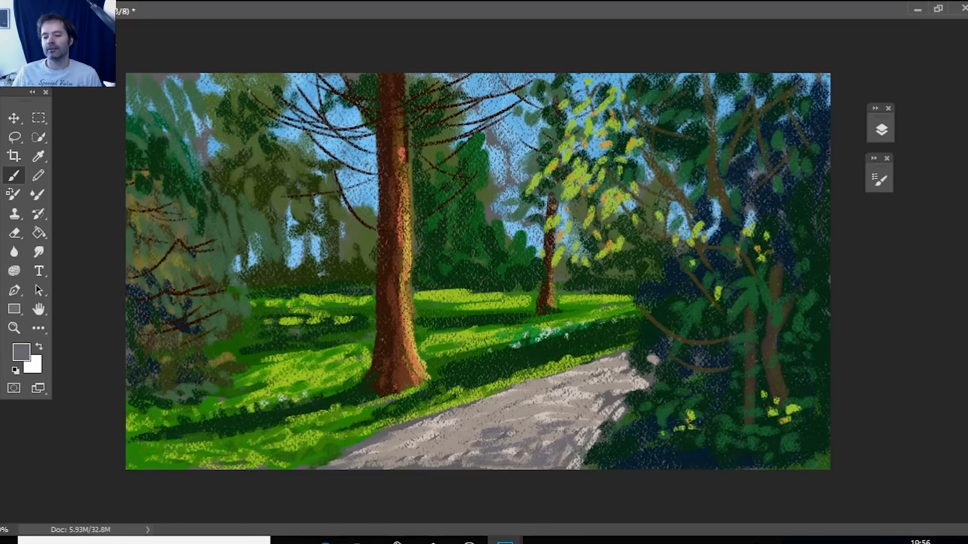
Set the foreground colour to dark grey 3f3f43 and paint dappled tree shadows across the near part of the path.
{"action": "left_click", "coordinate": [21, 351]}
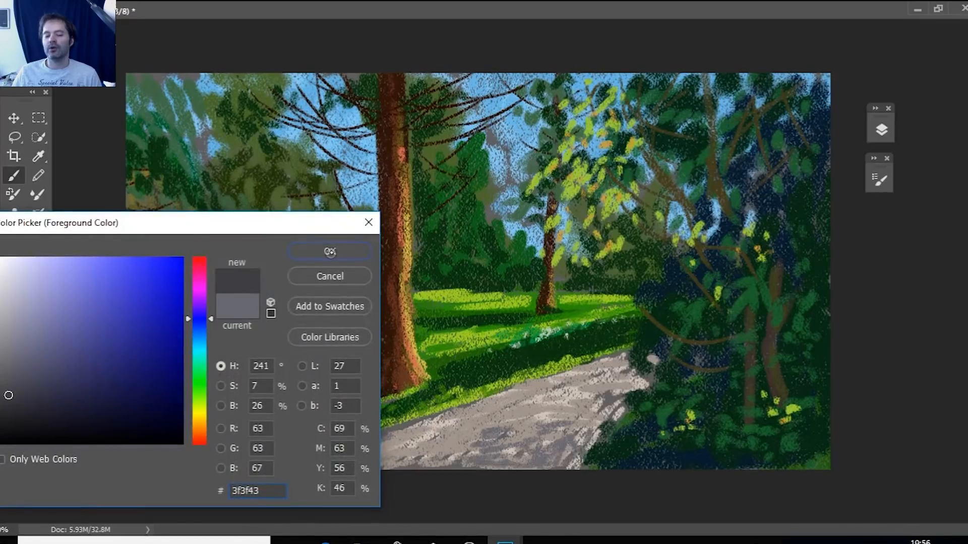
{"action": "left_click", "coordinate": [331, 251]}
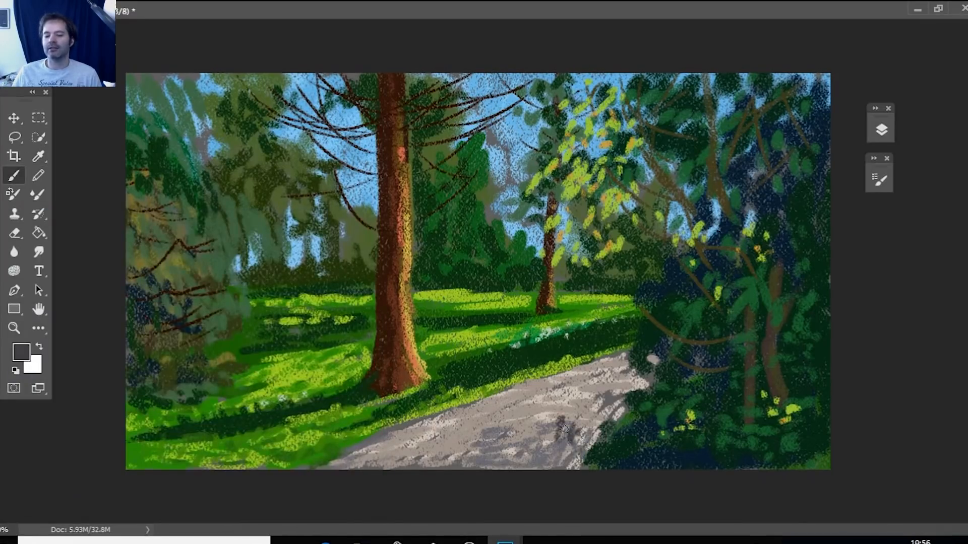
{"action": "mouse_move", "coordinate": [558, 438]}
{"action": "left_mouse_down"}
{"action": "mouse_move", "coordinate": [527, 445]}
{"action": "mouse_move", "coordinate": [551, 452]}
{"action": "mouse_move", "coordinate": [482, 460]}
{"action": "mouse_move", "coordinate": [448, 429]}
{"action": "left_mouse_up"}
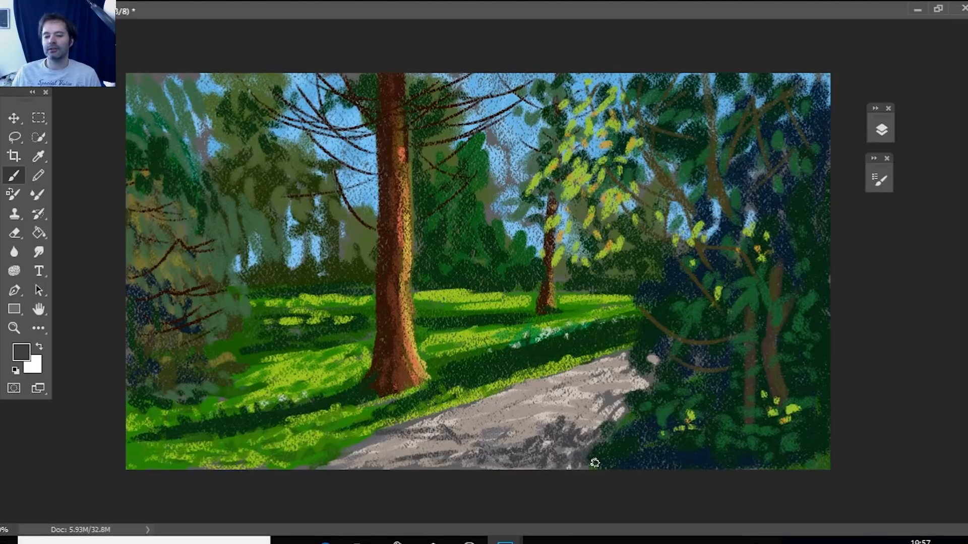
Set the foreground colour to dark green 1d4019 and dab leaves over the path's edge beside the dark shrubs.
{"action": "left_click", "coordinate": [21, 354]}
{"action": "left_click", "coordinate": [199, 385]}
{"action": "left_click", "coordinate": [110, 397]}
{"action": "left_click", "coordinate": [335, 252]}
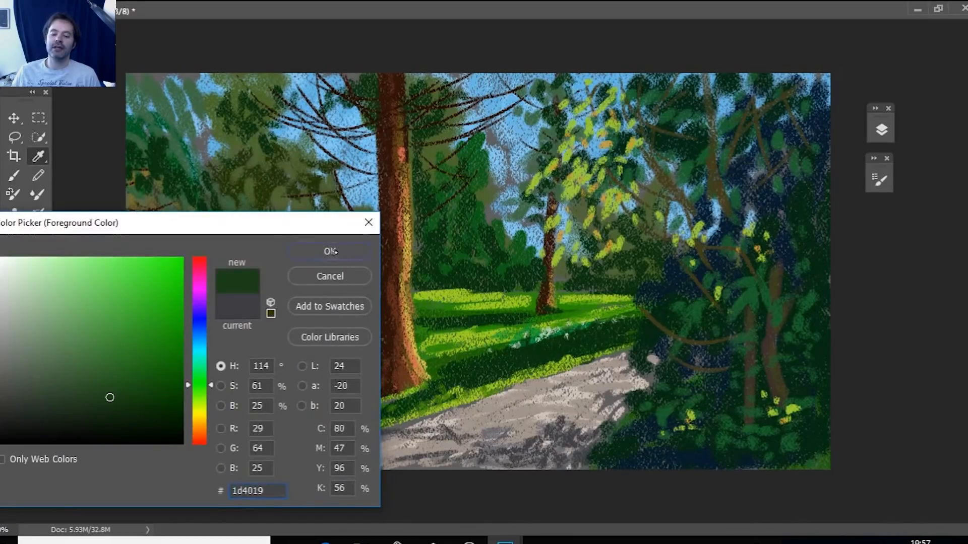
{"action": "mouse_move", "coordinate": [580, 419]}
{"action": "left_mouse_down"}
{"action": "mouse_move", "coordinate": [605, 398]}
{"action": "mouse_move", "coordinate": [629, 402]}
{"action": "left_mouse_up"}
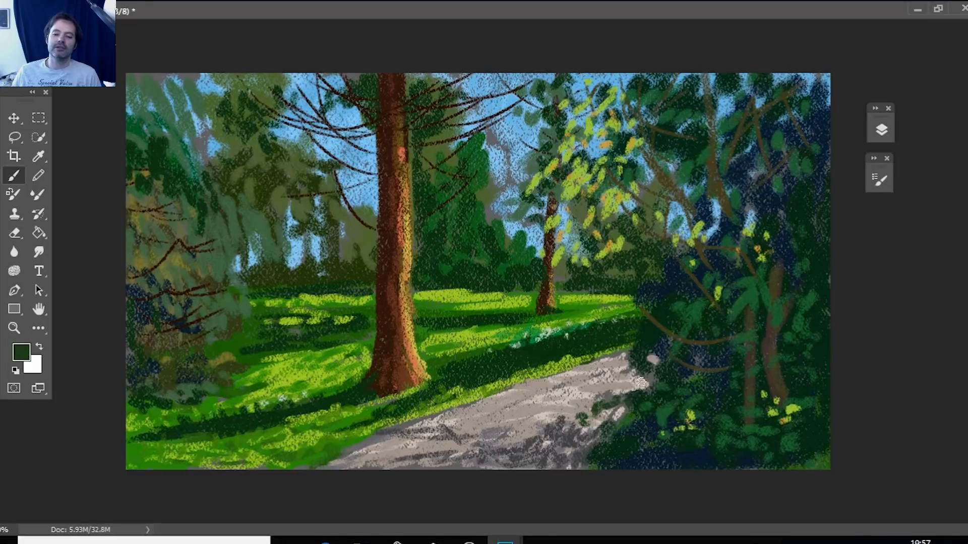
{"action": "left_click_drag", "start_coordinate": [627, 372], "coordinate": [622, 377]}
{"action": "left_click_drag", "start_coordinate": [543, 423], "coordinate": [537, 430]}
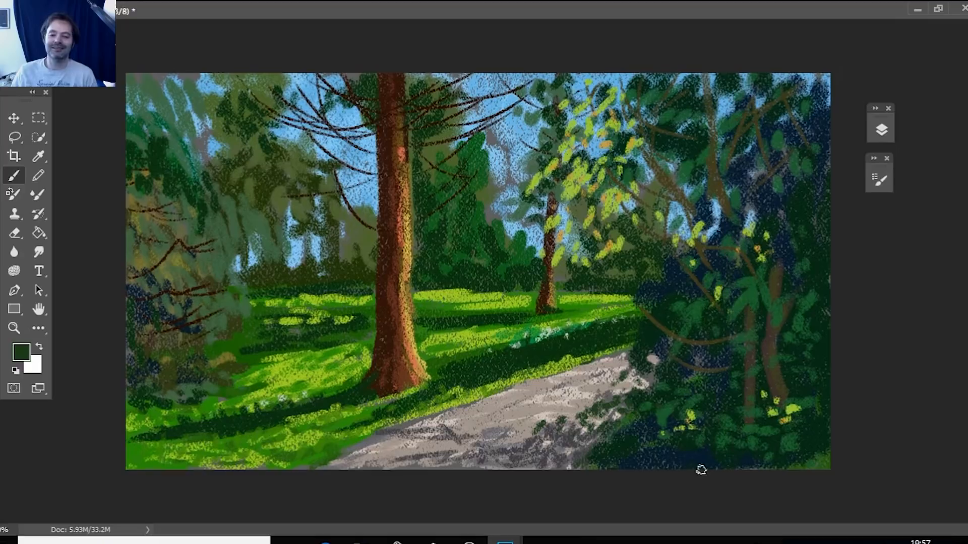
Sample a mid green from the lawn and dab it into the dark undergrowth and its lower outer corner.
{"action": "left_click", "coordinate": [38, 157]}
{"action": "left_click", "coordinate": [181, 441]}
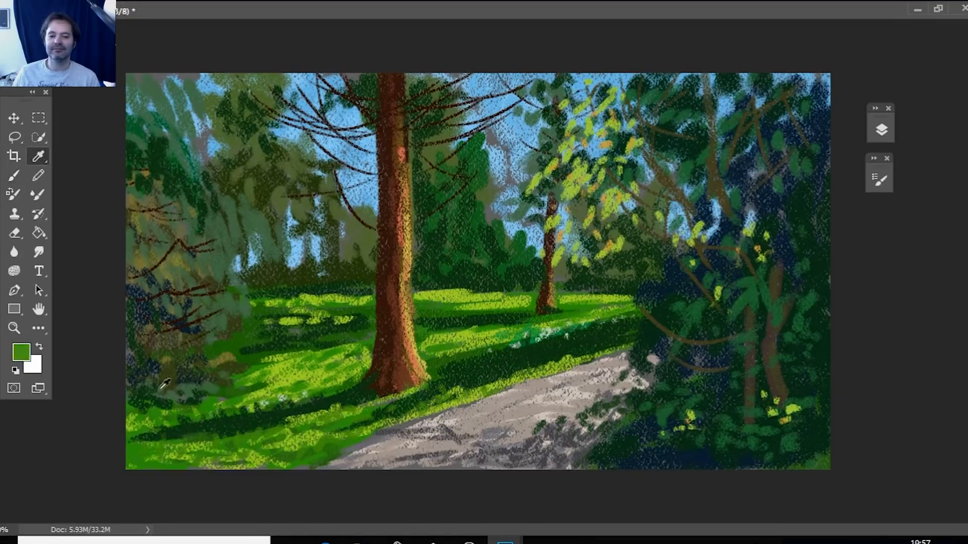
{"action": "left_click", "coordinate": [14, 175]}
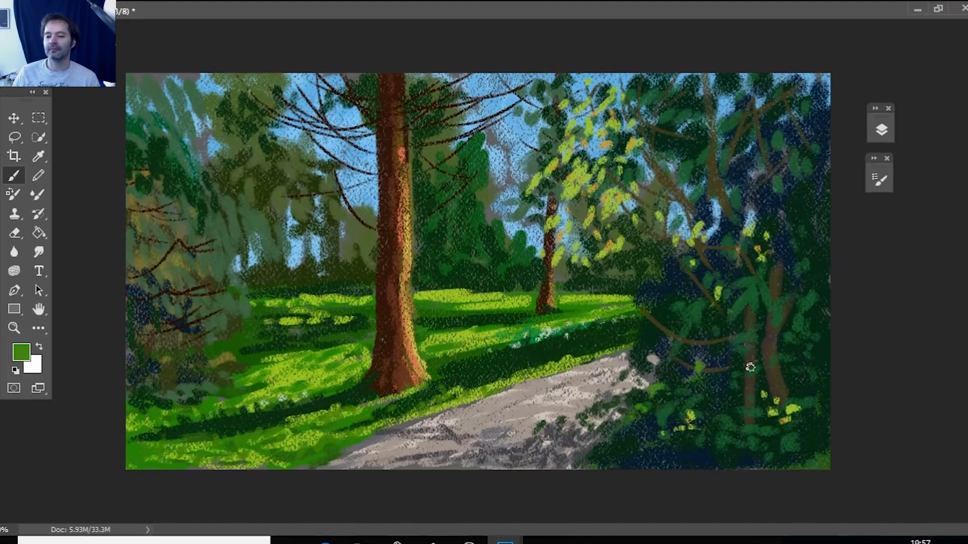
{"action": "mouse_move", "coordinate": [793, 452]}
{"action": "left_mouse_down"}
{"action": "mouse_move", "coordinate": [780, 474]}
{"action": "mouse_move", "coordinate": [818, 466]}
{"action": "mouse_move", "coordinate": [808, 466]}
{"action": "left_mouse_up"}
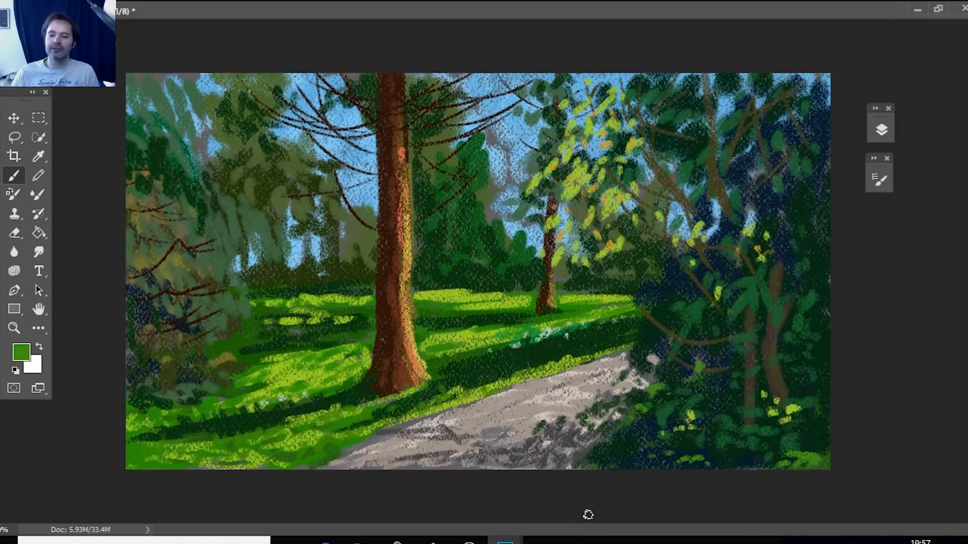
Sample dark green from the lawn shadow and deepen the shaded grass below the foliage in the near corner of the lawn.
{"action": "key", "text": "i"}
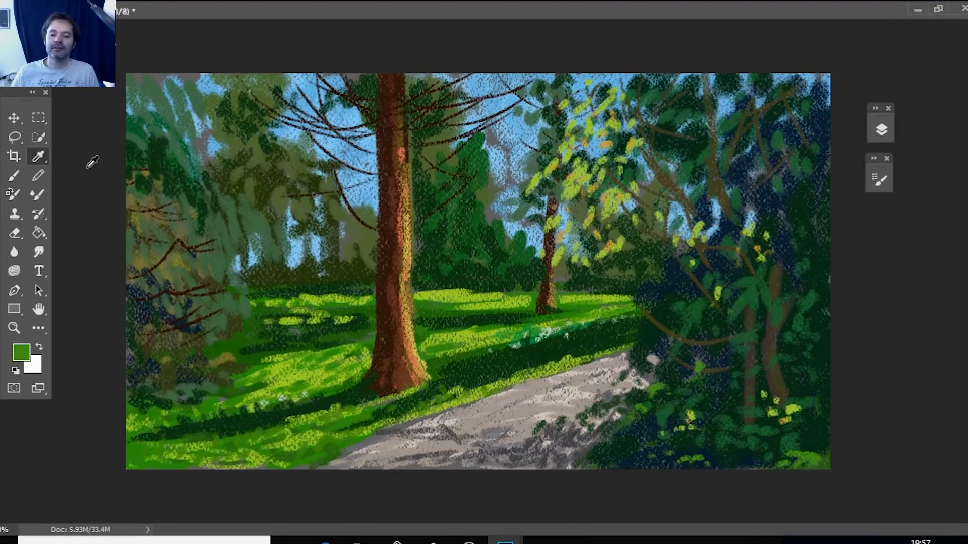
{"action": "left_click", "coordinate": [260, 419]}
{"action": "key", "text": "b"}
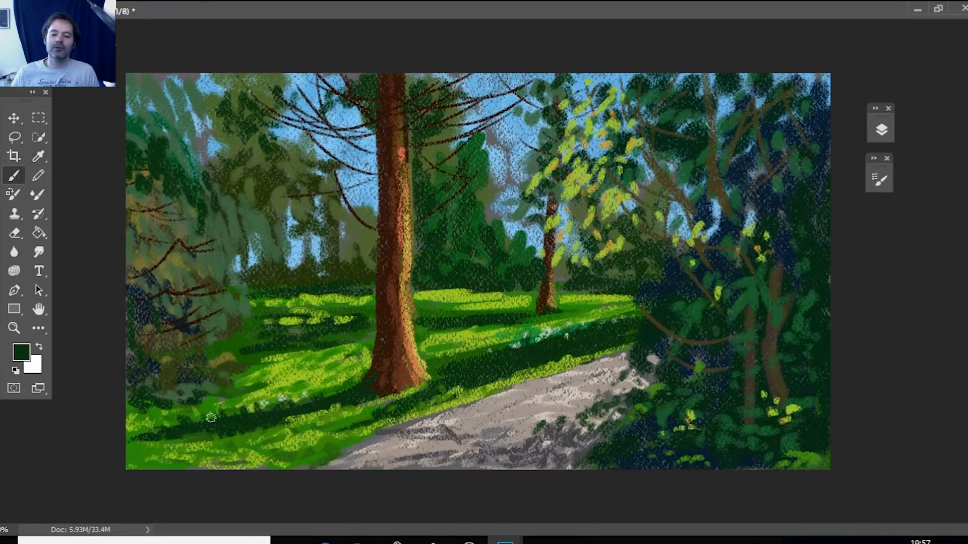
{"action": "mouse_move", "coordinate": [213, 416]}
{"action": "left_mouse_down"}
{"action": "mouse_move", "coordinate": [228, 403]}
{"action": "mouse_move", "coordinate": [162, 416]}
{"action": "left_mouse_up"}
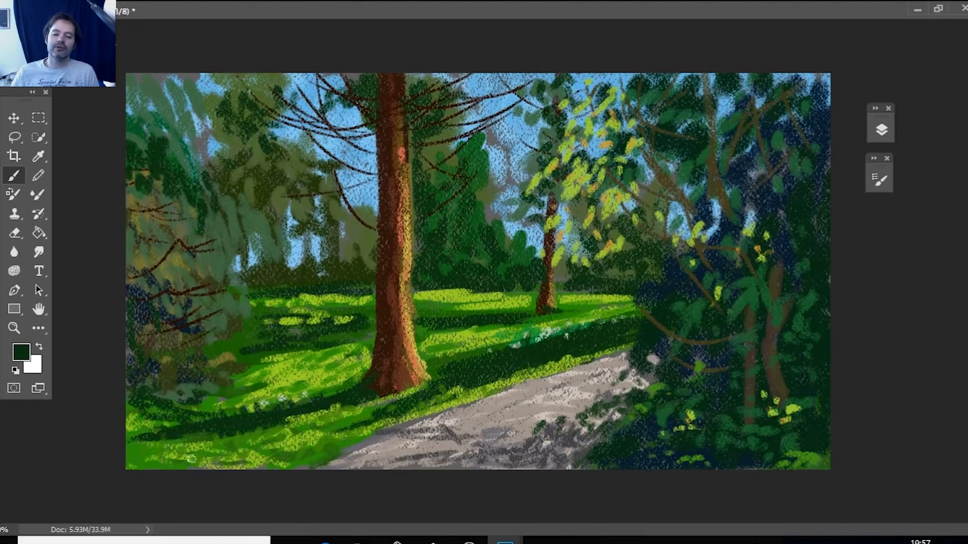
{"action": "mouse_move", "coordinate": [171, 428]}
{"action": "left_mouse_down"}
{"action": "mouse_move", "coordinate": [130, 428]}
{"action": "mouse_move", "coordinate": [172, 426]}
{"action": "left_mouse_up"}
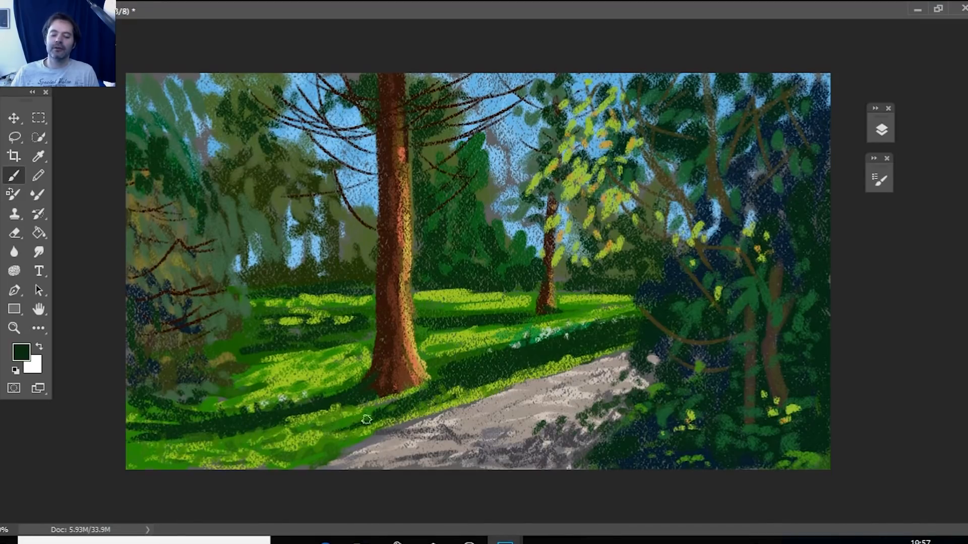
Brush dark green shadow streaks across the foreground grass and onto the far lawn beside the thin trunk.
{"action": "left_click_drag", "start_coordinate": [352, 422], "coordinate": [164, 447]}
{"action": "left_click_drag", "start_coordinate": [319, 428], "coordinate": [288, 433]}
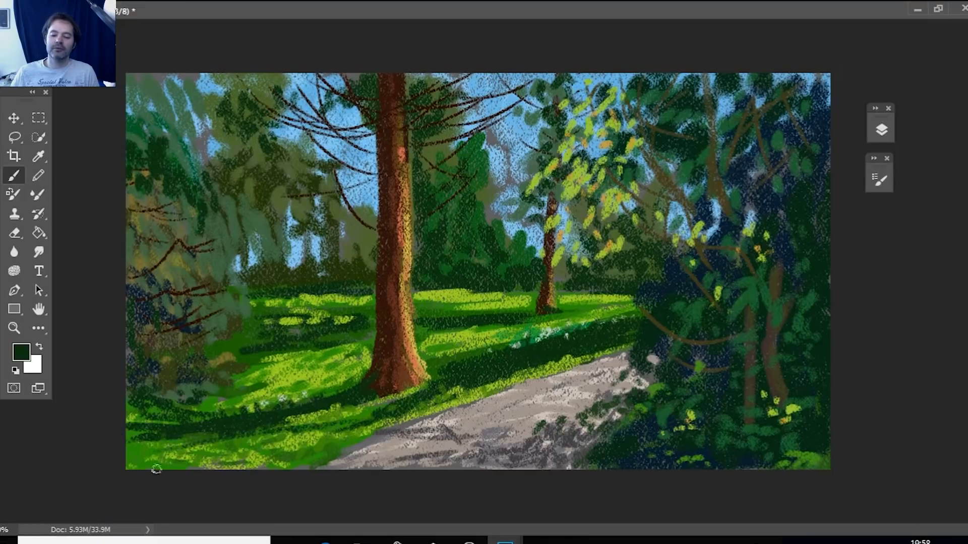
{"action": "mouse_move", "coordinate": [183, 450]}
{"action": "left_mouse_down"}
{"action": "mouse_move", "coordinate": [273, 455]}
{"action": "mouse_move", "coordinate": [264, 465]}
{"action": "mouse_move", "coordinate": [333, 458]}
{"action": "left_mouse_up"}
{"action": "left_click_drag", "start_coordinate": [217, 444], "coordinate": [273, 453]}
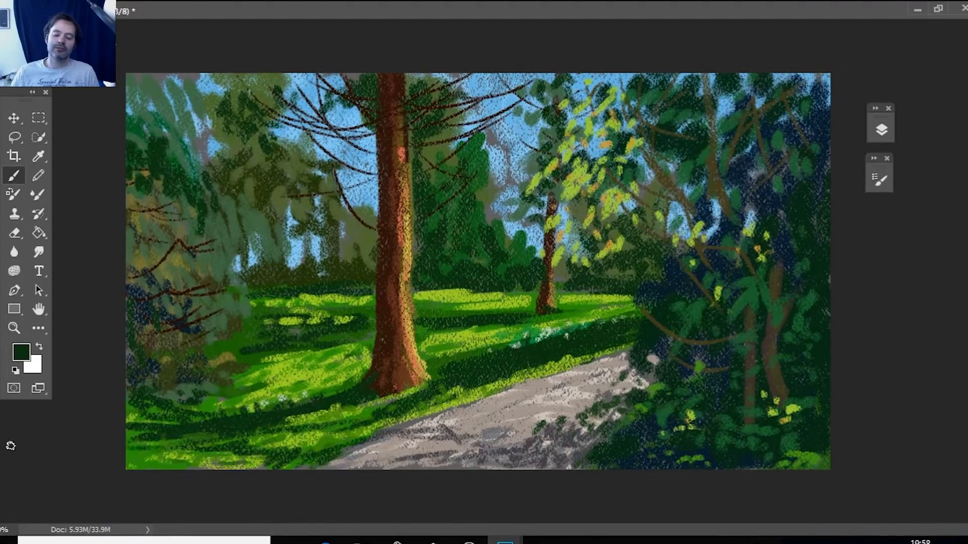
{"action": "mouse_move", "coordinate": [565, 303]}
{"action": "left_mouse_down"}
{"action": "mouse_move", "coordinate": [631, 303]}
{"action": "mouse_move", "coordinate": [553, 310]}
{"action": "mouse_move", "coordinate": [584, 314]}
{"action": "left_mouse_up"}
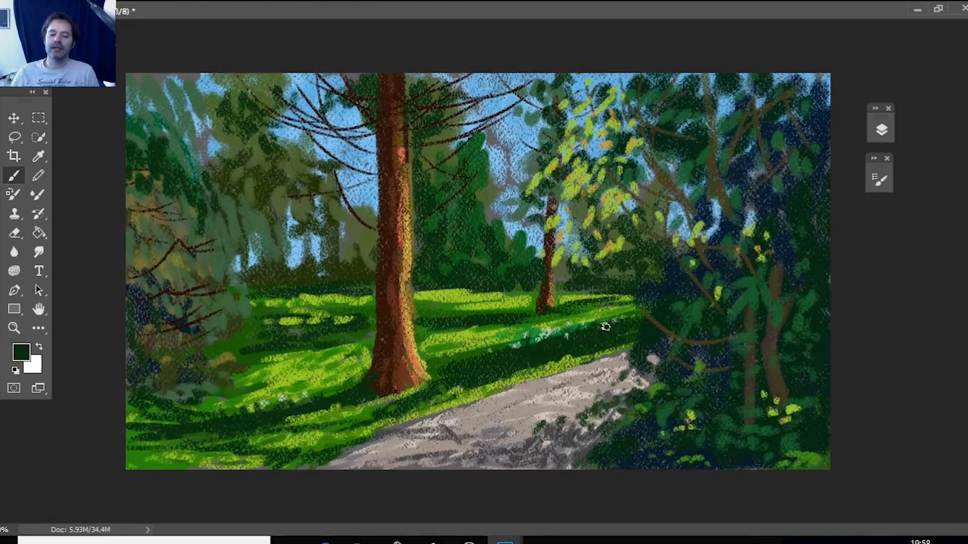
{"action": "left_click_drag", "start_coordinate": [607, 318], "coordinate": [638, 312]}
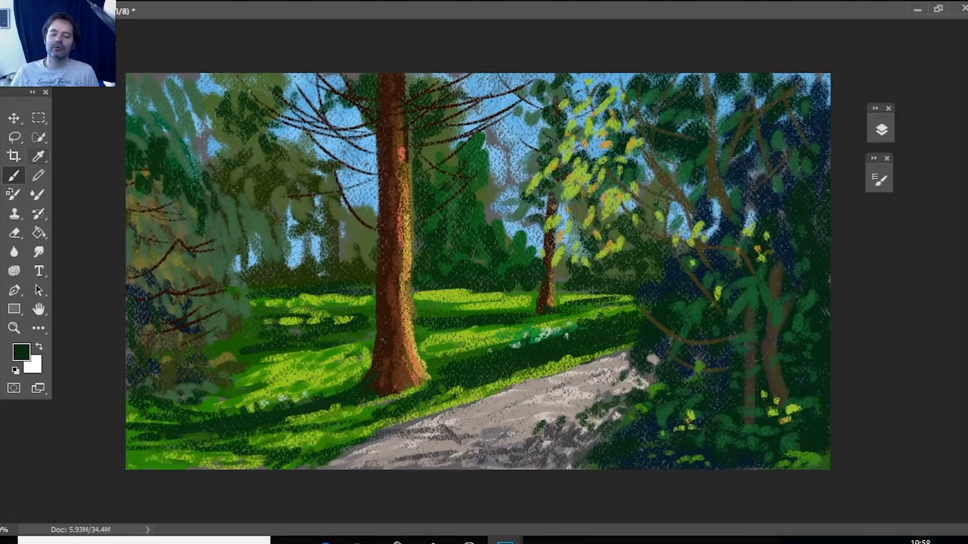
Set the foreground colour to light sky blue a1d2ef and brush small sky gaps into the outer foliage of the drooping tree.
{"action": "left_click", "coordinate": [38, 156]}
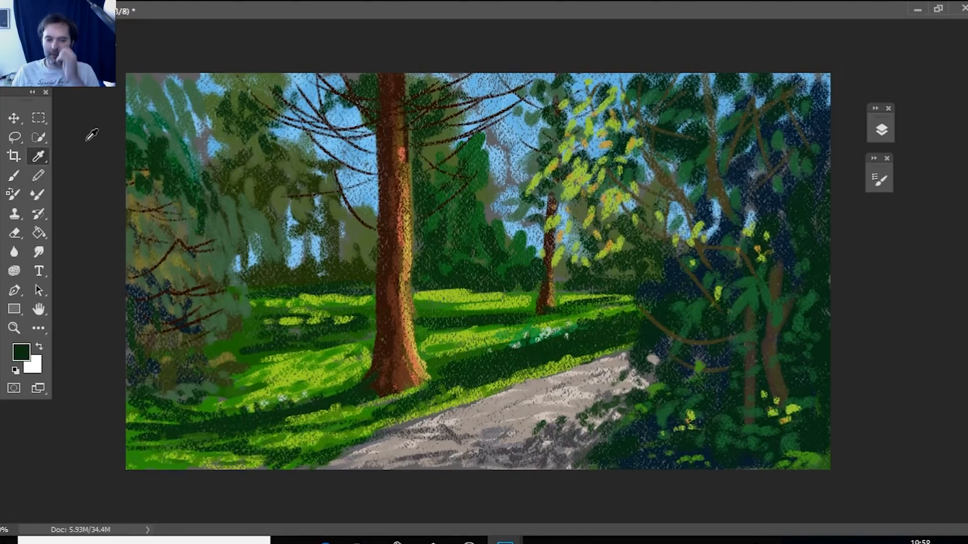
{"action": "left_click", "coordinate": [494, 166]}
{"action": "left_click", "coordinate": [21, 351]}
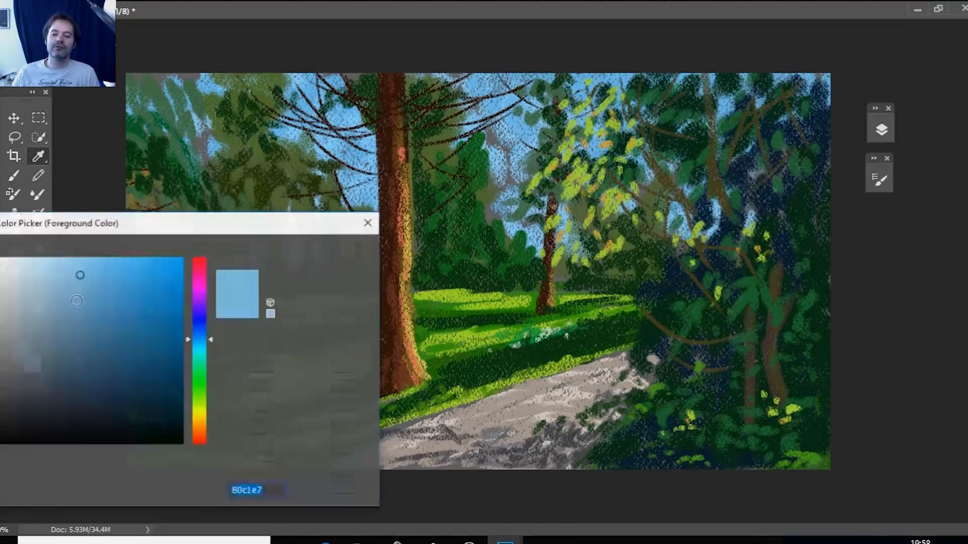
{"action": "left_click_drag", "start_coordinate": [80, 275], "coordinate": [56, 268]}
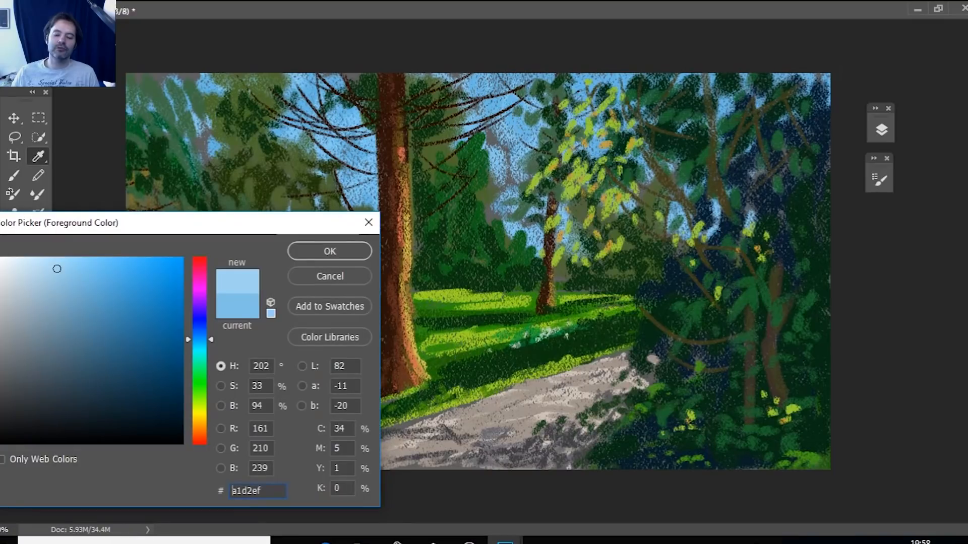
{"action": "left_click", "coordinate": [330, 251]}
{"action": "key", "text": "b"}
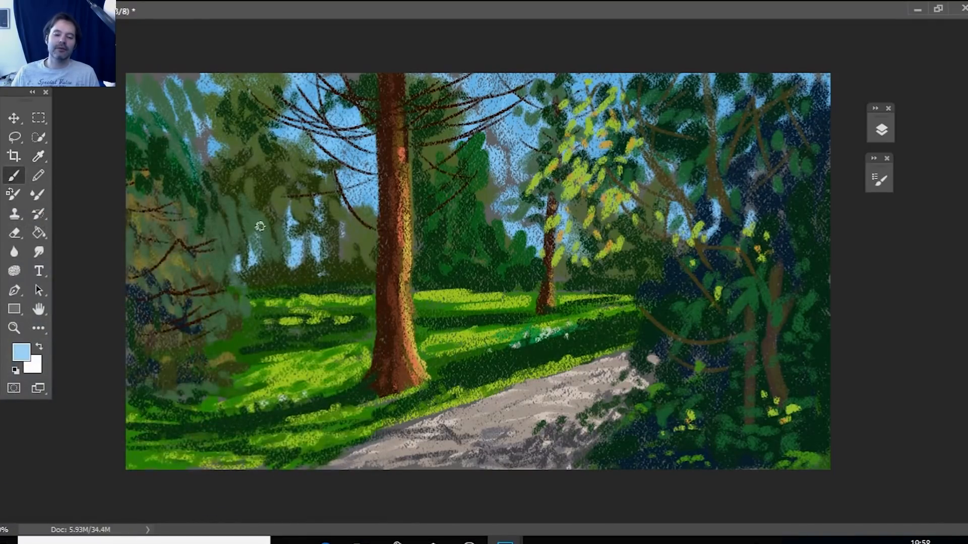
{"action": "mouse_move", "coordinate": [267, 229]}
{"action": "left_mouse_down"}
{"action": "mouse_move", "coordinate": [264, 249]}
{"action": "mouse_move", "coordinate": [243, 259]}
{"action": "mouse_move", "coordinate": [225, 266]}
{"action": "left_mouse_up"}
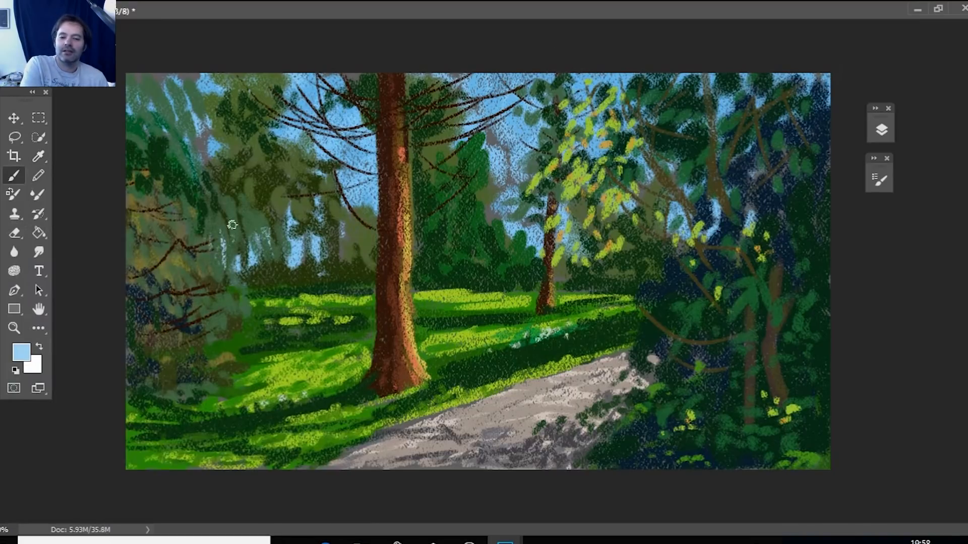
{"action": "left_click_drag", "start_coordinate": [204, 180], "coordinate": [212, 250]}
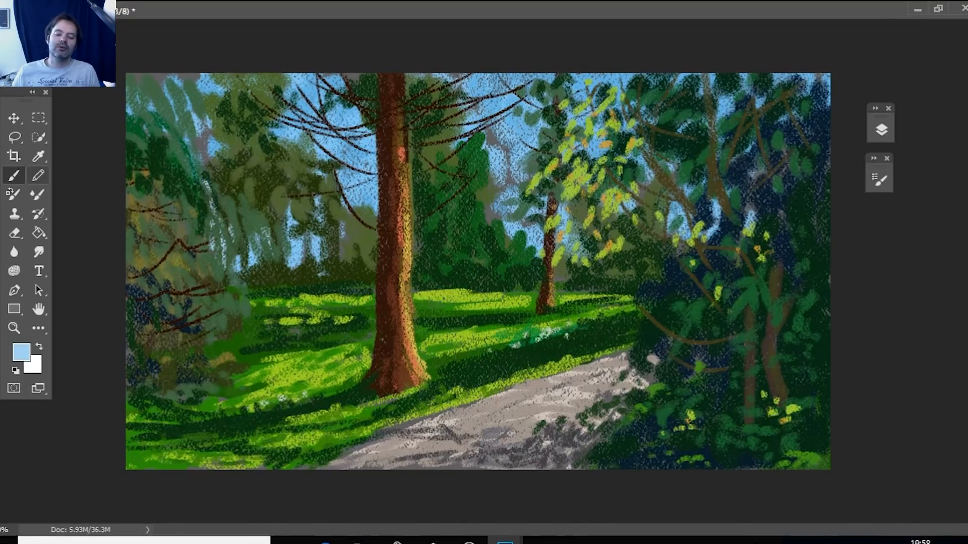
Set the foreground colour to pale green 81b984 and paint hanging leaf strokes over the drooping tree's outer foliage.
{"action": "key", "text": "i"}
{"action": "left_click", "coordinate": [219, 220]}
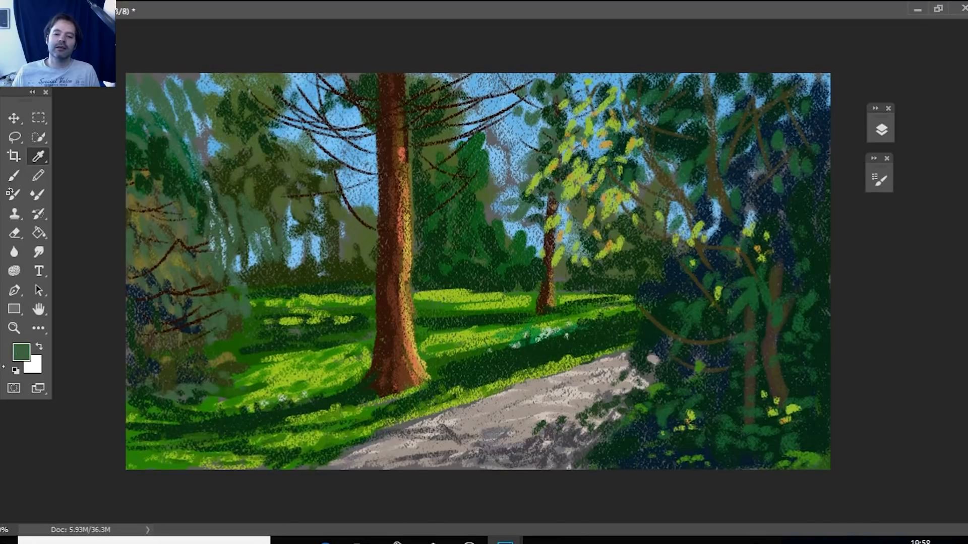
{"action": "left_click", "coordinate": [20, 352]}
{"action": "left_click", "coordinate": [52, 308]}
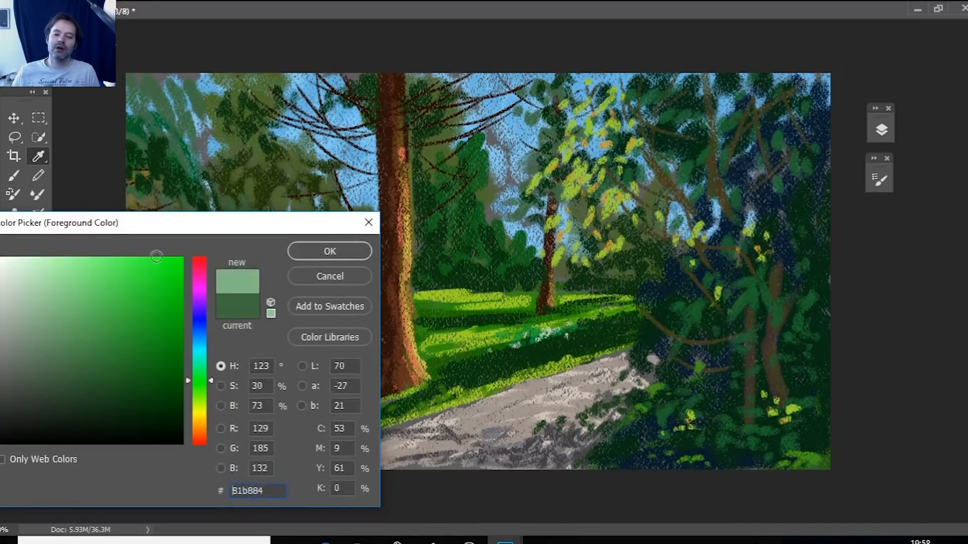
{"action": "left_click", "coordinate": [316, 255]}
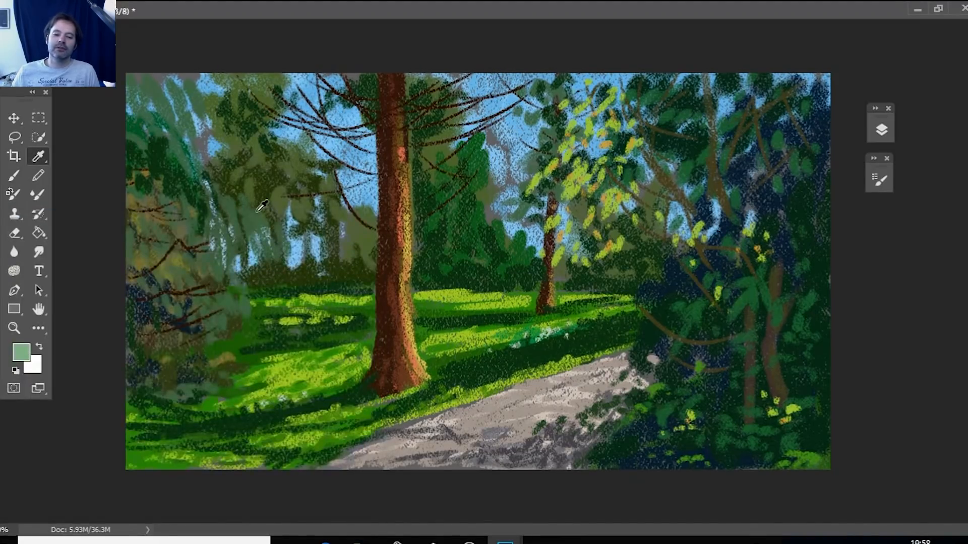
{"action": "key", "text": "b"}
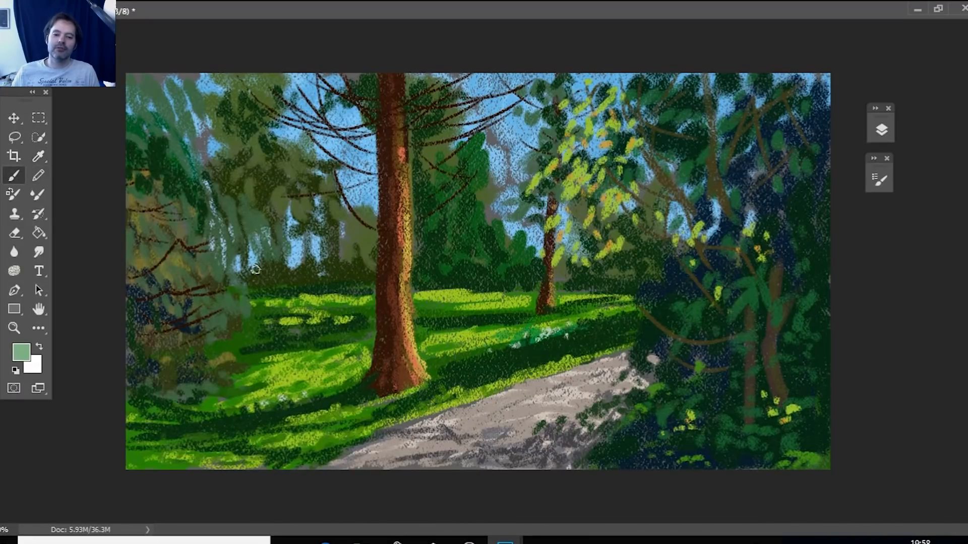
{"action": "mouse_move", "coordinate": [258, 211]}
{"action": "left_mouse_down"}
{"action": "mouse_move", "coordinate": [258, 274]}
{"action": "mouse_move", "coordinate": [252, 246]}
{"action": "left_mouse_up"}
{"action": "mouse_move", "coordinate": [242, 197]}
{"action": "left_mouse_down"}
{"action": "mouse_move", "coordinate": [248, 224]}
{"action": "mouse_move", "coordinate": [224, 255]}
{"action": "mouse_move", "coordinate": [240, 262]}
{"action": "left_mouse_up"}
{"action": "left_click_drag", "start_coordinate": [222, 189], "coordinate": [223, 217]}
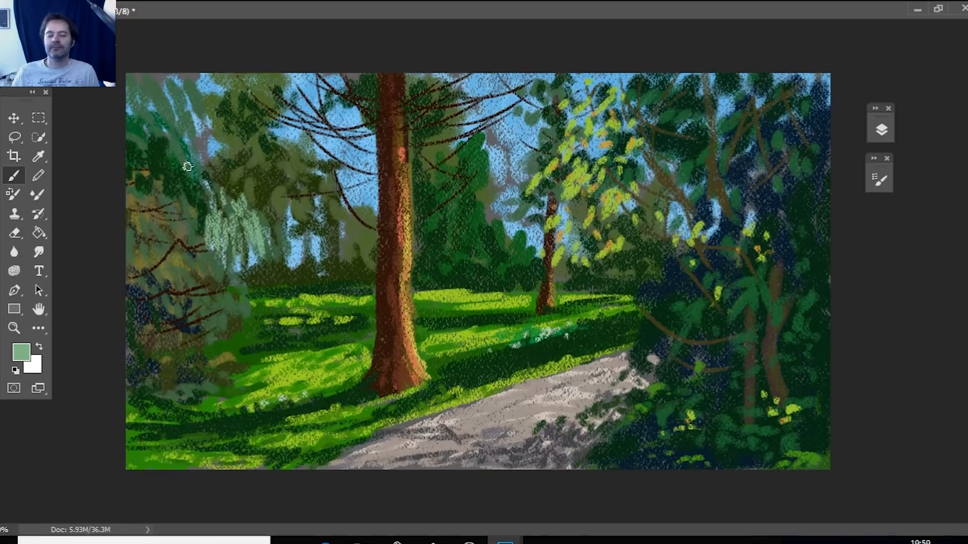
Paint more pale green hanging leaves in tiers over the drooping tree's upper, middle and lower branches and along the canvas edge.
{"action": "left_click_drag", "start_coordinate": [187, 167], "coordinate": [183, 209]}
{"action": "mouse_move", "coordinate": [212, 265]}
{"action": "left_mouse_down"}
{"action": "mouse_move", "coordinate": [206, 298]}
{"action": "mouse_move", "coordinate": [233, 315]}
{"action": "mouse_move", "coordinate": [201, 303]}
{"action": "left_mouse_up"}
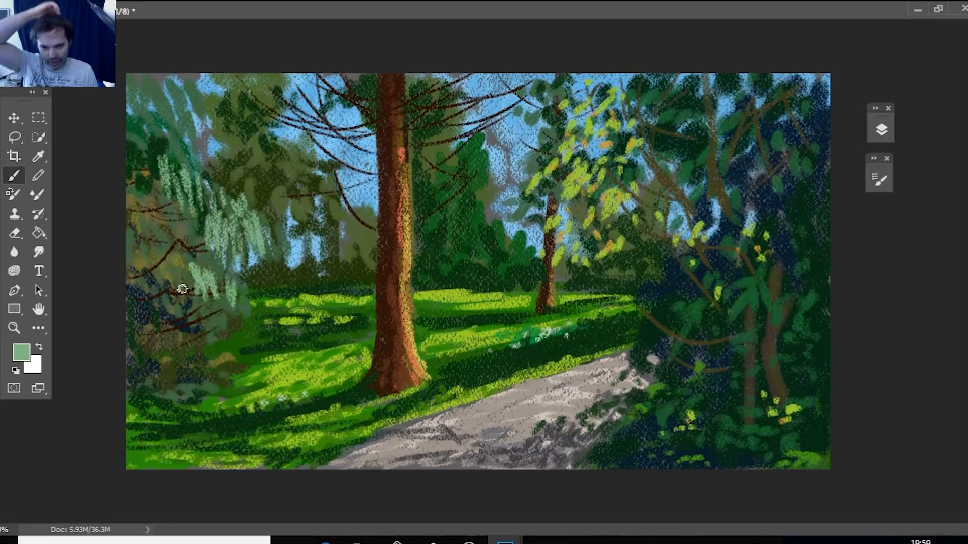
{"action": "left_click_drag", "start_coordinate": [182, 289], "coordinate": [185, 308]}
{"action": "left_click_drag", "start_coordinate": [241, 324], "coordinate": [247, 353]}
{"action": "left_click_drag", "start_coordinate": [206, 319], "coordinate": [204, 345]}
{"action": "left_click_drag", "start_coordinate": [191, 338], "coordinate": [194, 359]}
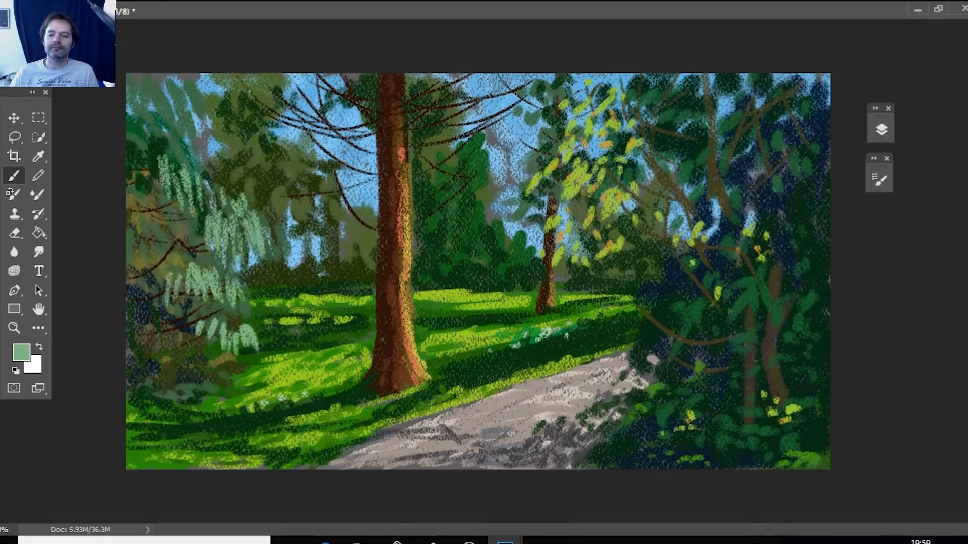
{"action": "left_click_drag", "start_coordinate": [138, 95], "coordinate": [147, 153]}
{"action": "left_click_drag", "start_coordinate": [177, 122], "coordinate": [183, 154]}
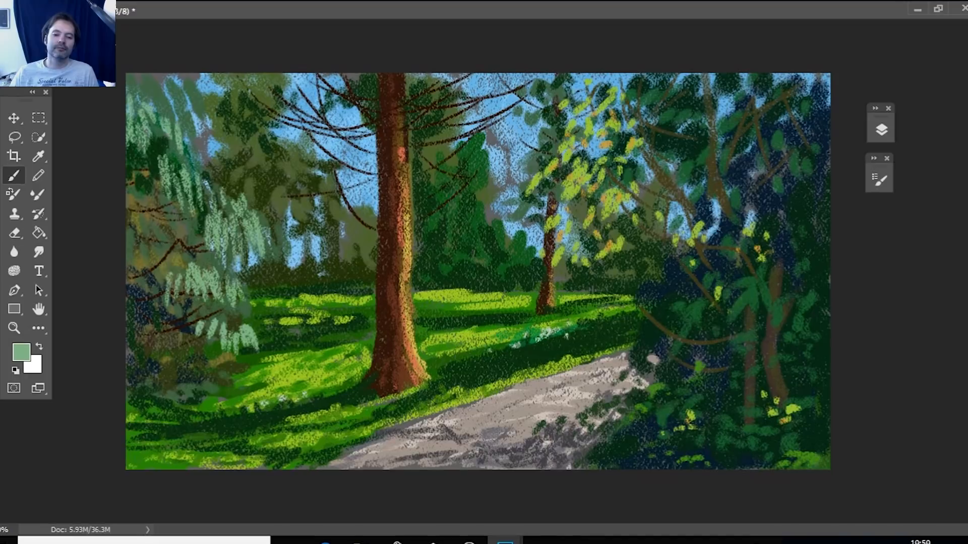
{"action": "left_click_drag", "start_coordinate": [133, 208], "coordinate": [142, 247]}
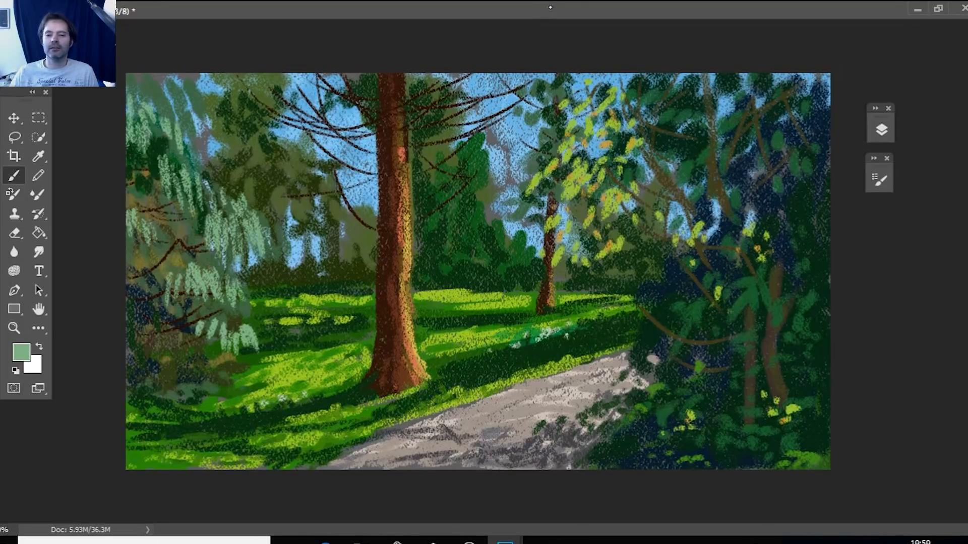
Save the painting as the Photoshop file landscape_sketch in Creative Cloud Files, keeping layers and maximum compatibility.
{"action": "left_click", "coordinate": [938, 9]}
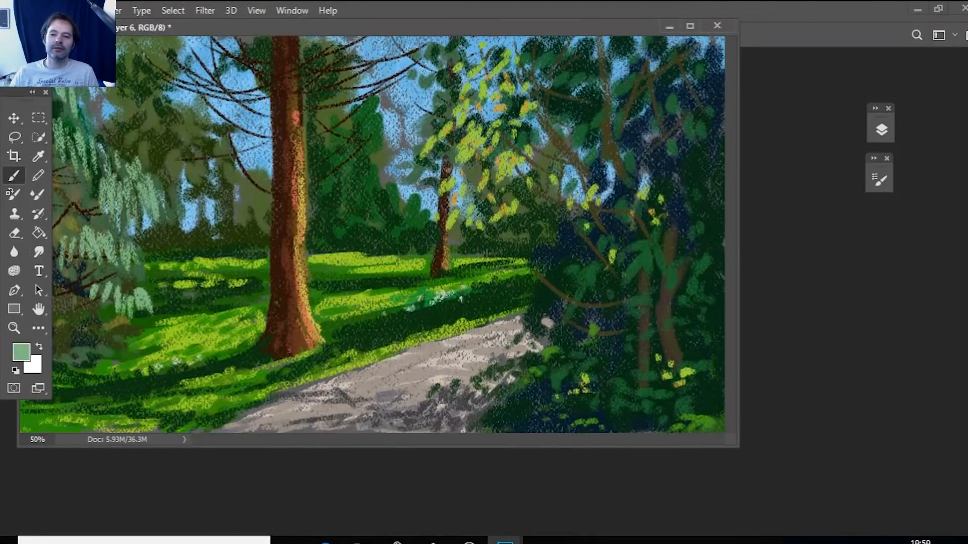
{"action": "left_click", "coordinate": [22, 10]}
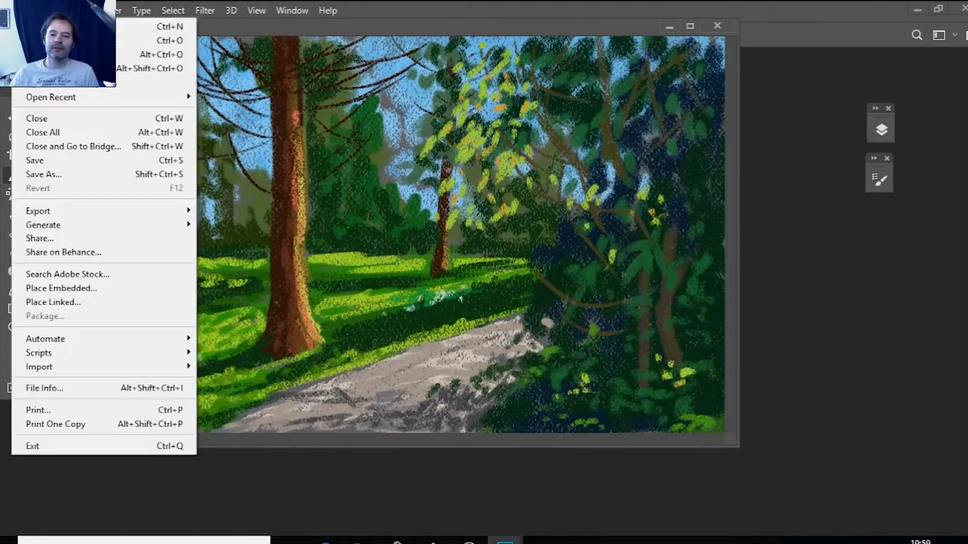
{"action": "left_click", "coordinate": [84, 173]}
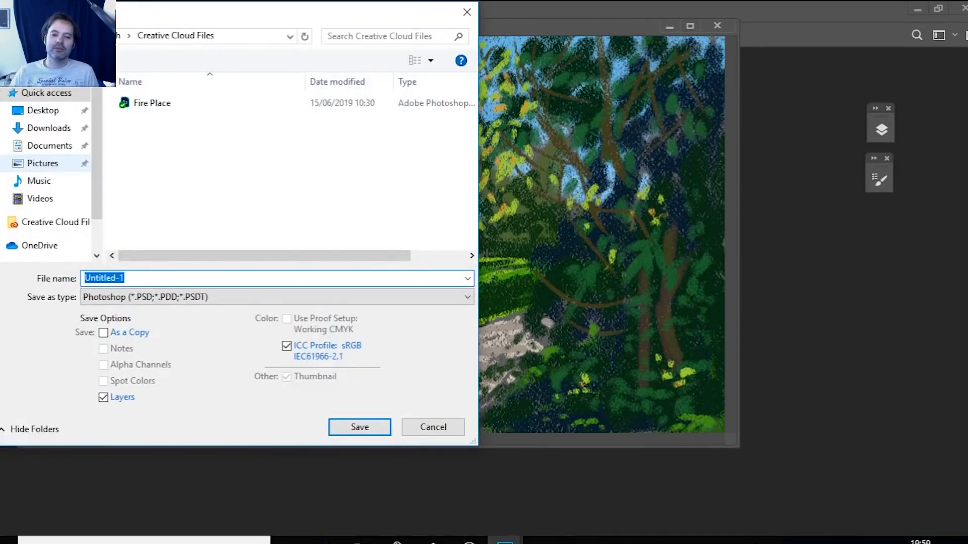
{"action": "key", "text": "BackSpace"}
{"action": "type", "text": "landscape_sketch"}
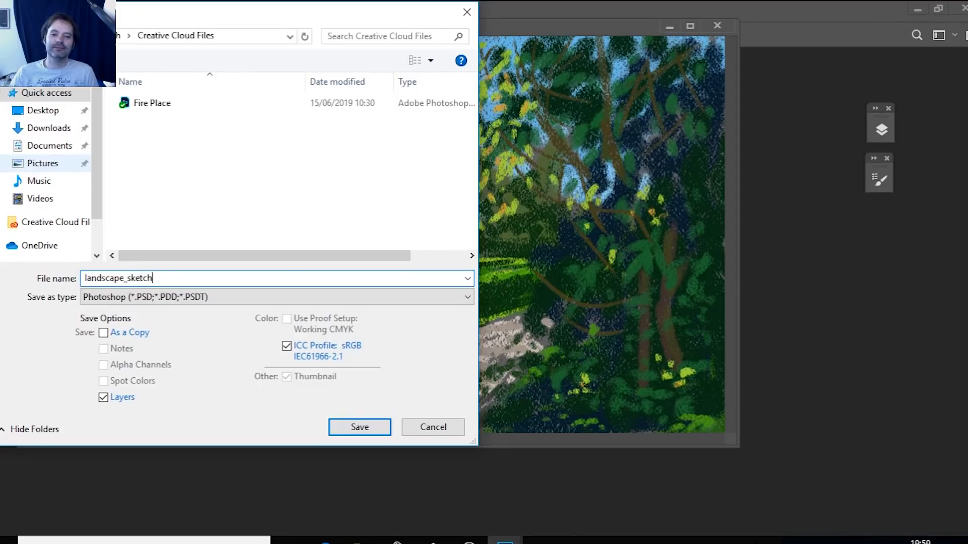
{"action": "key", "text": "Return"}
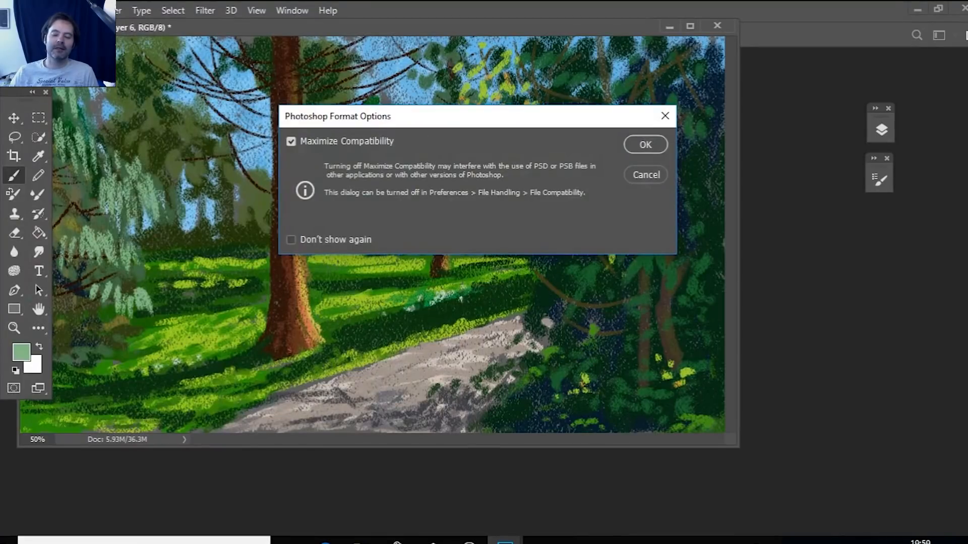
{"action": "key", "text": "Return"}
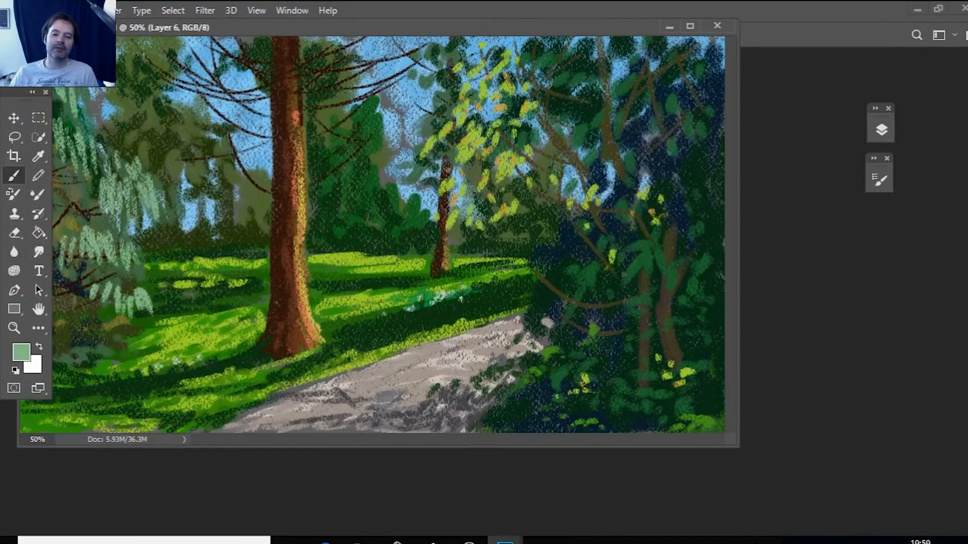
{"action": "left_click", "coordinate": [690, 26]}
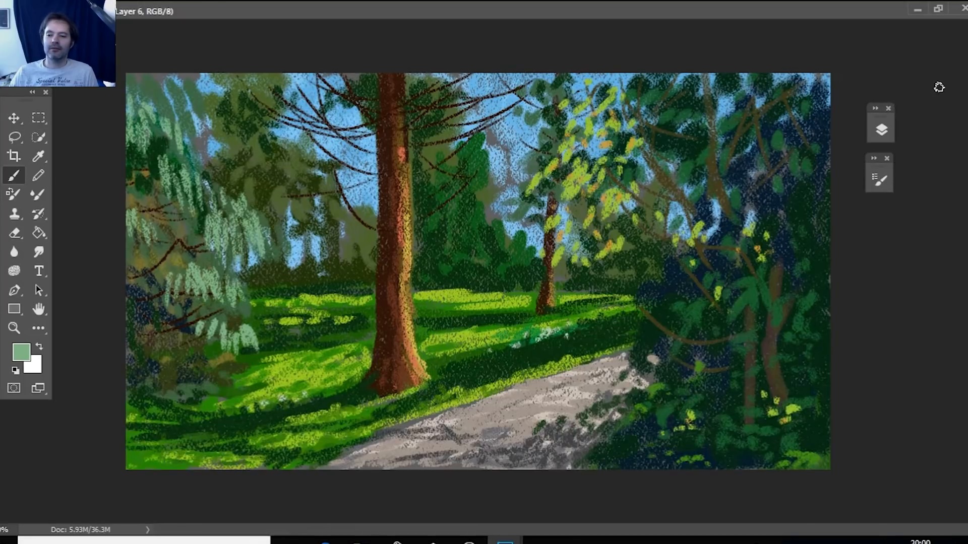
Start a signature over the foreground shrubs on a new layer, using brown 87583e sampled from the main trunk and a 19 px brush.
{"action": "left_click", "coordinate": [880, 178]}
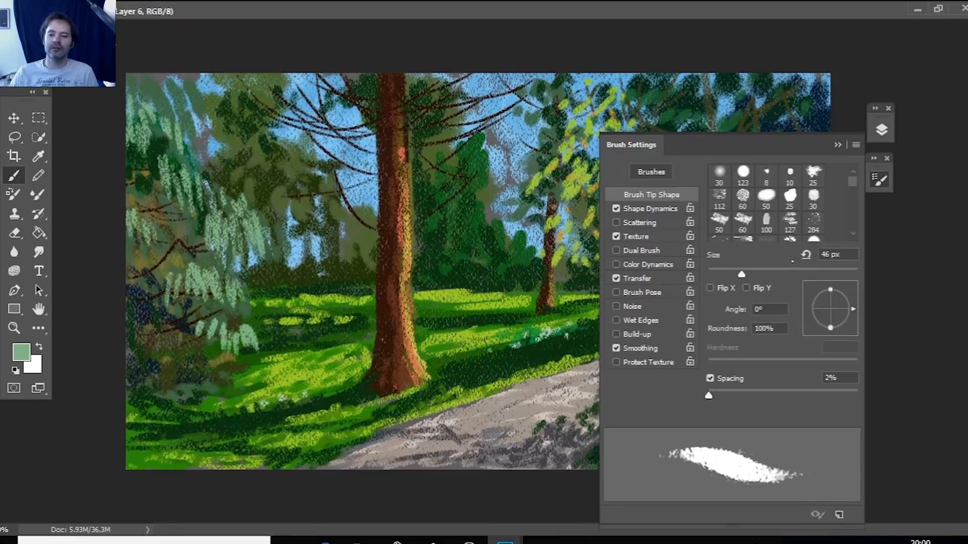
{"action": "left_click", "coordinate": [21, 354]}
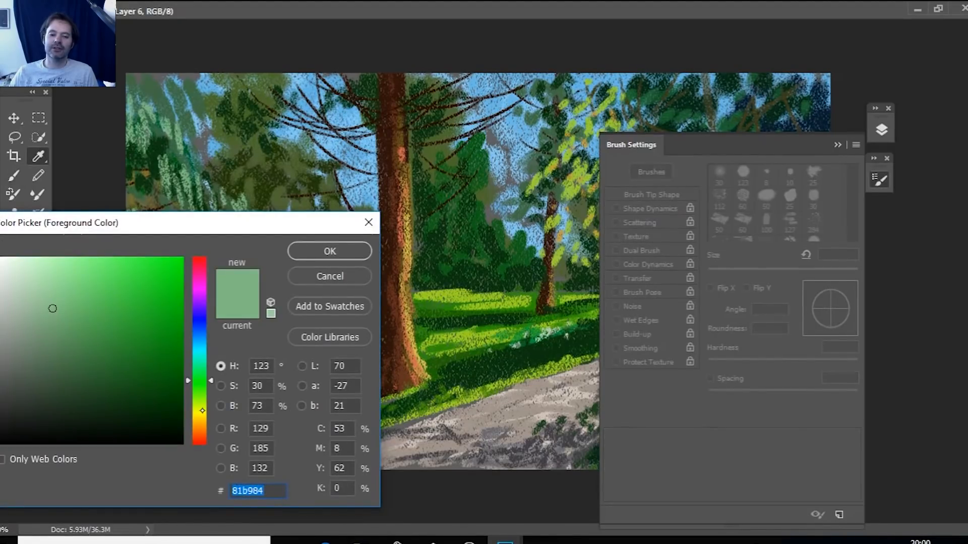
{"action": "left_click", "coordinate": [405, 292]}
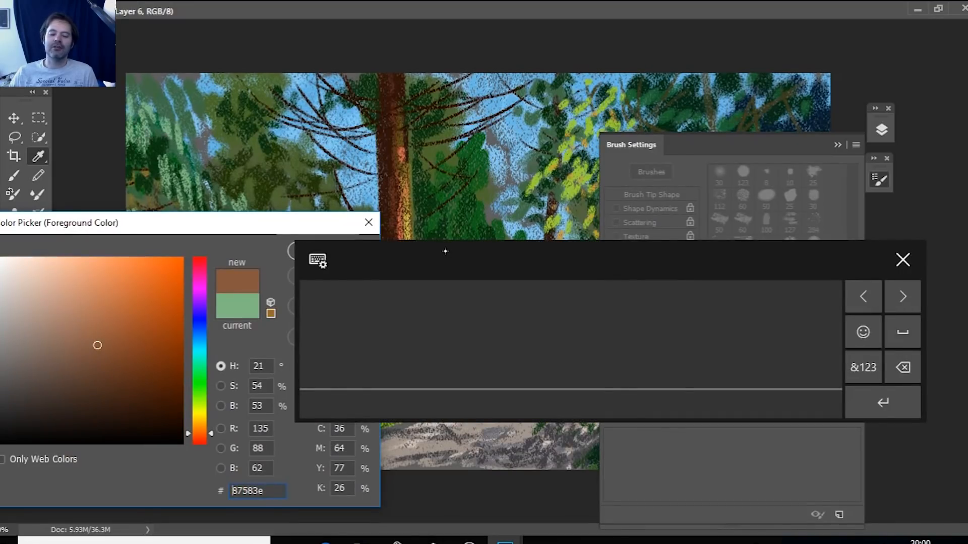
{"action": "left_click", "coordinate": [340, 251]}
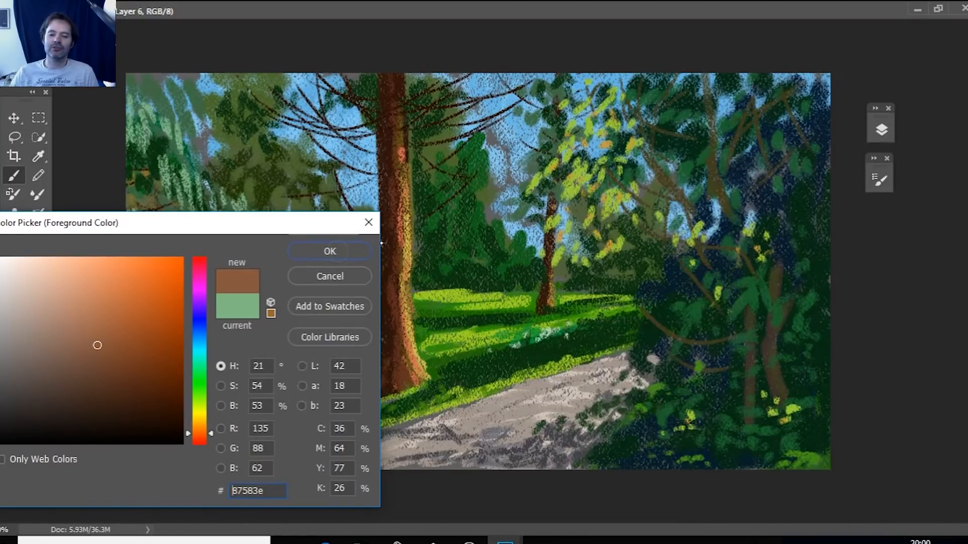
{"action": "key", "text": "Return"}
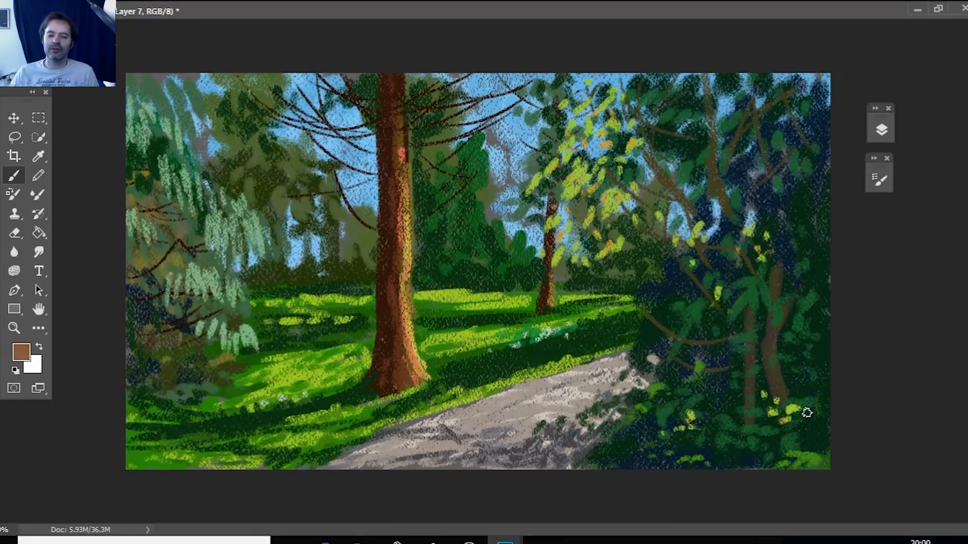
{"action": "key", "text": "F5"}
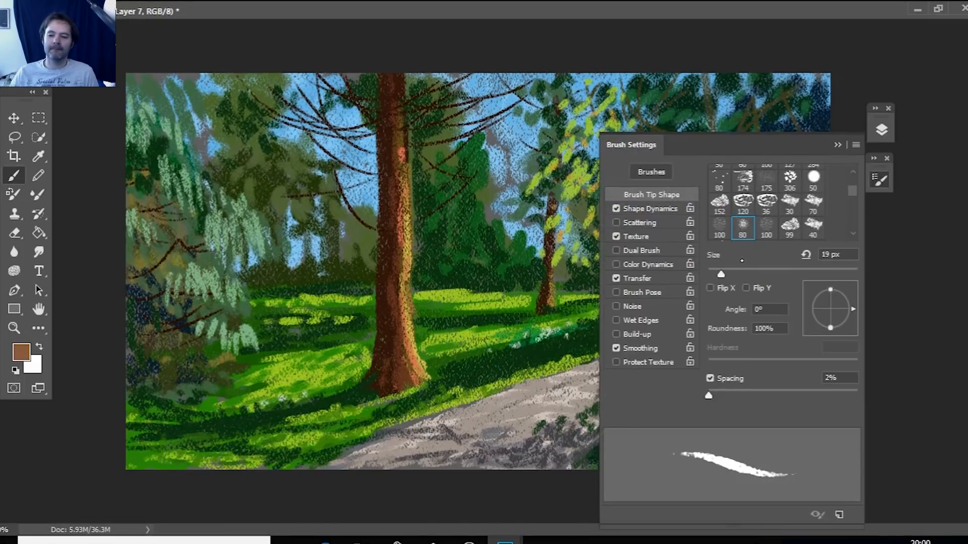
{"action": "key", "text": "F5"}
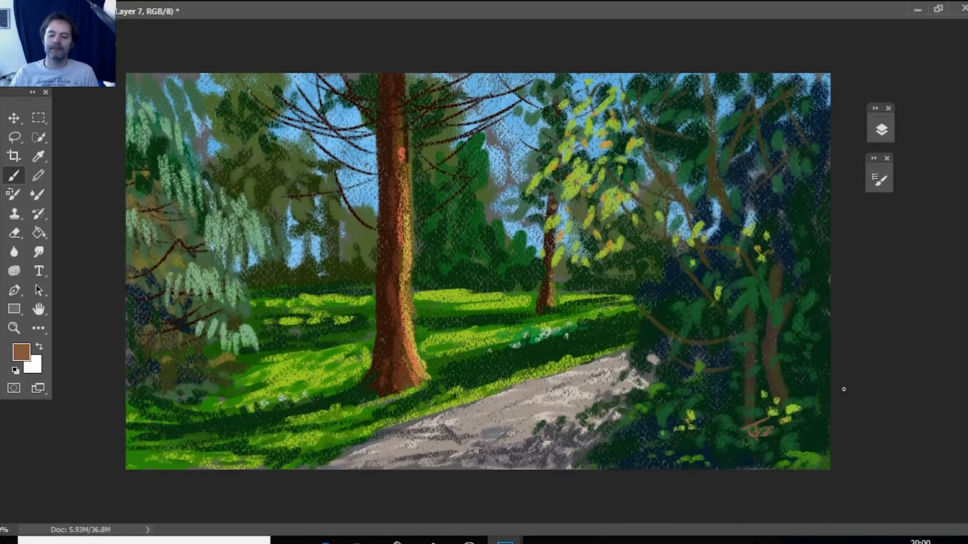